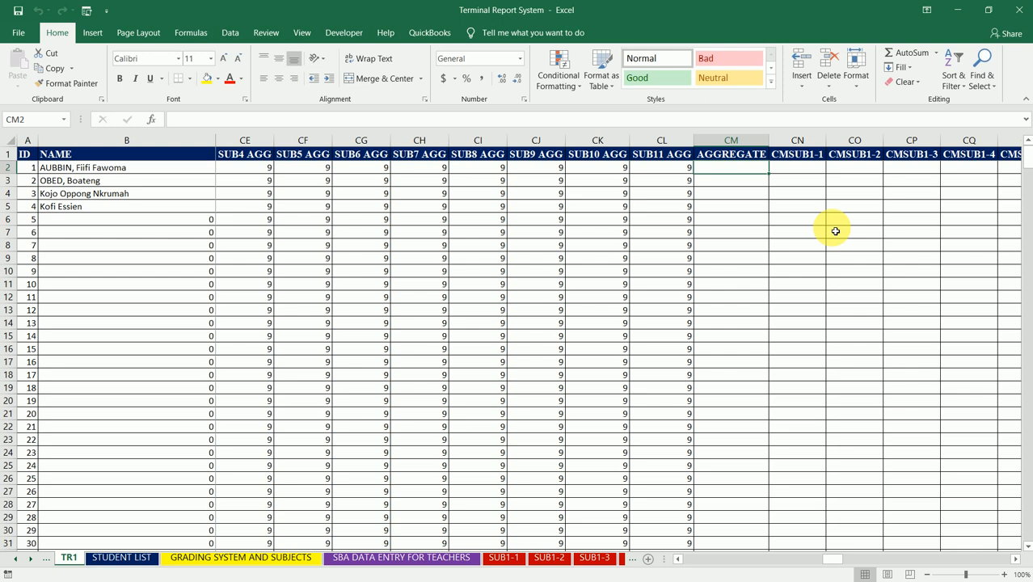
# - On the GRADING SYSTEM AND SUBJECTS sheet, enter the sample aggregates 1, 1, 3, 2 and 4 in cells J17 to J21
pyautogui.click(259, 563)
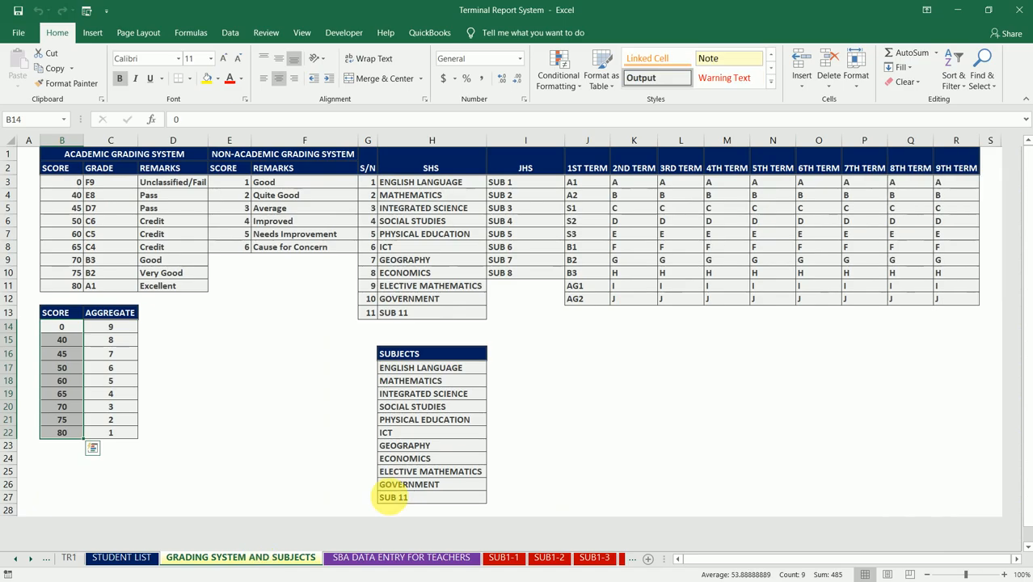
pyautogui.click(596, 374)
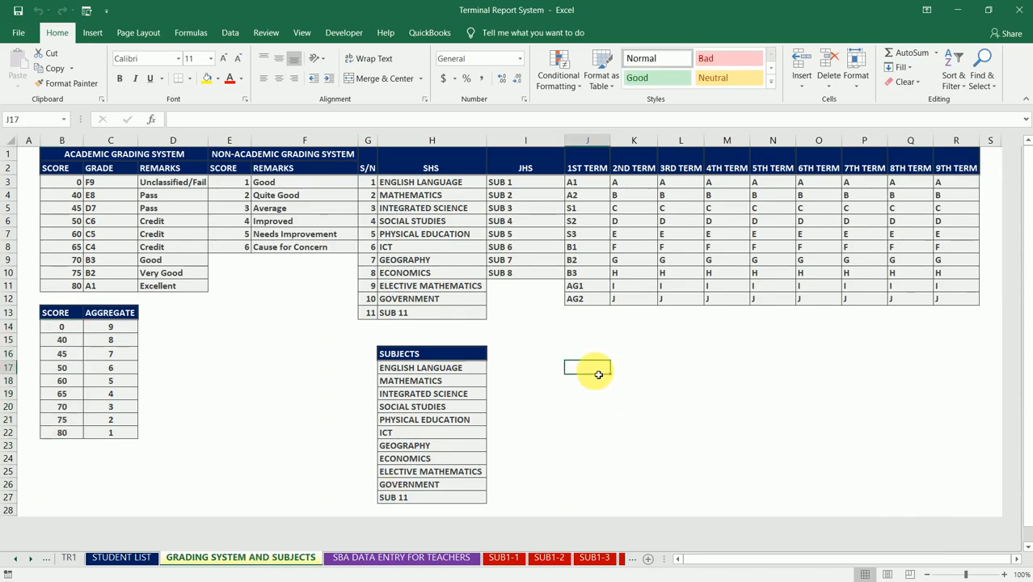
pyautogui.press('Up')
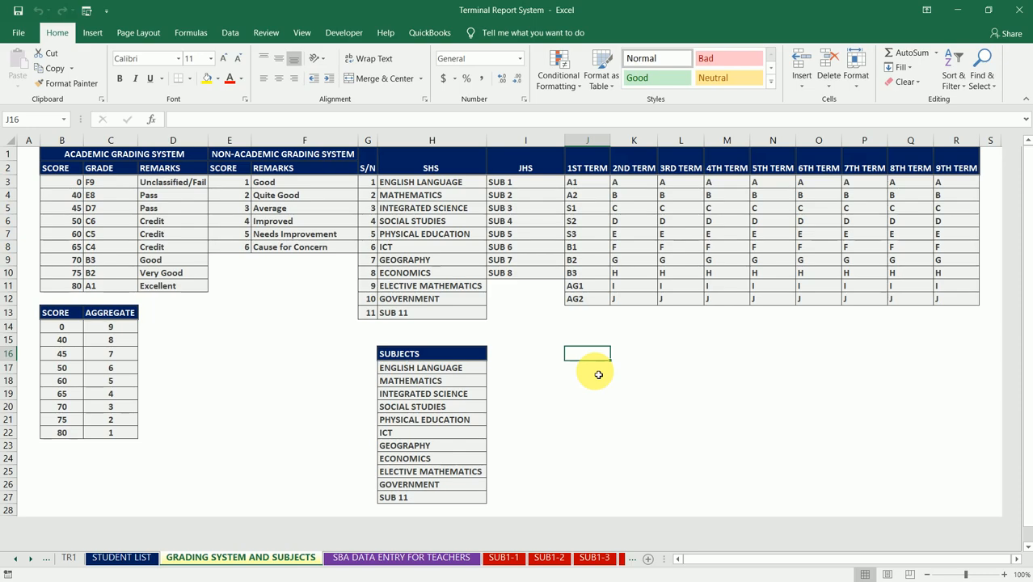
pyautogui.doubleClick(598, 374)
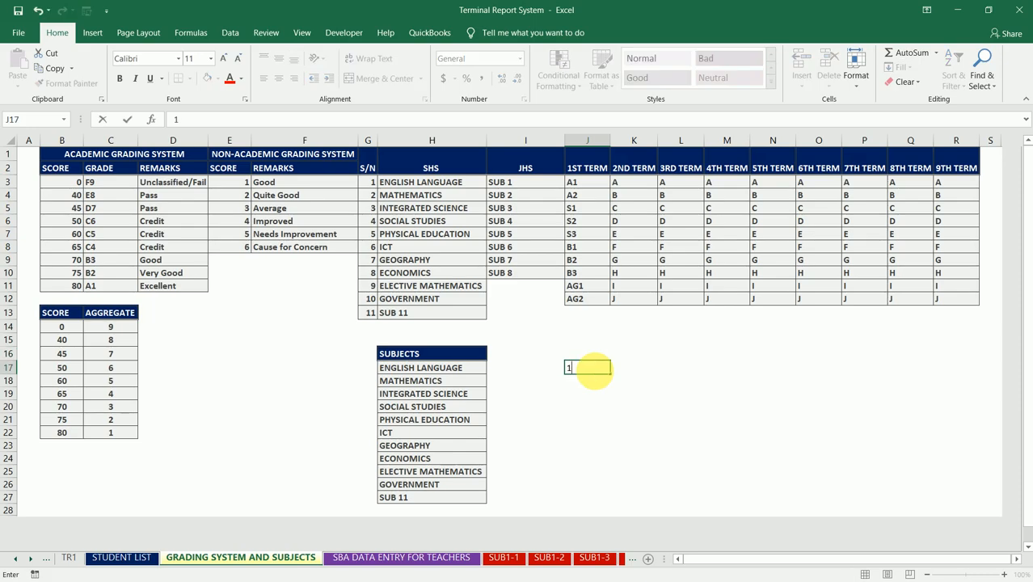
pyautogui.click(598, 374)
pyautogui.press('Return')
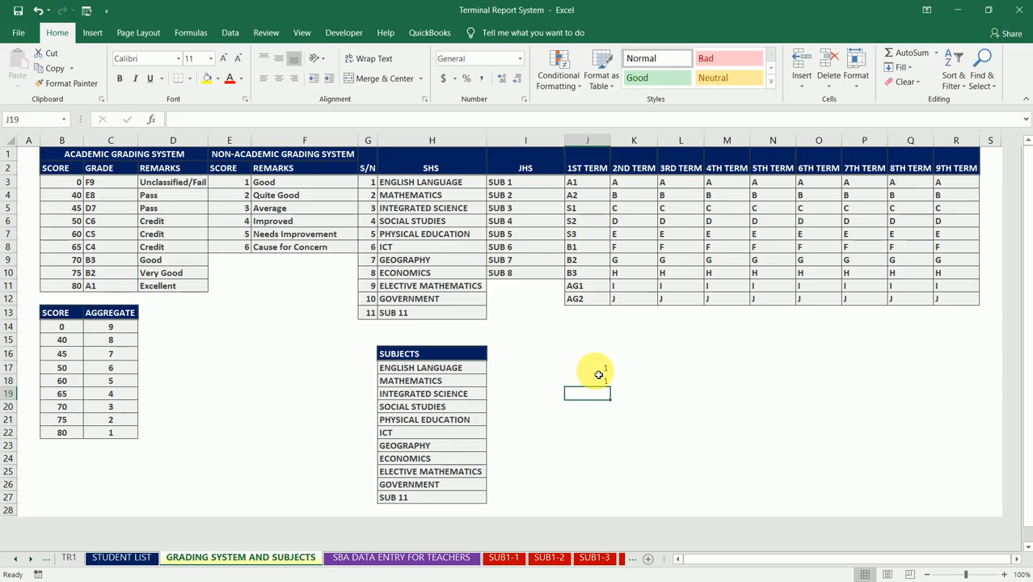
pyautogui.write('3')
pyautogui.press('Return')
pyautogui.write('2')
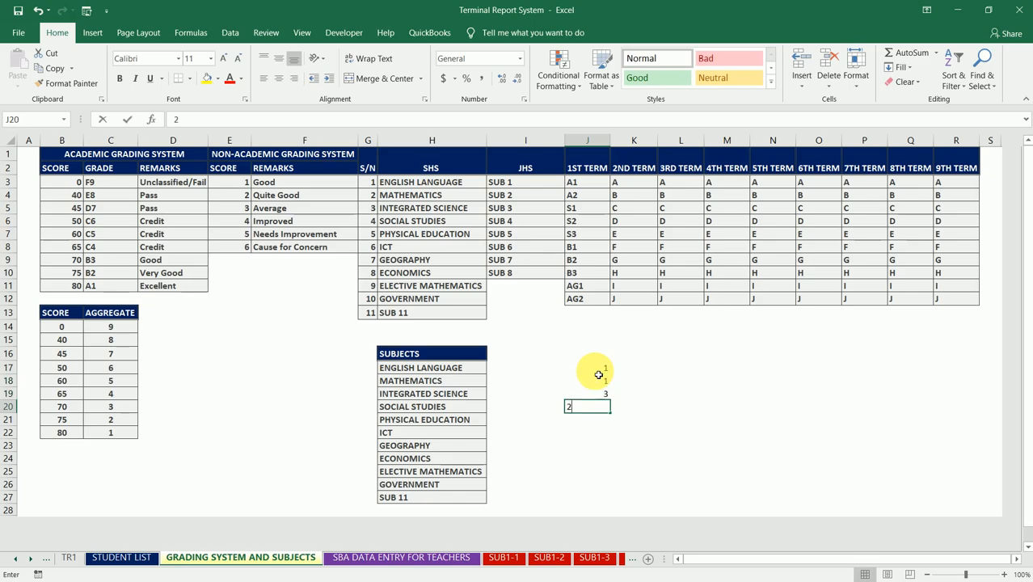
pyautogui.press('Return')
pyautogui.write('4')
pyautogui.press('Return')
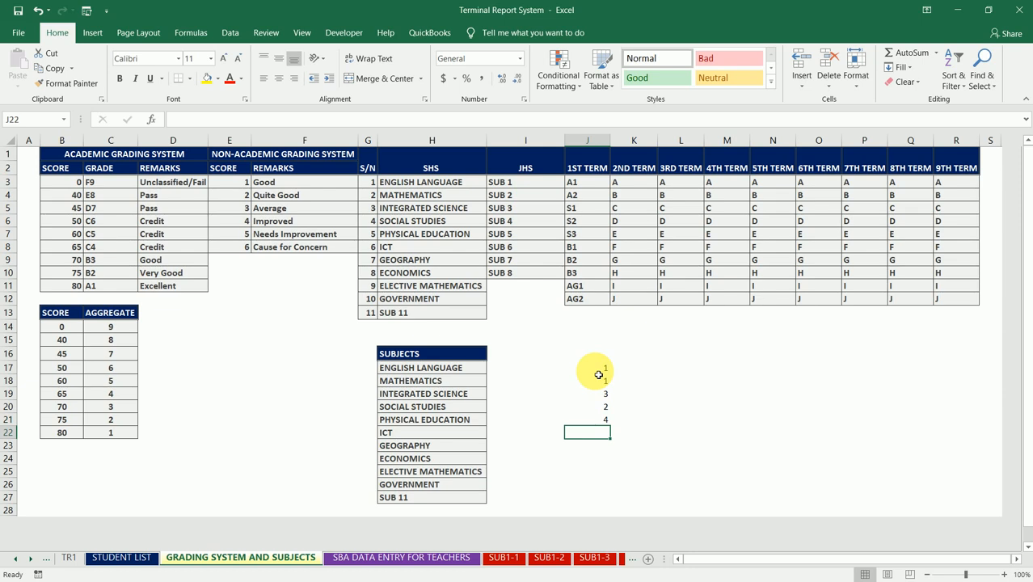
# - Continue the sample aggregates with 2, 4, 2, 1 and 1 in cells J22 to J26
pyautogui.write('2')
pyautogui.press('Return')
pyautogui.write('4')
pyautogui.press('Return')
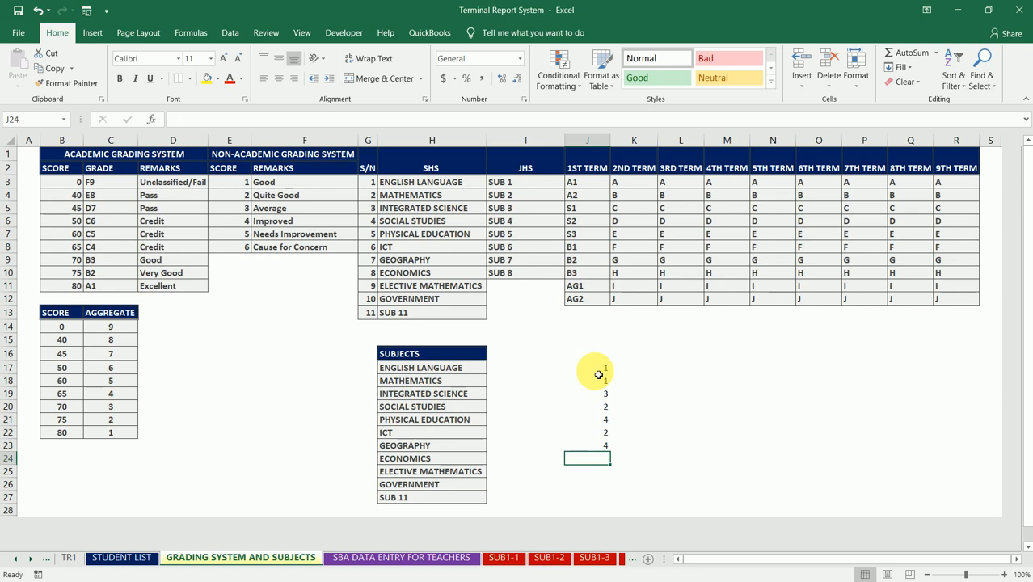
pyautogui.write('2')
pyautogui.press('Return')
pyautogui.write('1')
pyautogui.press('Return')
pyautogui.write('1')
pyautogui.press('Return')
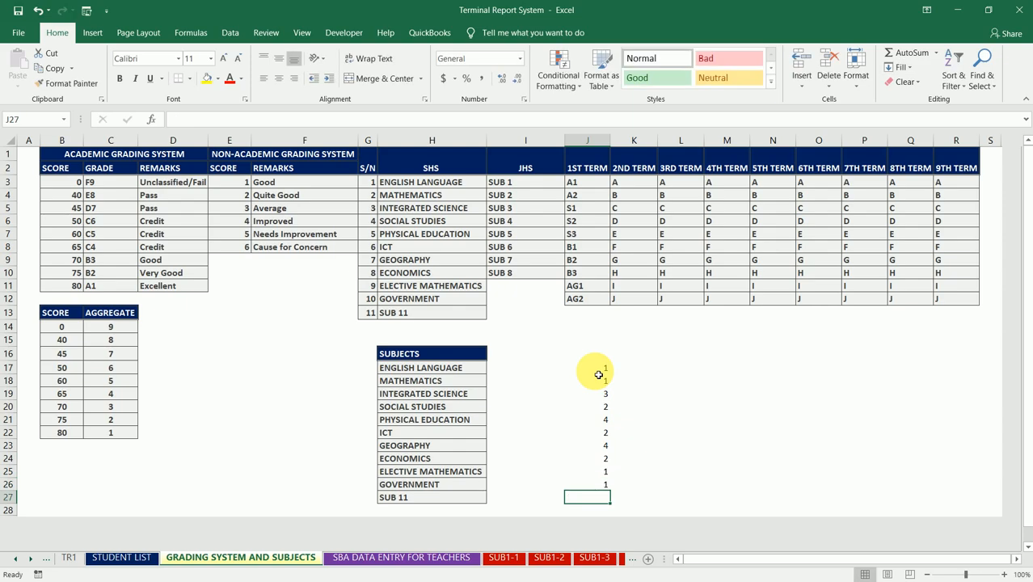
# - In cell L17, try starting a formula that sums the smallest values of the sample aggregates: =SUM(SMALL(J17:J26),
pyautogui.press('Up')
pyautogui.press('Up')
pyautogui.press('Up')
pyautogui.press('Up')
pyautogui.press('Up')
pyautogui.press('Up')
pyautogui.press('Up')
pyautogui.press('Up')
pyautogui.press('Up')
pyautogui.press('Up')
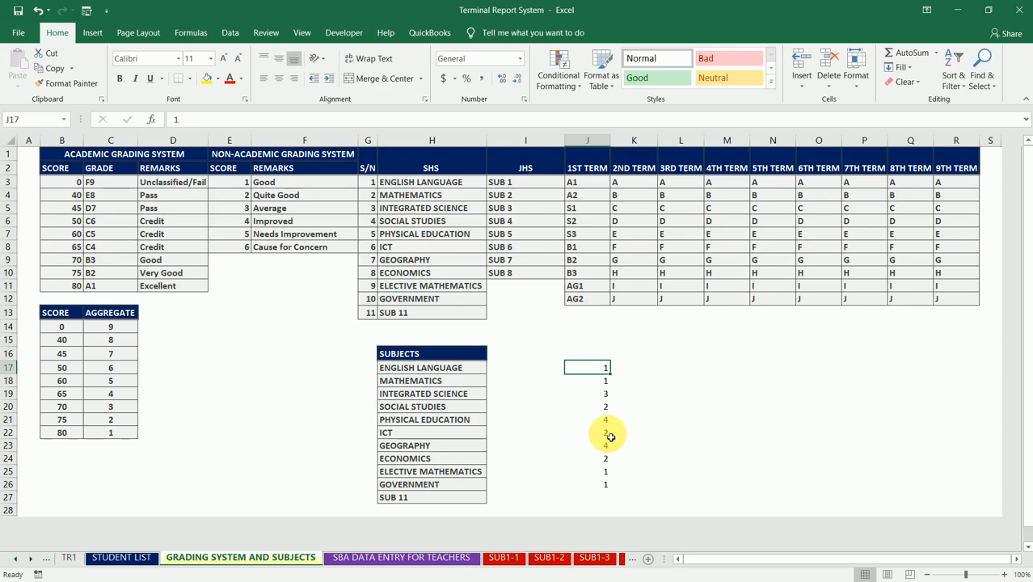
pyautogui.click(656, 369)
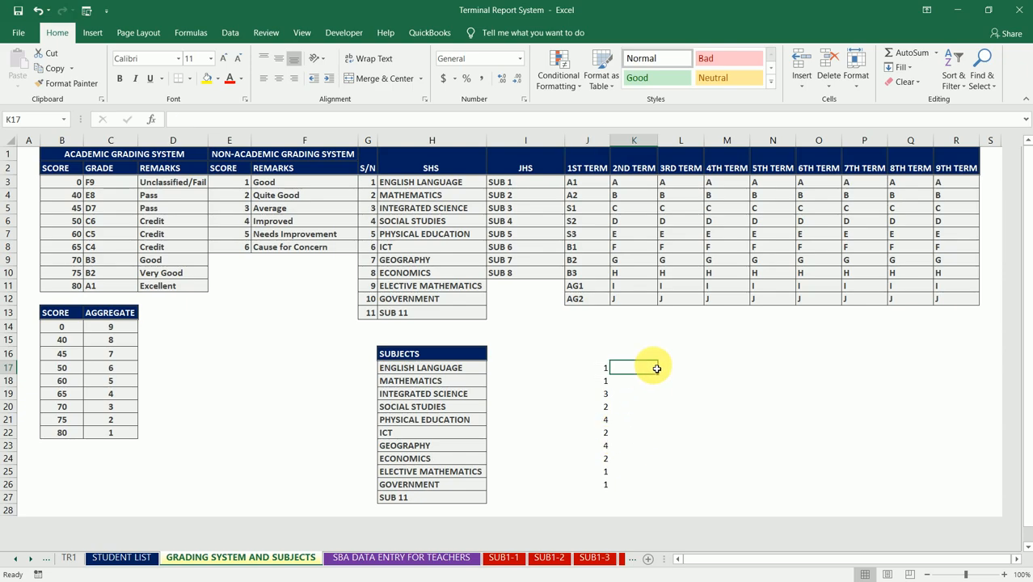
pyautogui.press('Right')
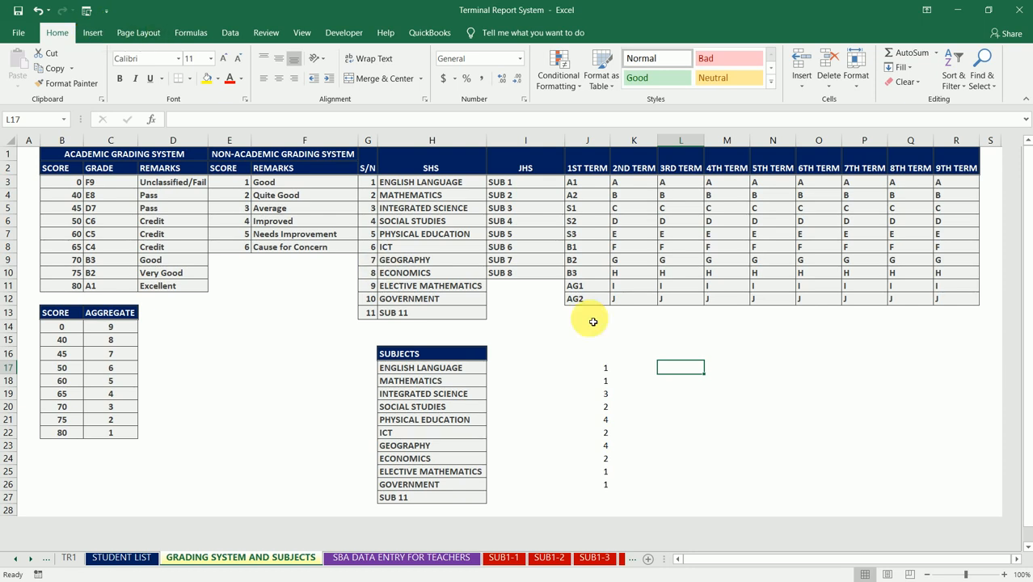
pyautogui.write('=SUM')
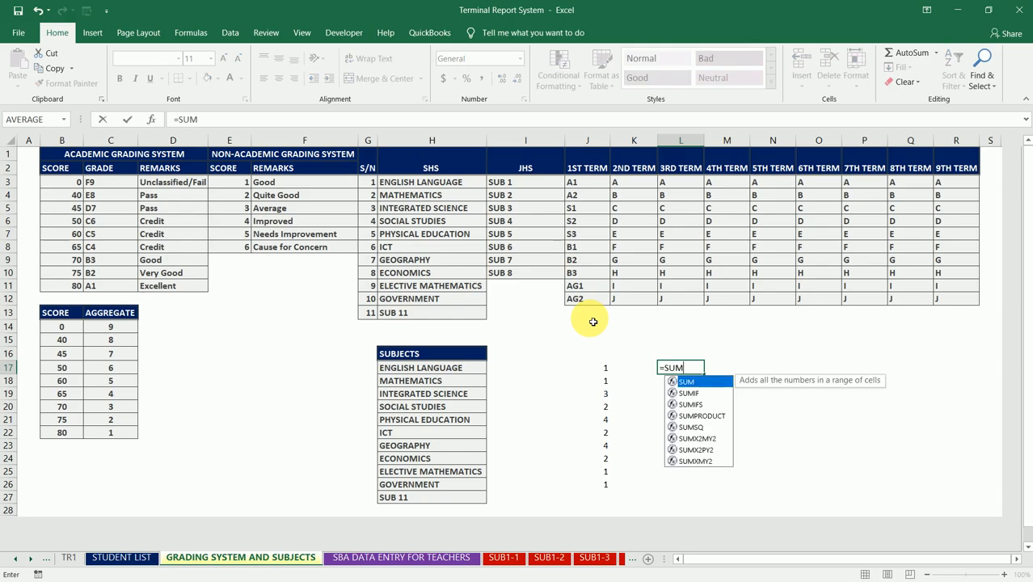
pyautogui.write('(')
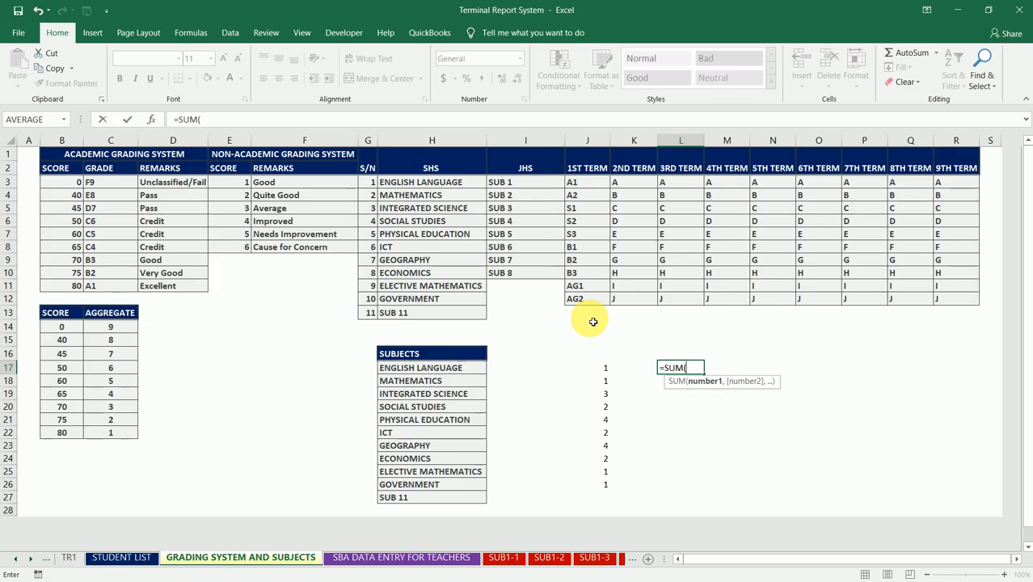
pyautogui.write('SMALL(')
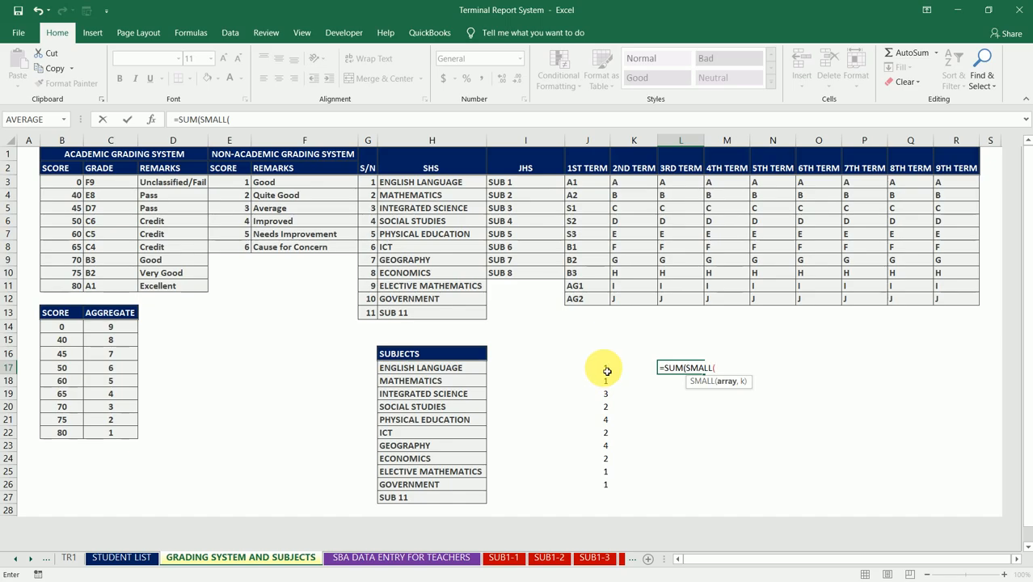
pyautogui.moveTo(607, 370); pyautogui.dragTo(606, 488)
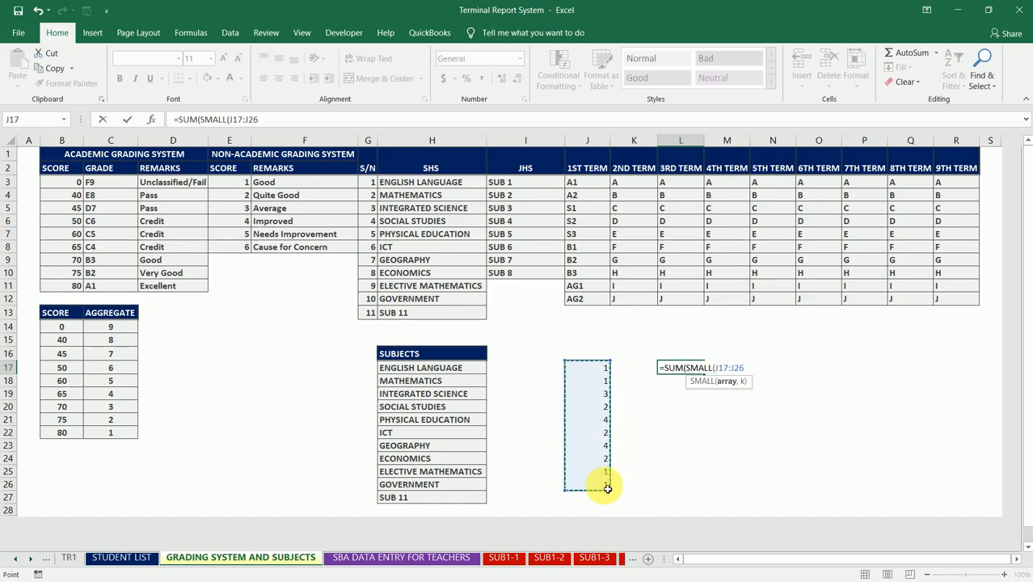
pyautogui.write(')')
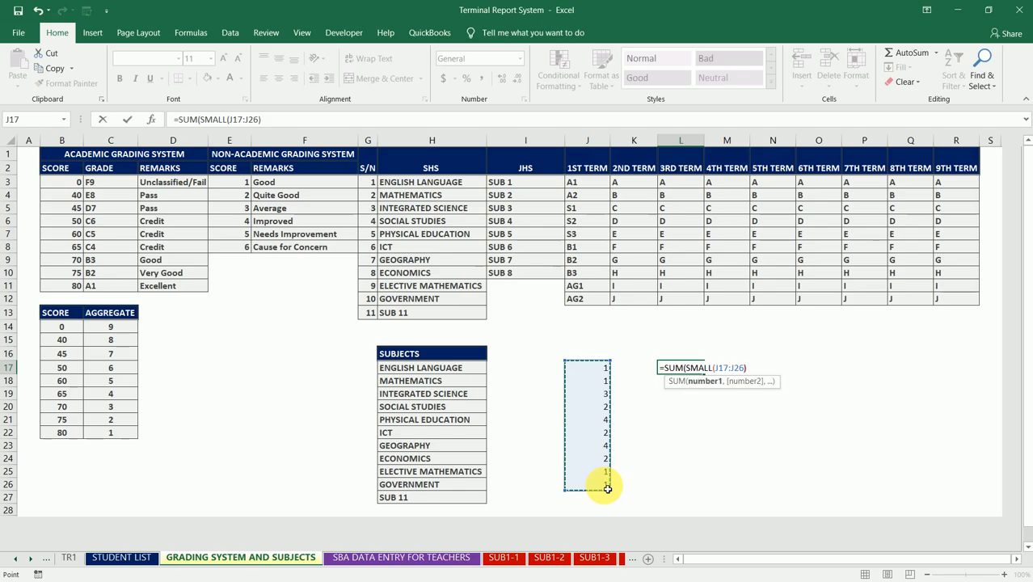
pyautogui.write(',')
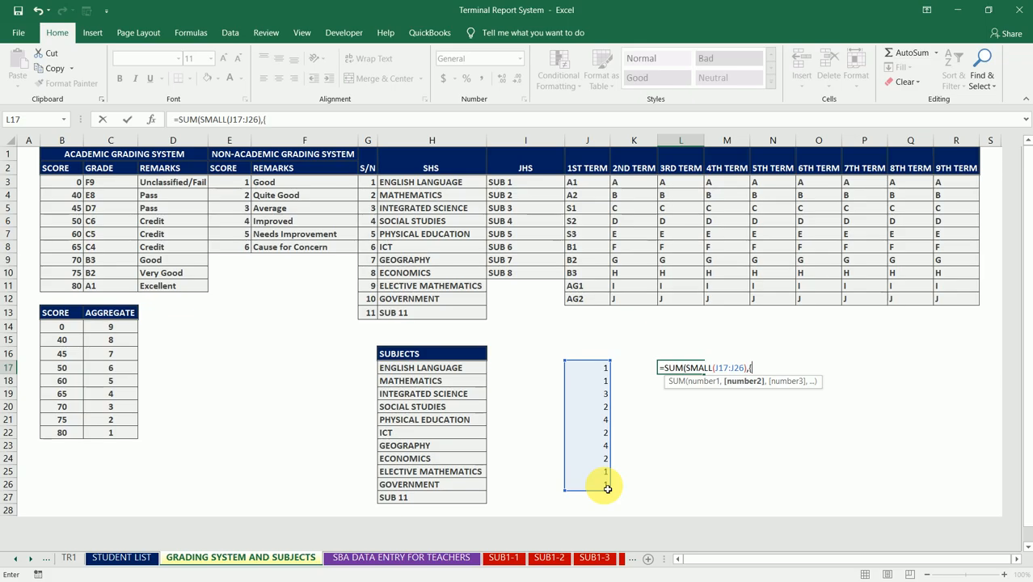
# - Try to complete the L17 formula with the array {1,2,3,4,5,6} as =SUM(SMALL(J17:J26),{1,2,3,4,5,6})
pyautogui.write('{1,2,3,4,5,')
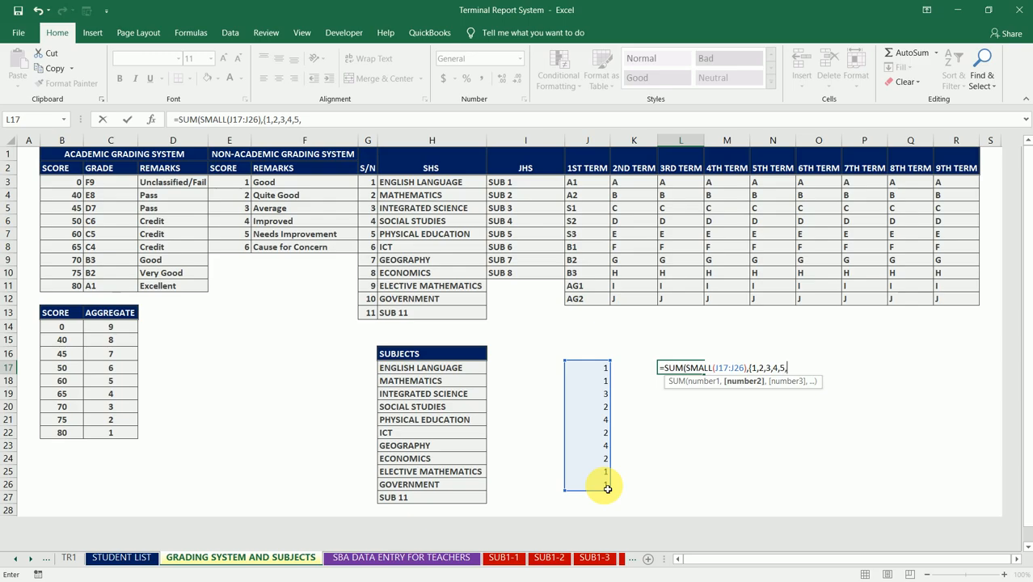
pyautogui.write('6')
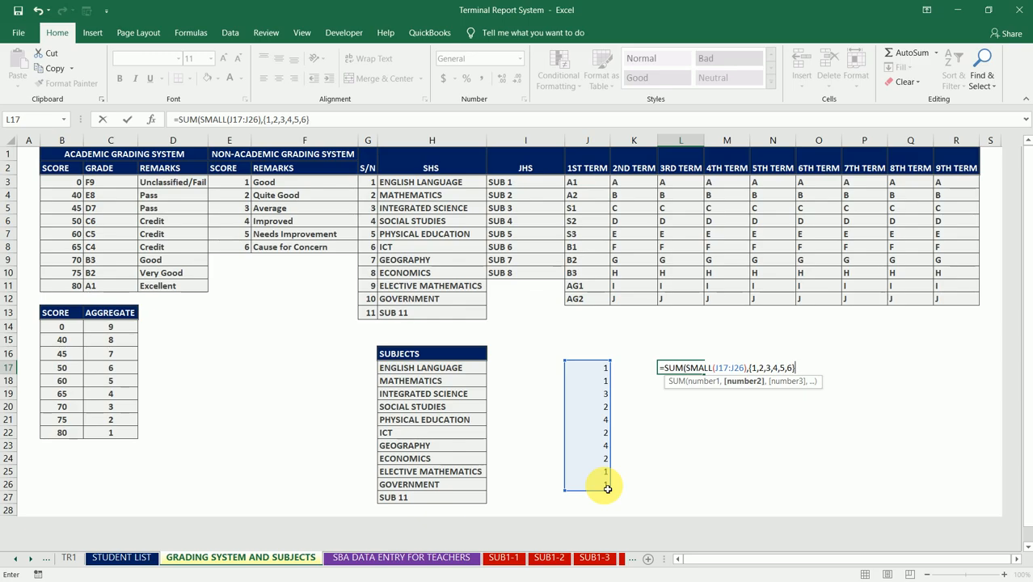
pyautogui.write('})')
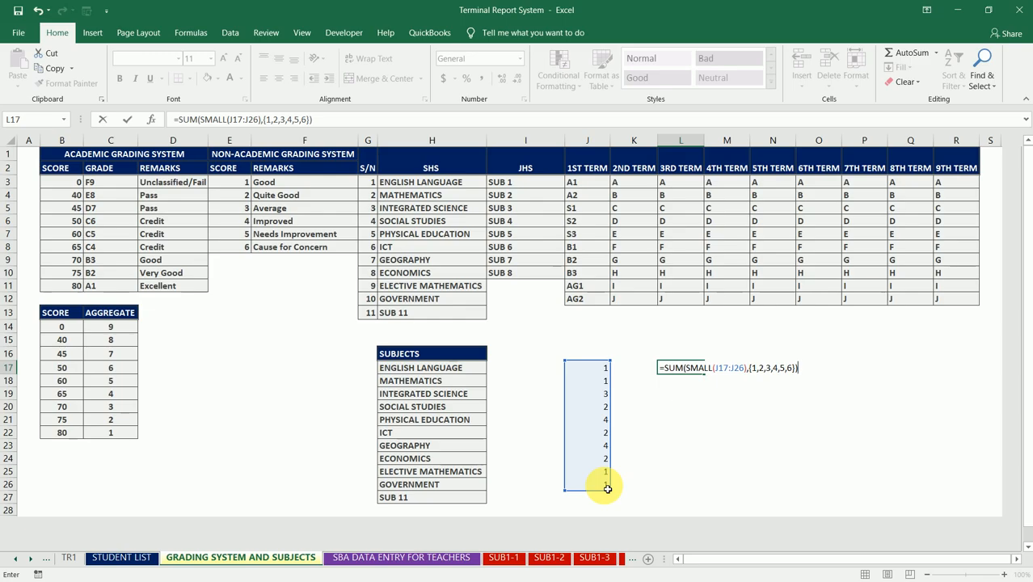
pyautogui.press('Return')
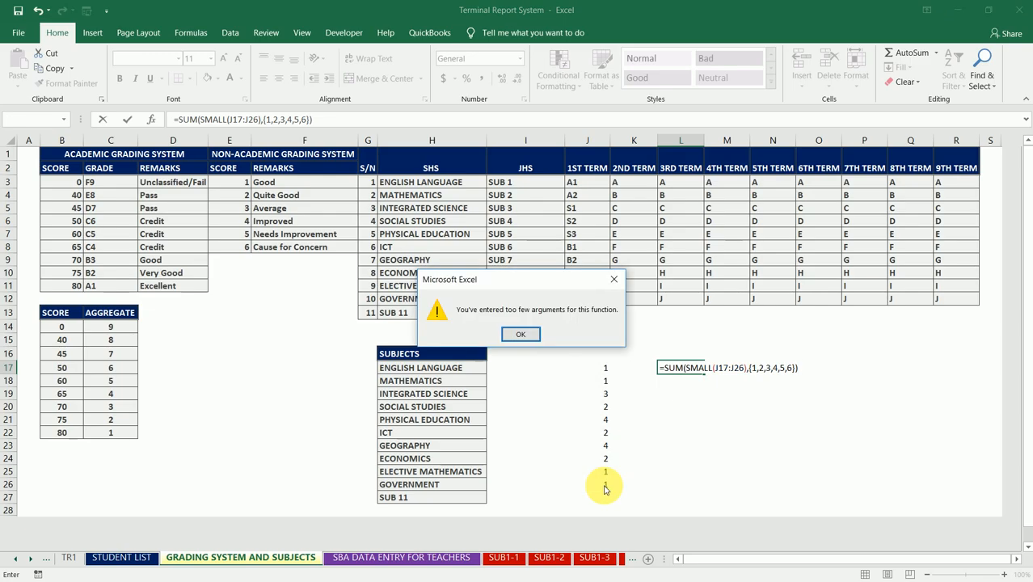
pyautogui.click(529, 337)
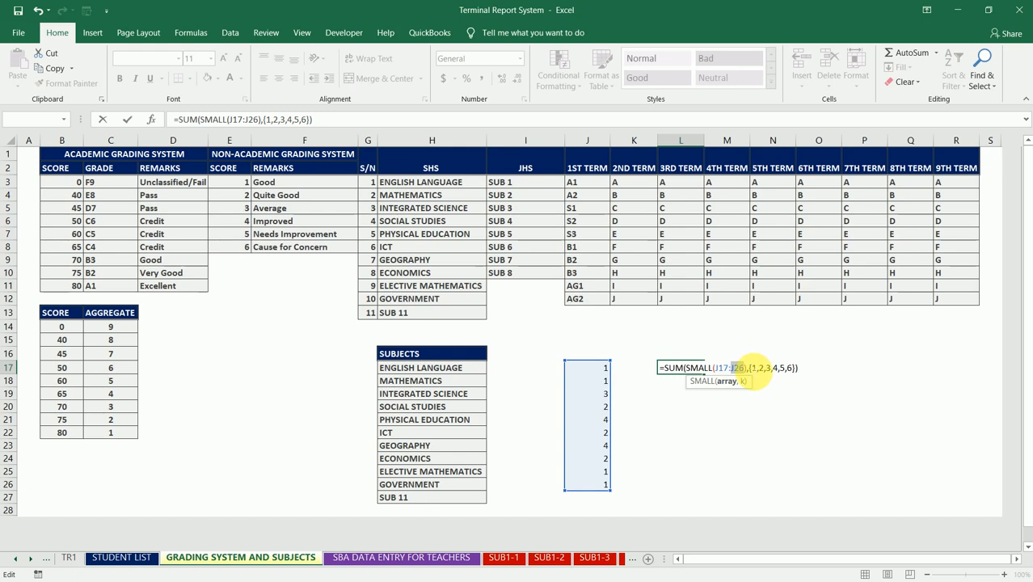
# - Try wrapping the L17 formula in IFERROR, with " " as the value returned on error
pyautogui.click(749, 368)
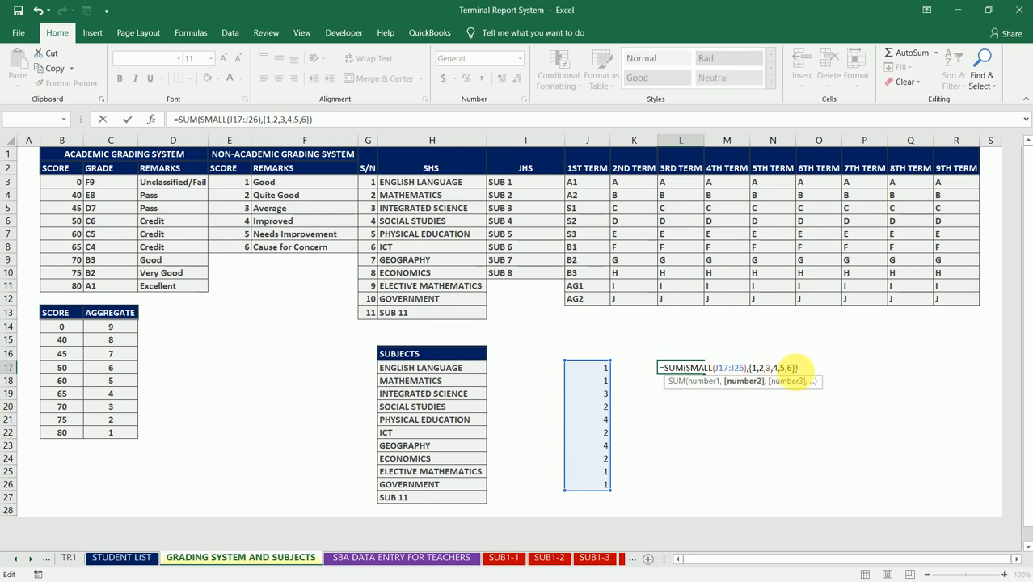
pyautogui.click(799, 368)
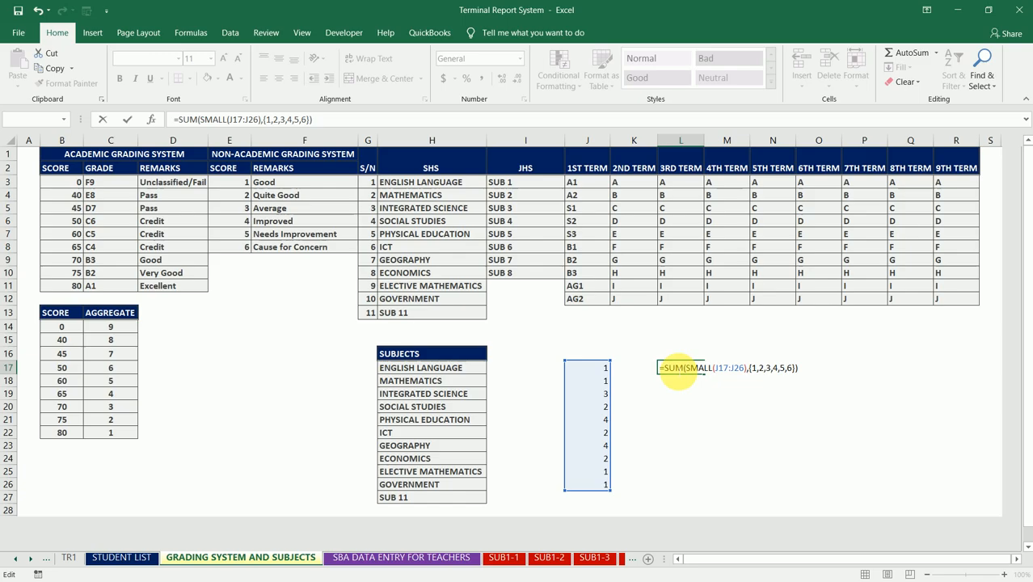
pyautogui.click(664, 370)
pyautogui.write('IFERROR(')
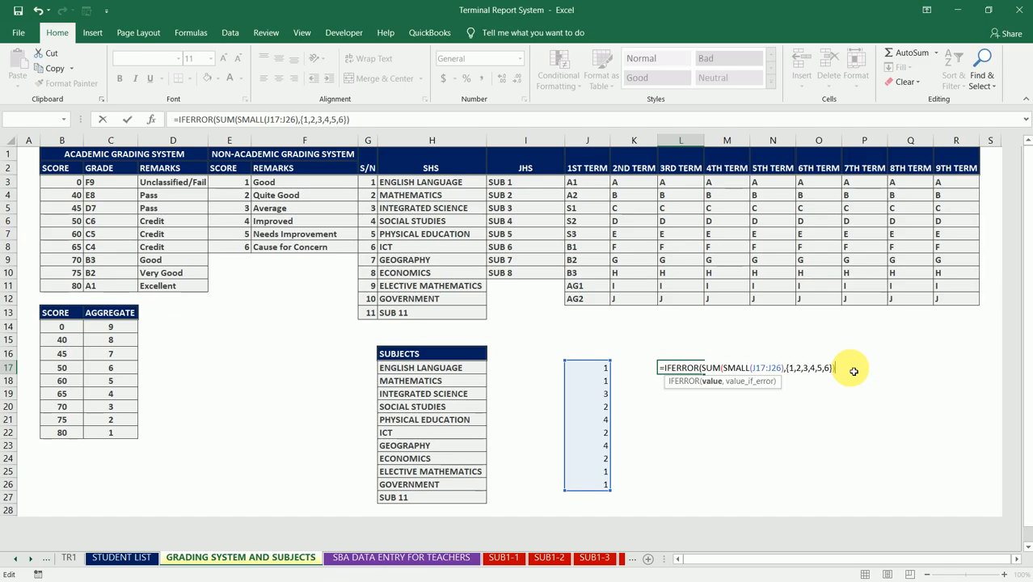
pyautogui.write('," ')
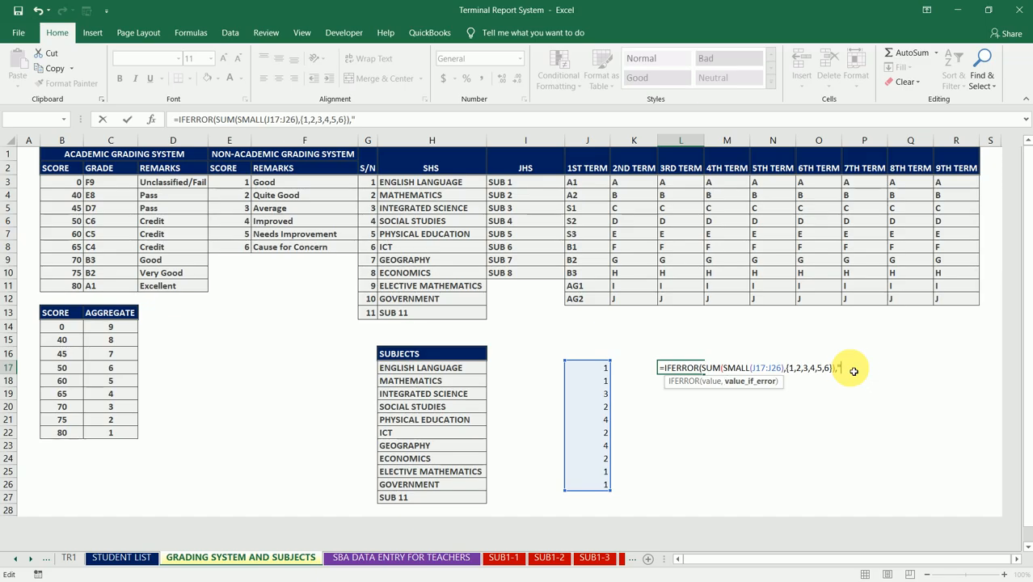
pyautogui.write('")')
pyautogui.press('Return')
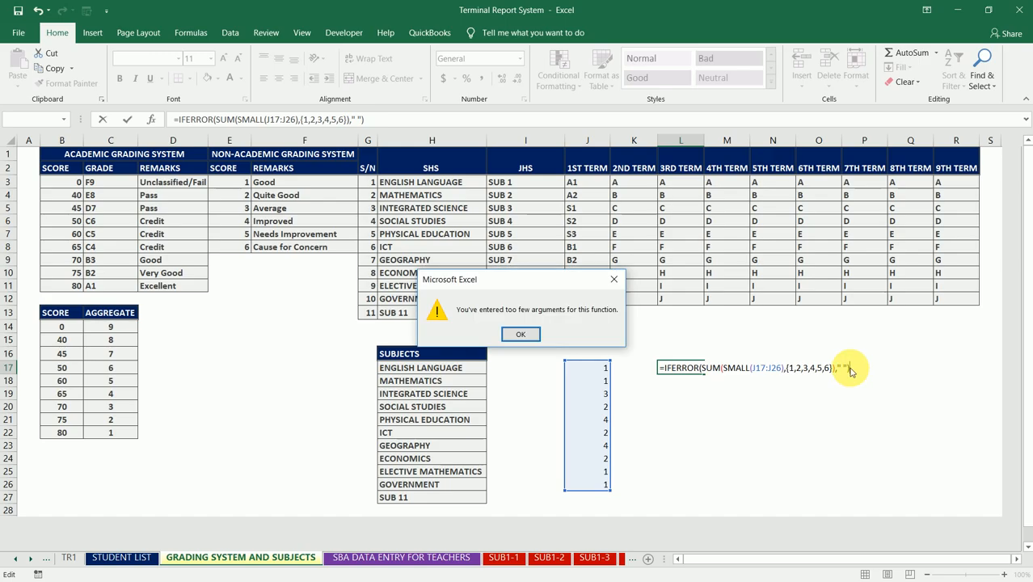
pyautogui.click(535, 336)
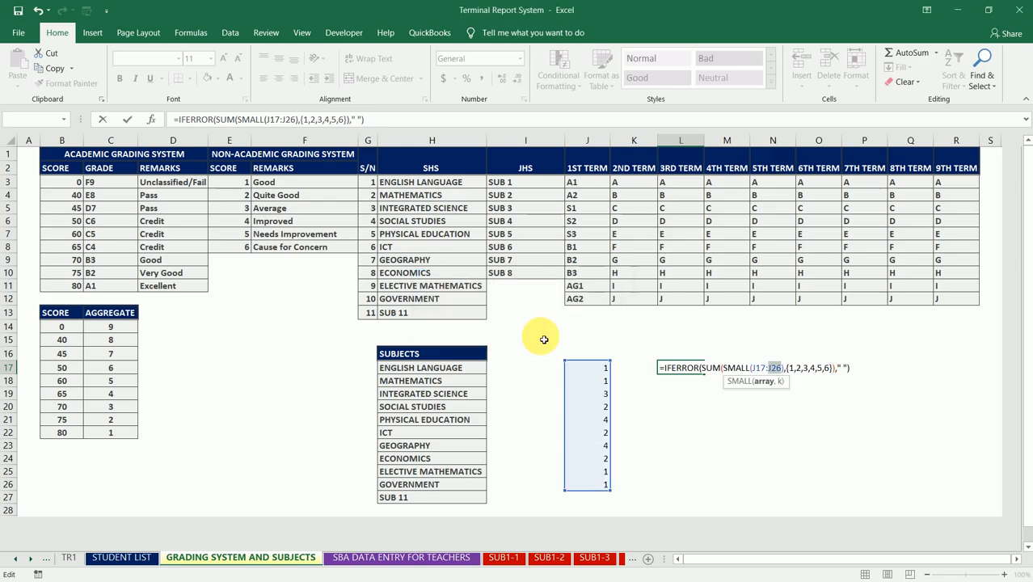
# - Check the arguments of the L17 formula and clear the whole formula from the cell
pyautogui.click(763, 370)
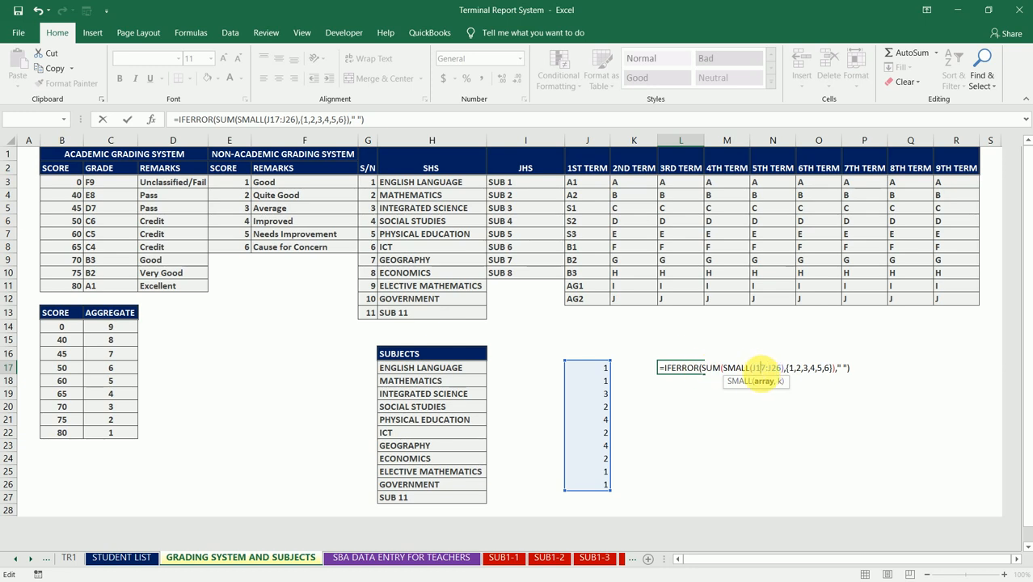
pyautogui.click(723, 368)
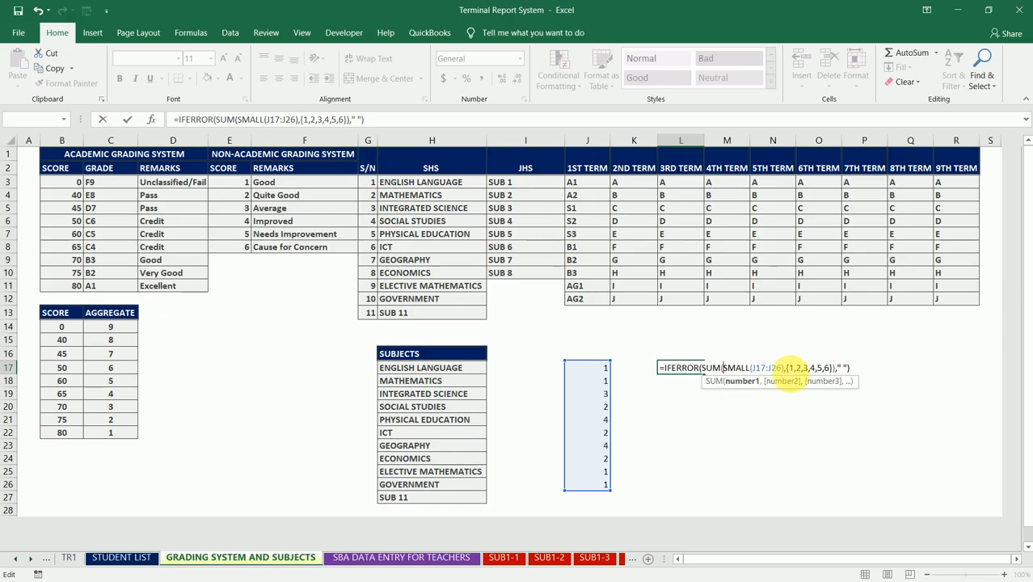
pyautogui.click(788, 369)
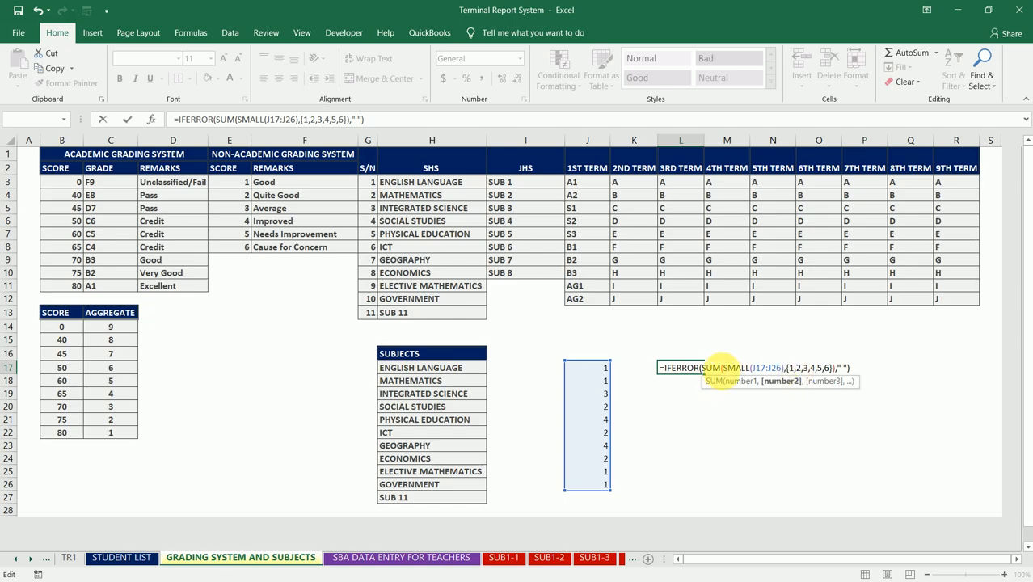
pyautogui.moveTo(720, 368); pyautogui.dragTo(658, 370)
pyautogui.press('BackSpace')
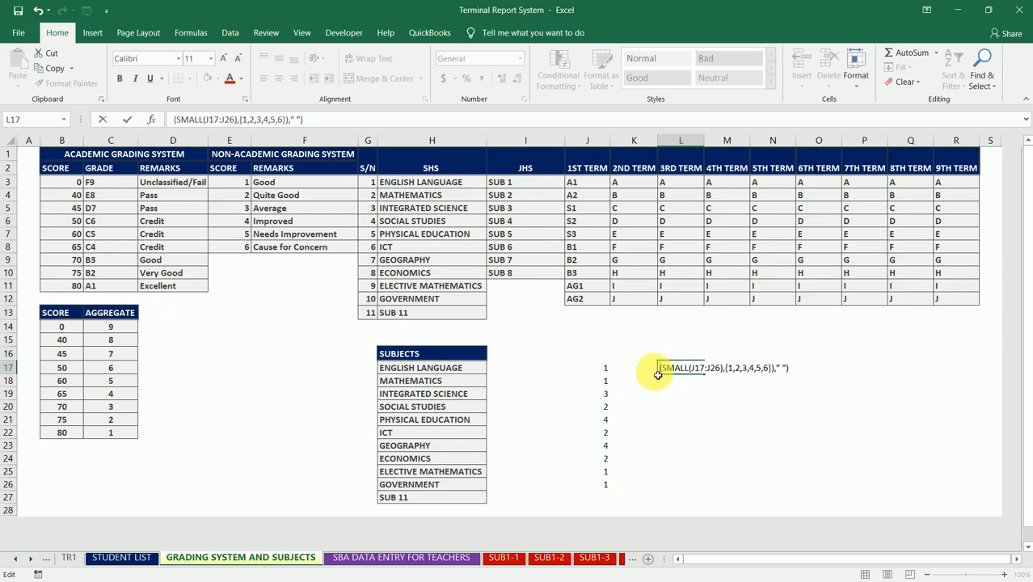
pyautogui.click(658, 374)
pyautogui.press('Delete')
# - Search the function library for SMALL and insert that function in cell L17
pyautogui.click(191, 34)
pyautogui.click(27, 63)
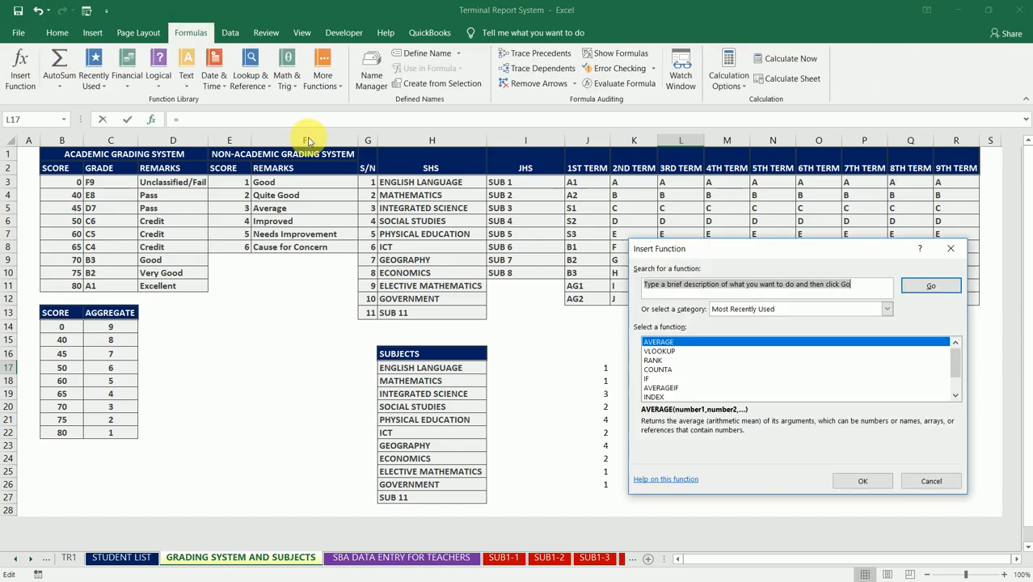
pyautogui.write('SMALL')
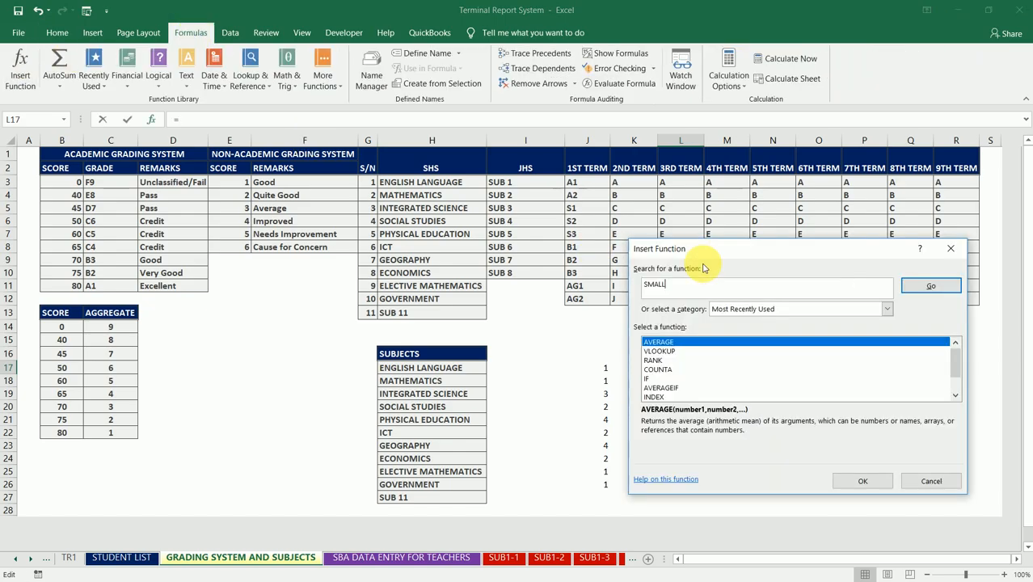
pyautogui.click(952, 287)
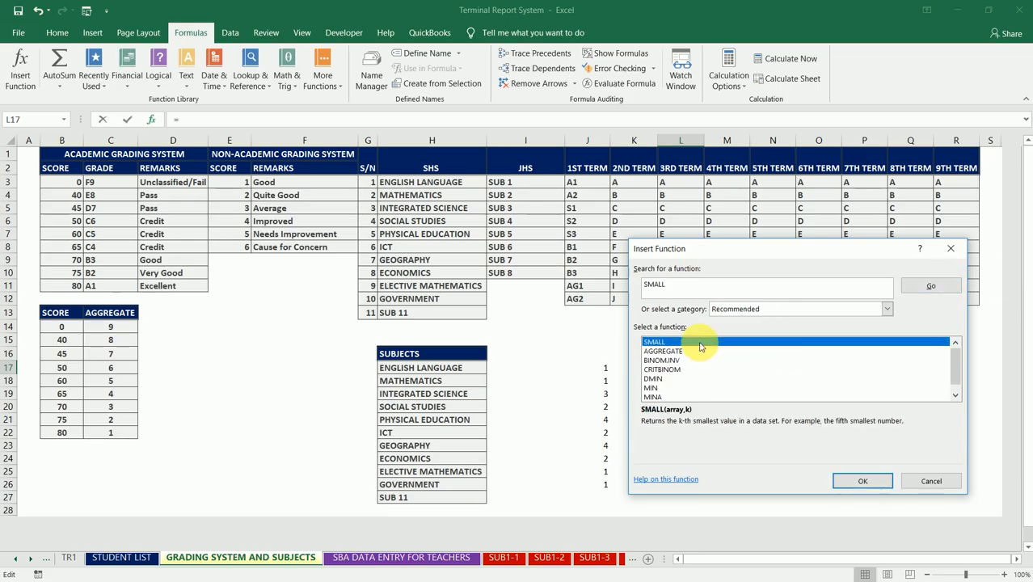
pyautogui.click(869, 481)
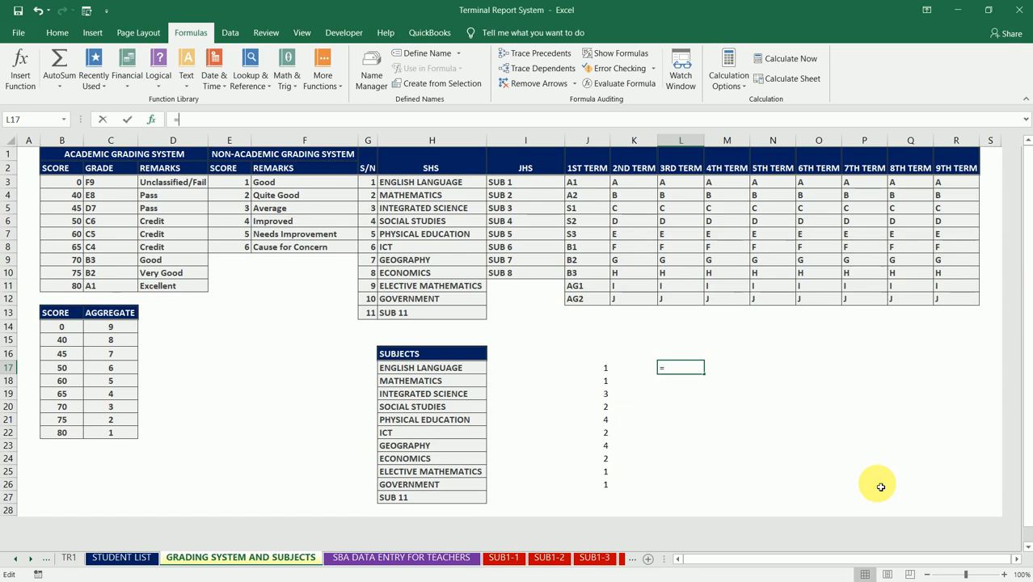
# - Give the SMALL function in L17 the array J17:J26 and a K of 1
pyautogui.moveTo(817, 275); pyautogui.dragTo(953, 258)
pyautogui.moveTo(611, 371); pyautogui.dragTo(608, 484)
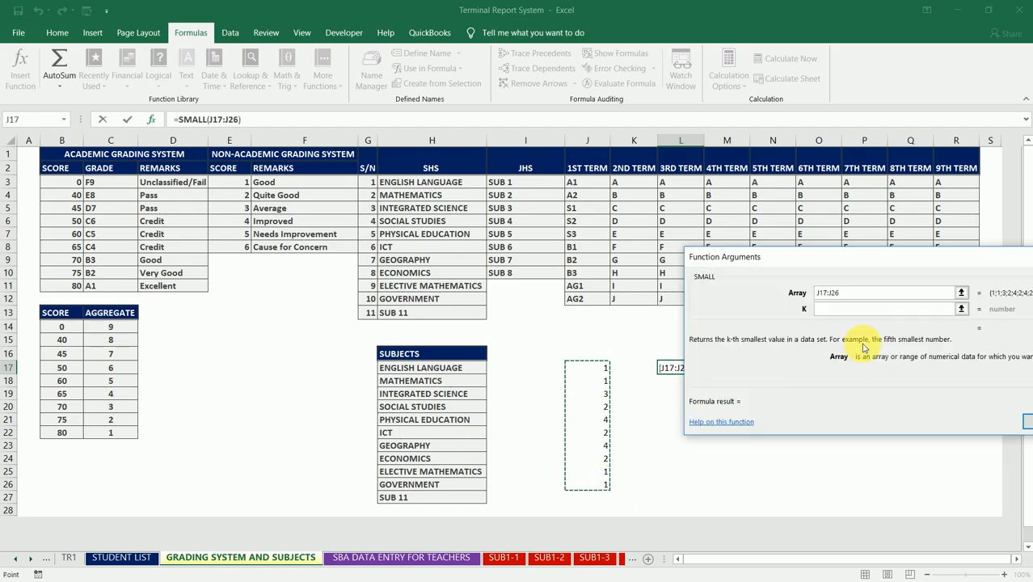
pyautogui.click(880, 308)
pyautogui.moveTo(905, 257); pyautogui.dragTo(759, 153)
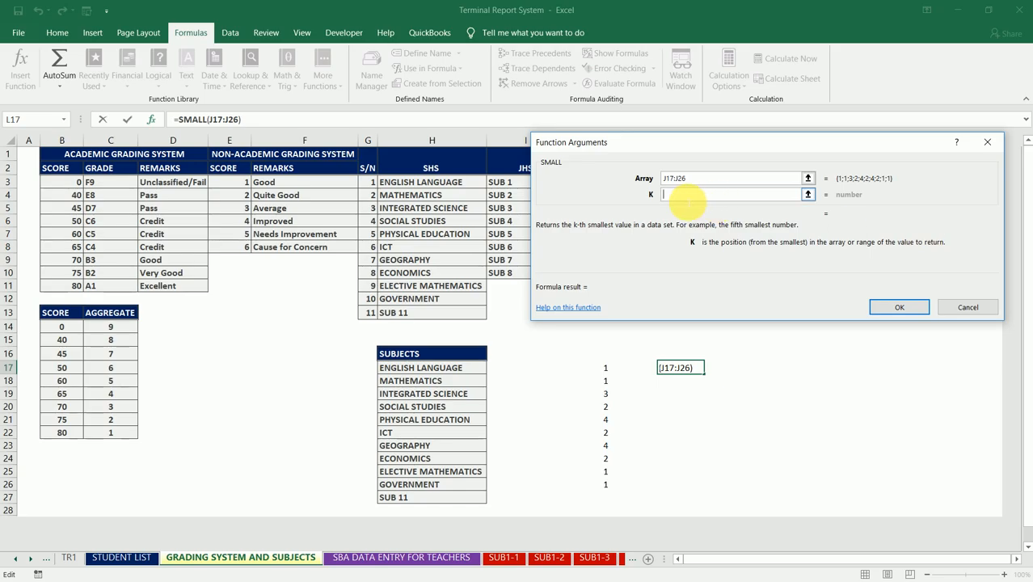
pyautogui.write('1')
pyautogui.press('Tab')
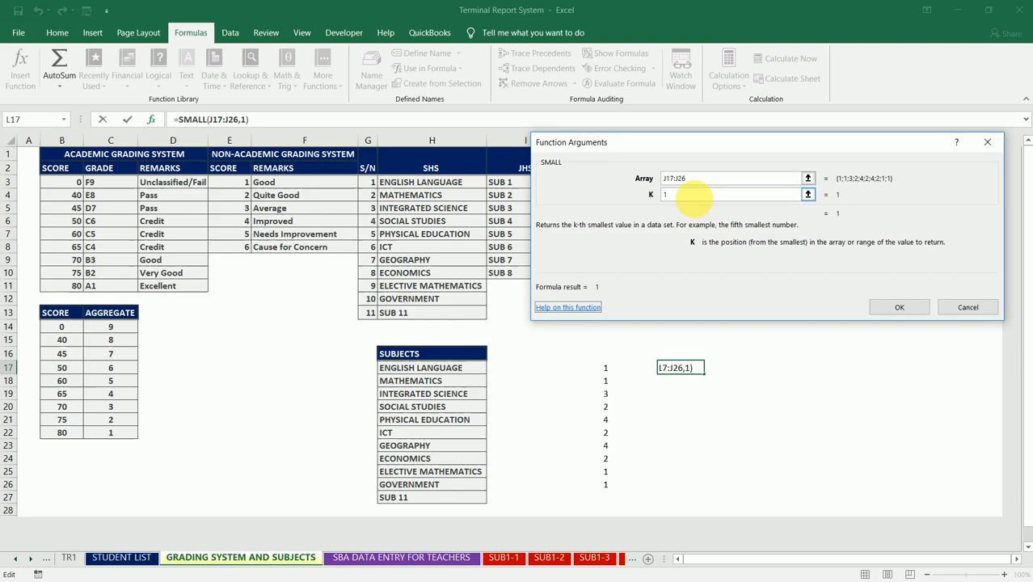
pyautogui.press('Tab')
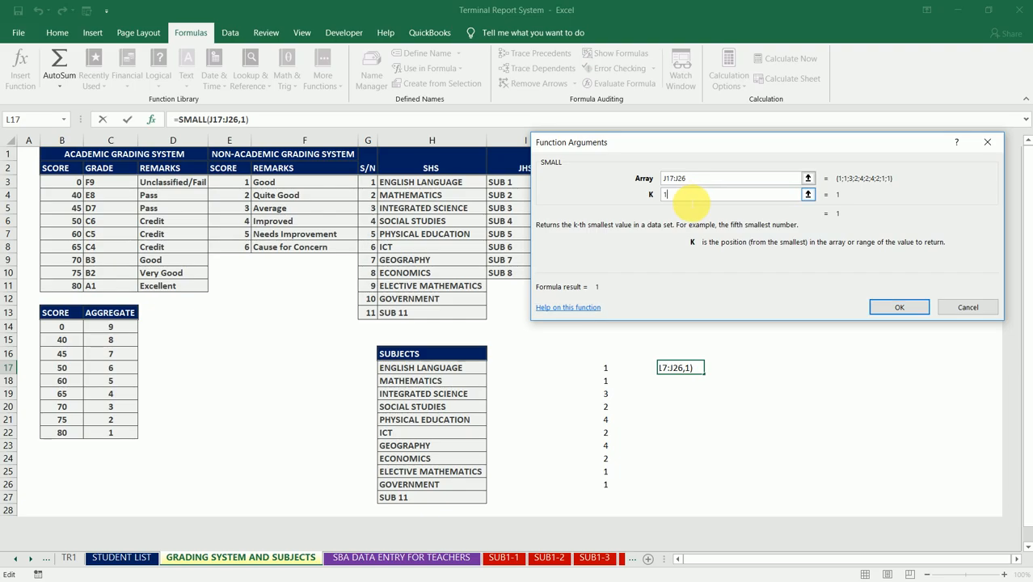
pyautogui.click(895, 311)
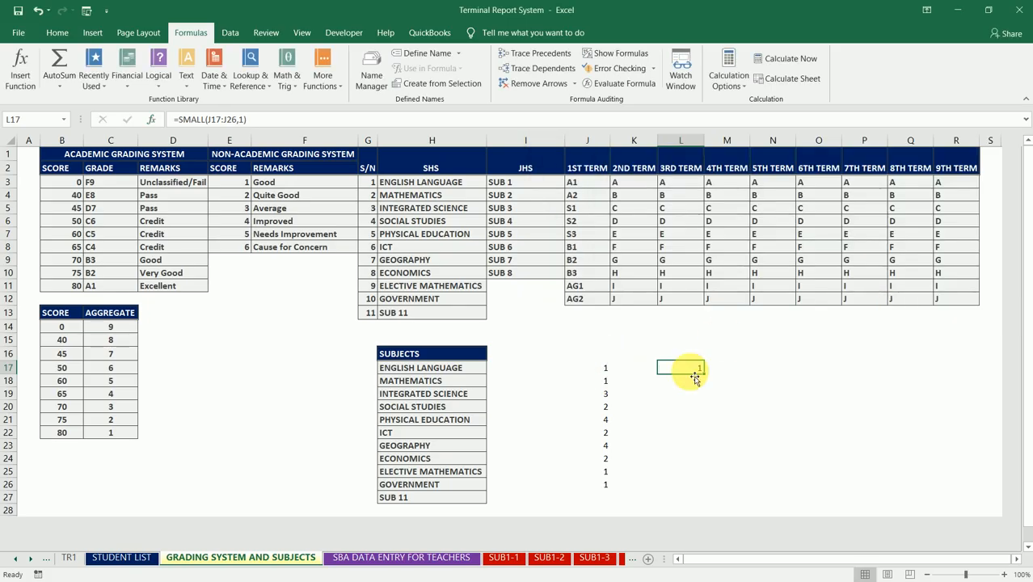
# - Try the SMALL formula in L17 with a K of 2 and with a K of 3
pyautogui.click(245, 119)
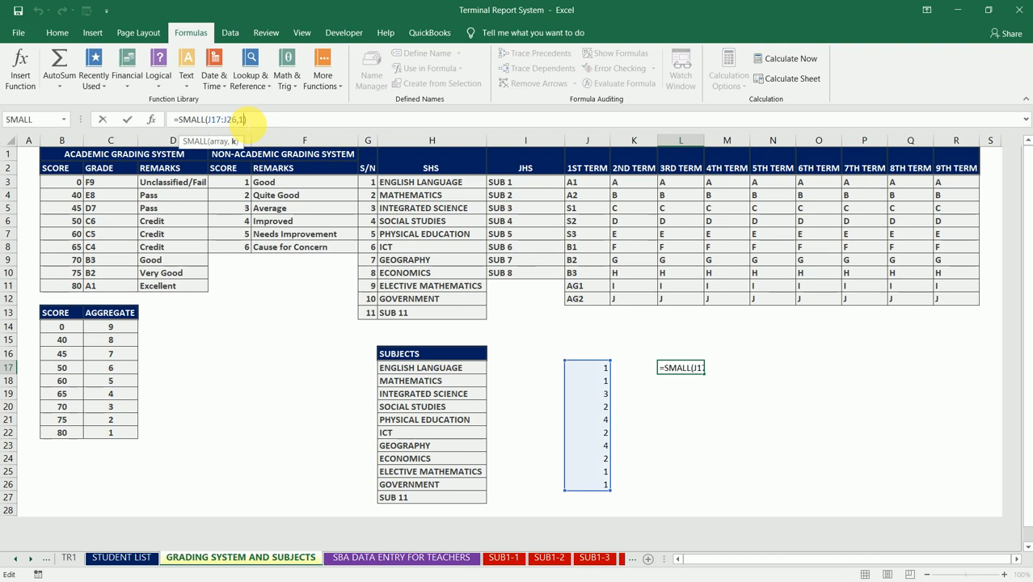
pyautogui.press('BackSpace')
pyautogui.write('2')
pyautogui.press('Return')
pyautogui.press('Up')
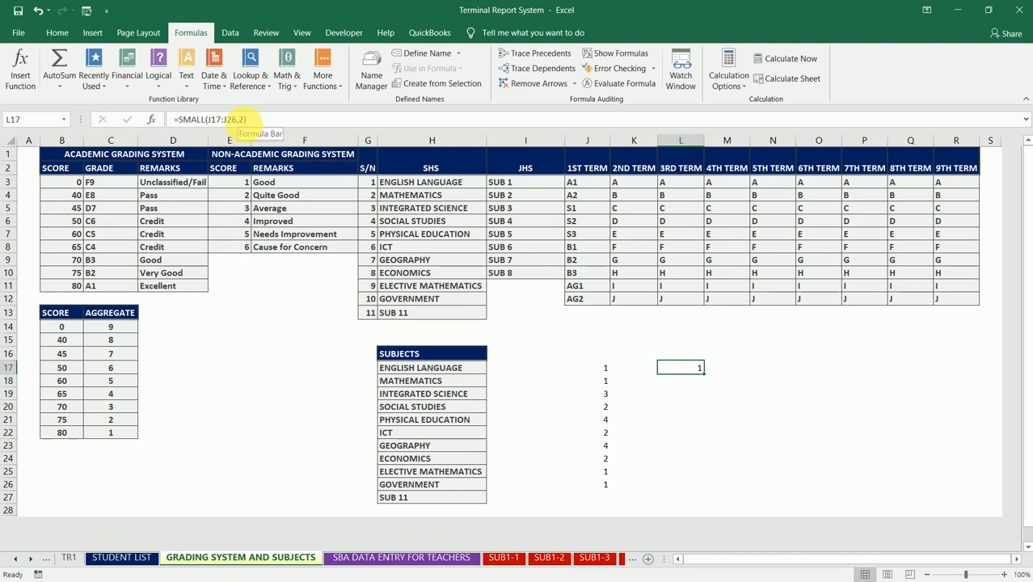
pyautogui.click(244, 119)
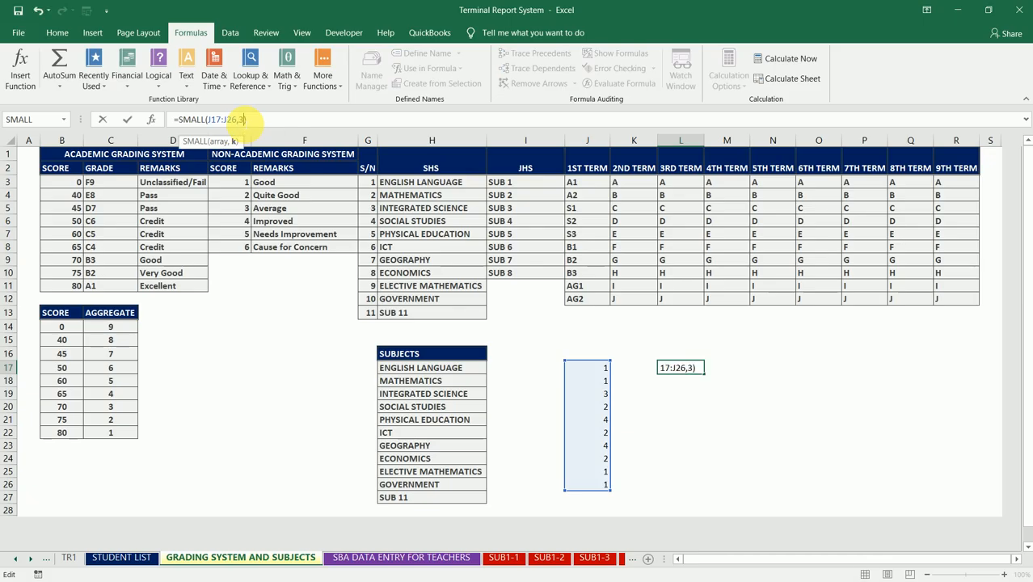
pyautogui.press('Return')
pyautogui.press('Up')
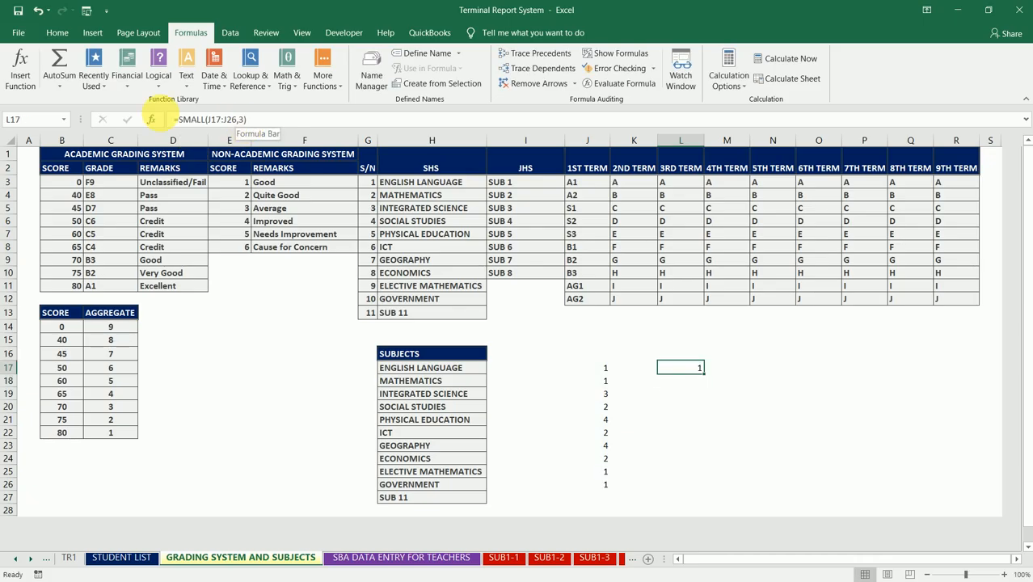
# - Set the K argument of the SMALL formula in L17 to the array {1,2,3,4,5,6}
pyautogui.click(153, 120)
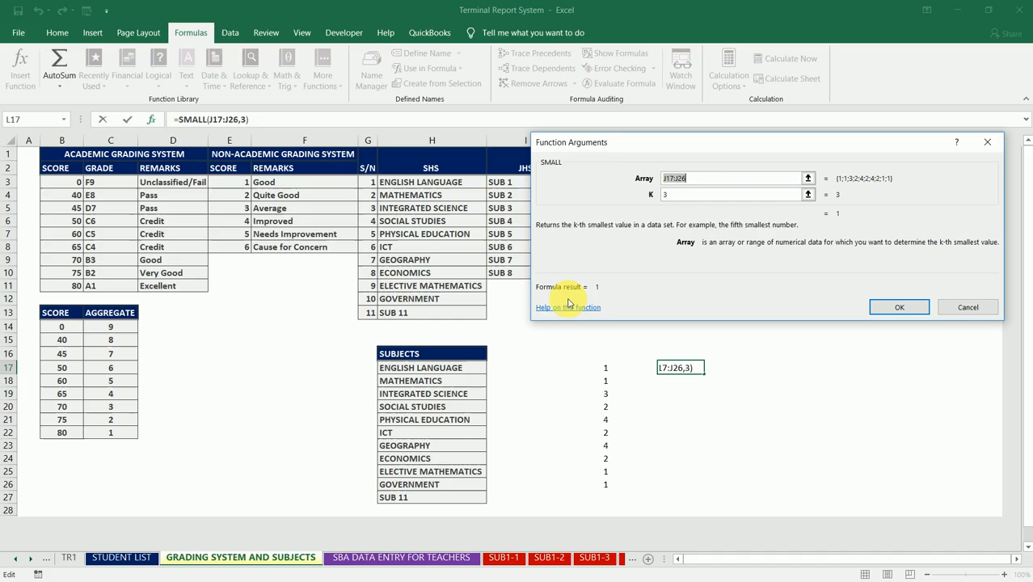
pyautogui.click(667, 194)
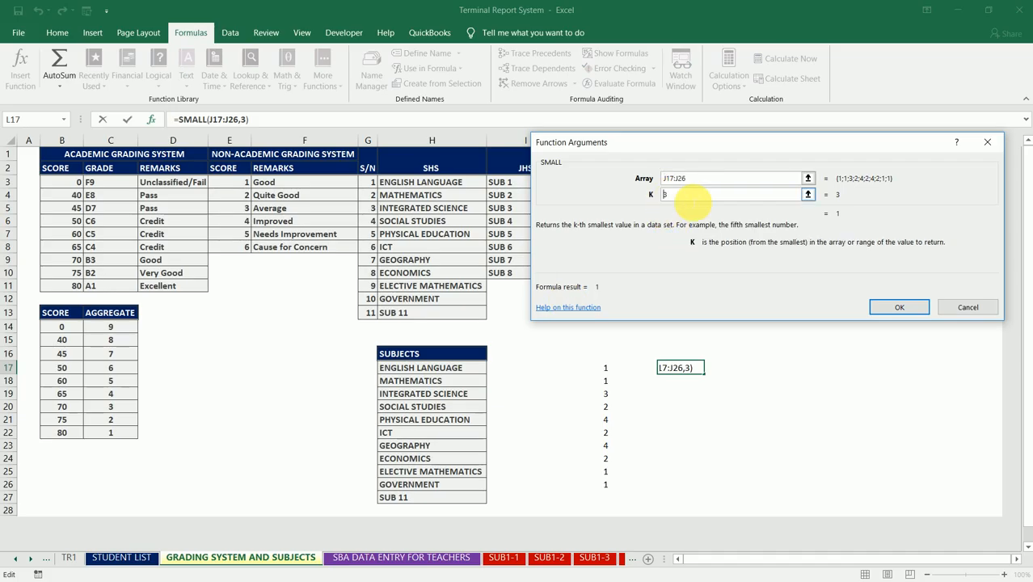
pyautogui.write('{1,2,')
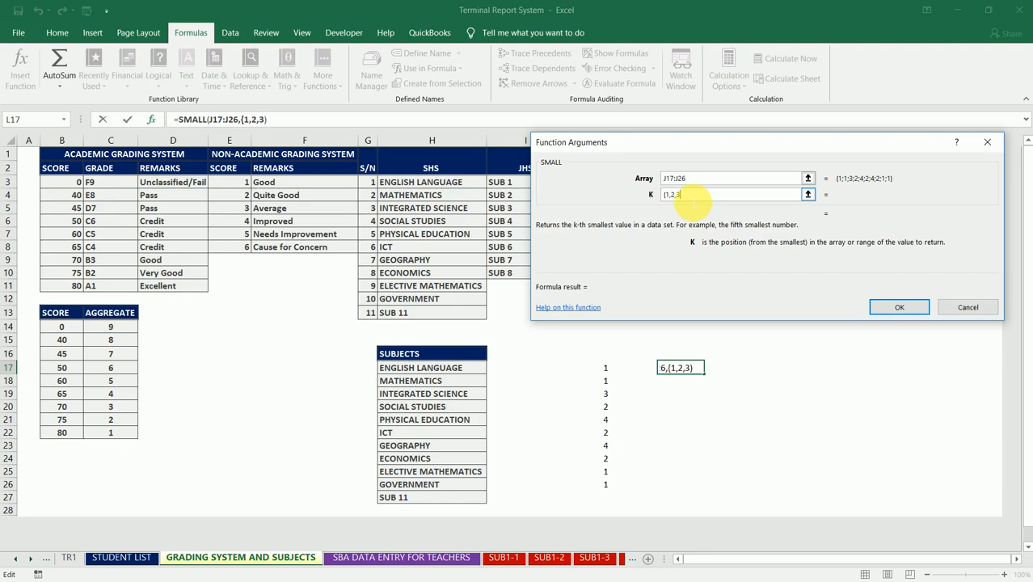
pyautogui.write(',4,5,6}')
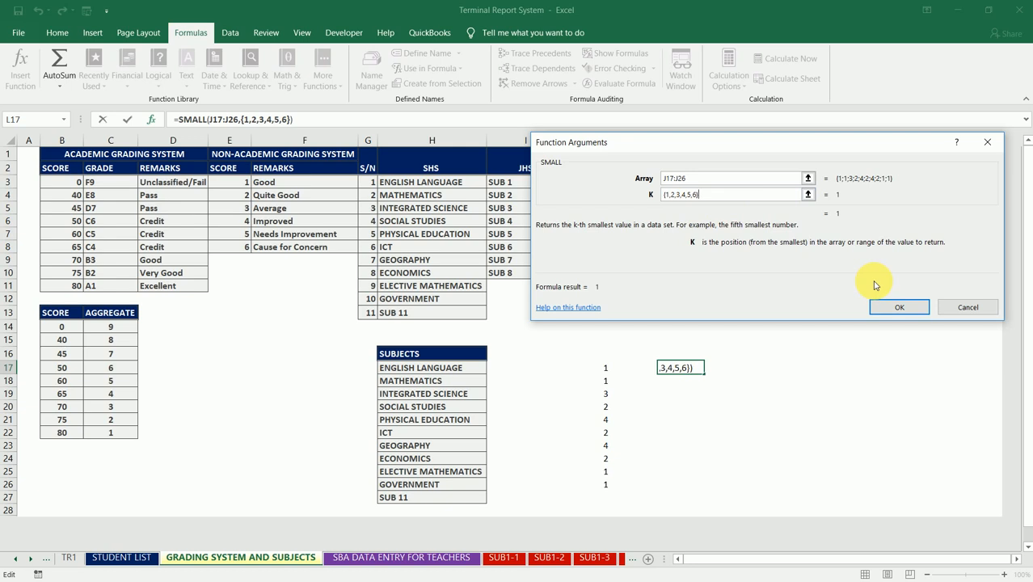
pyautogui.click(895, 308)
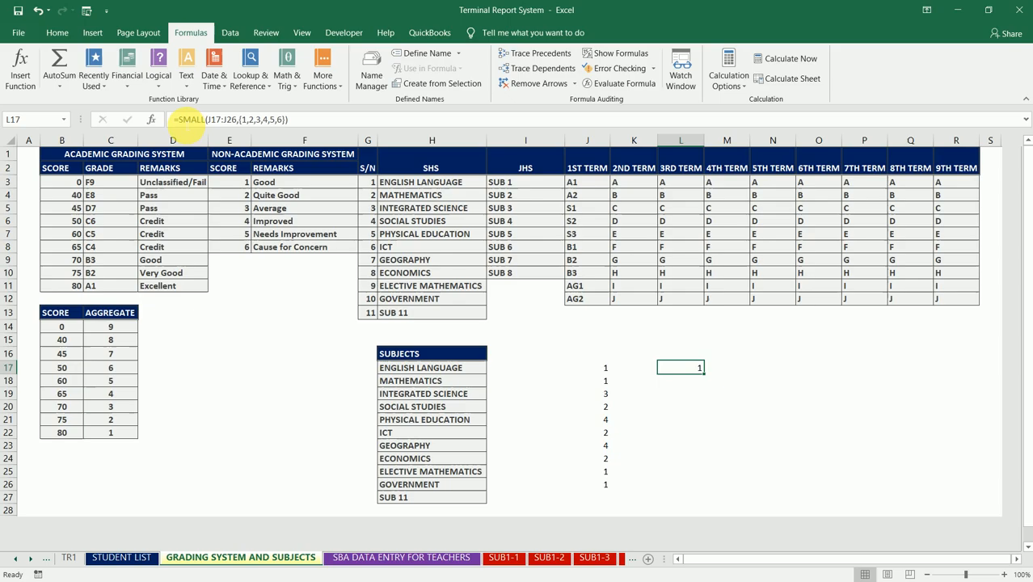
# - Wrap the L17 formula in SUM so it reads =SUM(SMALL(J17:J26,{1,2,3,4,5,6}))
pyautogui.click(181, 120)
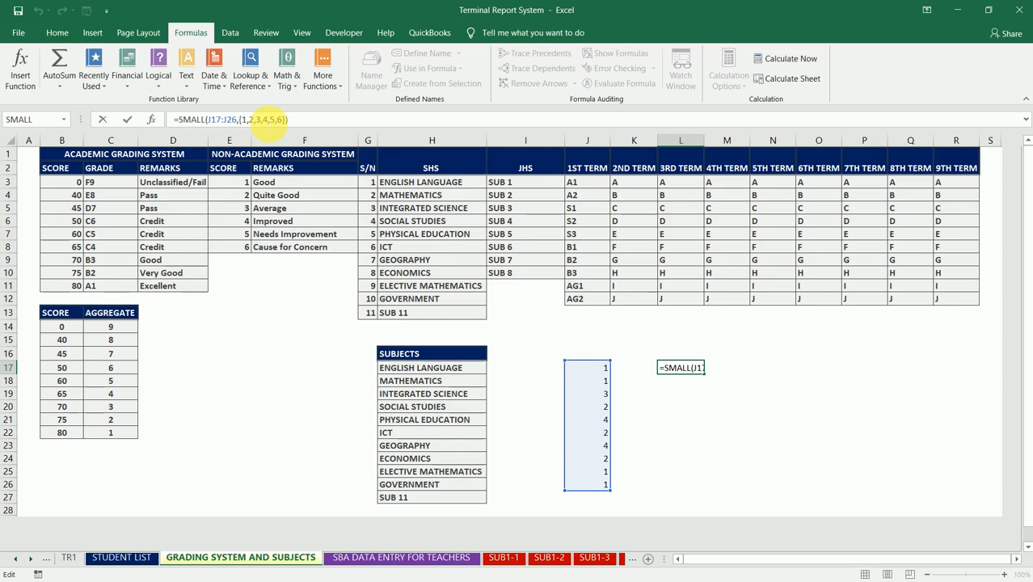
pyautogui.press('Home')
pyautogui.press('Right')
pyautogui.write('SUM')
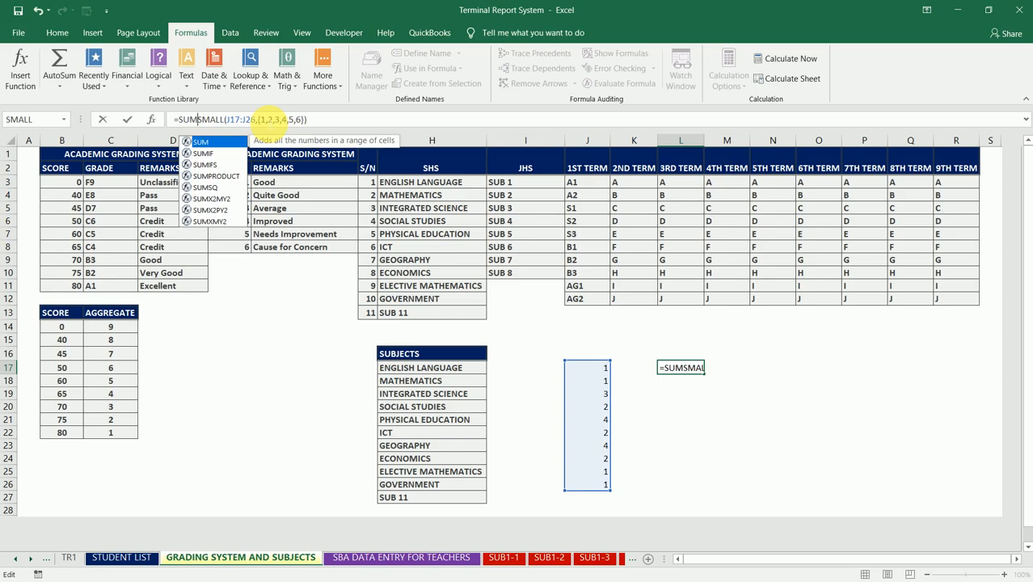
pyautogui.write('(')
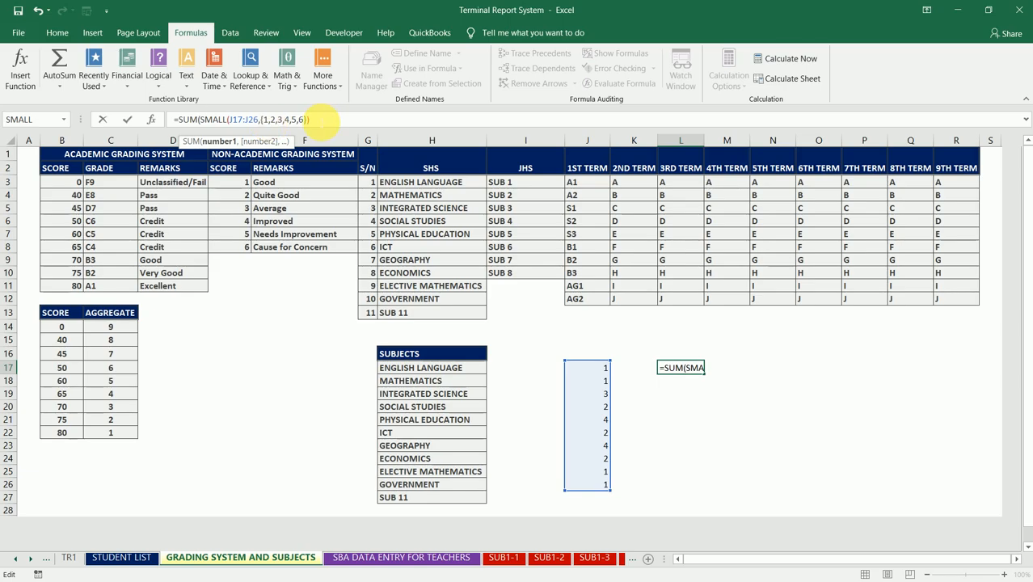
pyautogui.press('End')
pyautogui.write(')')
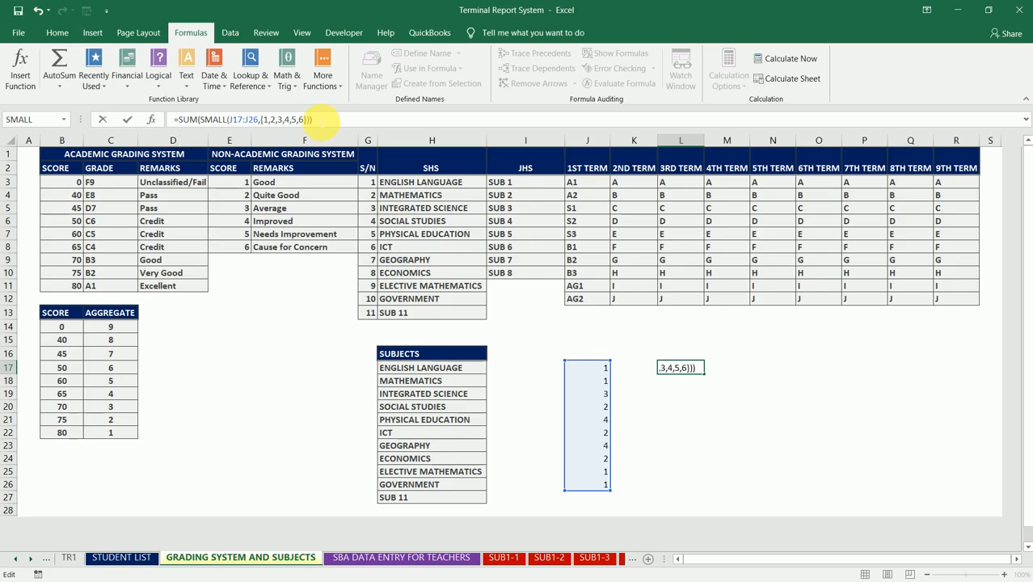
pyautogui.hotkey('ctrl', 'Return')
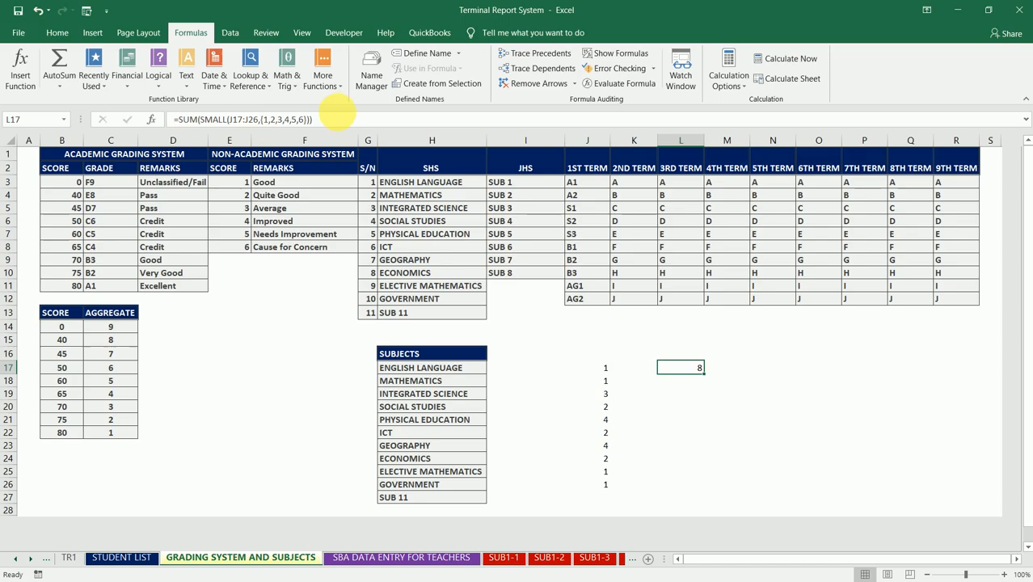
# - Test the L17 formula by setting the sample aggregates in J19 and J20 to 1
pyautogui.click(607, 396)
pyautogui.write('1')
pyautogui.press('Return')
pyautogui.write('1')
pyautogui.press('Return')
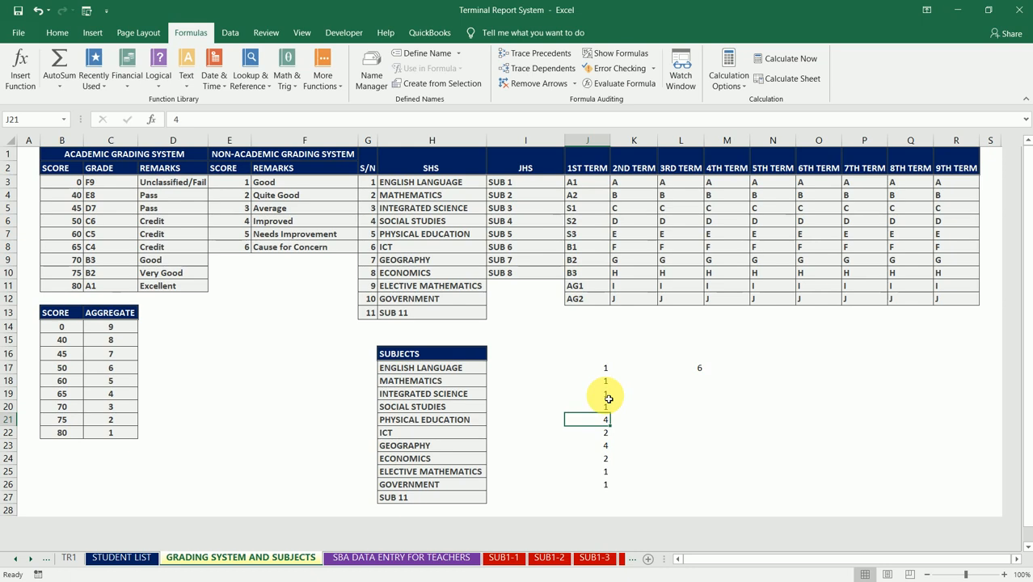
# - Set all ten sample aggregates in J17:J26 to 4
pyautogui.press('Up')
pyautogui.press('Up')
pyautogui.press('Up')
pyautogui.press('Up')
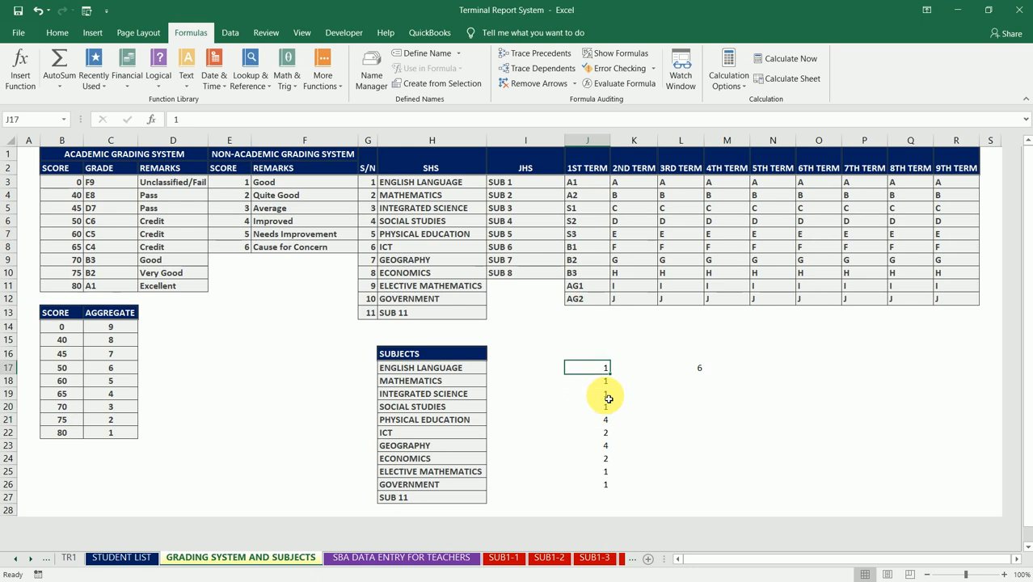
pyautogui.write('4')
pyautogui.press('Return')
pyautogui.write('4')
pyautogui.press('Return')
pyautogui.write('4')
pyautogui.press('Return')
pyautogui.write('4')
pyautogui.press('Return')
pyautogui.write('4')
pyautogui.press('Return')
pyautogui.write('4')
pyautogui.press('Return')
pyautogui.write('4')
pyautogui.press('Return')
pyautogui.write('4')
pyautogui.press('Return')
pyautogui.write('4')
pyautogui.press('Return')
pyautogui.write('4')
pyautogui.press('Up')
# - Set the sample aggregates for Integrated Science, Physical Education and Geography (J19, J21, J23) to 1
pyautogui.press('Down')
pyautogui.press('Down')
pyautogui.press('Up')
pyautogui.press('Up')
pyautogui.press('Up')
pyautogui.press('Up')
pyautogui.press('Up')
pyautogui.press('Up')
pyautogui.press('Up')
pyautogui.press('Up')
pyautogui.press('Up')
pyautogui.press('Down')
pyautogui.write('1')
pyautogui.press('Return')
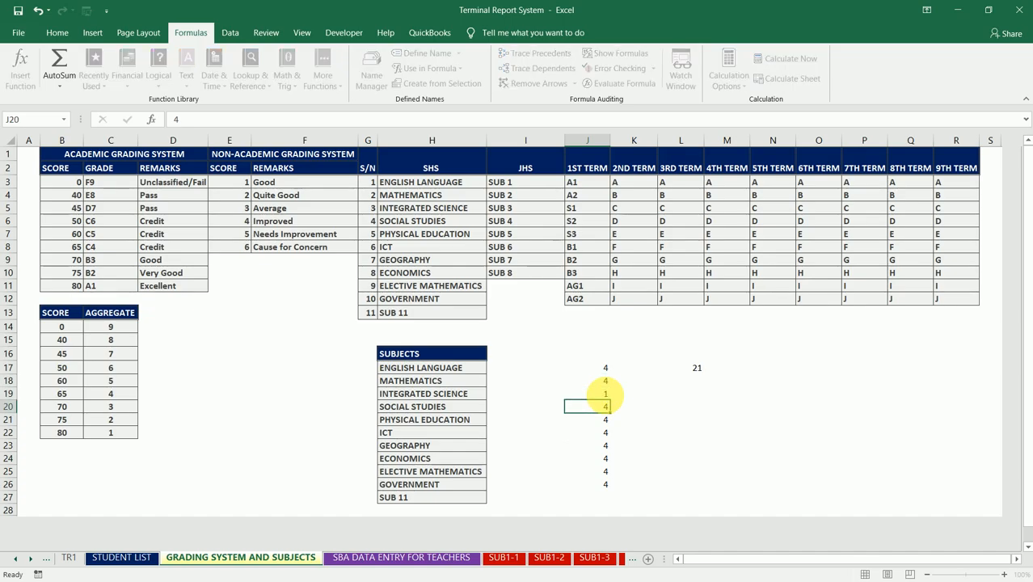
pyautogui.press('Down')
pyautogui.write('1')
pyautogui.press('Return')
pyautogui.press('Down')
pyautogui.write('1')
pyautogui.press('Return')
# - Move the whole formula from L17 to the first AGGREGATE cell, CM2, on the TR1 sheet
pyautogui.press('Up')
pyautogui.press('Up')
pyautogui.press('Up')
pyautogui.press('Up')
pyautogui.press('Up')
pyautogui.press('Up')
pyautogui.press('Up')
pyautogui.press('Right')
pyautogui.press('Right')
pyautogui.press('Right')
pyautogui.press('Left')
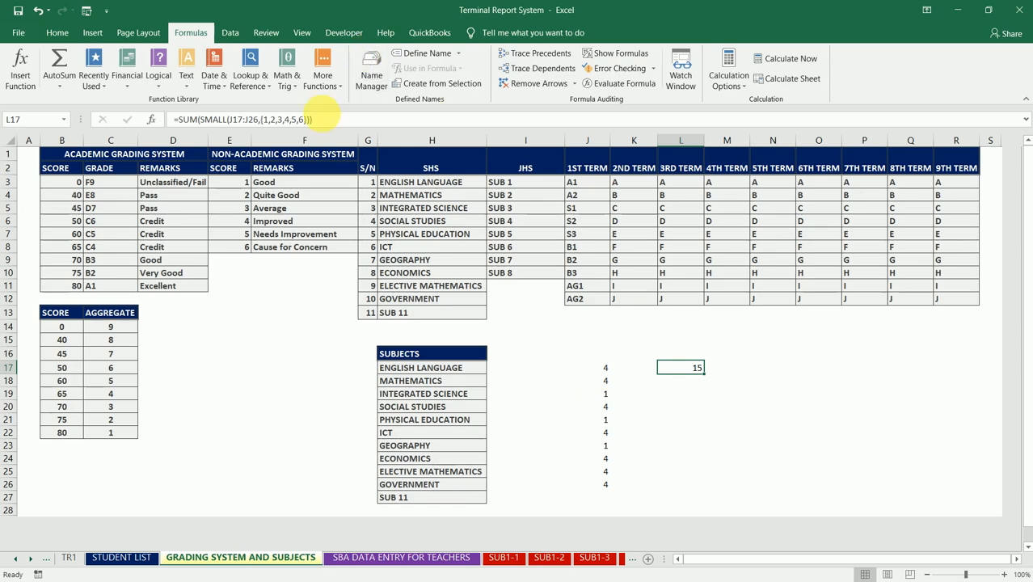
pyautogui.click(327, 120)
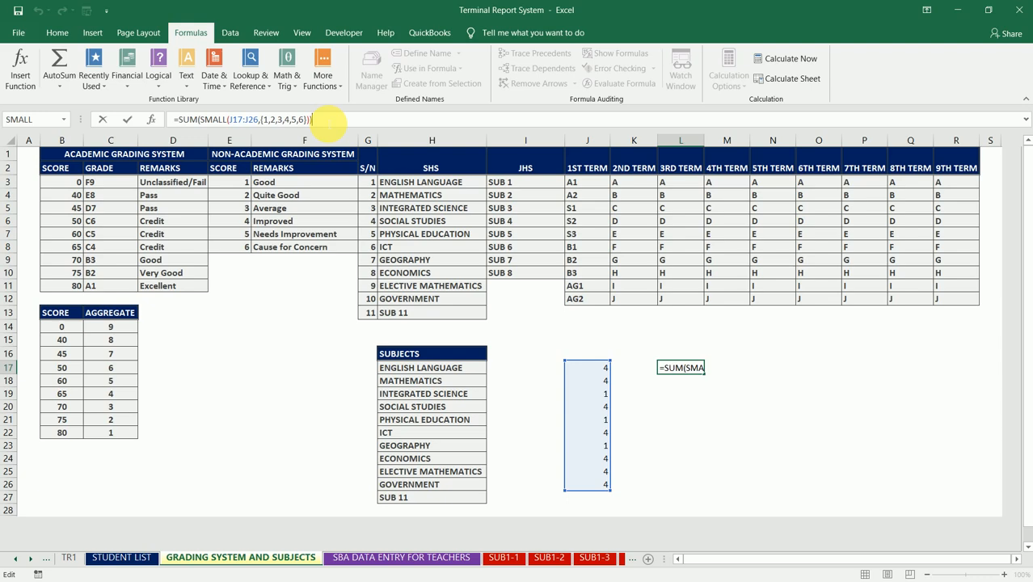
pyautogui.moveTo(326, 121); pyautogui.dragTo(167, 121)
pyautogui.hotkey('ctrl', 'c')
pyautogui.press('BackSpace')
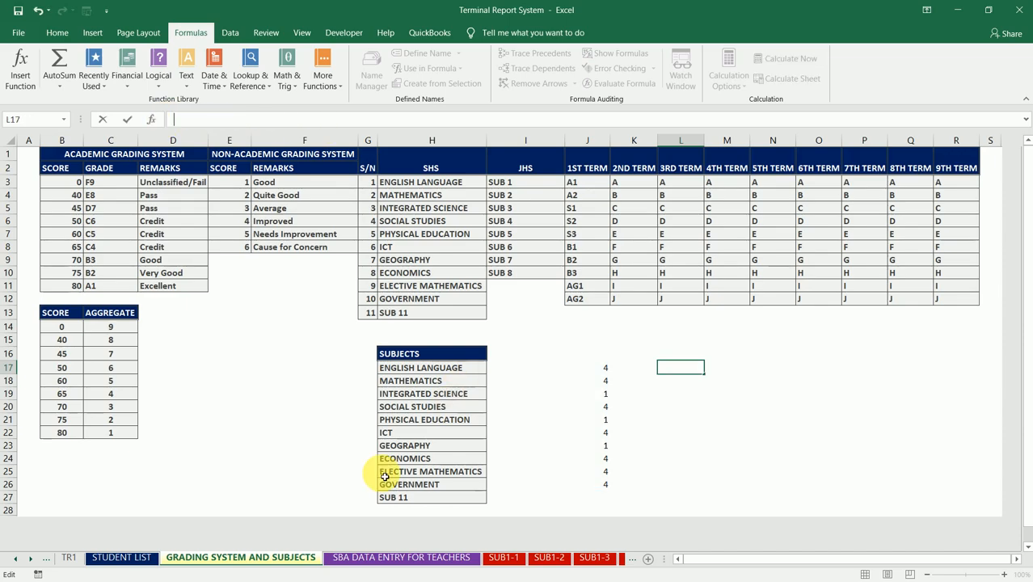
pyautogui.click(69, 558)
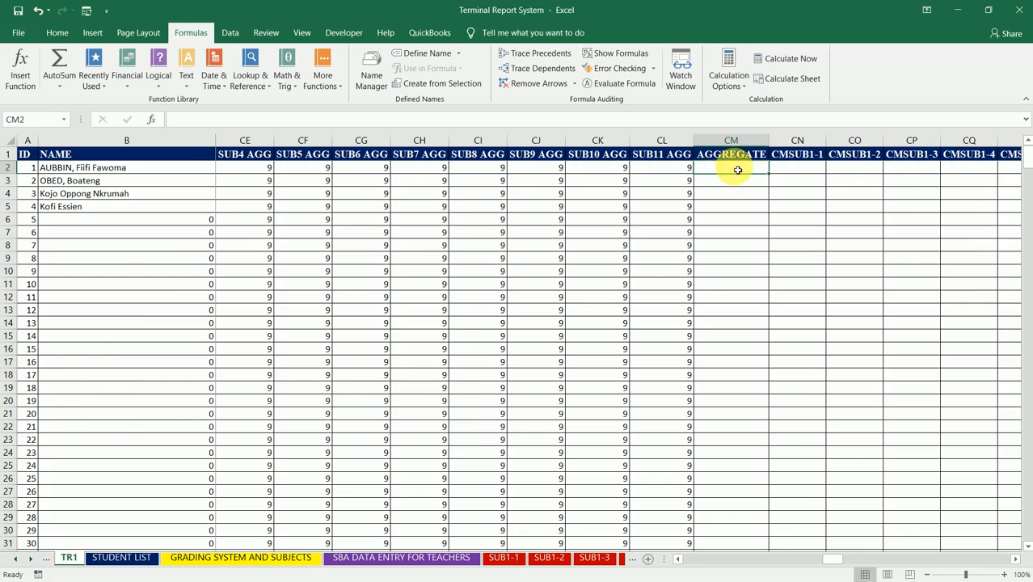
pyautogui.hotkey('ctrl', 'v')
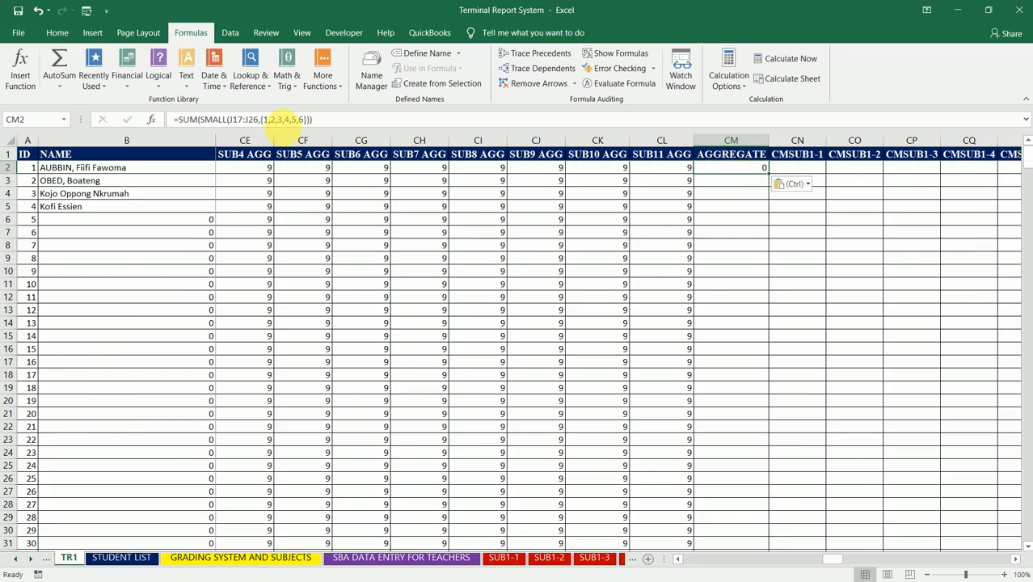
# - Replace the J17:J26 range in the CM2 formula with CB2:CL2, covering SUB1 AGG to SUB11 AGG, and commit the formula
pyautogui.click(266, 119)
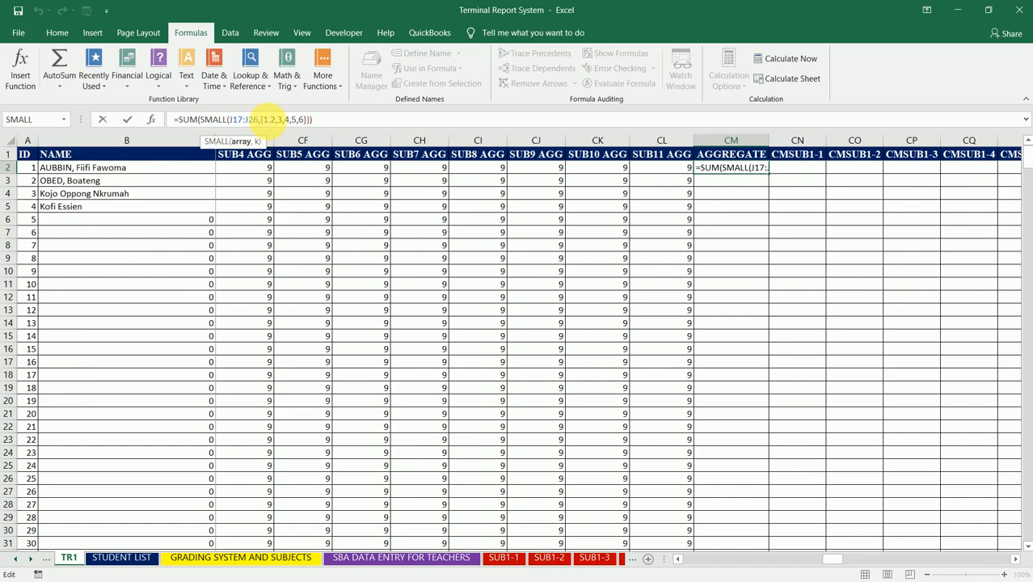
pyautogui.press('BackSpace')
pyautogui.press('BackSpace')
pyautogui.press('BackSpace')
pyautogui.press('BackSpace')
pyautogui.press('BackSpace')
pyautogui.press('BackSpace')
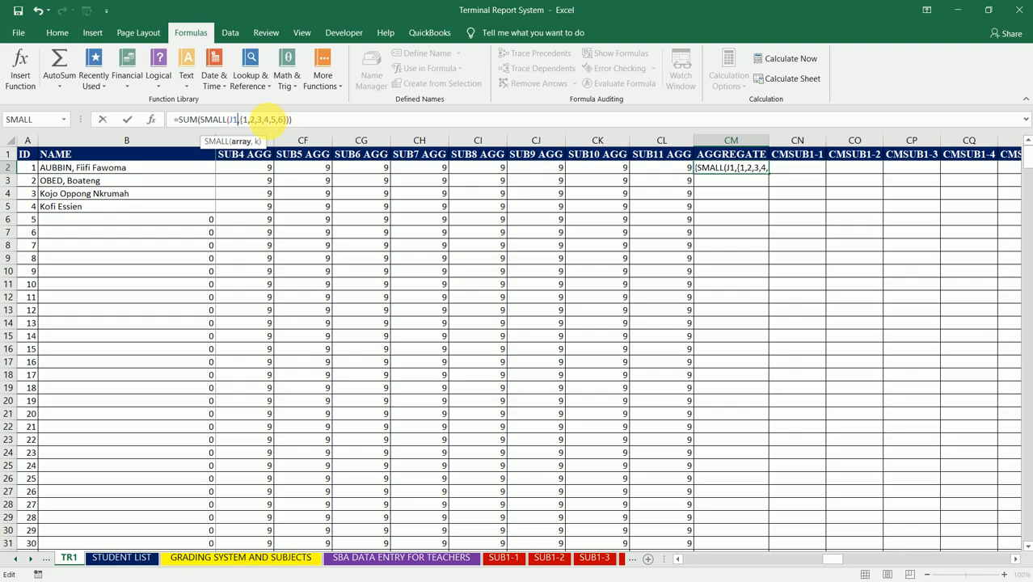
pyautogui.press('BackSpace')
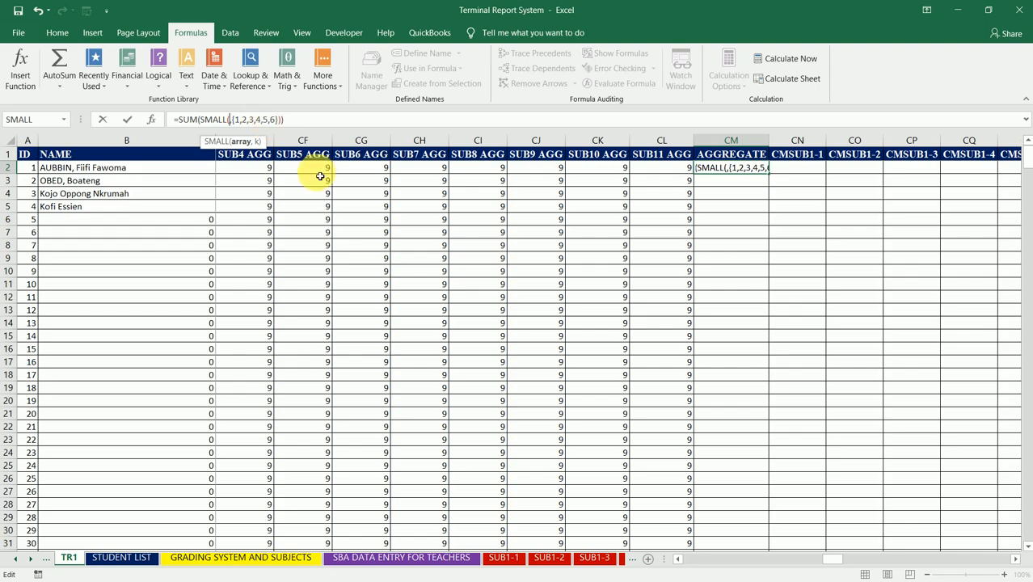
pyautogui.click(273, 172)
pyautogui.press('Left')
pyautogui.press('Left')
pyautogui.press('Left')
pyautogui.press('Left')
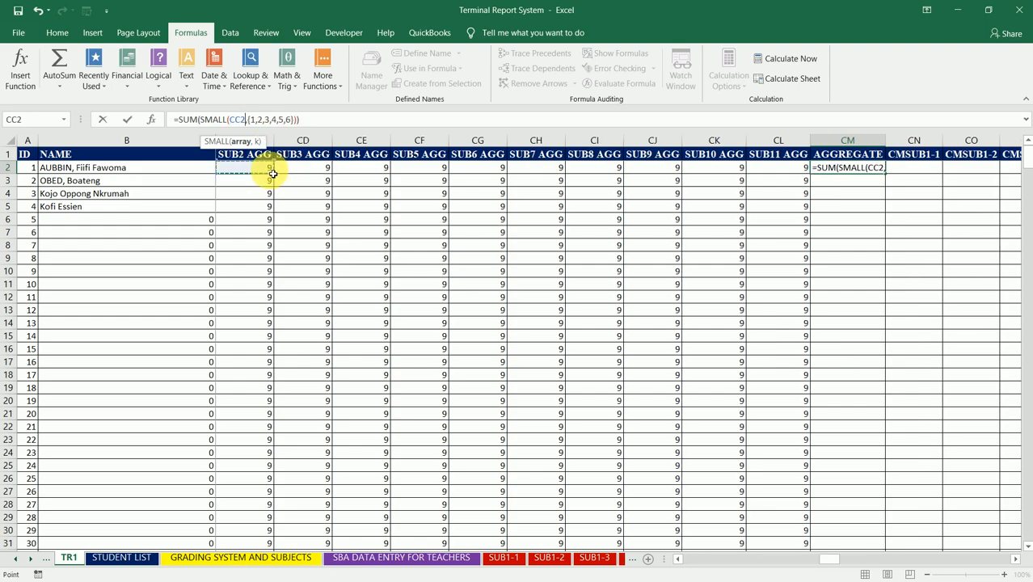
pyautogui.press('Right')
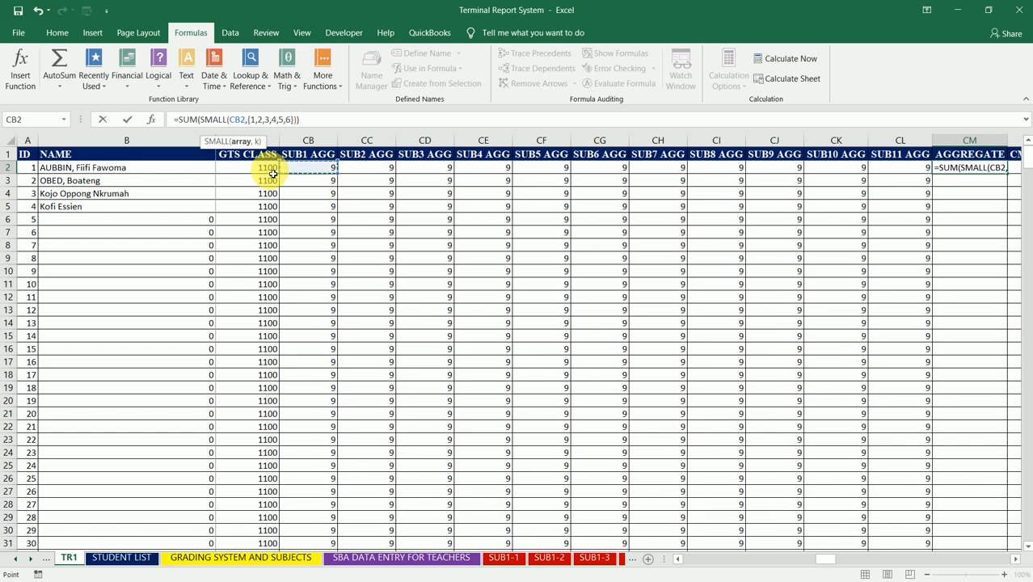
pyautogui.hotkey('shift', 'Right')
pyautogui.hotkey('shift', 'Right')
pyautogui.hotkey('shift', 'Right')
pyautogui.hotkey('shift', 'Right')
pyautogui.hotkey('shift', 'Right')
pyautogui.hotkey('shift', 'Right')
pyautogui.hotkey('shift', 'Right')
pyautogui.hotkey('shift', 'Right')
pyautogui.hotkey('shift', 'Right')
pyautogui.hotkey('shift', 'Right')
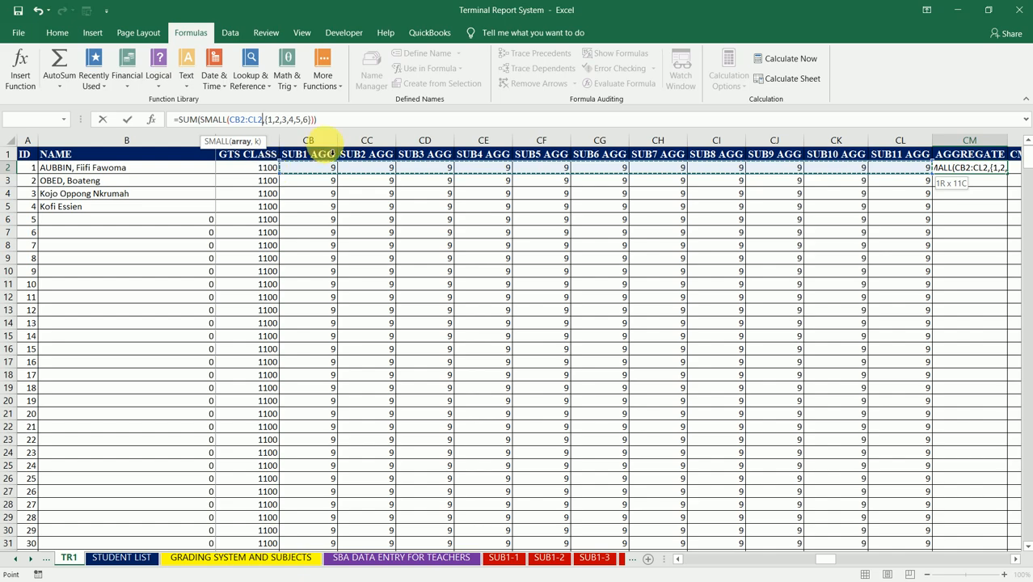
pyautogui.click(340, 120)
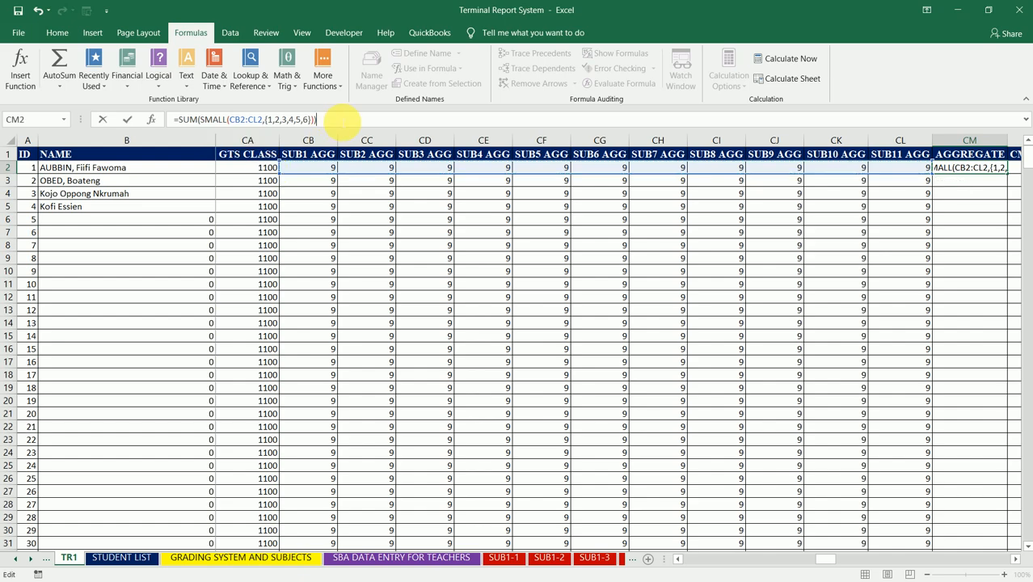
pyautogui.hotkey('ctrl', 'Return')
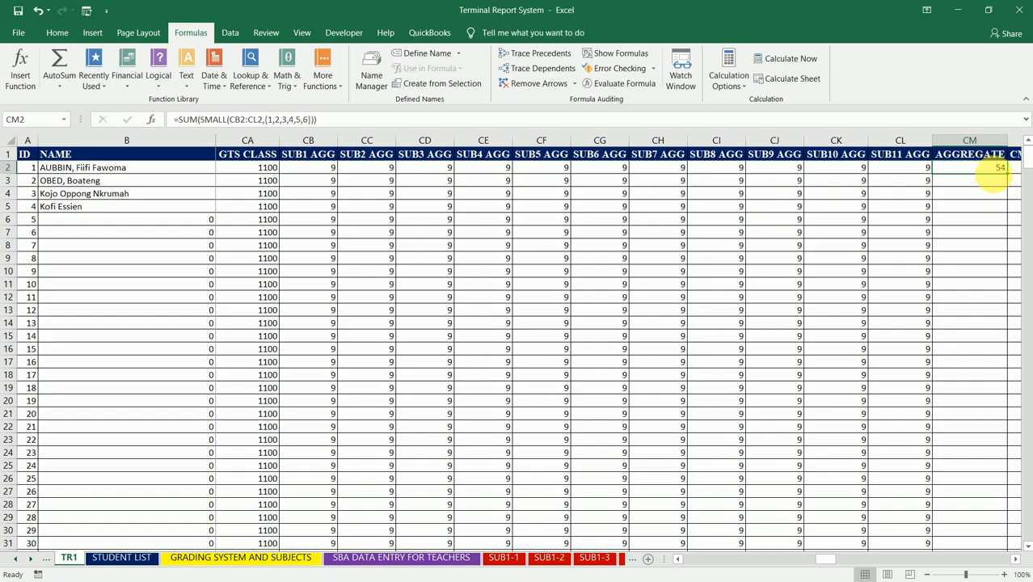
# - Copy the CM2 aggregate formula into CM3, the next student's AGGREGATE cell
pyautogui.hotkey('ctrl', 'c')
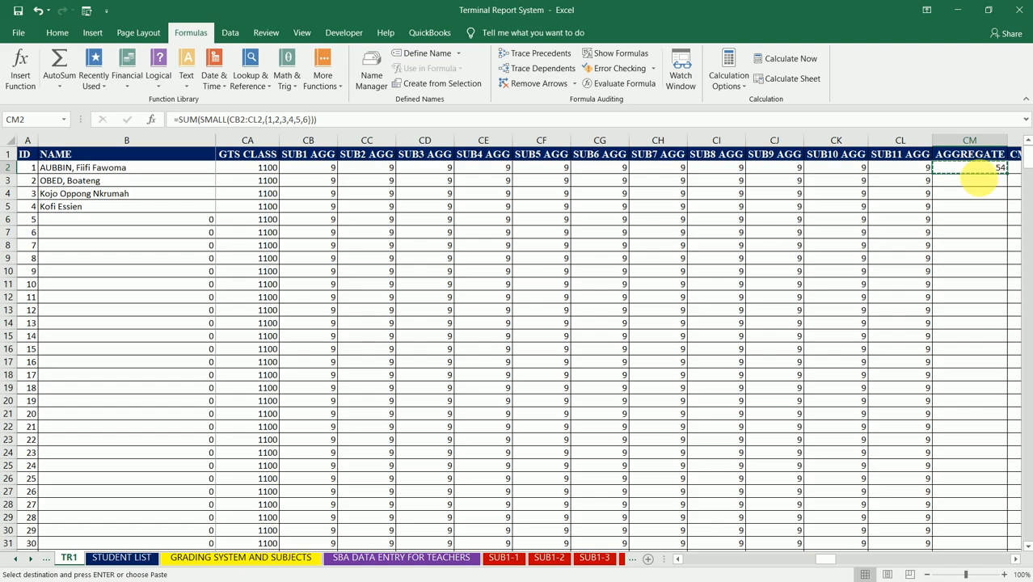
pyautogui.click(981, 183)
pyautogui.hotkey('ctrl', 'v')
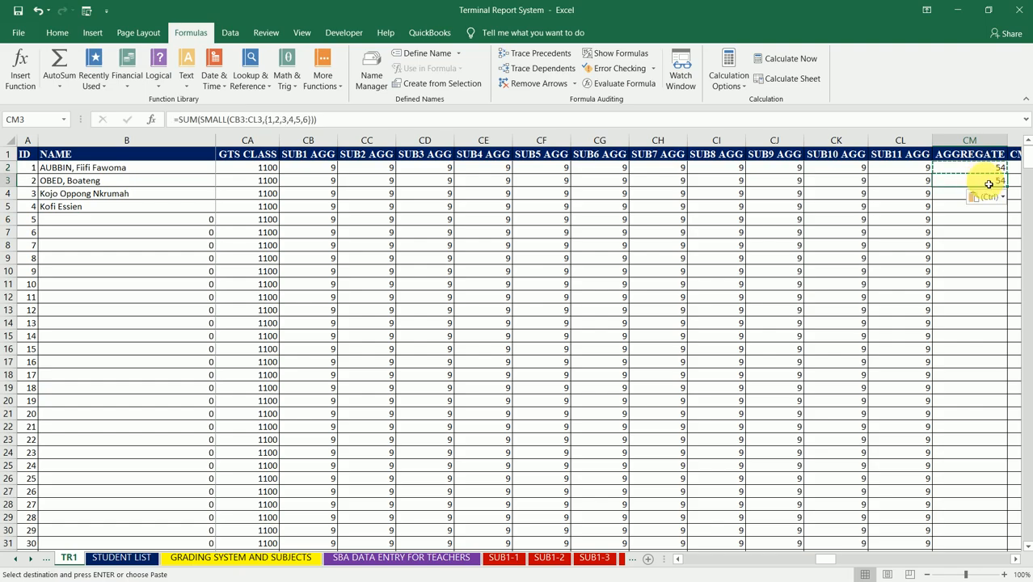
# - In the CM3 formula, set the SMALL array to CH3:CL3 and reduce its k list to {1,2,3}
pyautogui.click(245, 118)
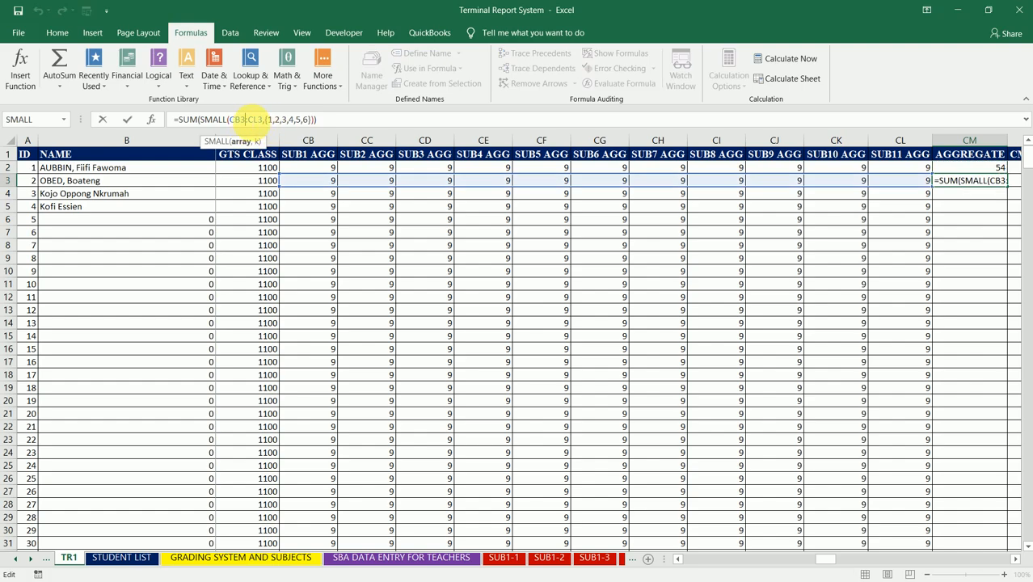
pyautogui.moveTo(260, 119); pyautogui.dragTo(230, 119)
pyautogui.press('BackSpace')
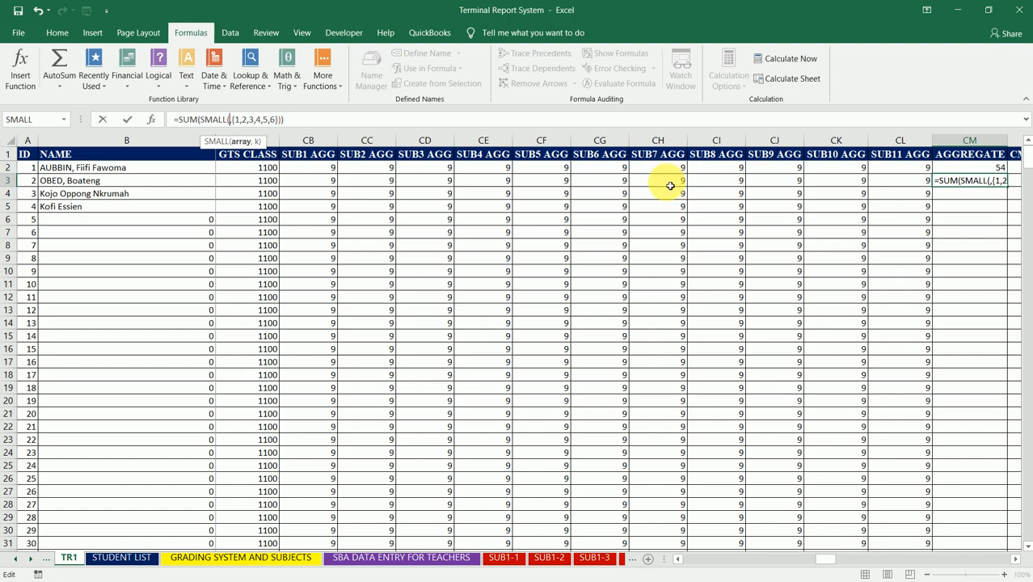
pyautogui.moveTo(669, 186); pyautogui.dragTo(907, 187)
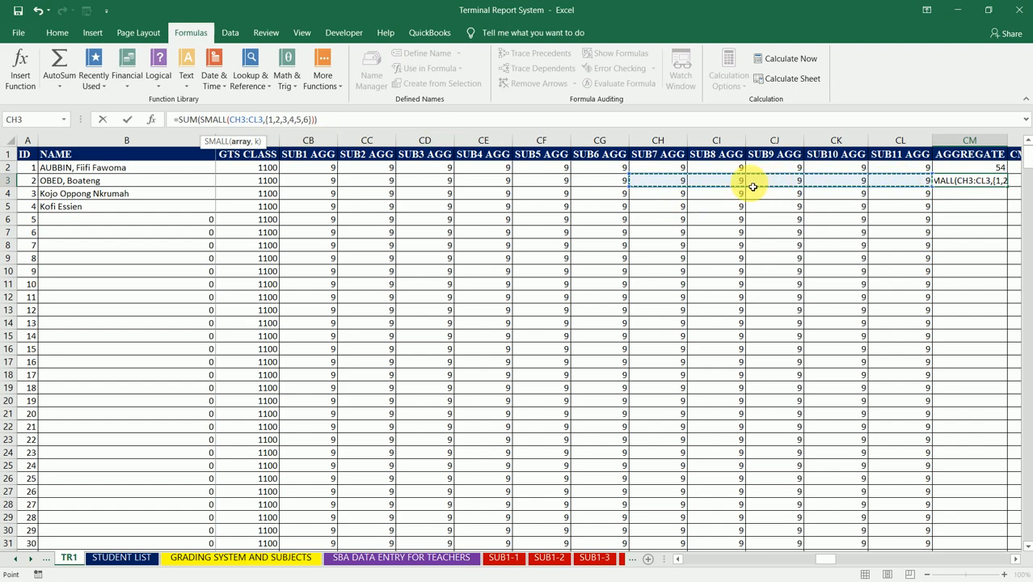
pyautogui.click(311, 120)
pyautogui.press('BackSpace')
pyautogui.press('BackSpace')
pyautogui.press('BackSpace')
pyautogui.press('BackSpace')
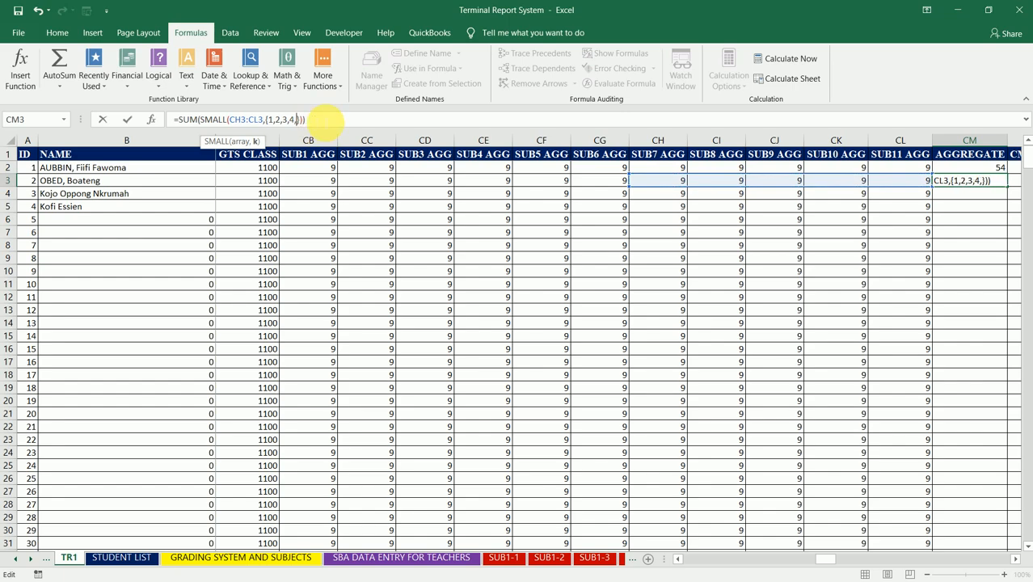
pyautogui.press('BackSpace')
pyautogui.press('BackSpace')
# - Add CB3+CC3+CD3+ in front of the SUM in the CM3 formula and commit it
pyautogui.click(303, 120)
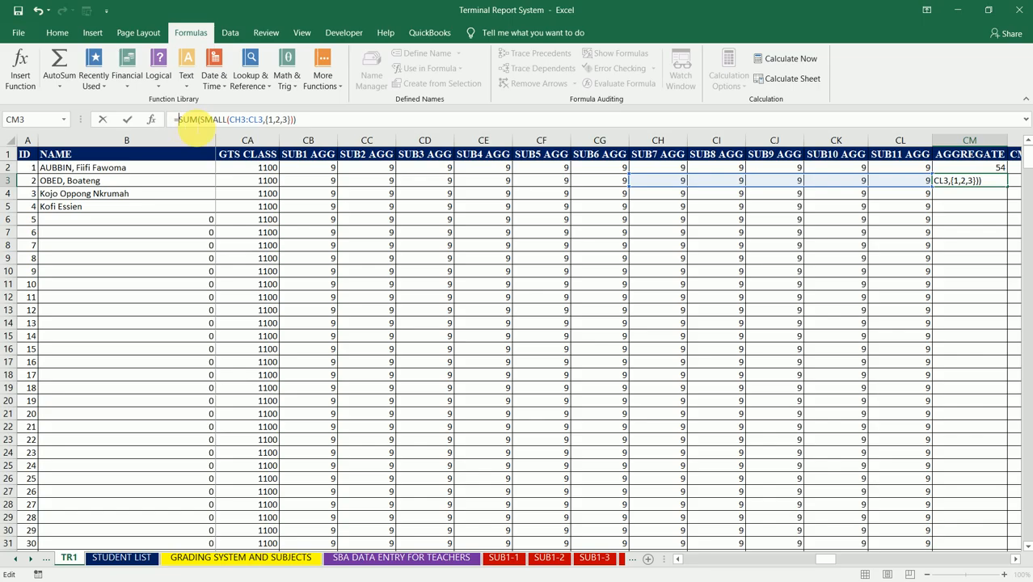
pyautogui.click(319, 185)
pyautogui.write('+')
pyautogui.click(370, 186)
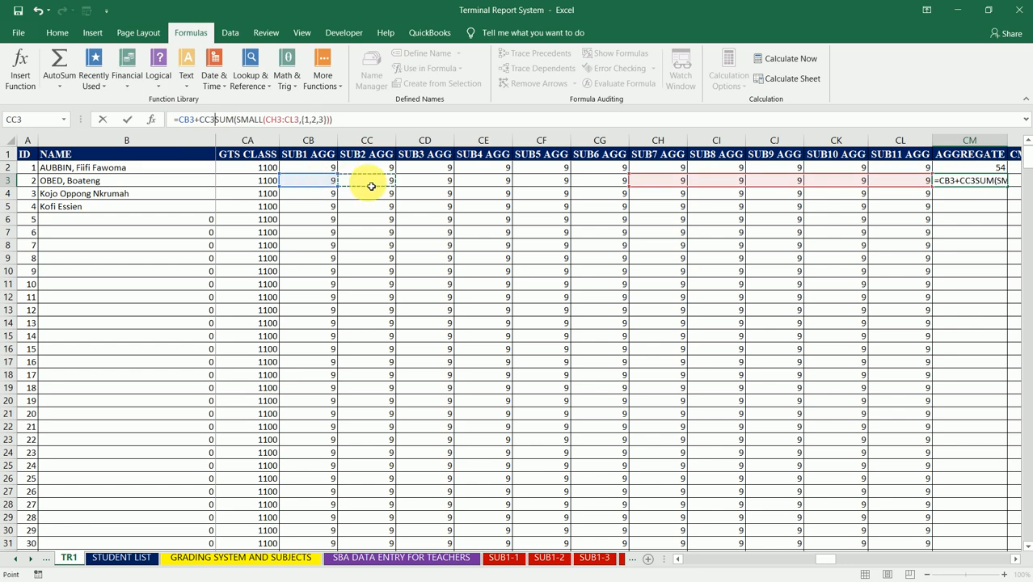
pyautogui.write('+')
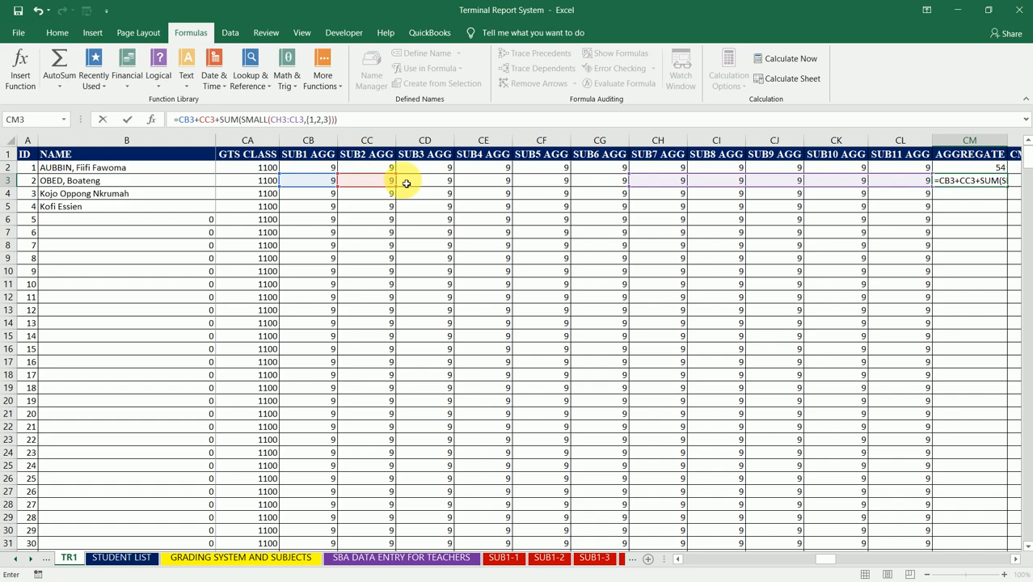
pyautogui.click(441, 184)
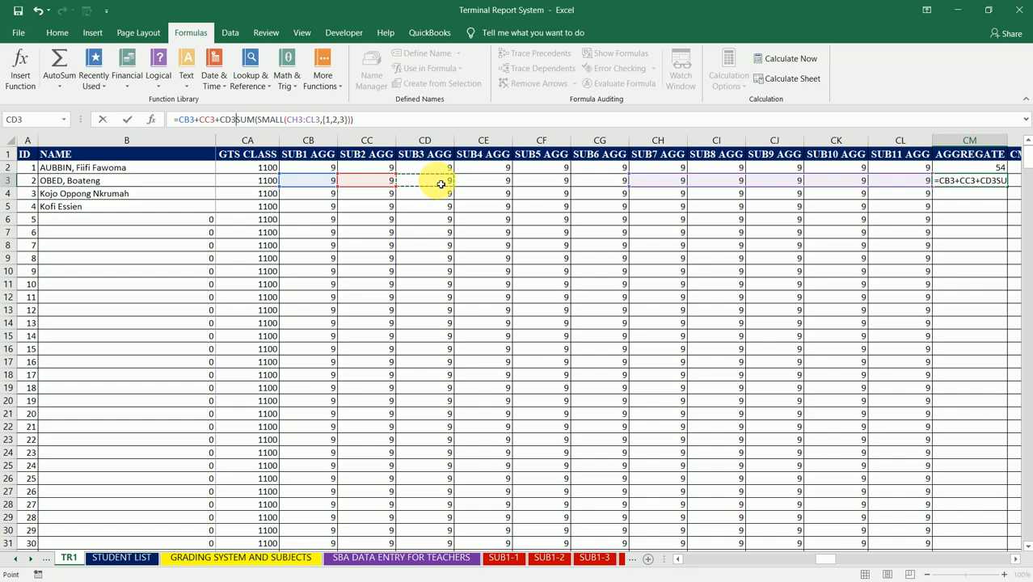
pyautogui.write('+')
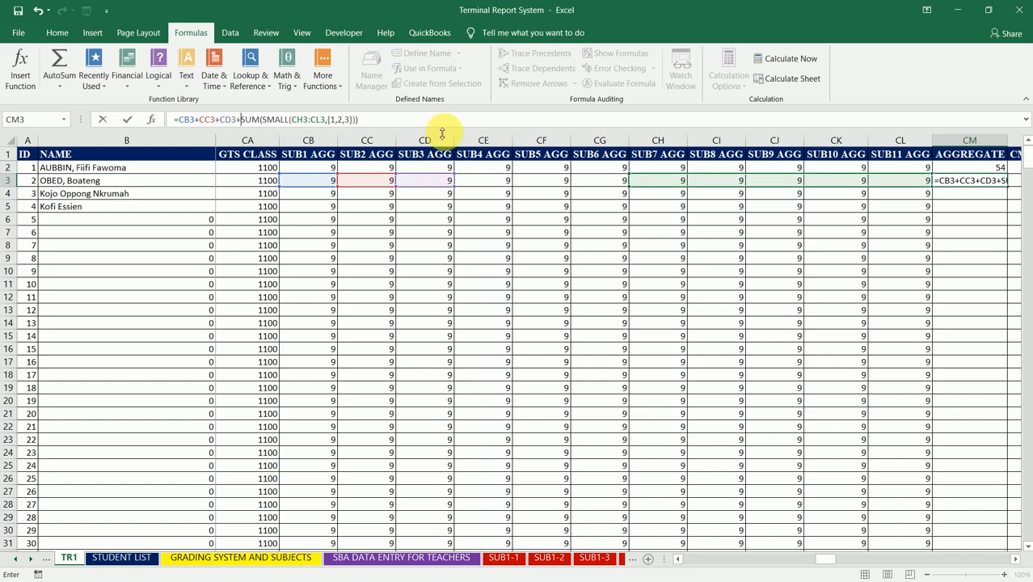
pyautogui.click(467, 120)
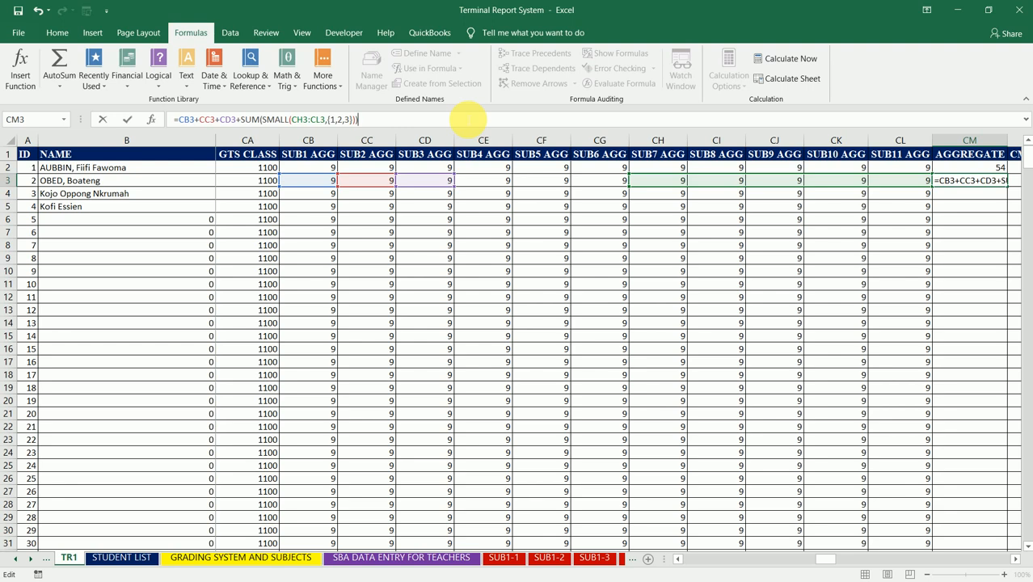
pyautogui.press('Return')
pyautogui.press('Up')
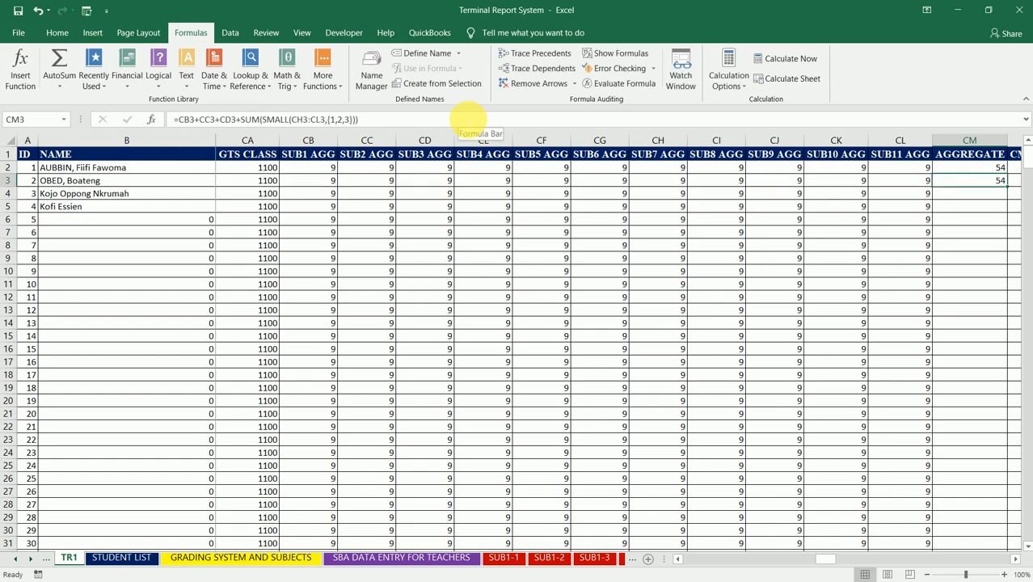
# - Test the CM3 formula by setting SUB1, SUB2 and SUB3 AGG in row 3 (CB3:CD3) to 1
pyautogui.press('Left')
pyautogui.press('Left')
pyautogui.press('Left')
pyautogui.press('Left')
pyautogui.press('Left')
pyautogui.press('Left')
pyautogui.press('Left')
pyautogui.press('Left')
pyautogui.press('Left')
pyautogui.press('Left')
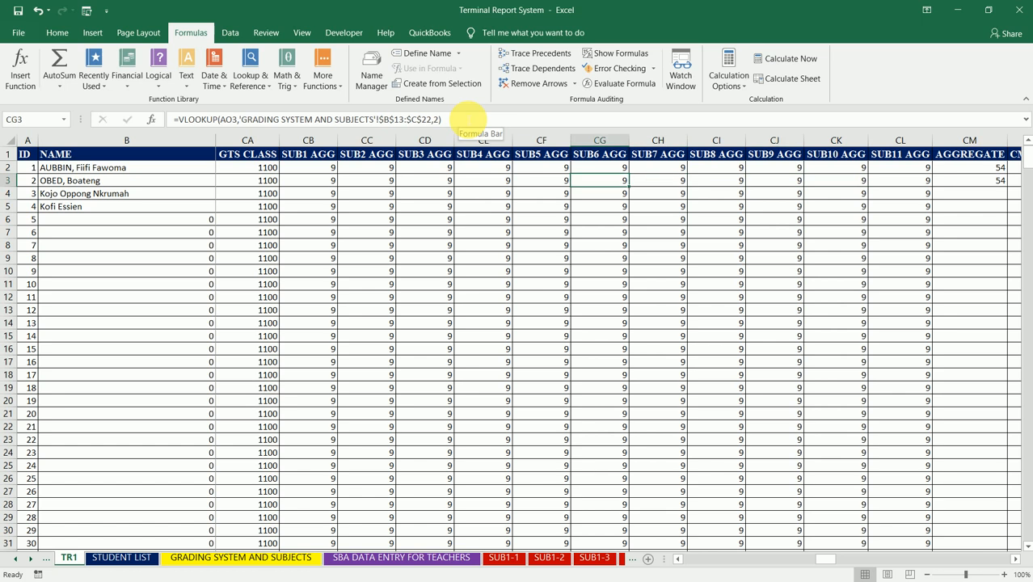
pyautogui.press('Left')
pyautogui.write('1')
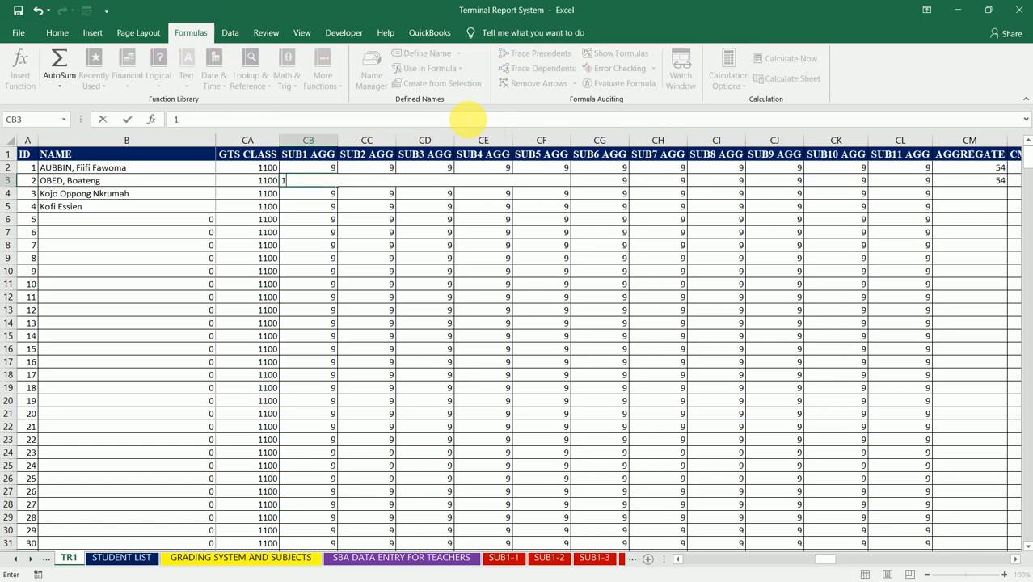
pyautogui.press('Right')
pyautogui.write('1')
pyautogui.press('Right')
pyautogui.write('1')
pyautogui.press('Right')
pyautogui.press('Right')
# - Set SUB7 AGG in row 3 to 1 and SUB8 and SUB9 AGG to 2, then select CM3 to check its aggregate
pyautogui.press('Right')
pyautogui.press('Right')
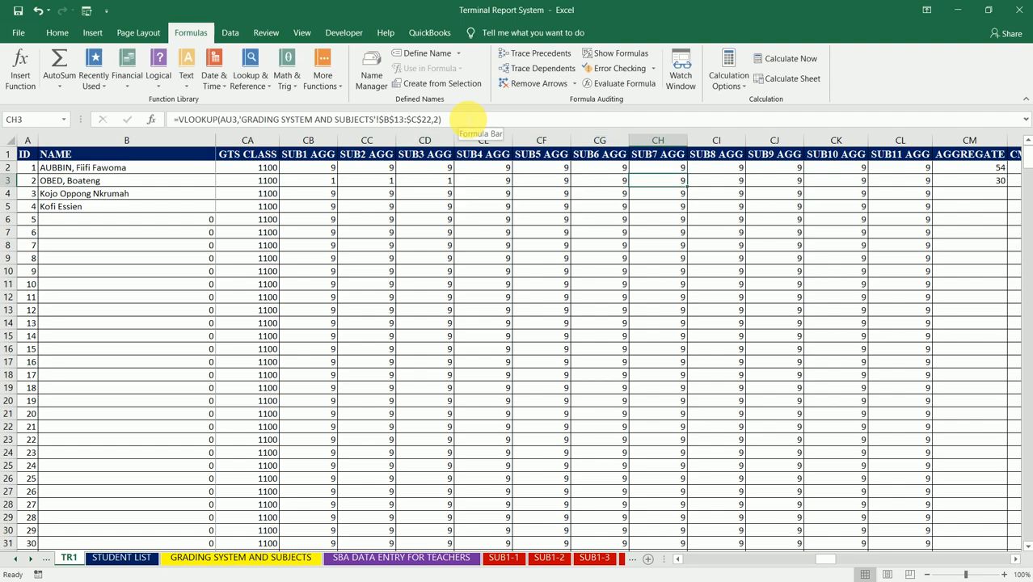
pyautogui.write('1')
pyautogui.press('Right')
pyautogui.write('2')
pyautogui.press('Right')
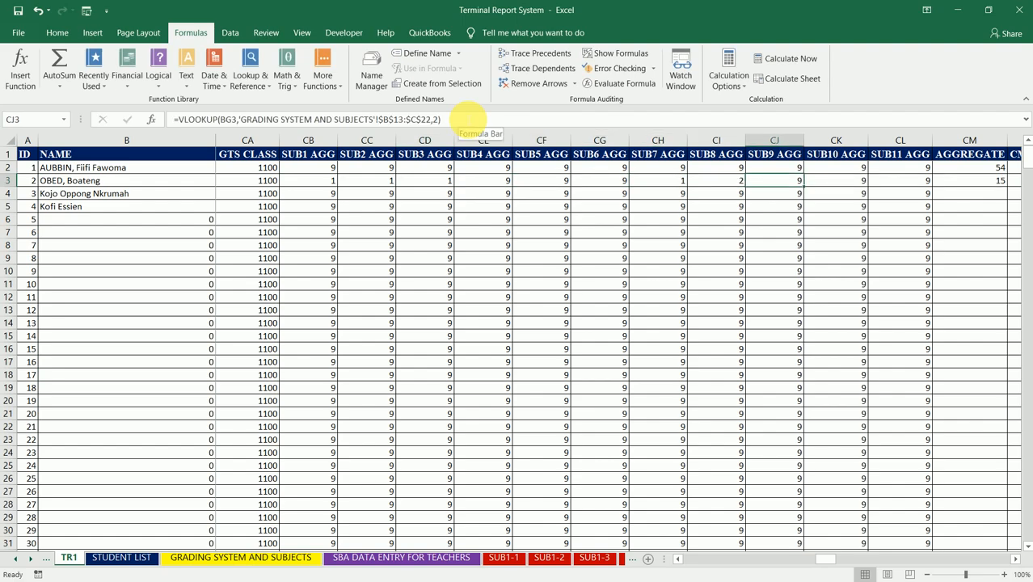
pyautogui.write('2')
pyautogui.press('Right')
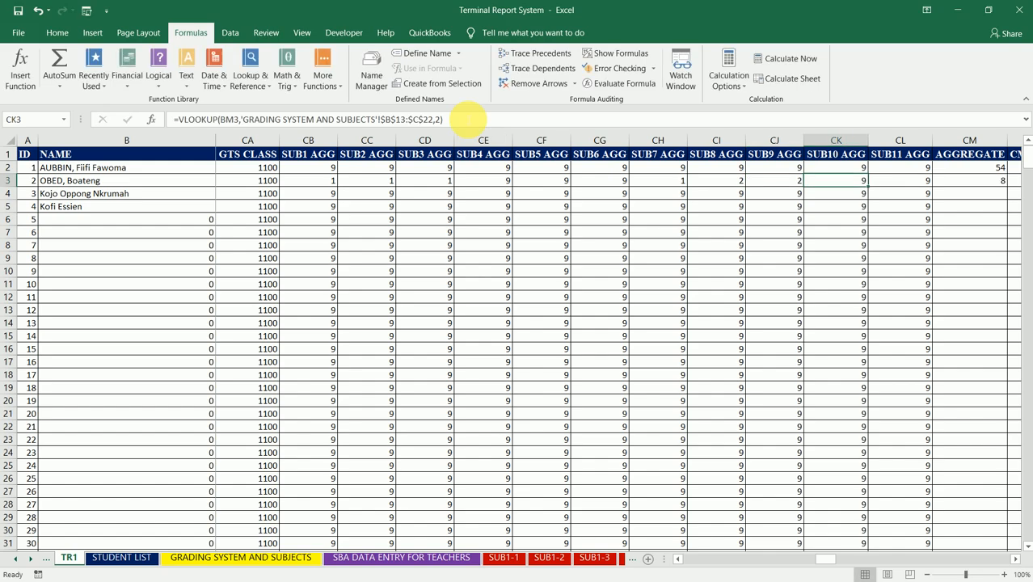
pyautogui.press('Right')
pyautogui.press('Right')
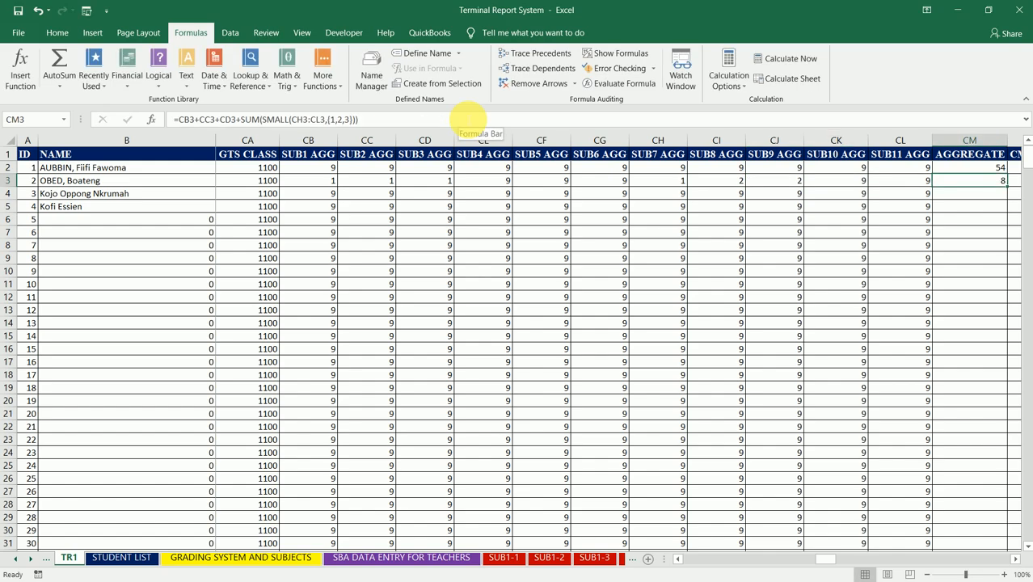
# - Undo all the test aggregates entered in row 3 to restore the lookup formulas
pyautogui.hotkey('ctrl', 'z')
pyautogui.hotkey('ctrl', 'z')
pyautogui.hotkey('ctrl', 'z')
pyautogui.hotkey('ctrl', 'z')
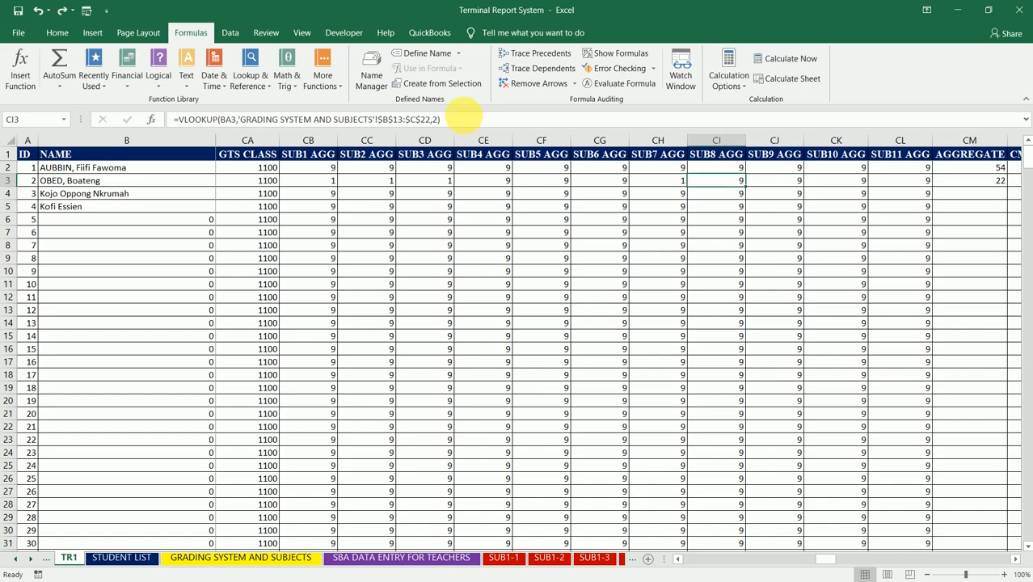
pyautogui.hotkey('ctrl', 'z')
pyautogui.hotkey('ctrl', 'z')
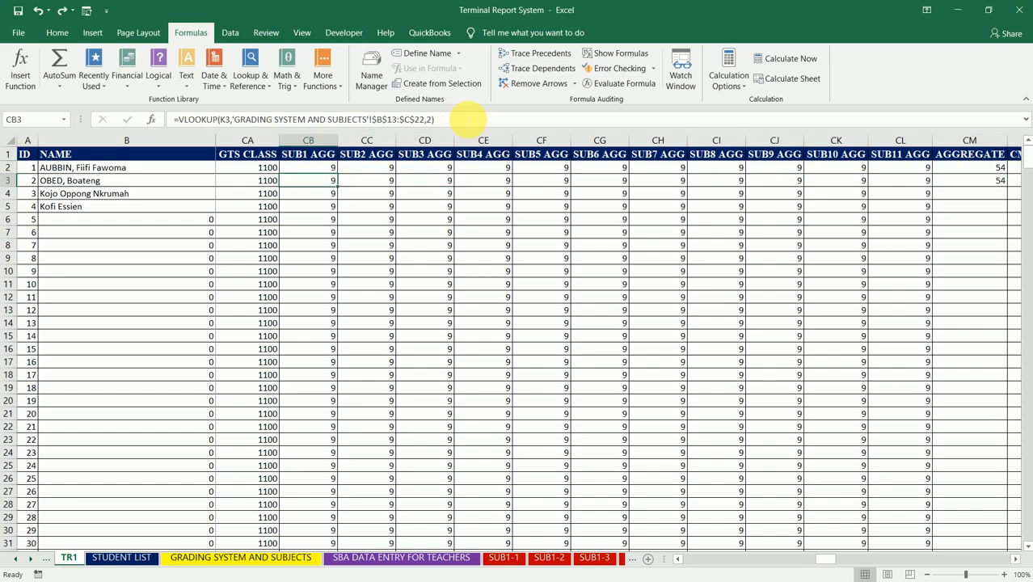
pyautogui.press('Up')
pyautogui.press('Up')
pyautogui.press('Down')
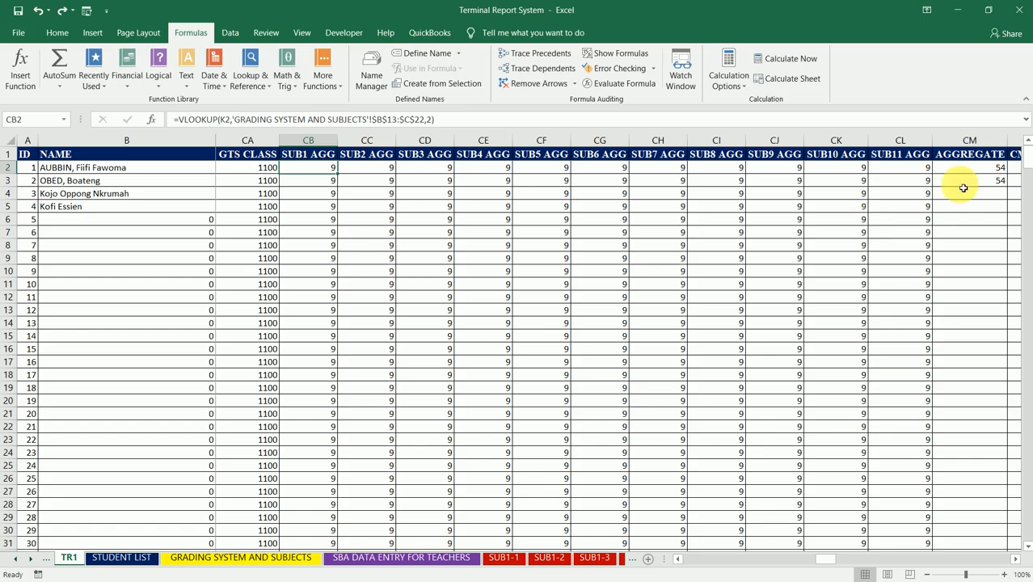
# - Wrap the SUM(SMALL()) formula in CM2 in IFERROR with " " as the error value and commit it
pyautogui.click(984, 166)
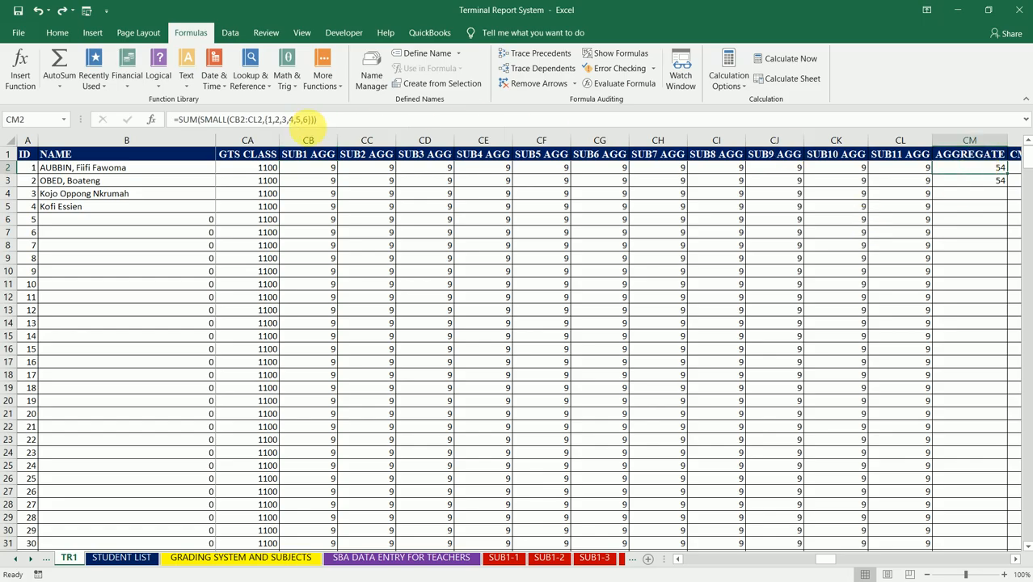
pyautogui.click(309, 119)
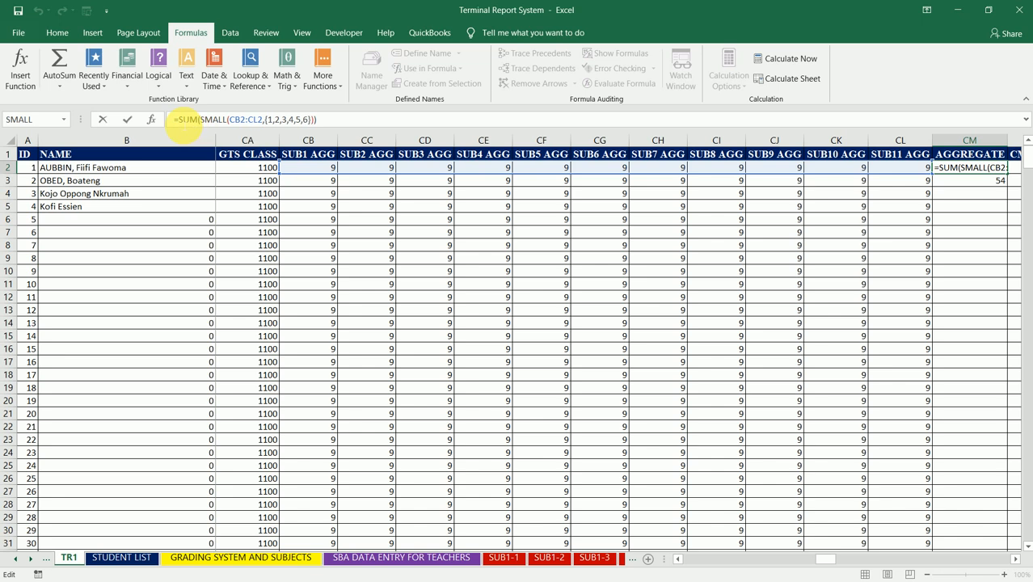
pyautogui.write('IFERRO')
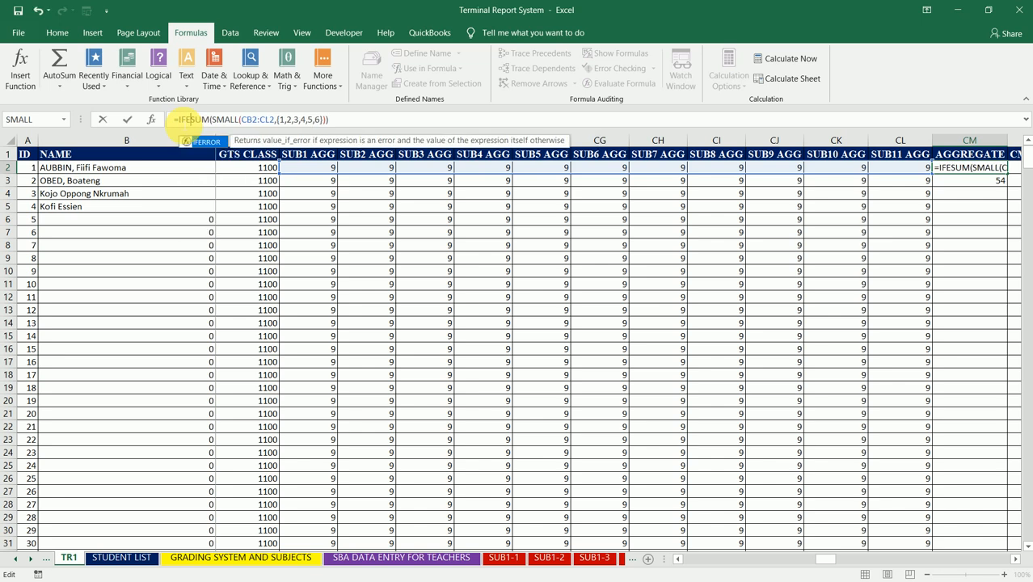
pyautogui.write('R(')
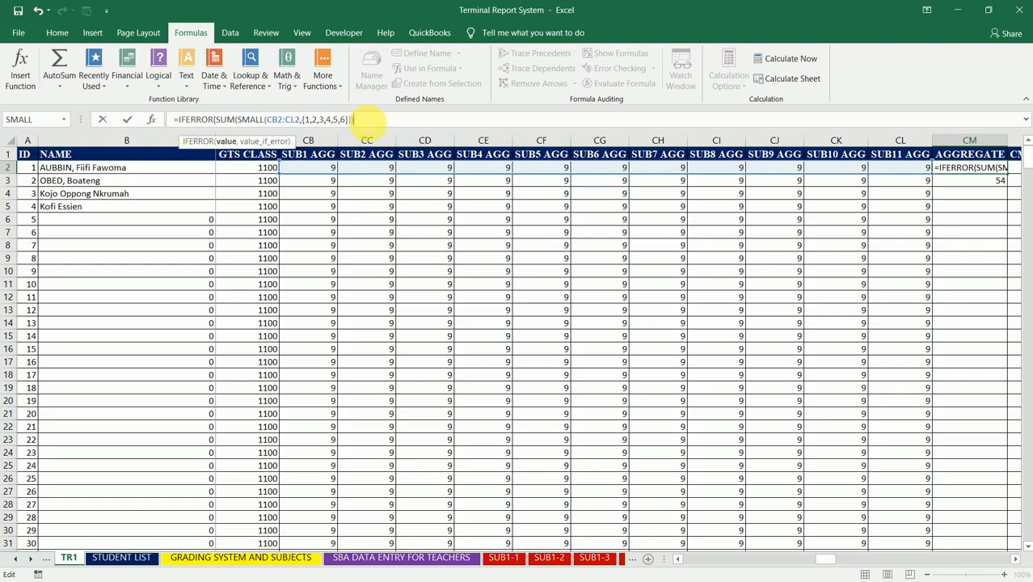
pyautogui.write(',')
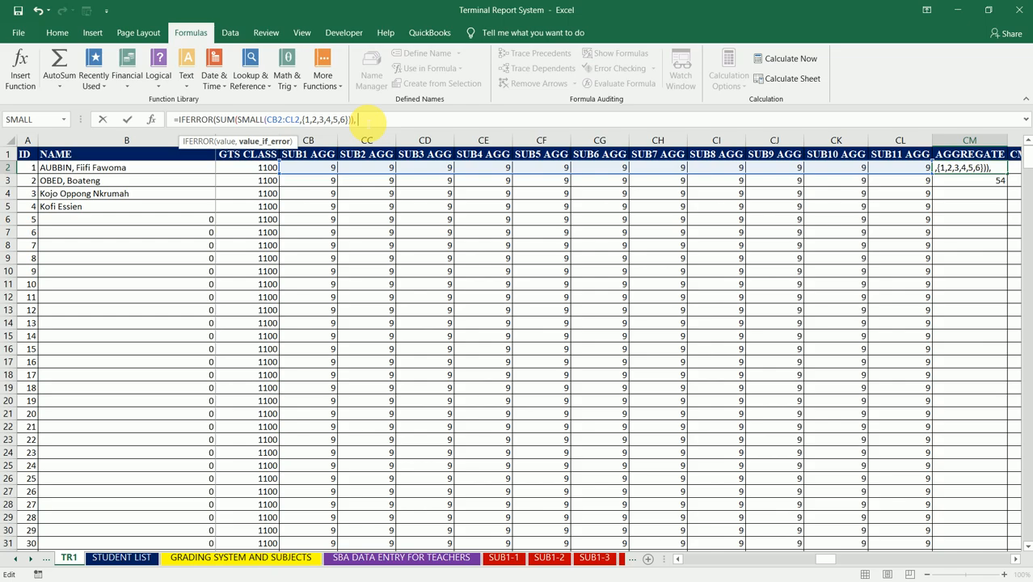
pyautogui.press('BackSpace')
pyautogui.write('" ")')
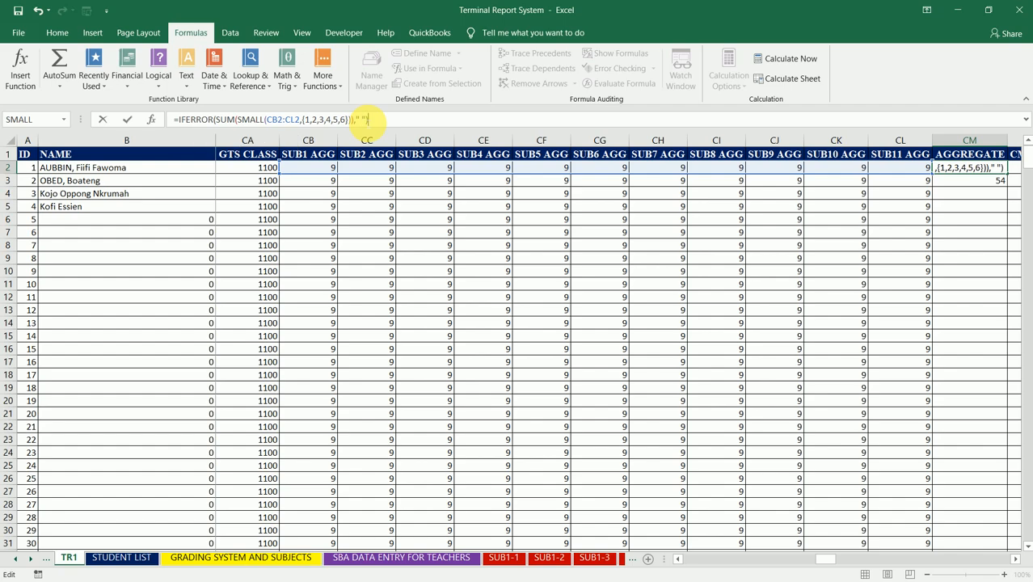
pyautogui.press('Return')
pyautogui.press('Up')
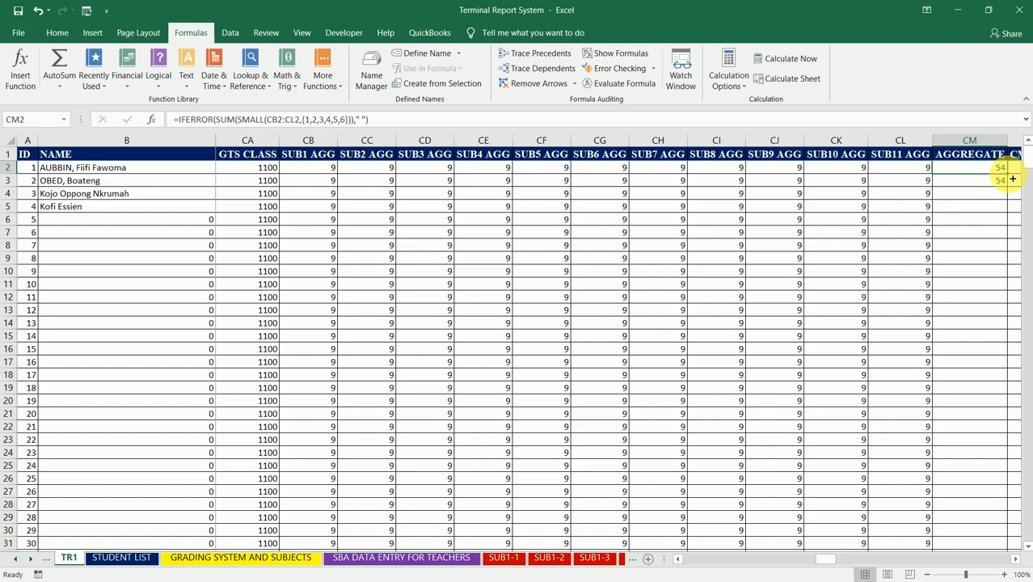
# - Fill the CM2 IFERROR formula down the whole AGGREGATE column and reselect CM2
pyautogui.moveTo(1013, 178); pyautogui.dragTo(1012, 181)
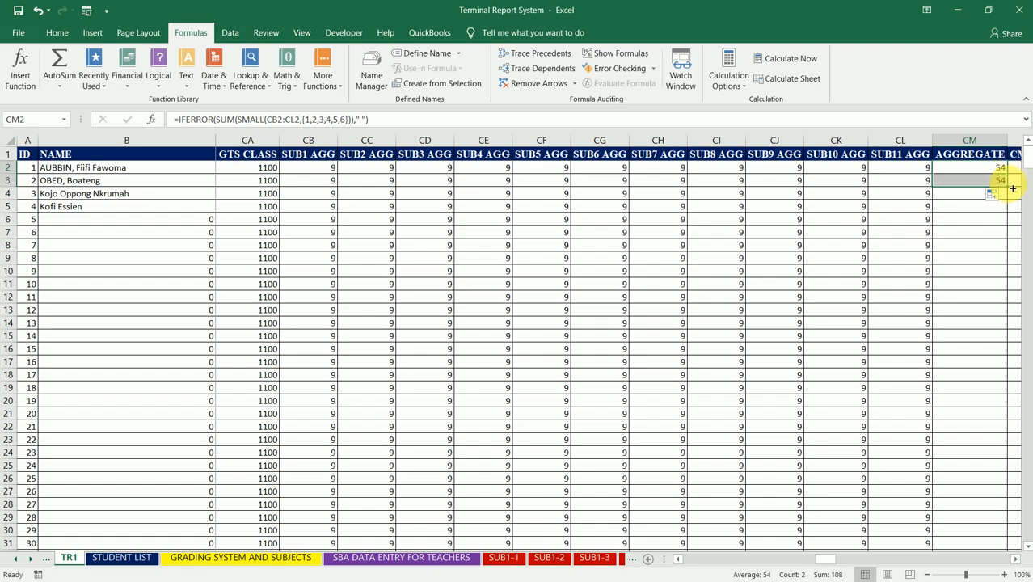
pyautogui.doubleClick(1013, 179)
pyautogui.click(992, 172)
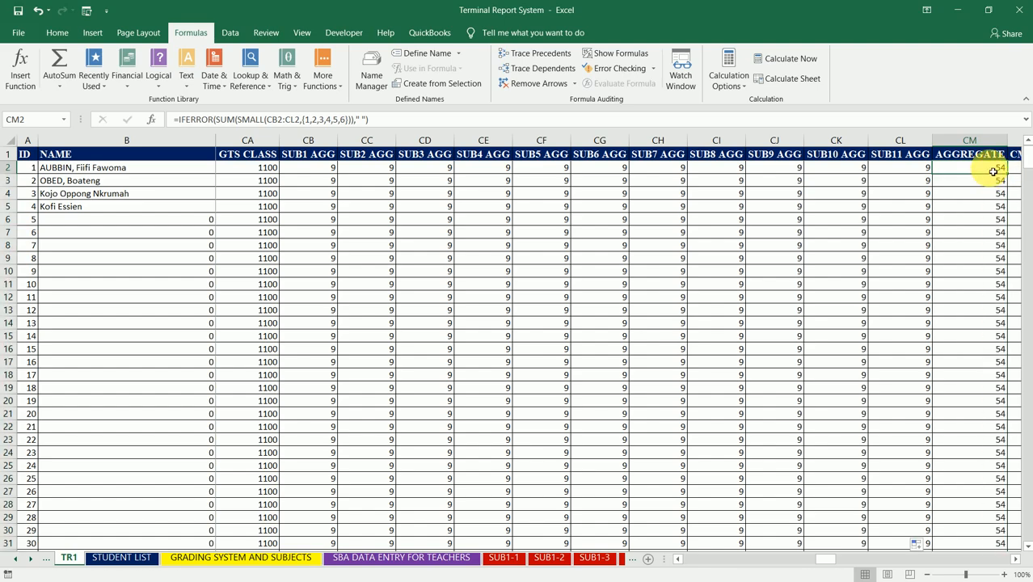
# - Review the lookup formula in CB2 and the IFERROR aggregate formula in CM2
pyautogui.click(324, 174)
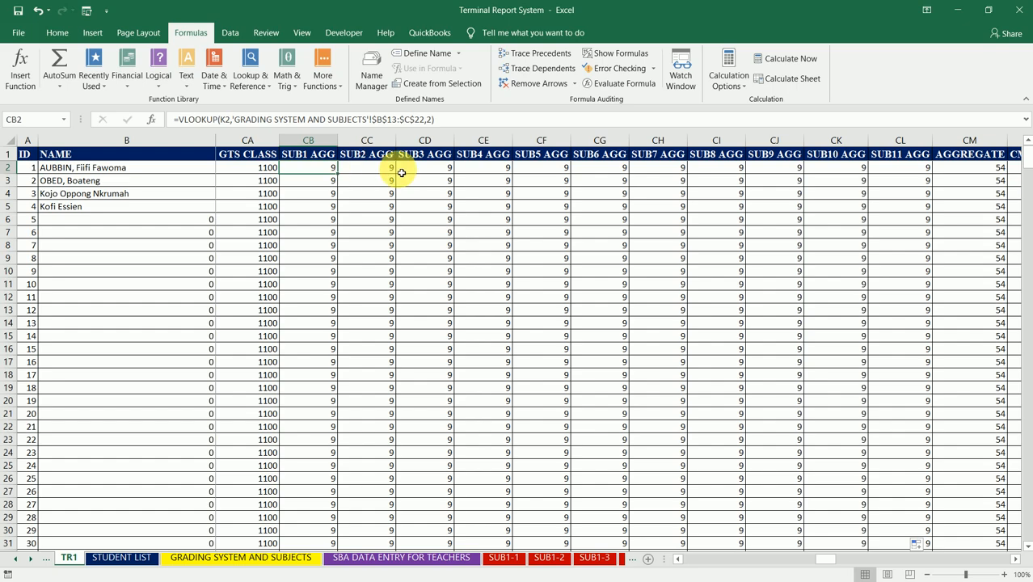
pyautogui.click(988, 173)
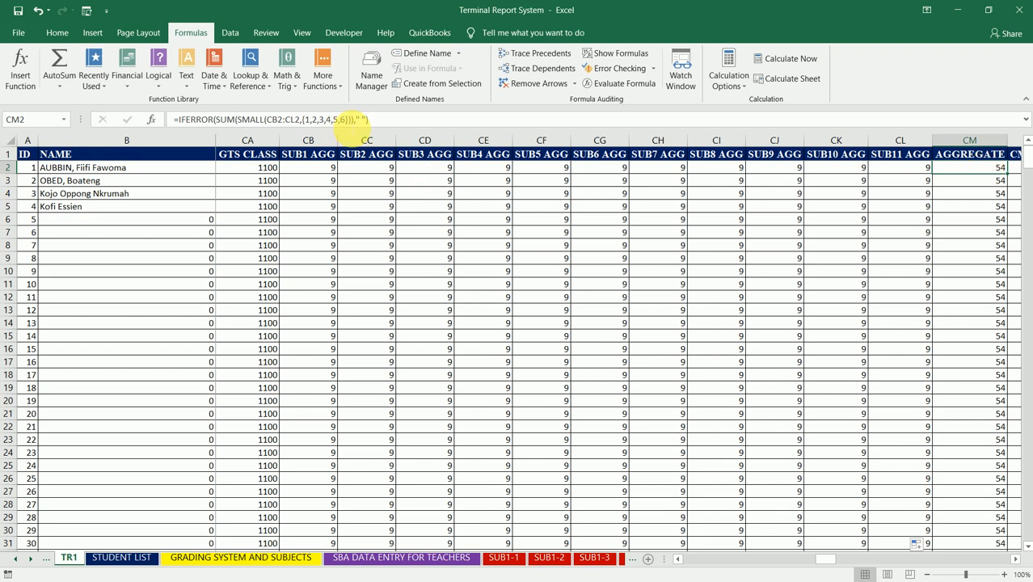
pyautogui.click(344, 120)
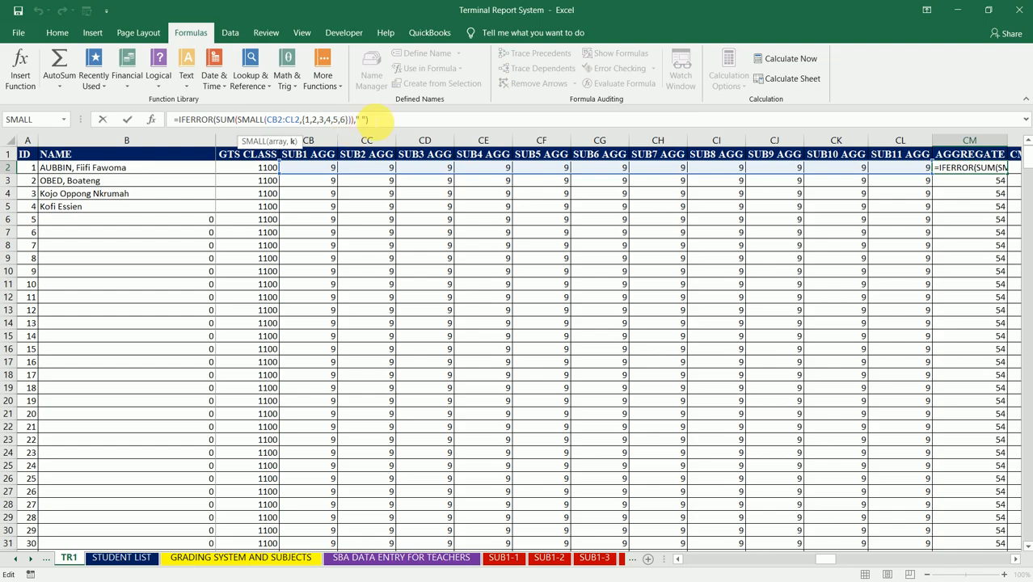
pyautogui.click(370, 120)
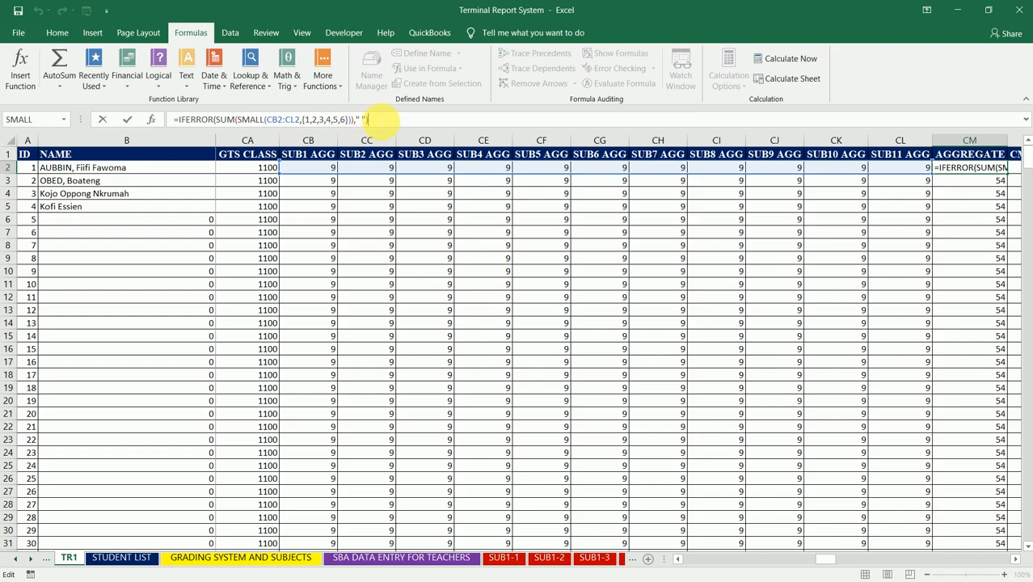
pyautogui.hotkey('ctrl', 'Return')
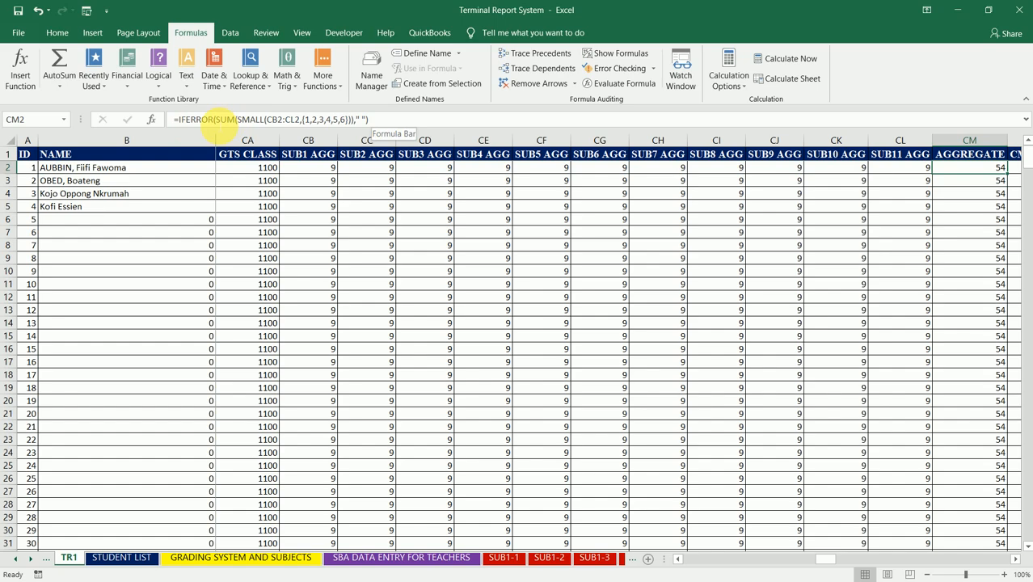
# - Change the SMALL range in the CM2 formula to CH2:CL2
pyautogui.click(215, 119)
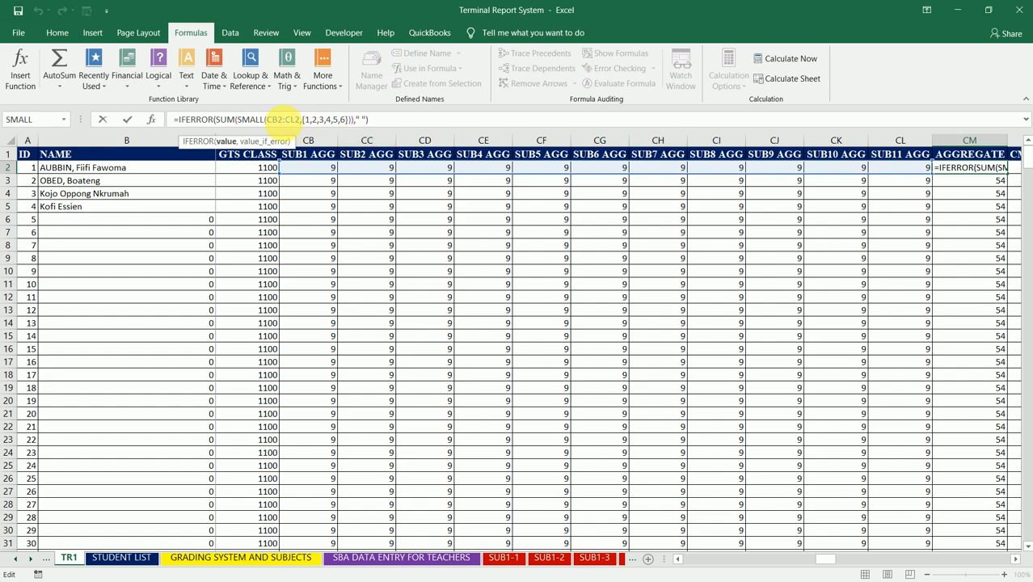
pyautogui.click(277, 120)
pyautogui.press('BackSpace')
pyautogui.write('H')
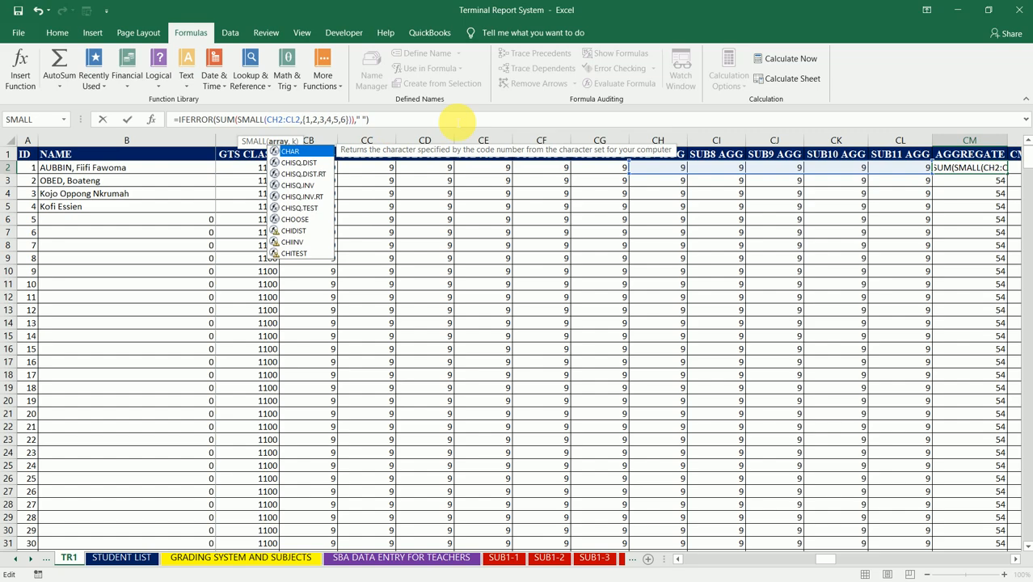
pyautogui.click(456, 122)
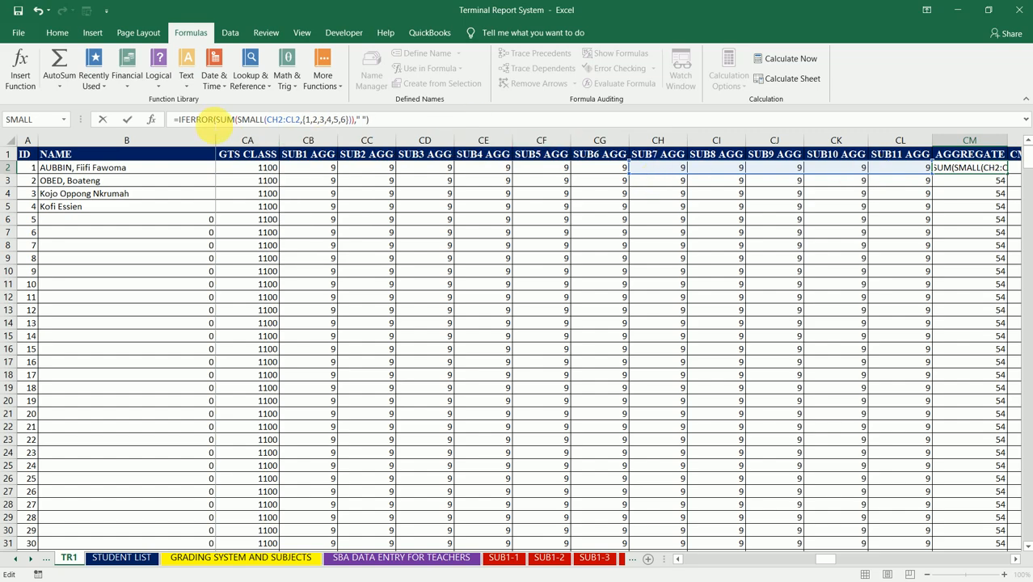
# - Strip the IFERROR wrapper and its " " argument from CM2, leaving =SUM(SMALL(CH2:CL2,{1,2,3,4,5,6}))
pyautogui.press('BackSpace')
pyautogui.press('BackSpace')
pyautogui.press('BackSpace')
pyautogui.press('BackSpace')
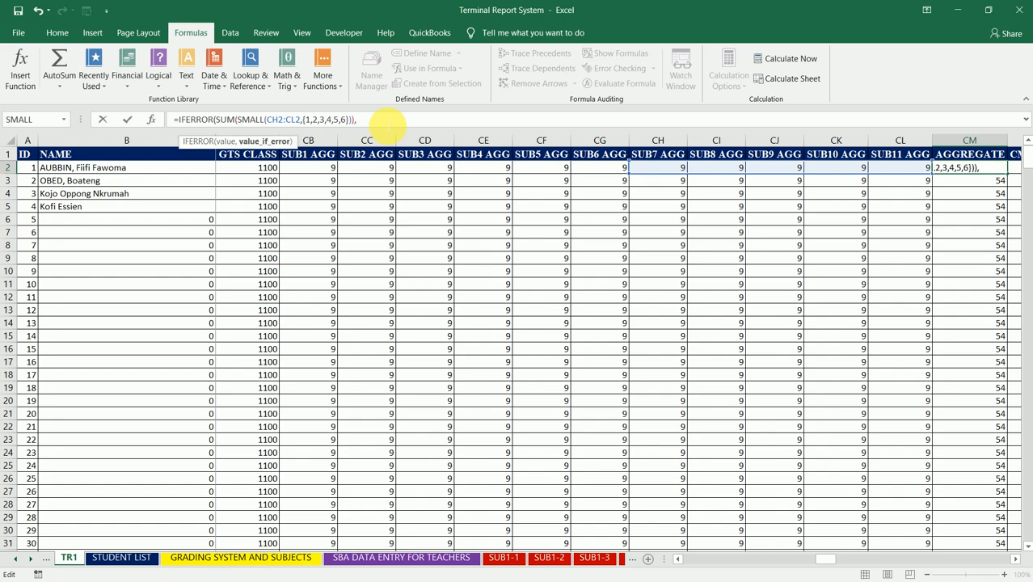
pyautogui.press('BackSpace')
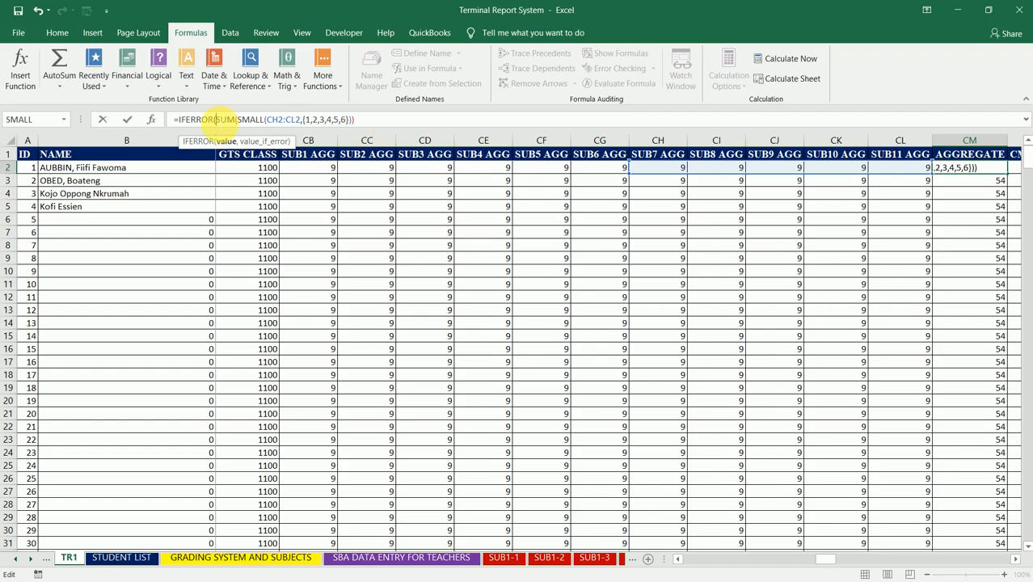
pyautogui.press('BackSpace')
pyautogui.press('BackSpace')
pyautogui.press('BackSpace')
pyautogui.press('BackSpace')
pyautogui.press('BackSpace')
pyautogui.press('BackSpace')
pyautogui.press('BackSpace')
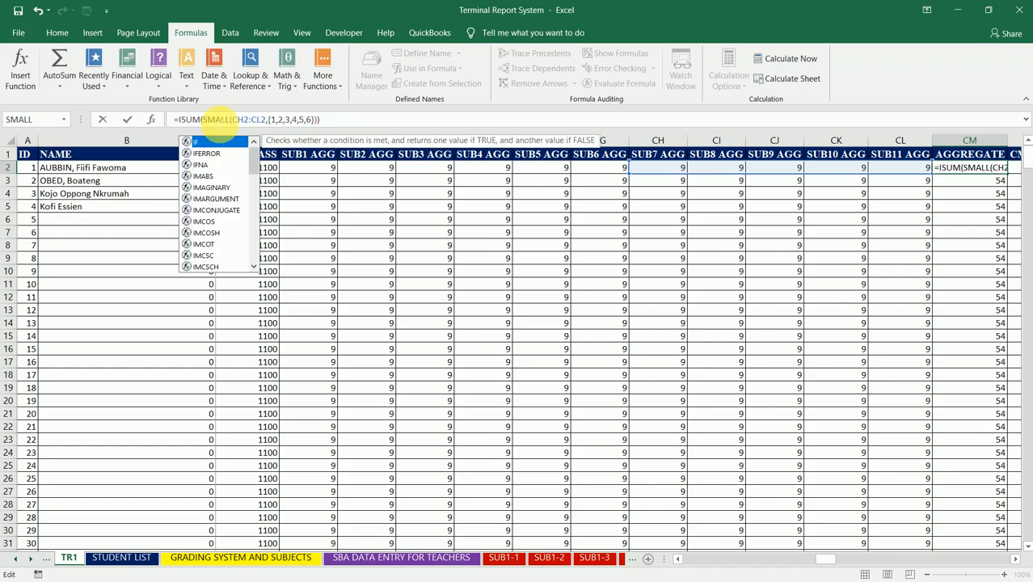
pyautogui.press('BackSpace')
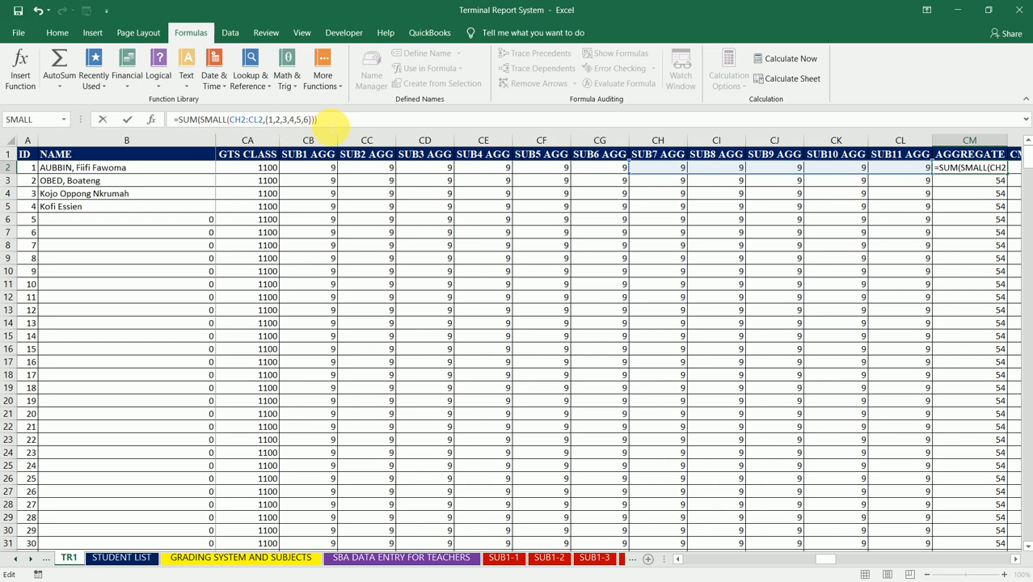
pyautogui.press('BackSpace')
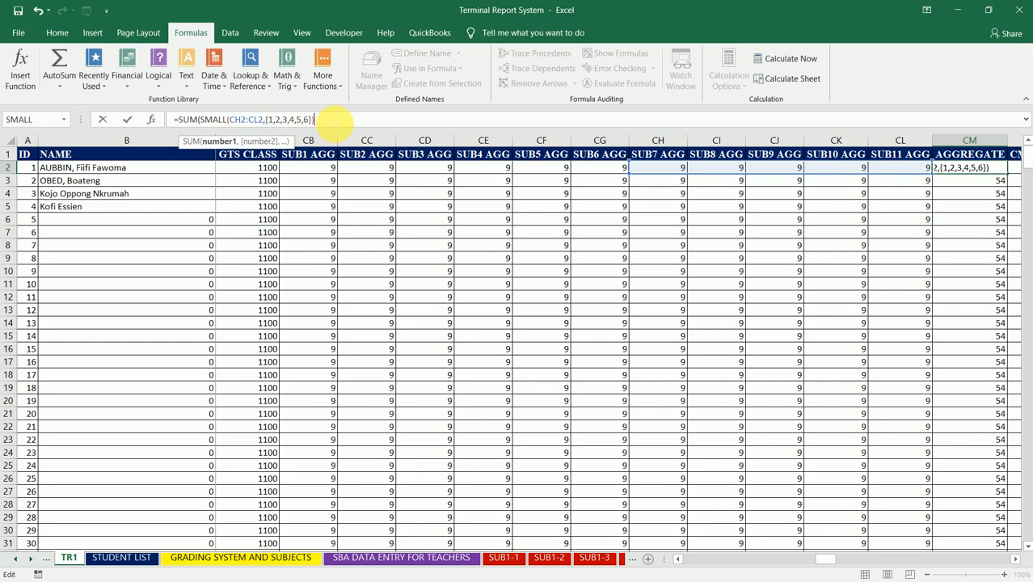
pyautogui.write(')')
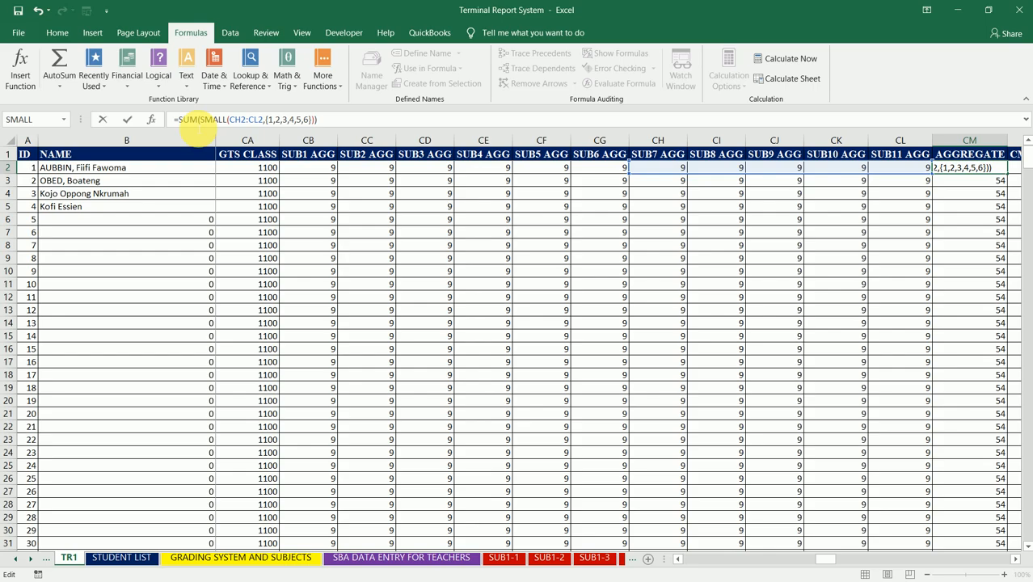
# - Add CB2+CC2+CD2+ in front of the SUM in the CM2 formula
pyautogui.click(318, 174)
pyautogui.write('+')
pyautogui.click(365, 176)
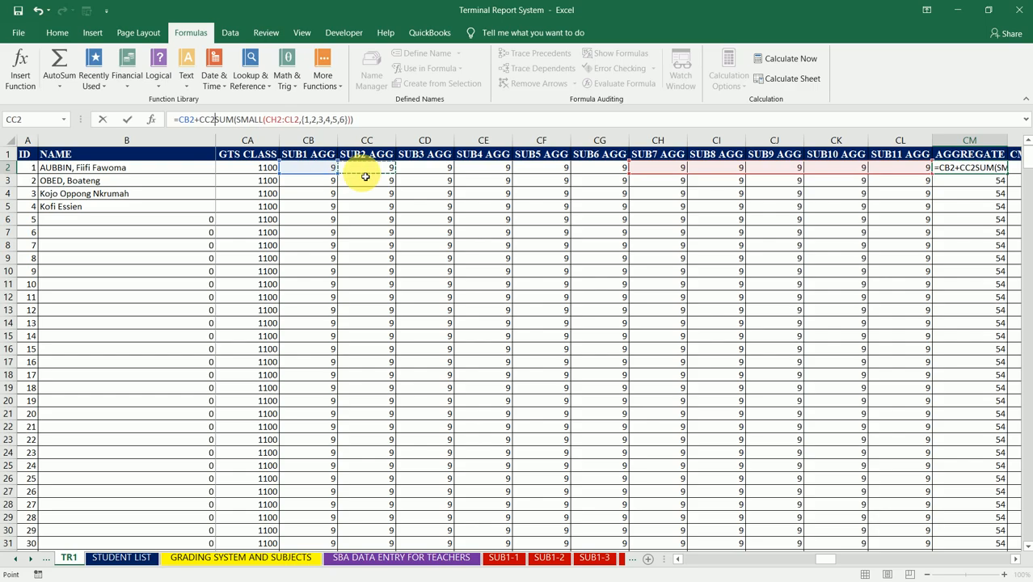
pyautogui.write('+')
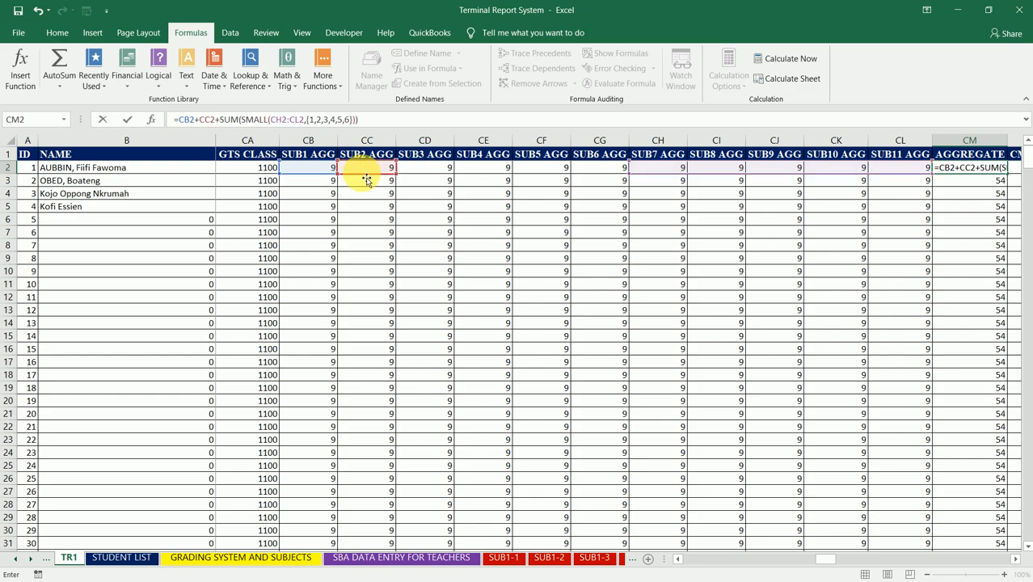
pyautogui.click(435, 168)
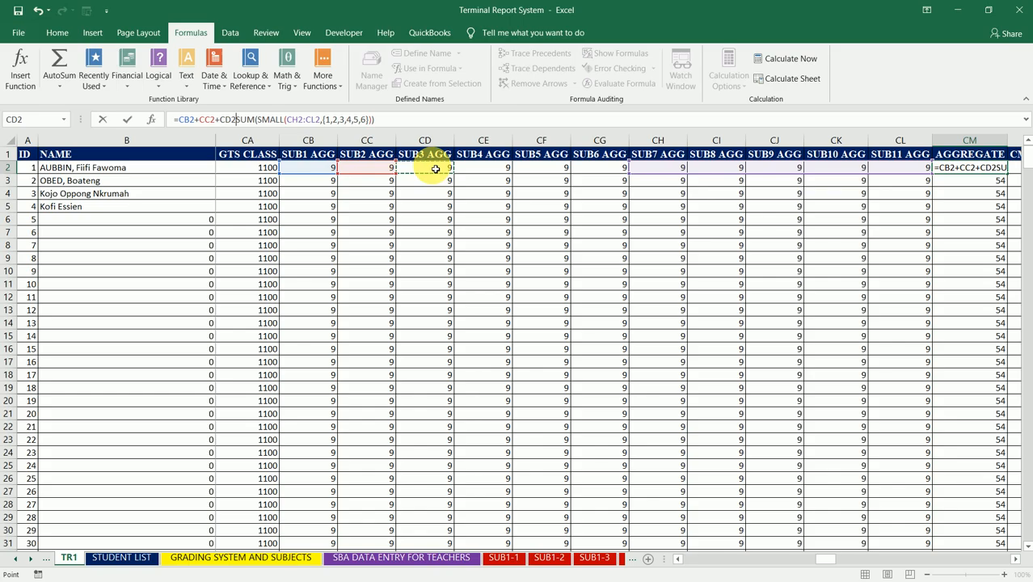
pyautogui.write('+')
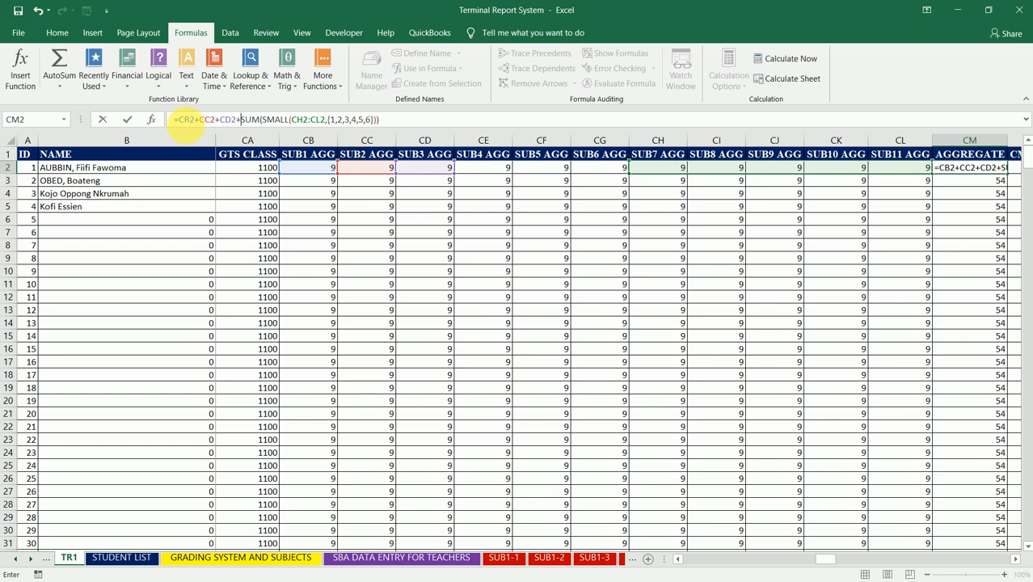
# - Enclose the combined core and elective formula in CM2 in IFERROR with " " as the error value and commit it
pyautogui.click(184, 121)
pyautogui.write('IFERROR(')
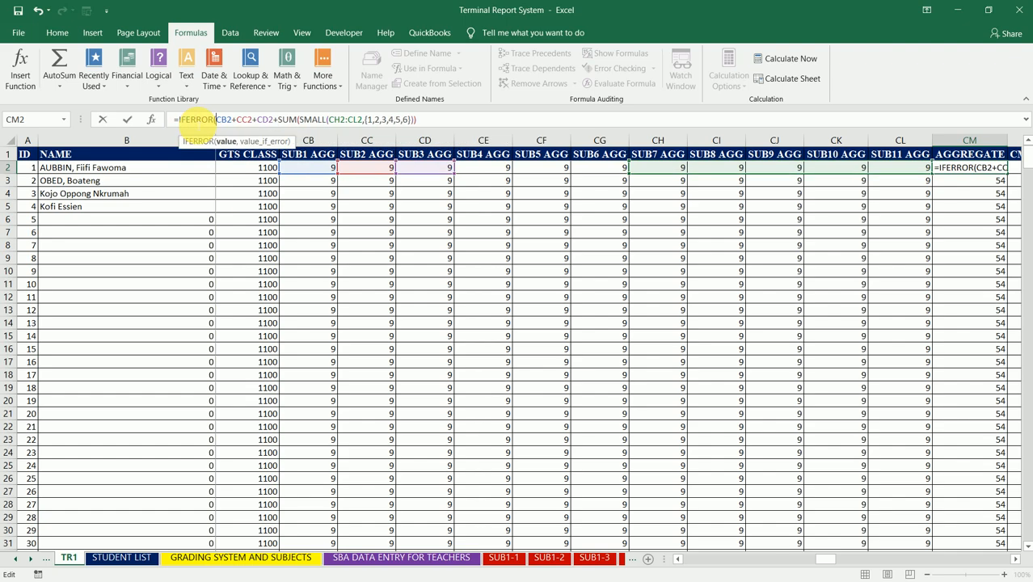
pyautogui.click(434, 119)
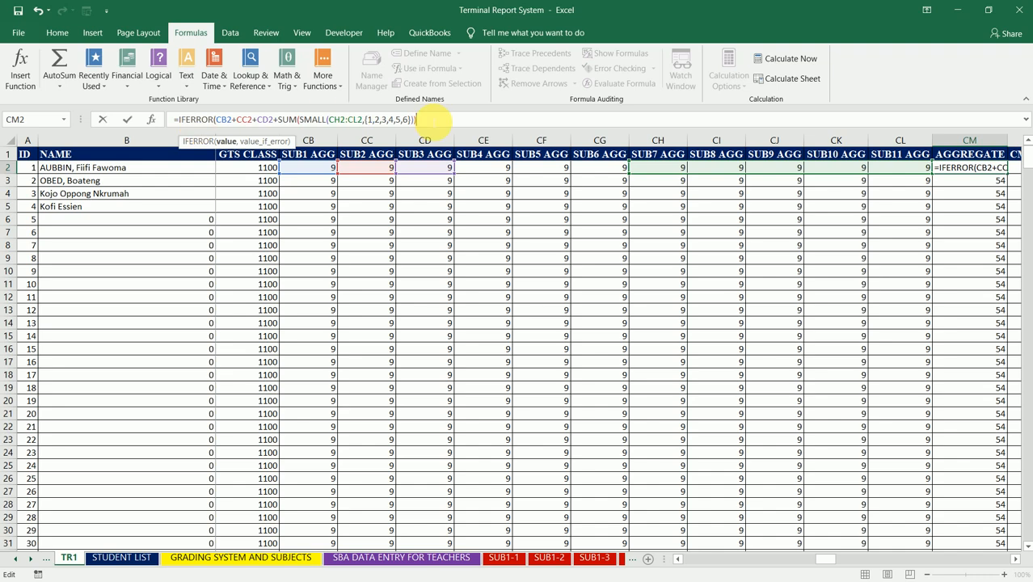
pyautogui.write(',')
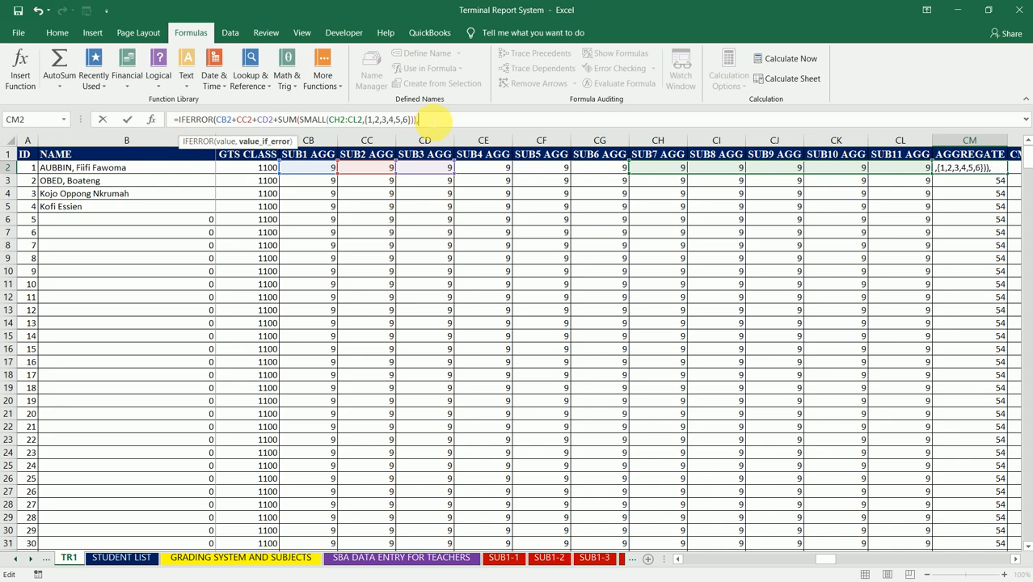
pyautogui.write('" ")')
pyautogui.press('Return')
pyautogui.press('Up')
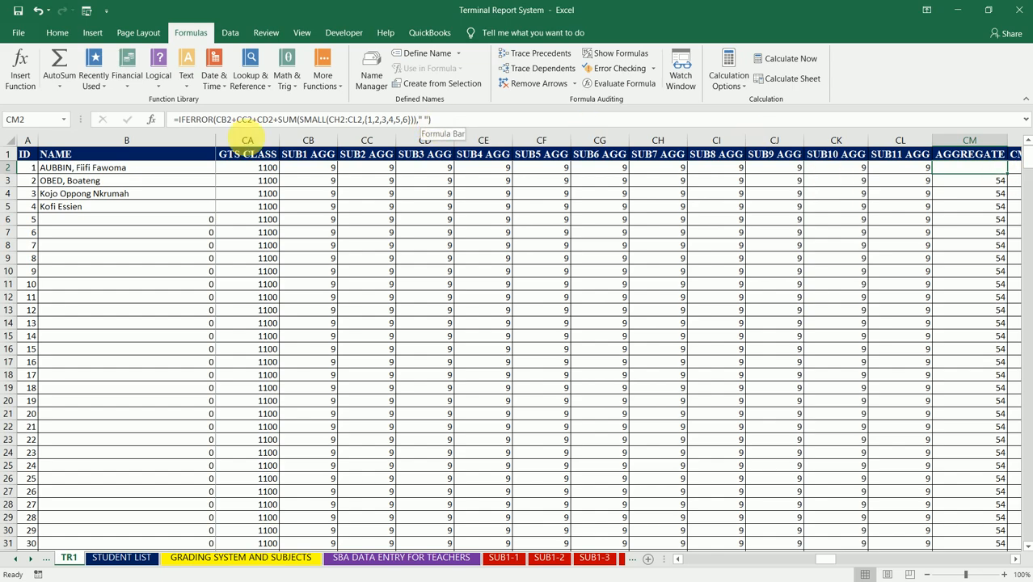
# - Remove IFERROR and its " " argument from CM2 and commit =CB2+CC2+CD2+SUM(SMALL(CH2:CL2,{1,2,3,4,5,6}))
pyautogui.click(214, 119)
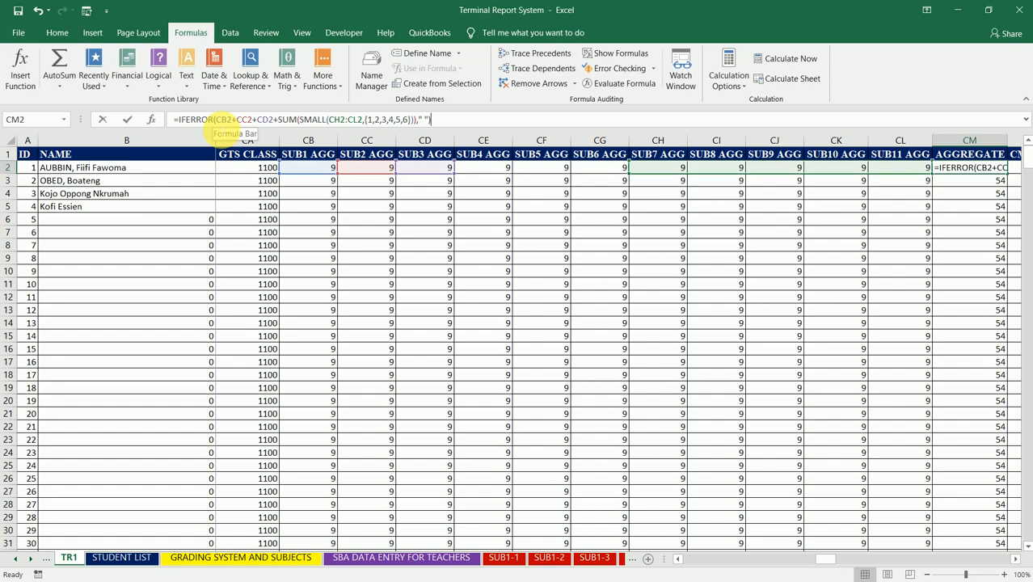
pyautogui.press('BackSpace')
pyautogui.press('BackSpace')
pyautogui.press('BackSpace')
pyautogui.press('BackSpace')
pyautogui.press('BackSpace')
pyautogui.press('BackSpace')
pyautogui.press('BackSpace')
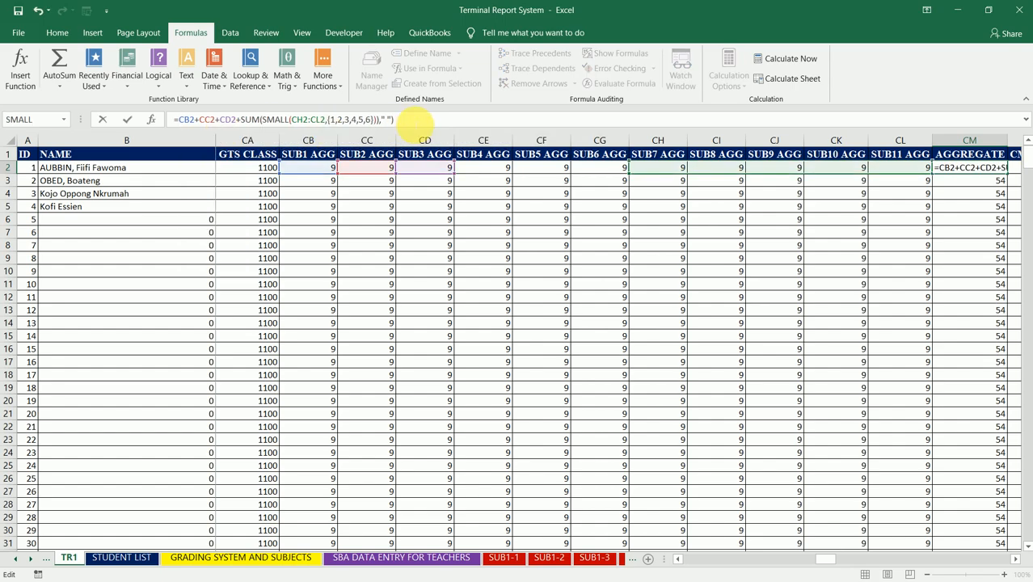
pyautogui.press('BackSpace')
pyautogui.press('BackSpace')
pyautogui.press('BackSpace')
pyautogui.press('BackSpace')
pyautogui.press('Return')
pyautogui.press('Up')
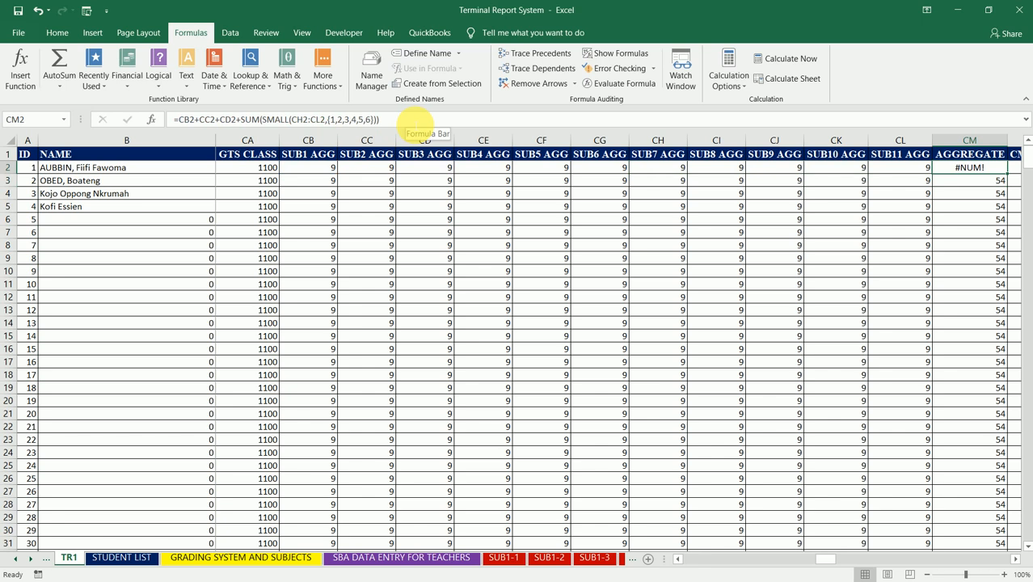
pyautogui.press('Down')
pyautogui.press('Up')
pyautogui.press('Left')
pyautogui.press('Right')
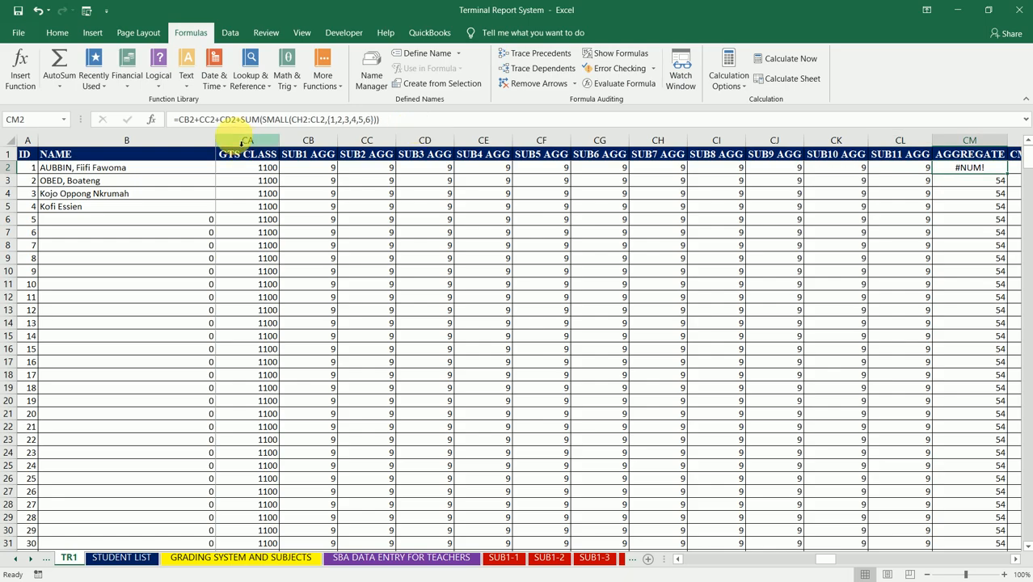
# - Review the core-subject references and the SMALL range and array in the CM2 formula
pyautogui.click(229, 119)
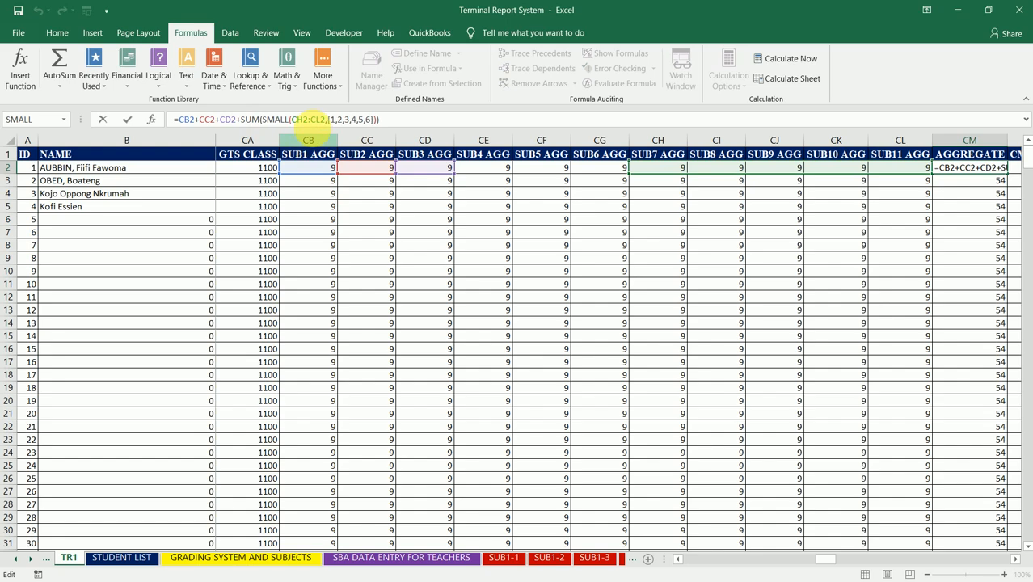
pyautogui.click(315, 119)
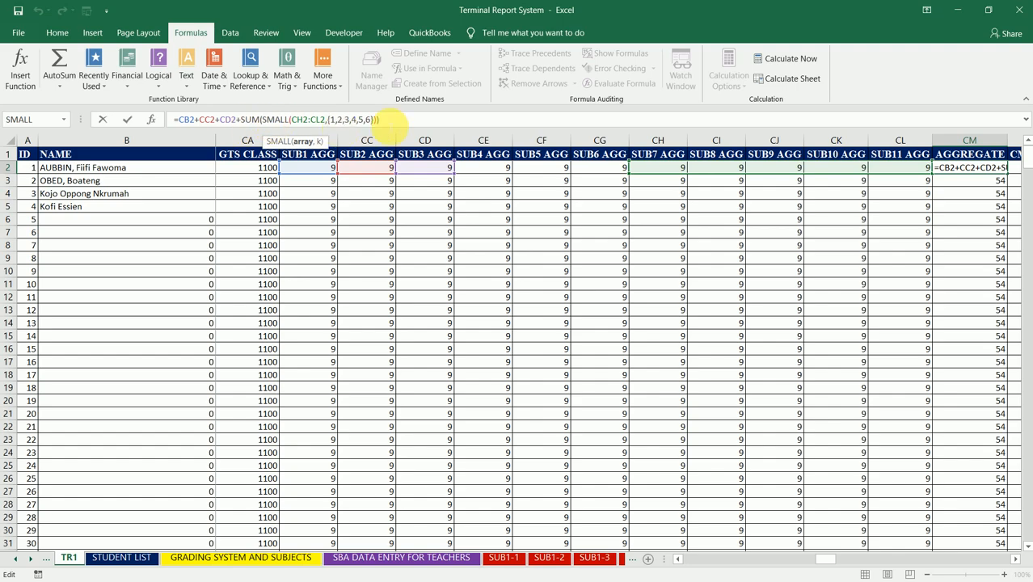
pyautogui.click(400, 121)
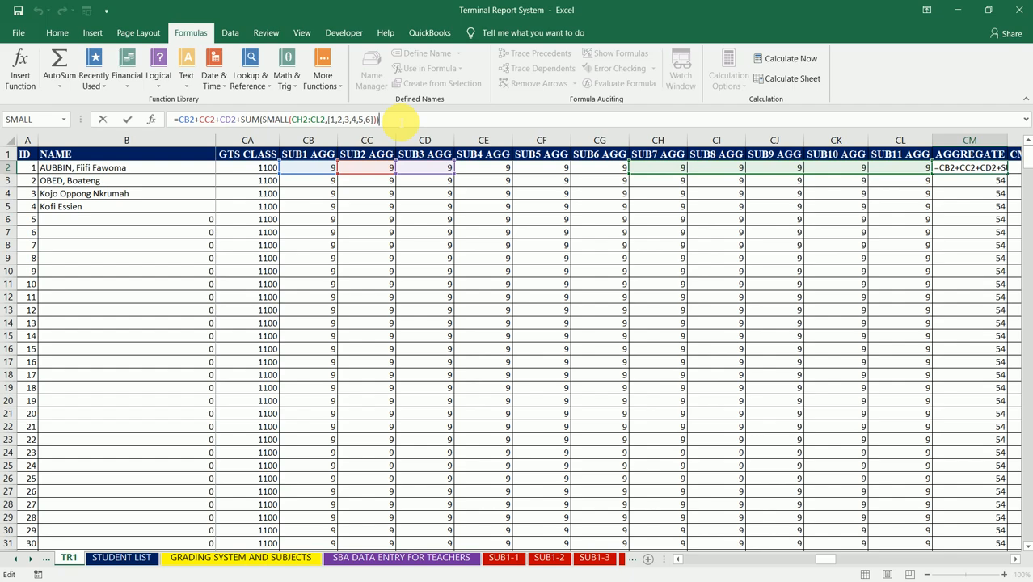
pyautogui.hotkey('ctrl', 'Return')
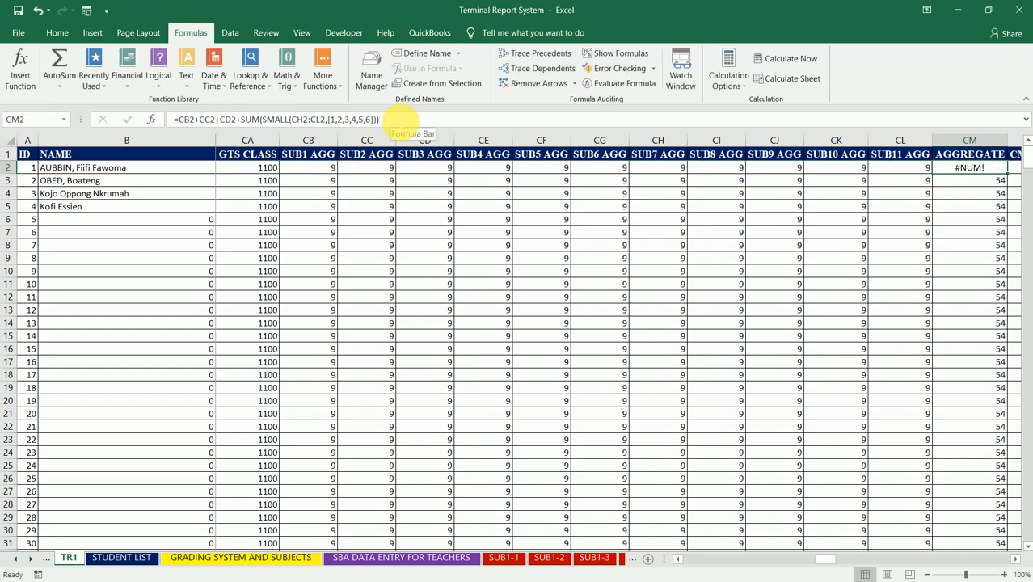
# - Insert a column before AGGREGATE and give it the header AGG1
pyautogui.hotkey('alt', 'i')
pyautogui.press('c')
pyautogui.press('Up')
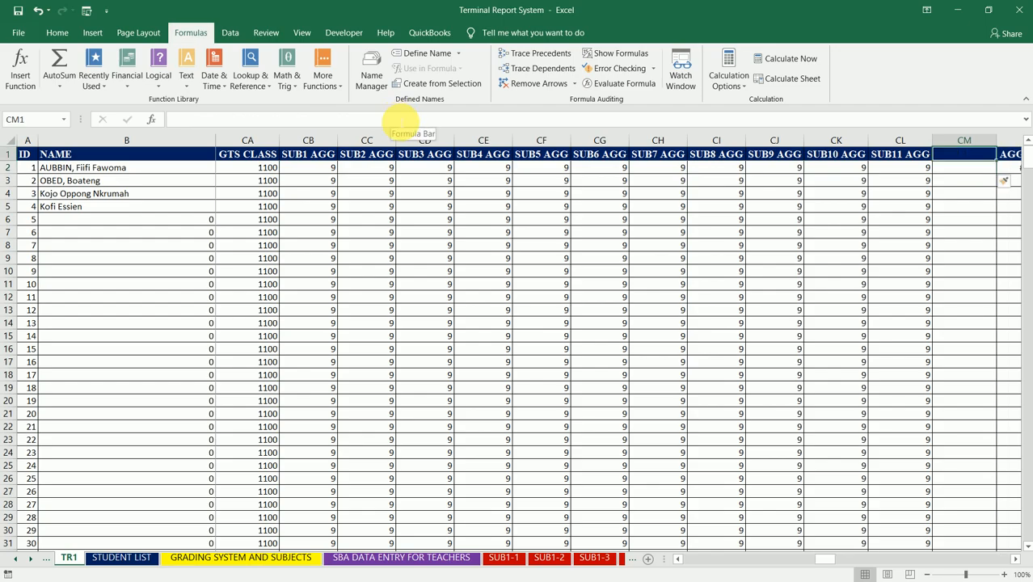
pyautogui.write('AG')
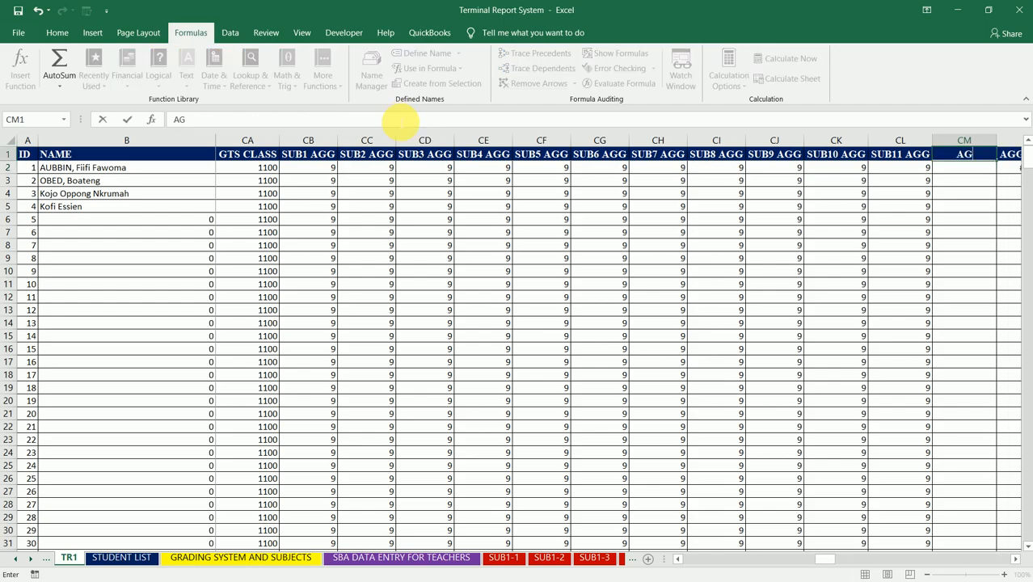
pyautogui.write('G1')
pyautogui.press('Return')
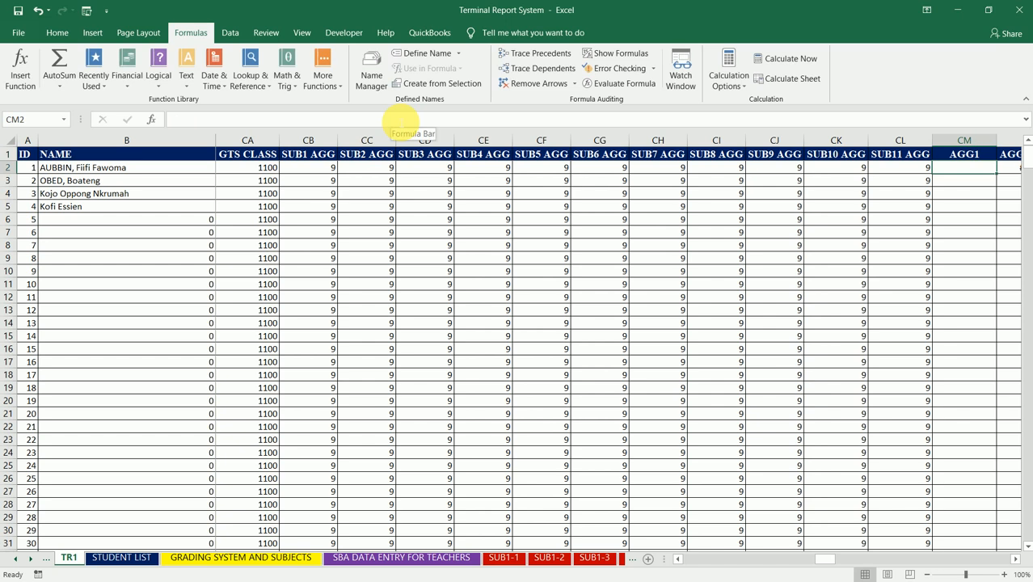
# - Enter =CB2+CC2+CD2 in CM2 to total the three core subject grades under AGG1
pyautogui.write('=')
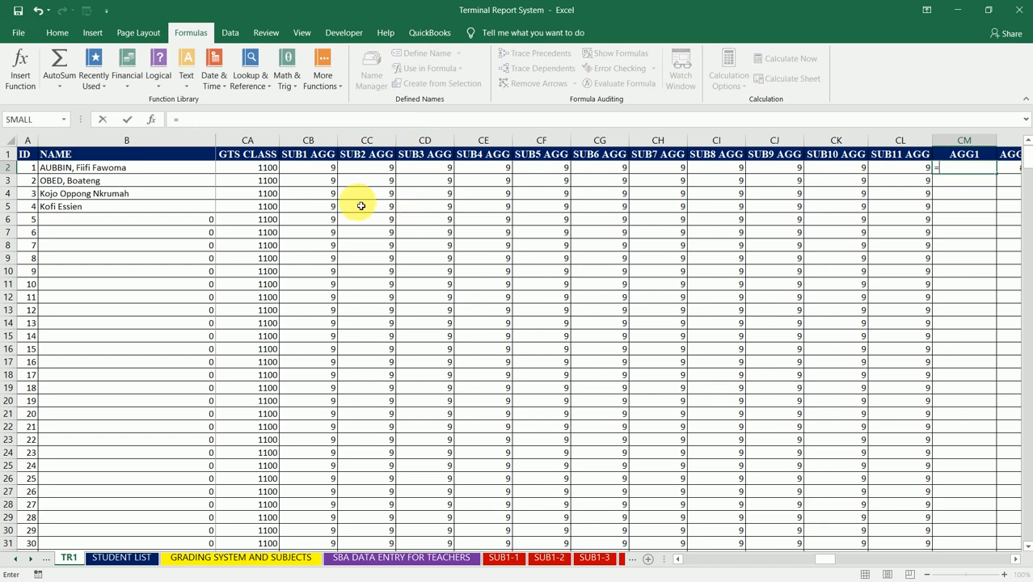
pyautogui.click(333, 177)
pyautogui.write('+')
pyautogui.click(360, 173)
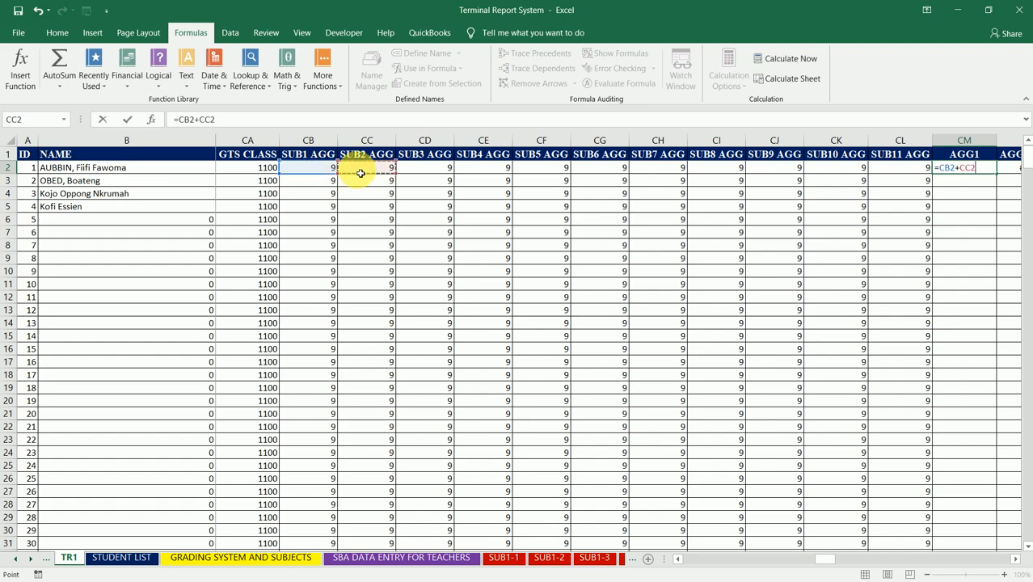
pyautogui.write('+')
pyautogui.click(416, 172)
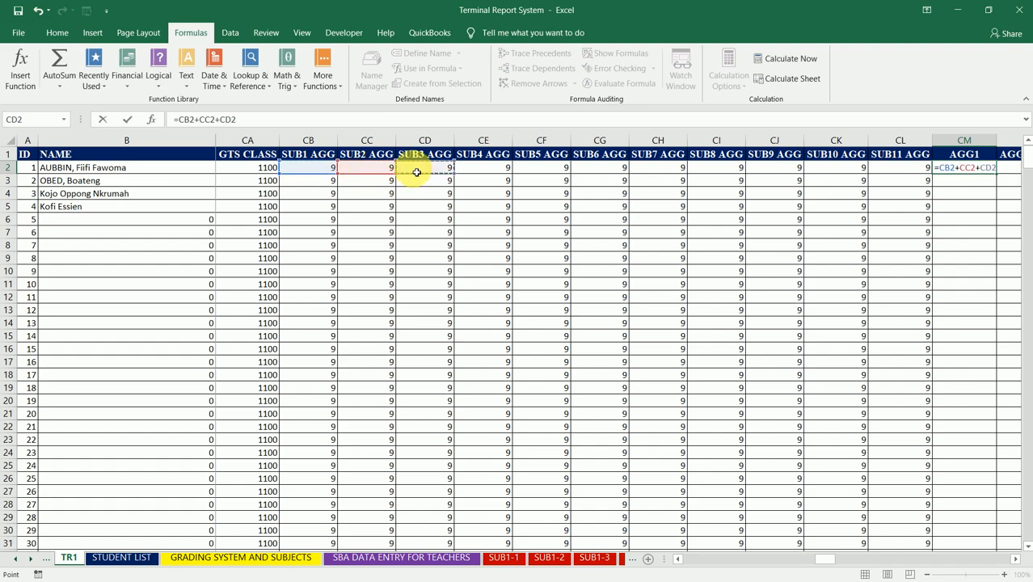
pyautogui.press('Return')
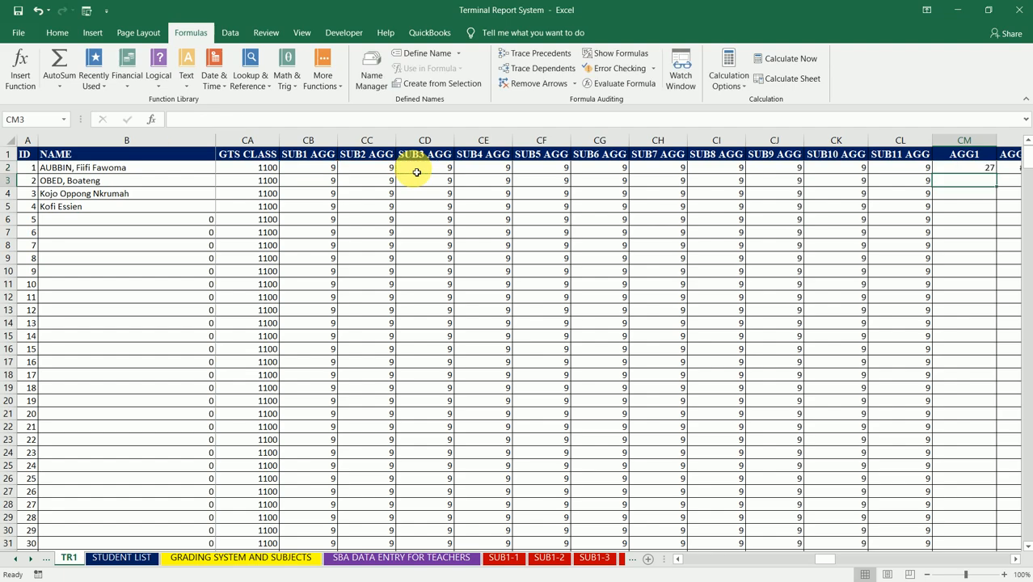
# - Insert another column between AGG1 and AGGREGATE and give it the header AGG2
pyautogui.press('Up')
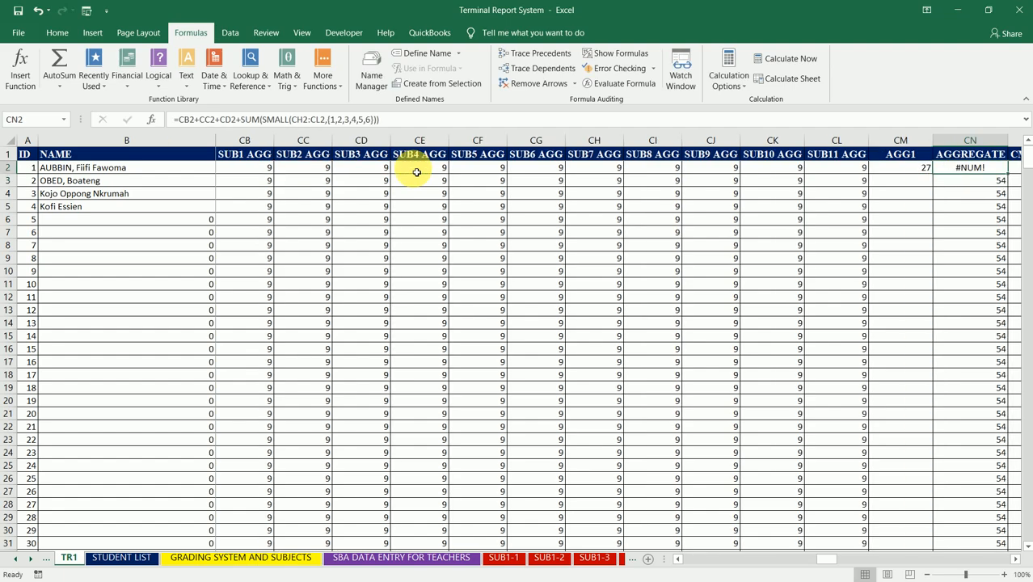
pyautogui.hotkey('alt', 'i')
pyautogui.press('c')
pyautogui.press('Up')
pyautogui.write('AGG2')
pyautogui.press('Return')
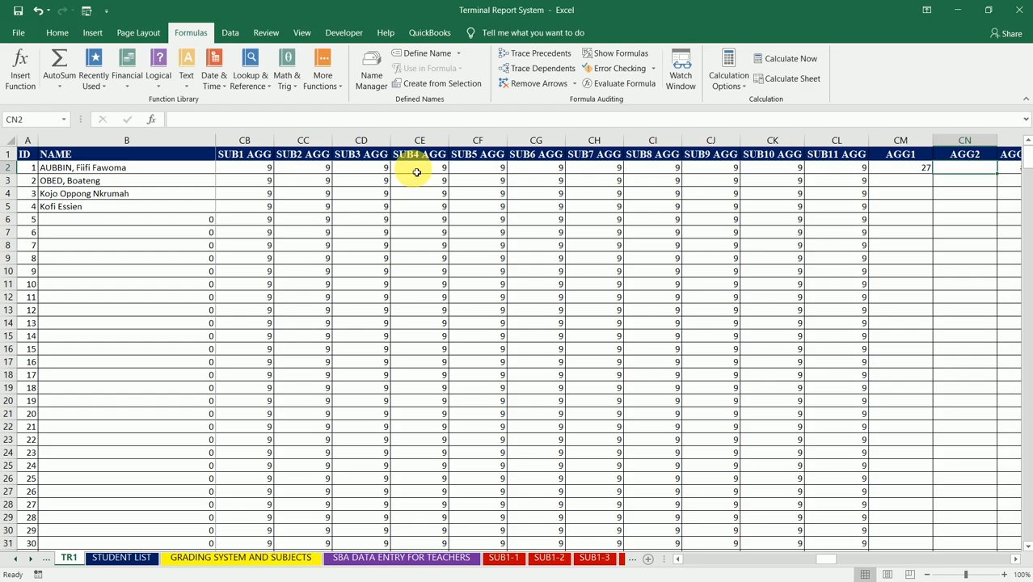
# - Delete the IFERROR and SUM functions with their opening parentheses from the start of the CO3 formula
pyautogui.write('=')
pyautogui.press('BackSpace')
pyautogui.press('Return')
pyautogui.press('Right')
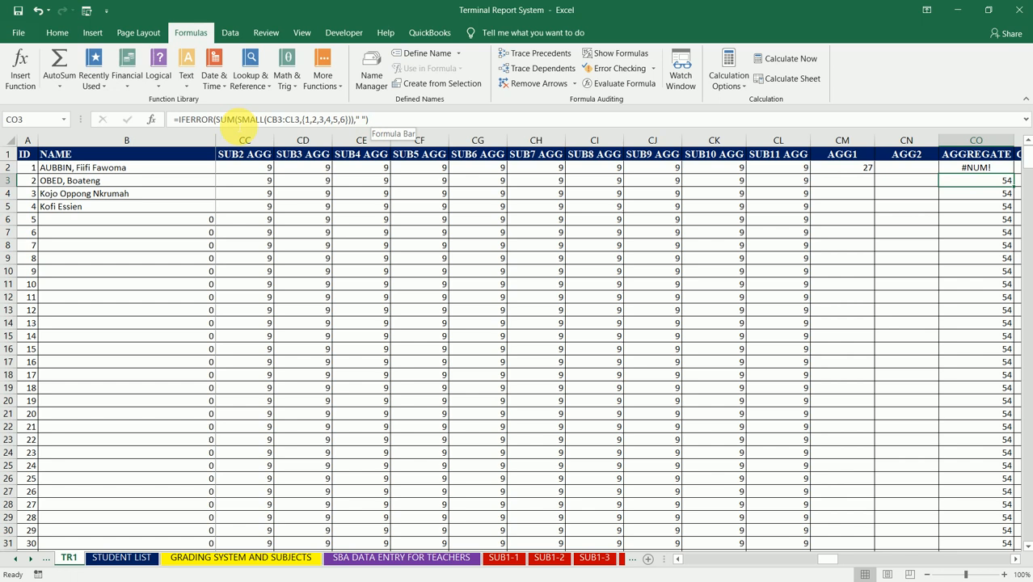
pyautogui.click(235, 119)
pyautogui.press('BackSpace')
pyautogui.press('BackSpace')
pyautogui.press('BackSpace')
pyautogui.press('BackSpace')
pyautogui.press('BackSpace')
pyautogui.press('BackSpace')
pyautogui.press('BackSpace')
pyautogui.press('BackSpace')
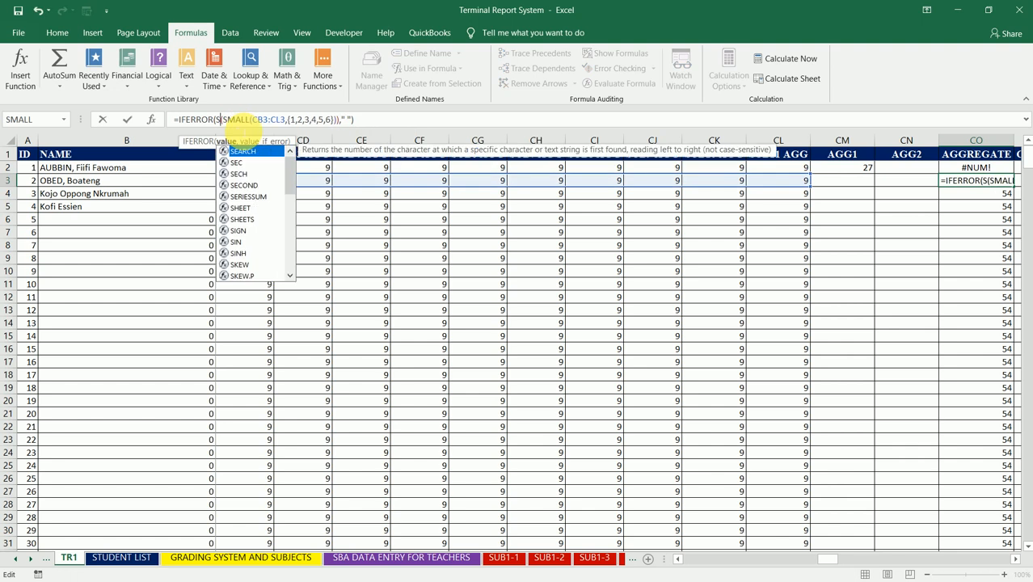
pyautogui.press('BackSpace')
pyautogui.press('BackSpace')
pyautogui.press('BackSpace')
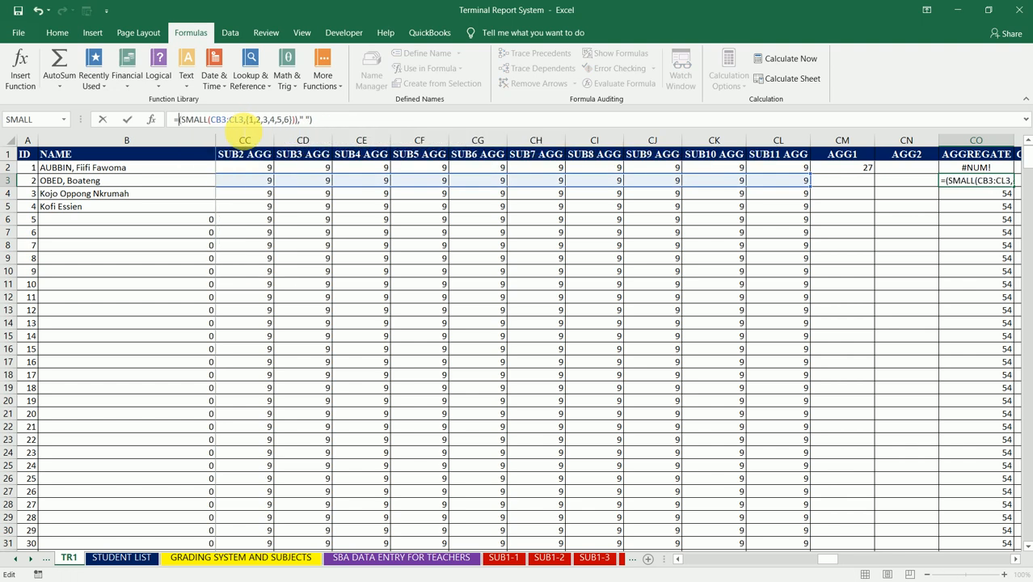
pyautogui.press('Delete')
# - Remove the " " argument and surplus closing parentheses in CO3, leaving =SMALL(CB3:CL3,{1,2,3,4,5,6})
pyautogui.press('Right')
pyautogui.press('Right')
pyautogui.press('Right')
pyautogui.press('Right')
pyautogui.press('Right')
pyautogui.press('Right')
pyautogui.press('Right')
pyautogui.press('Right')
pyautogui.press('Right')
pyautogui.press('Right')
pyautogui.press('Right')
pyautogui.press('Right')
pyautogui.press('Right')
pyautogui.press('Right')
pyautogui.press('Right')
pyautogui.press('Right')
pyautogui.press('Right')
pyautogui.press('Right')
pyautogui.press('Right')
pyautogui.press('Right')
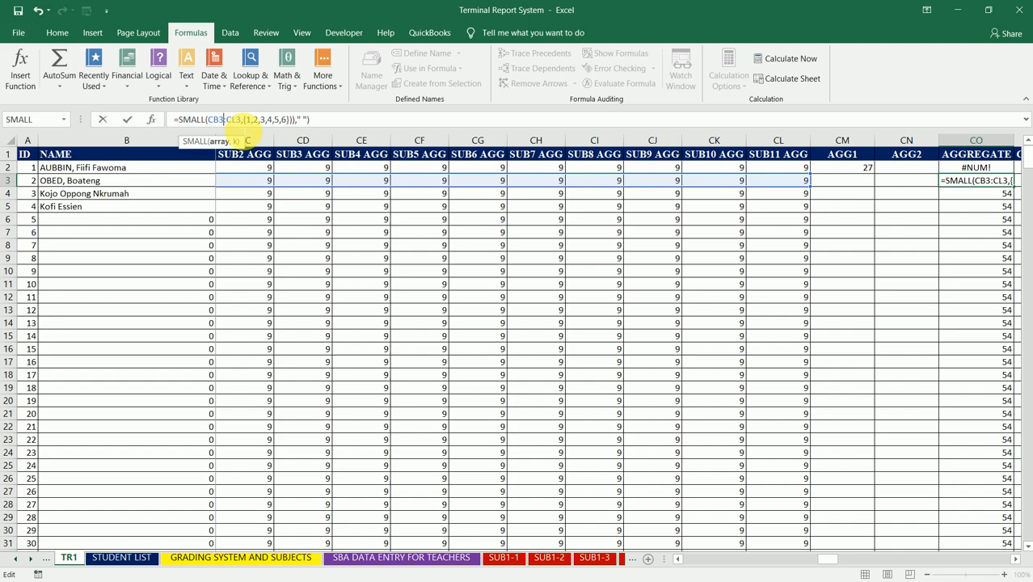
pyautogui.press('Right')
pyautogui.press('Right')
pyautogui.press('Right')
pyautogui.press('Right')
pyautogui.press('Delete')
pyautogui.press('Delete')
pyautogui.press('Delete')
pyautogui.press('Delete')
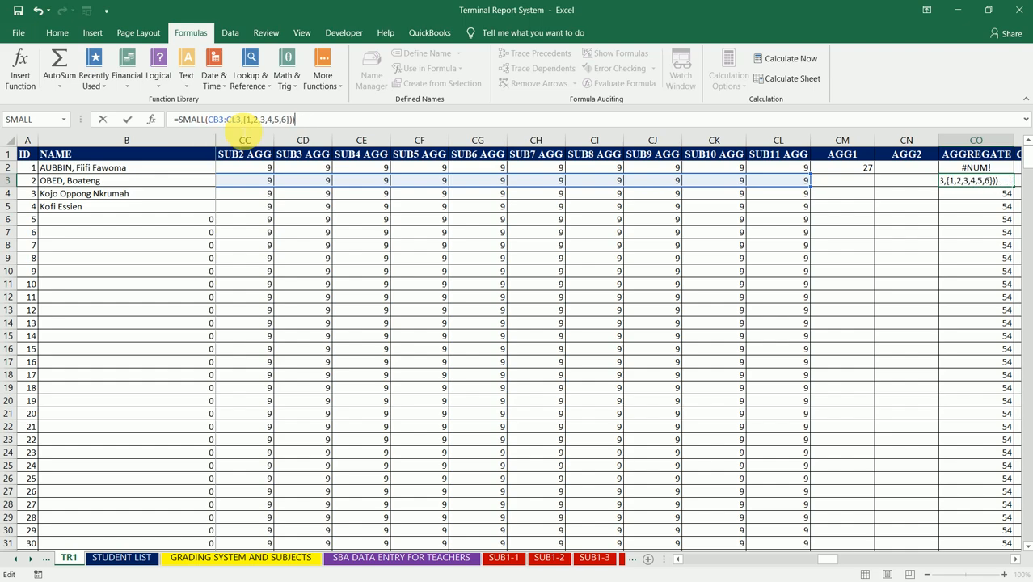
pyautogui.press('Delete')
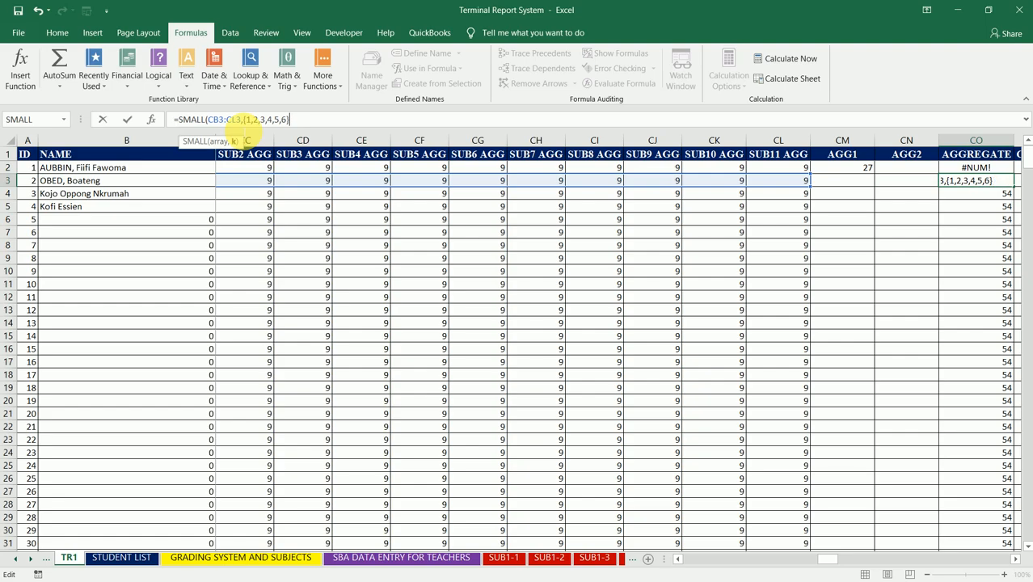
pyautogui.write(')')
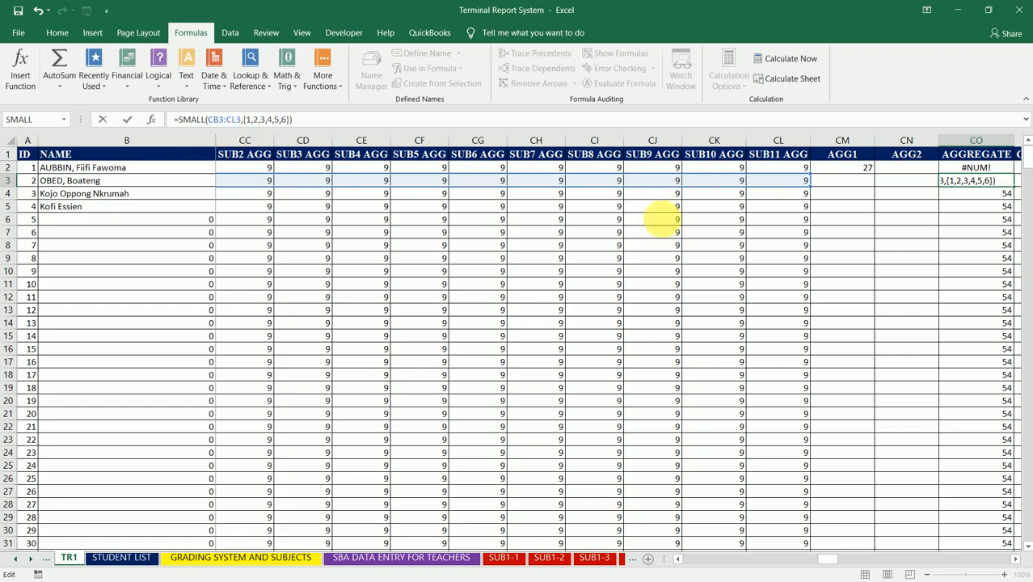
# - Copy the SMALL formula text from CO3, discard the edit in that cell, and paste the formula into CN2
pyautogui.moveTo(324, 119); pyautogui.dragTo(173, 120)
pyautogui.hotkey('ctrl', 'c')
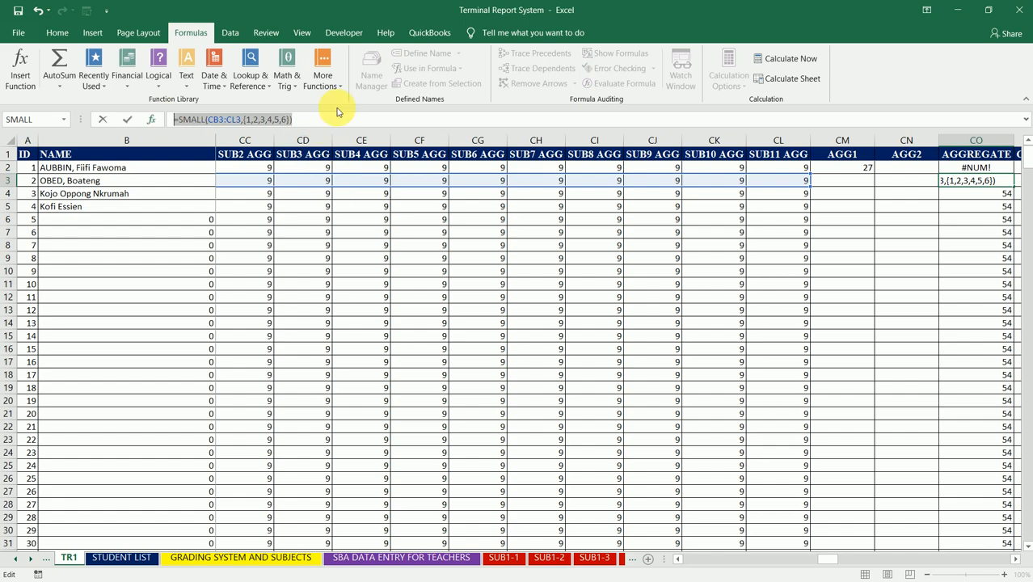
pyautogui.press('Escape')
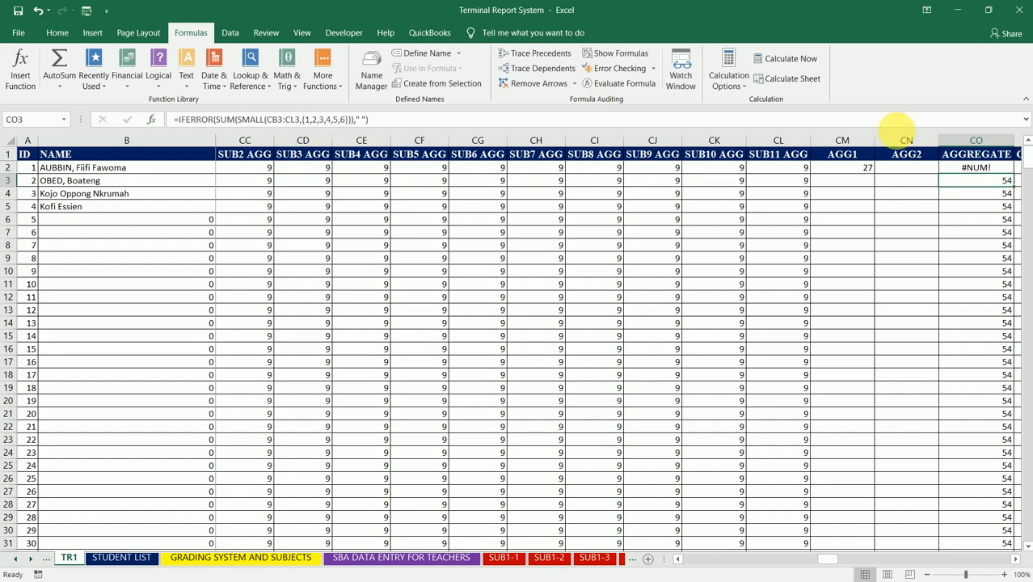
pyautogui.click(914, 168)
pyautogui.hotkey('ctrl', 'v')
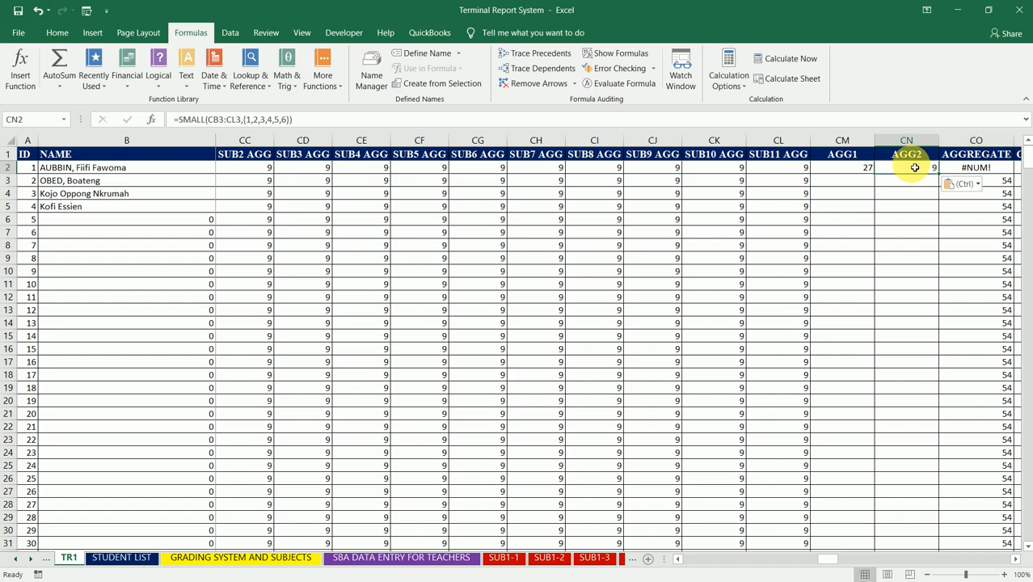
# - Change the SMALL range in the CN2 formula to CH2:CL2
pyautogui.click(268, 118)
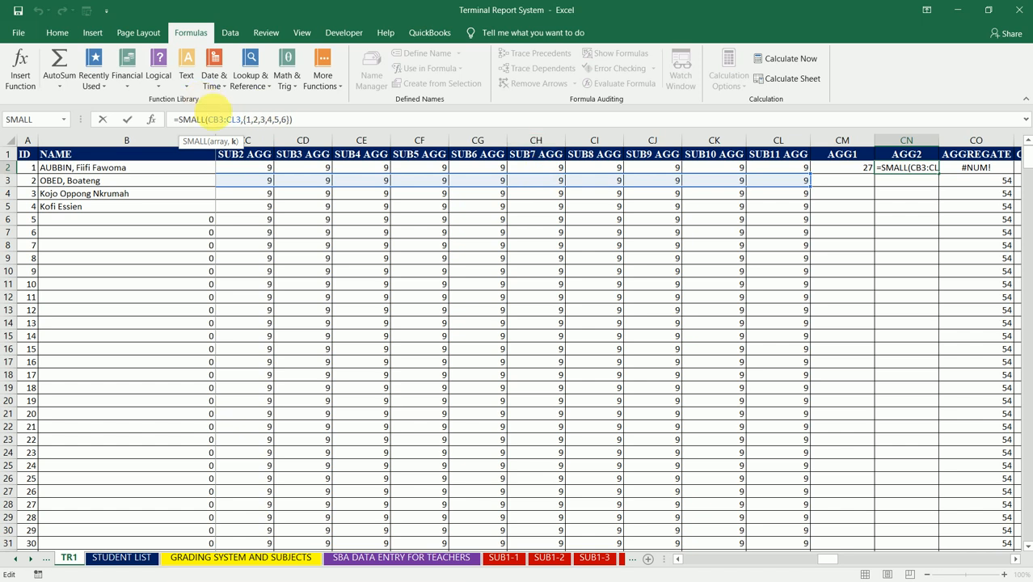
pyautogui.click(218, 120)
pyautogui.press('BackSpace')
pyautogui.write('H')
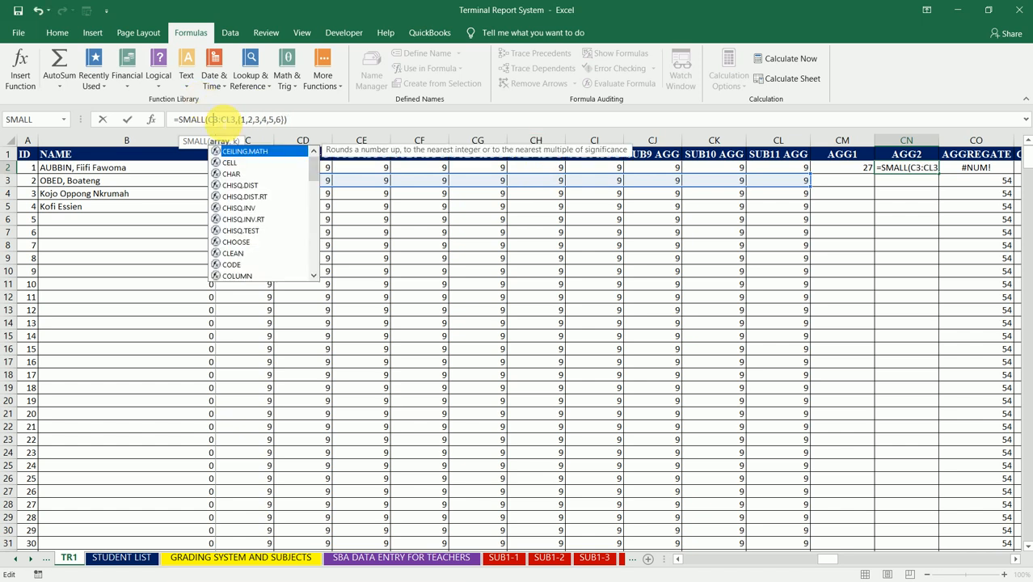
pyautogui.press('Right')
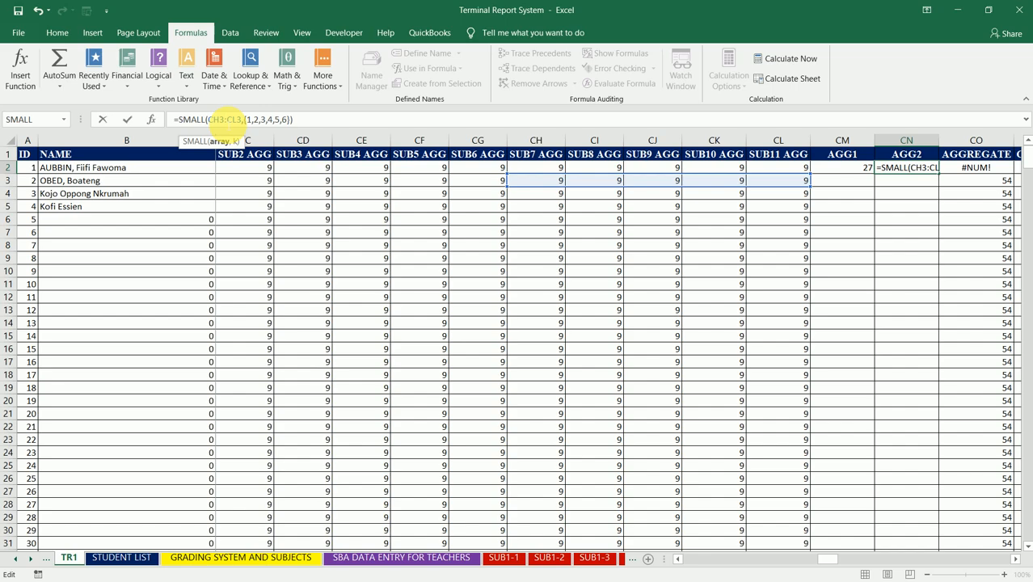
pyautogui.press('BackSpace')
pyautogui.write('2')
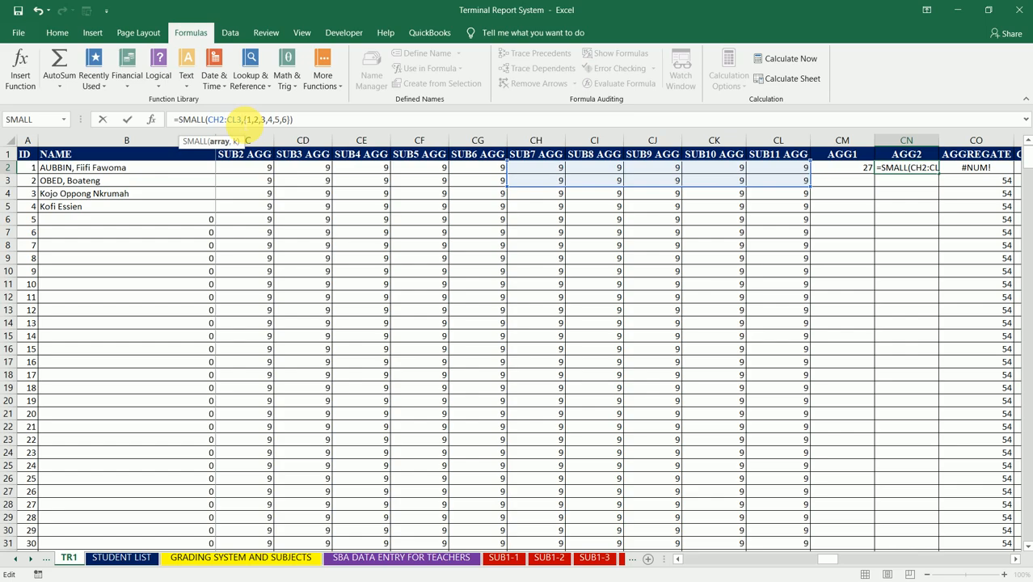
pyautogui.press('BackSpace')
pyautogui.write('2')
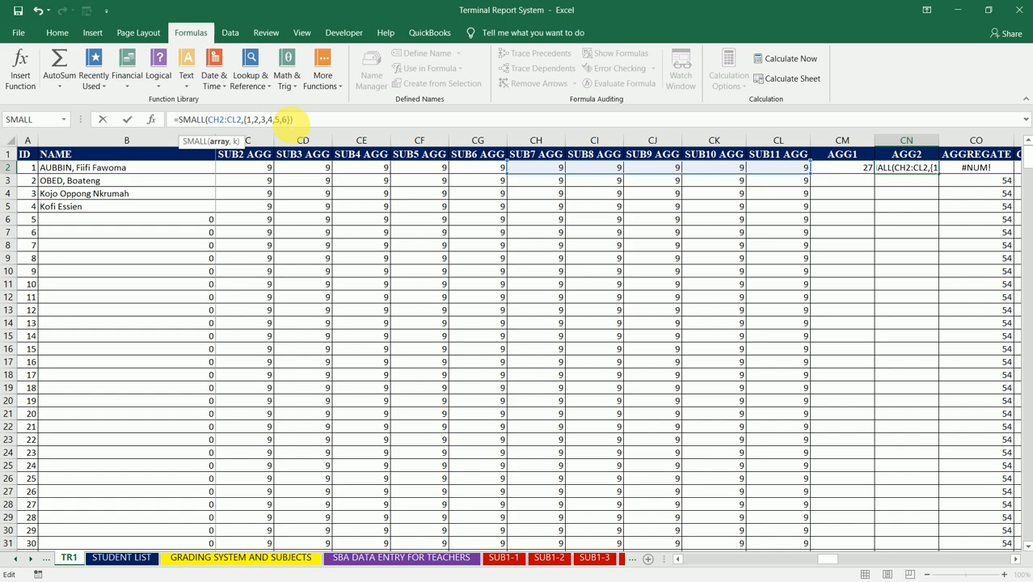
# - Shorten the array in CN2 to {1,2,3} and commit =SMALL(CH2:CL2,{1,2,3})
pyautogui.click(291, 120)
pyautogui.press('BackSpace')
pyautogui.press('BackSpace')
pyautogui.press('BackSpace')
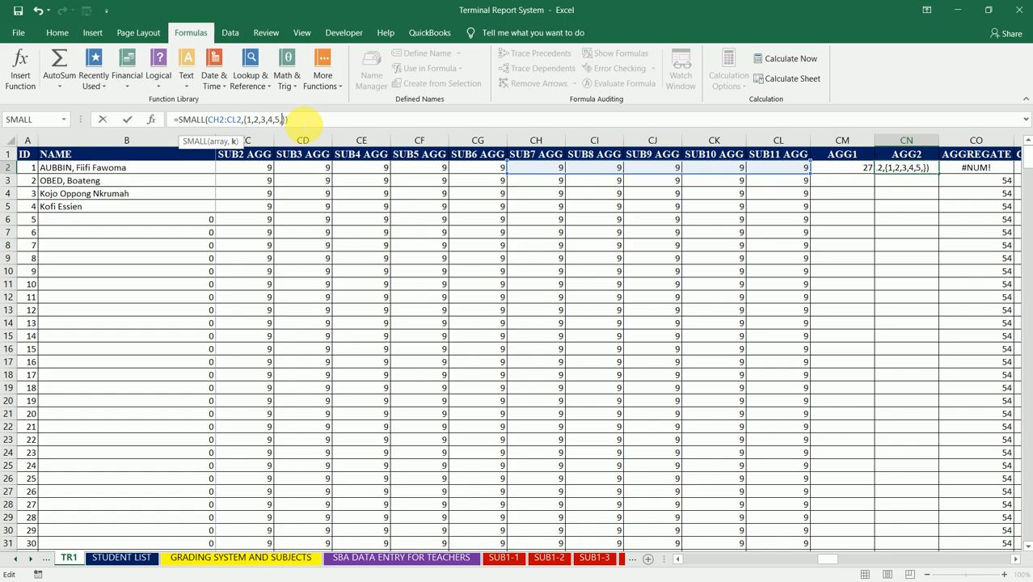
pyautogui.press('BackSpace')
pyautogui.press('BackSpace')
pyautogui.press('BackSpace')
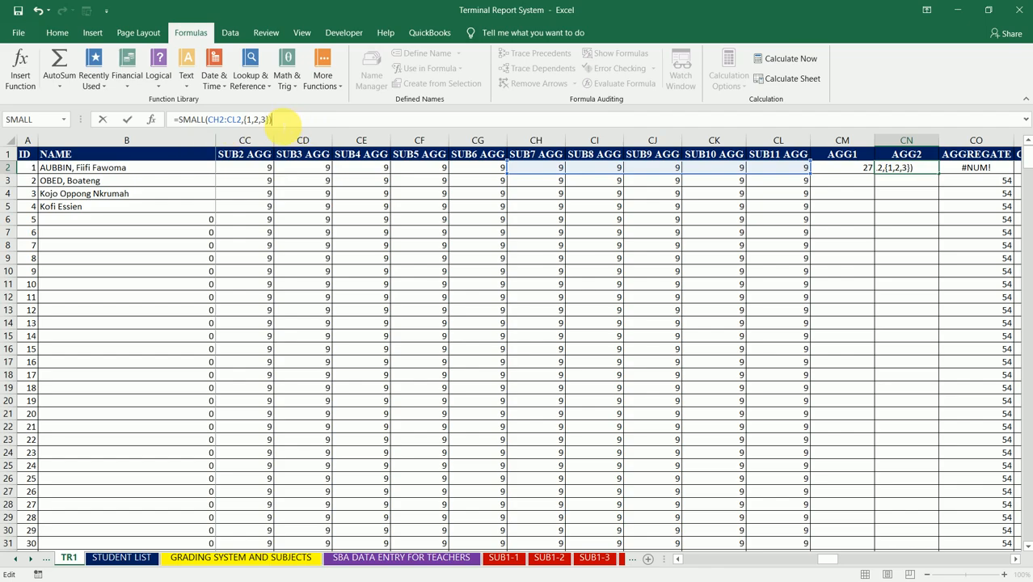
pyautogui.press('Tab')
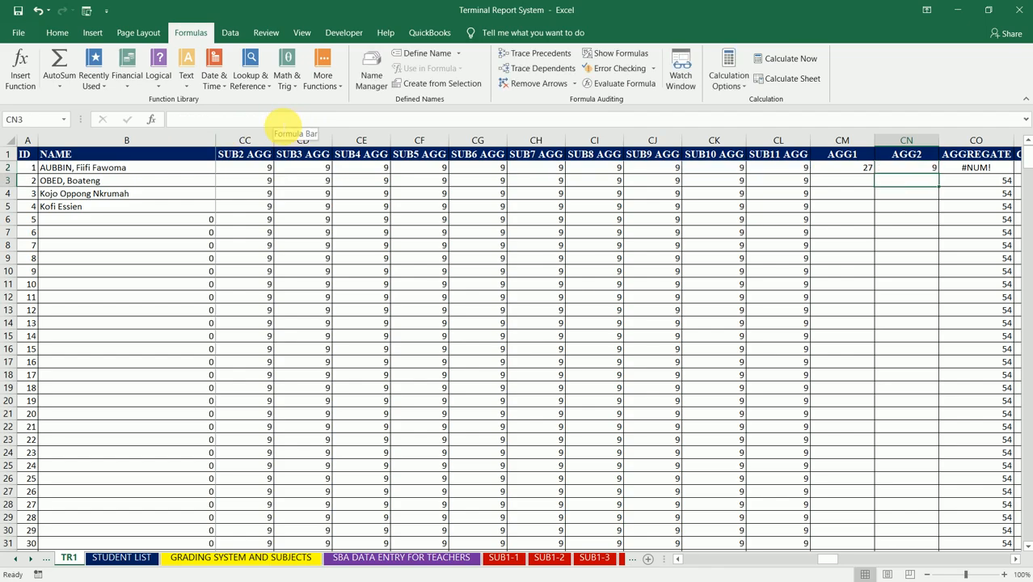
# - Enter =CM2+CN2 in CO2 and fill it down the AGGREGATE column
pyautogui.write('=')
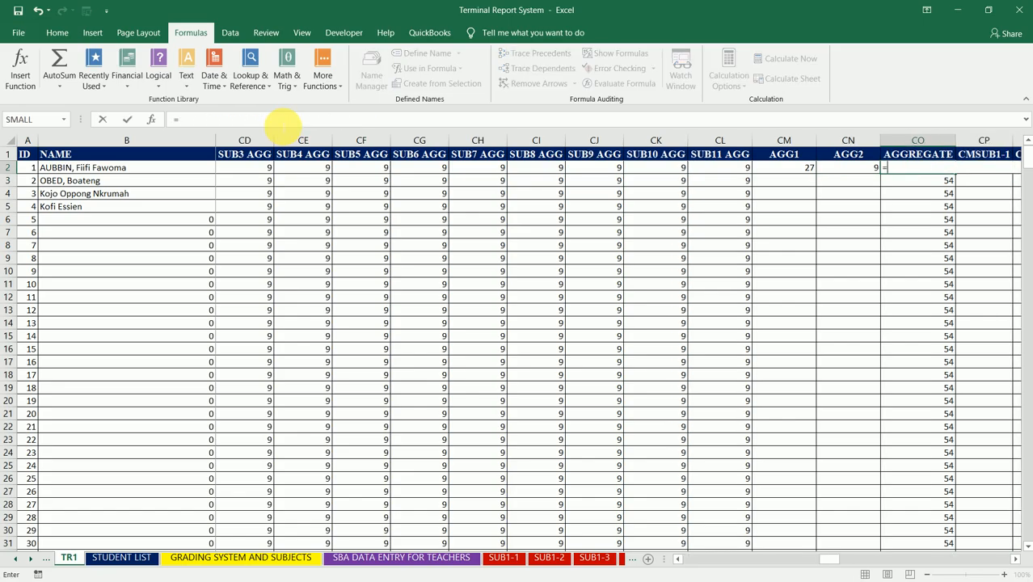
pyautogui.click(796, 168)
pyautogui.write('+')
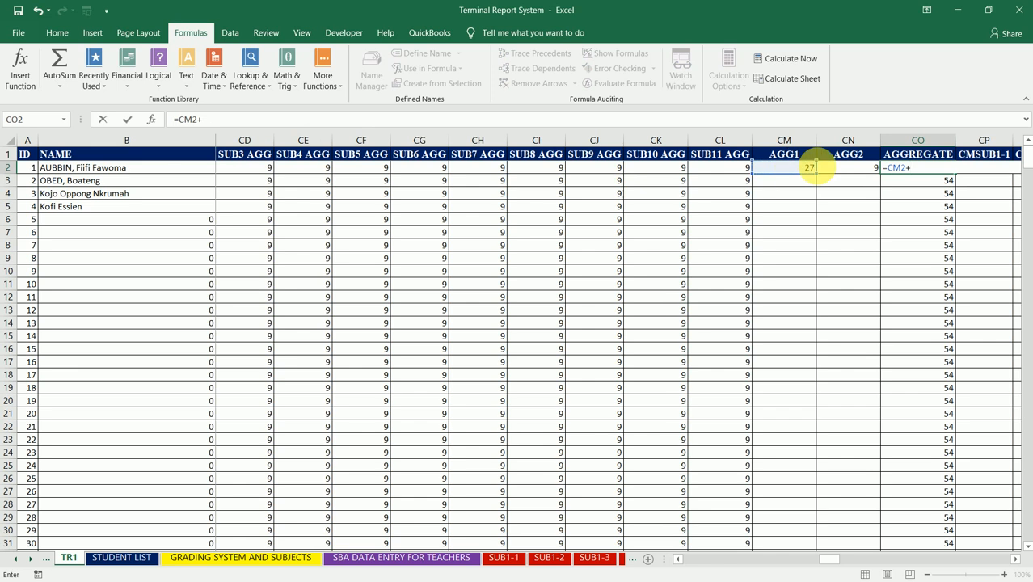
pyautogui.click(846, 171)
pyautogui.press('Return')
pyautogui.press('Up')
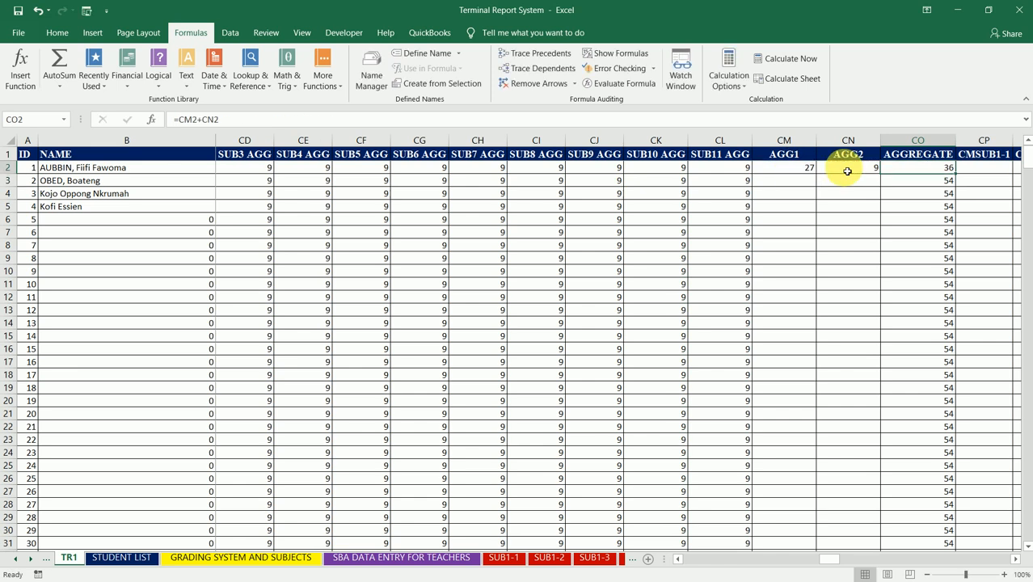
pyautogui.doubleClick(958, 179)
pyautogui.click(928, 174)
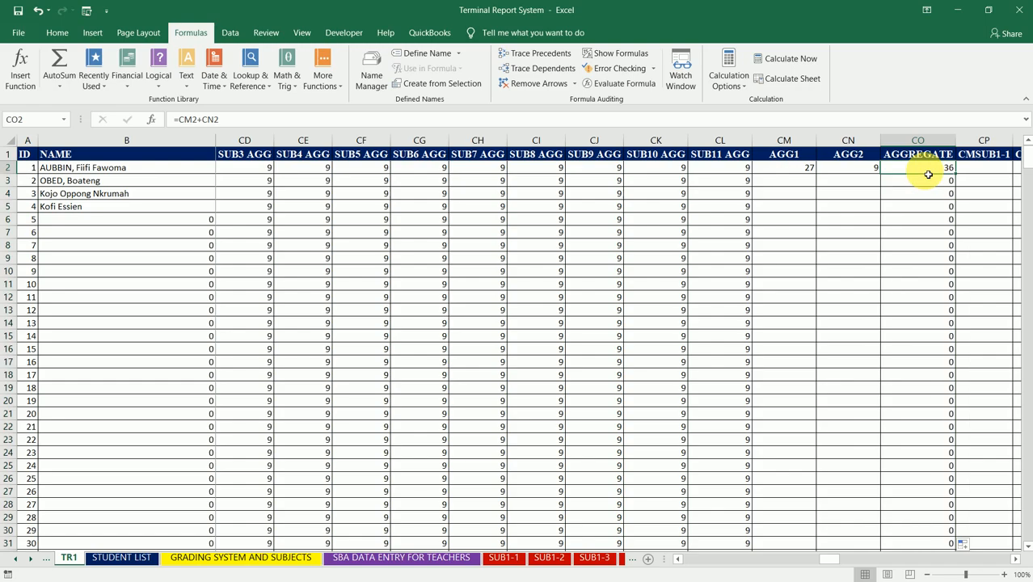
# - Examine the AGG1 formula in CM2 and the SUB1 to SUB3 AGG cells it references
pyautogui.click(806, 170)
pyautogui.click(202, 119)
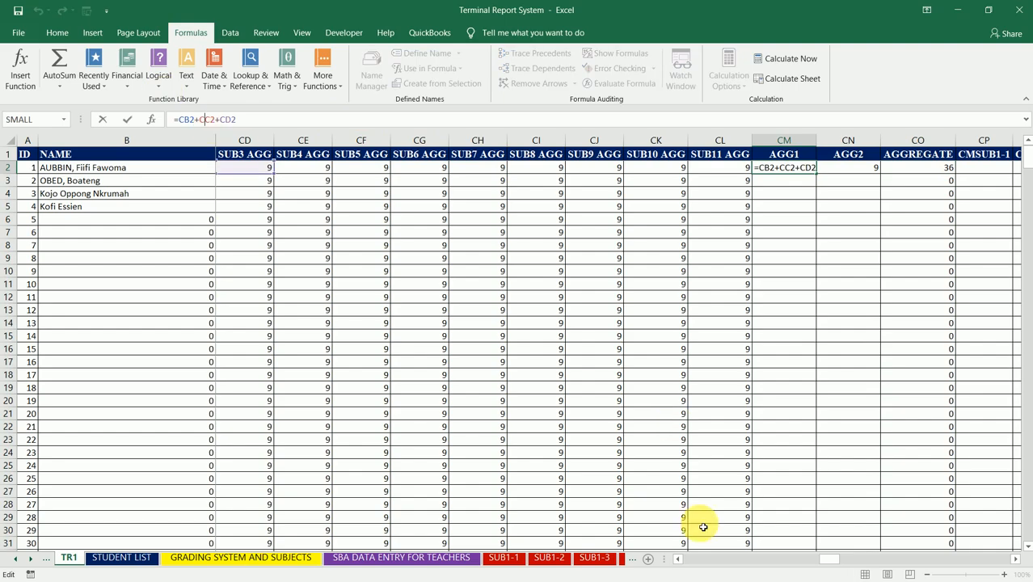
pyautogui.click(679, 559)
pyautogui.click(681, 559)
pyautogui.click(680, 559)
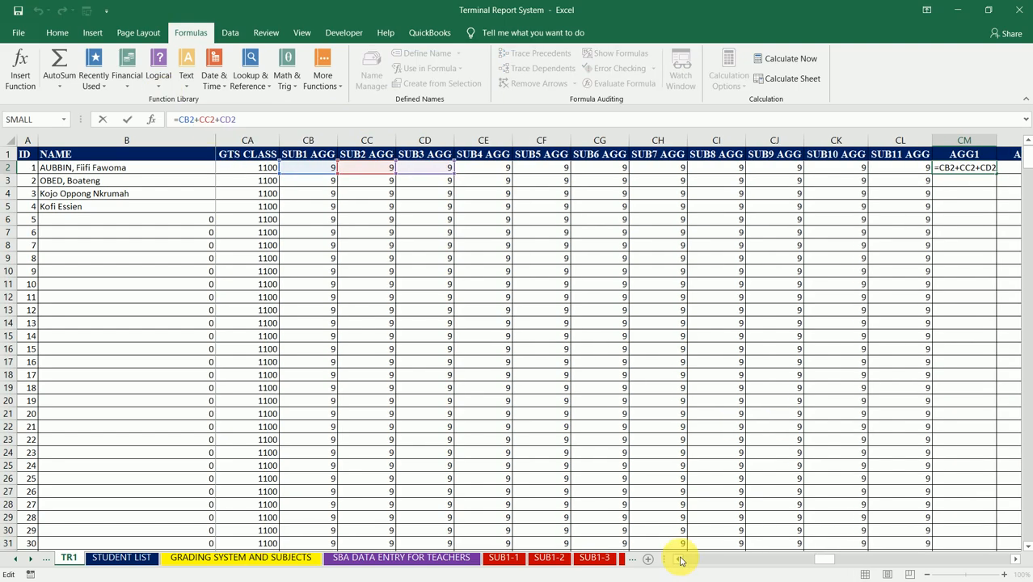
pyautogui.click(680, 559)
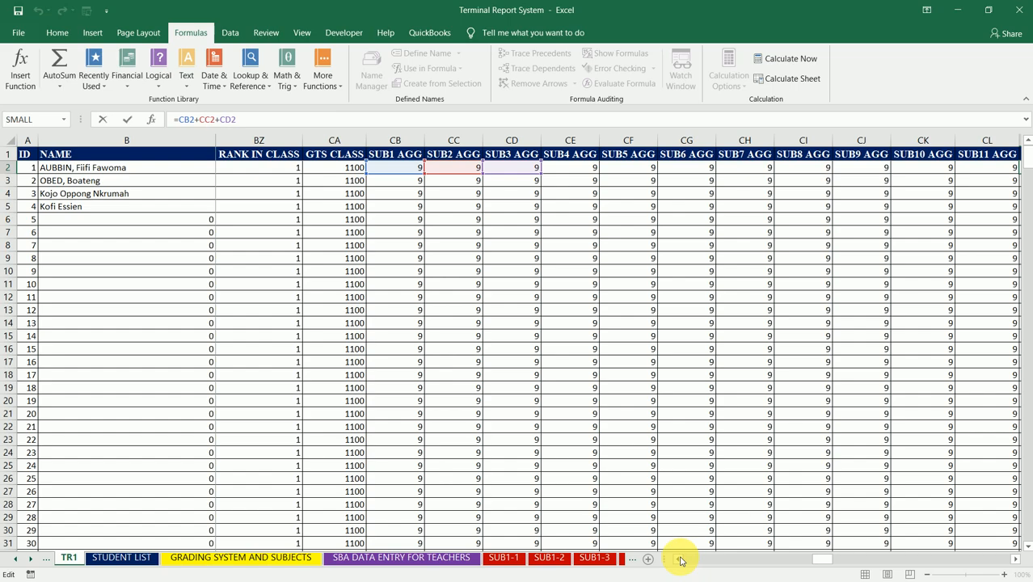
pyautogui.click(1014, 559)
pyautogui.click(1015, 559)
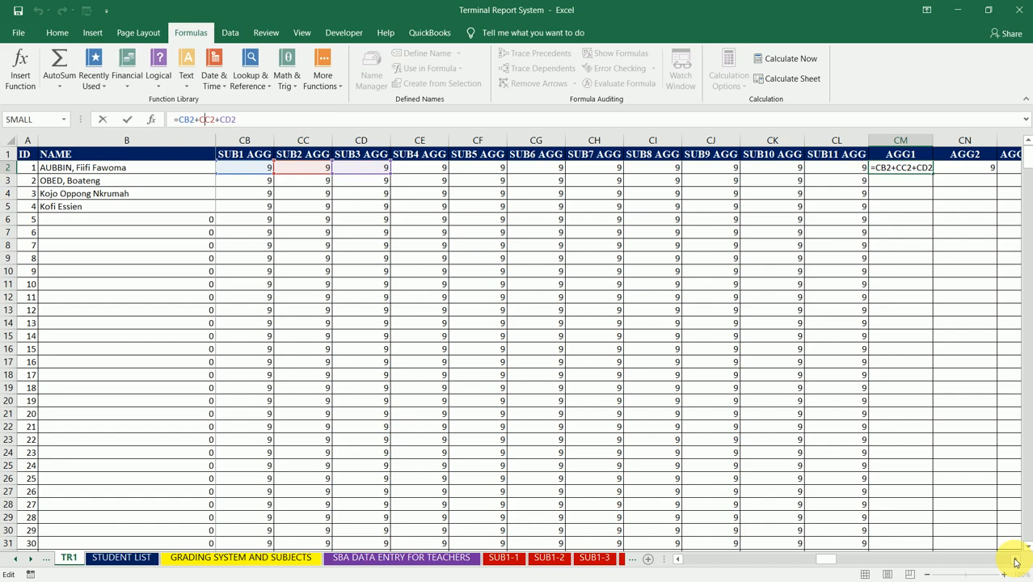
pyautogui.press('Tab')
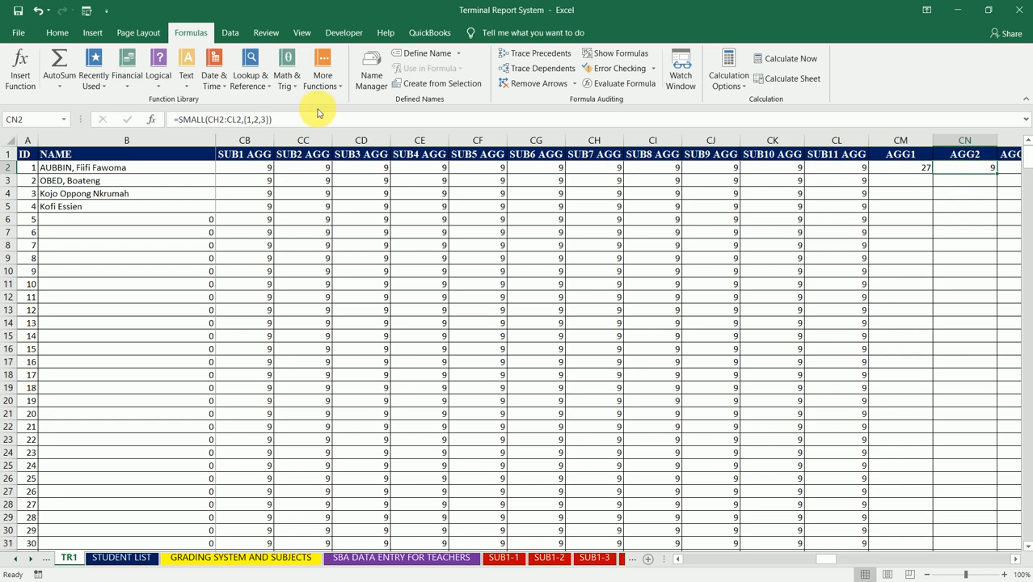
# - Examine the SMALL formula in CN2 and compare it with the adjacent AGG1 and AGGREGATE cells
pyautogui.click(248, 118)
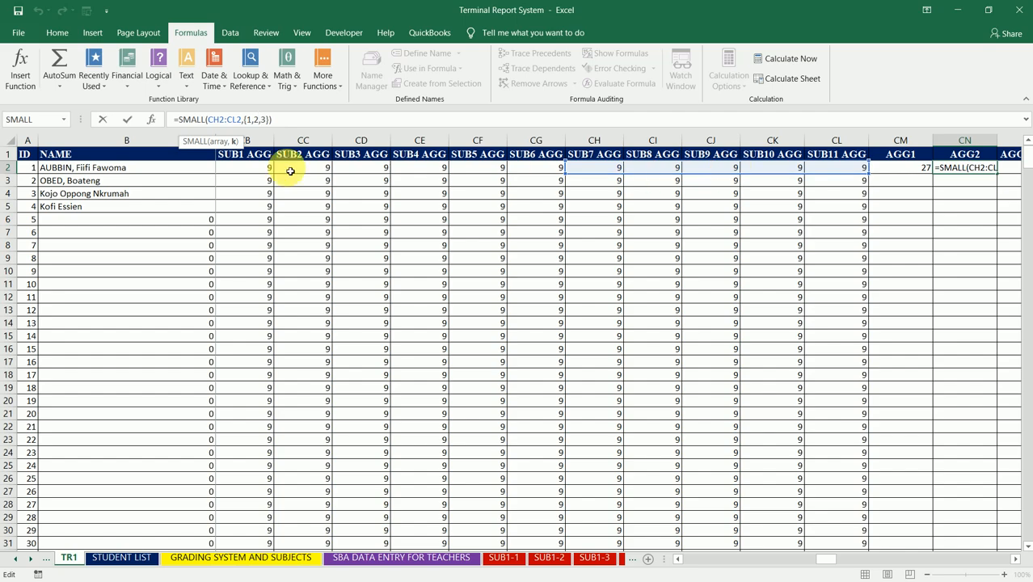
pyautogui.press('Return')
pyautogui.press('Up')
pyautogui.press('Right')
pyautogui.press('Left')
pyautogui.press('Right')
pyautogui.press('Left')
pyautogui.press('Right')
pyautogui.press('Right')
pyautogui.press('Left')
pyautogui.press('Left')
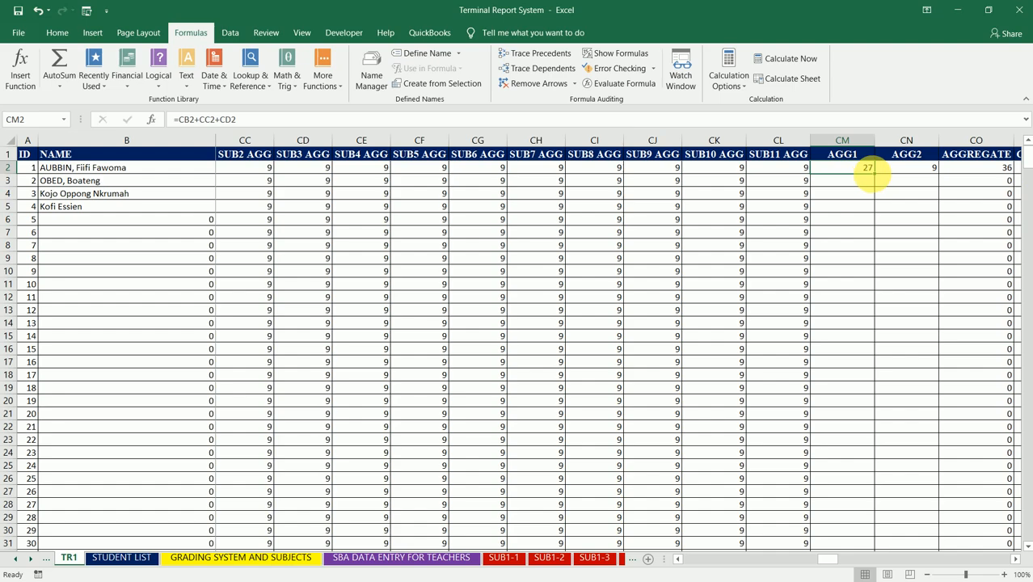
# - Fill the CM2 and CN2 formulas down the AGG1 and AGG2 columns
pyautogui.doubleClick(878, 178)
pyautogui.click(911, 169)
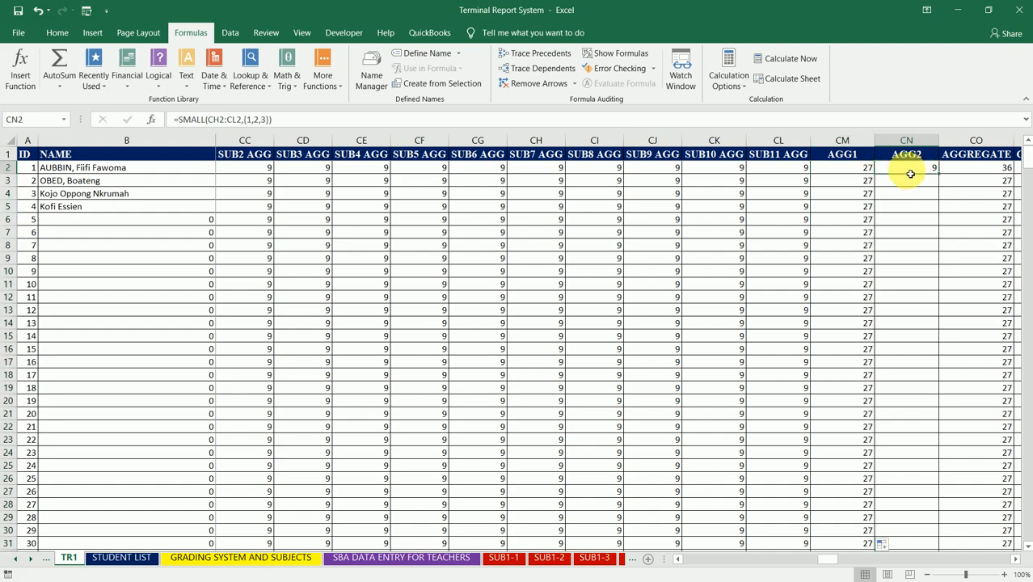
pyautogui.doubleClick(943, 178)
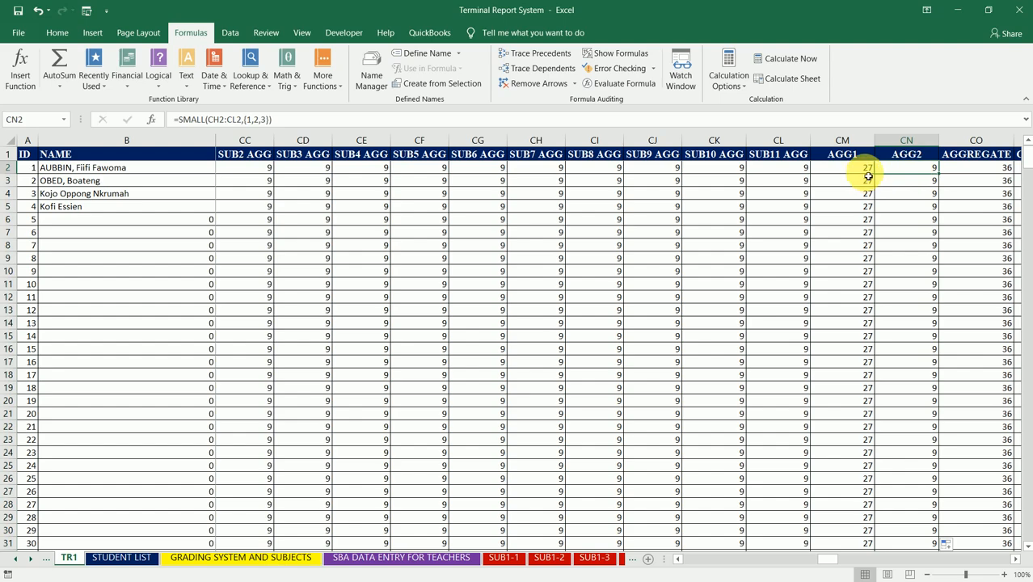
# - Review the AGG1 and AGG2 headers and the AGGREGATE formula in CO2
pyautogui.press('Right')
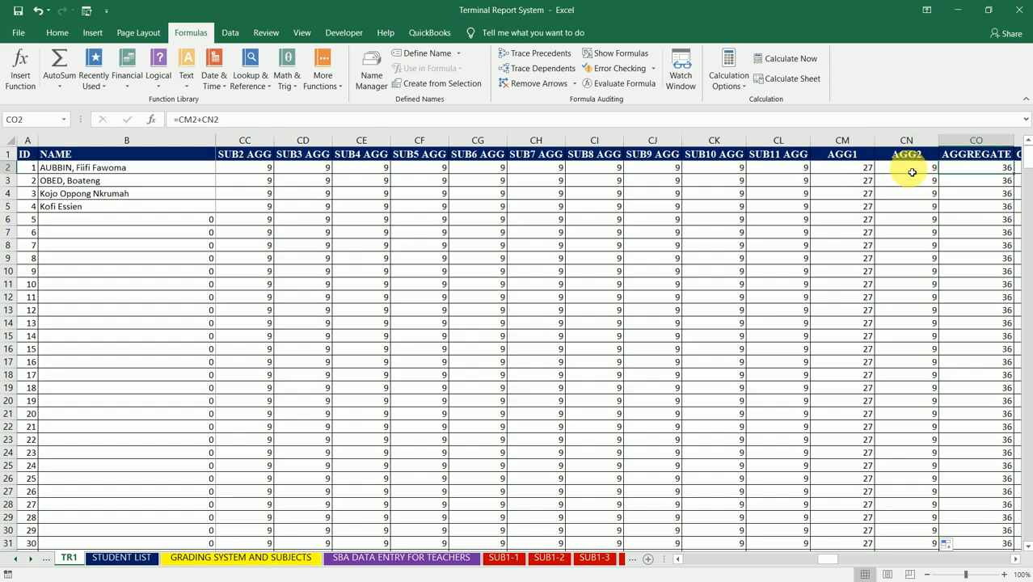
pyautogui.click(850, 158)
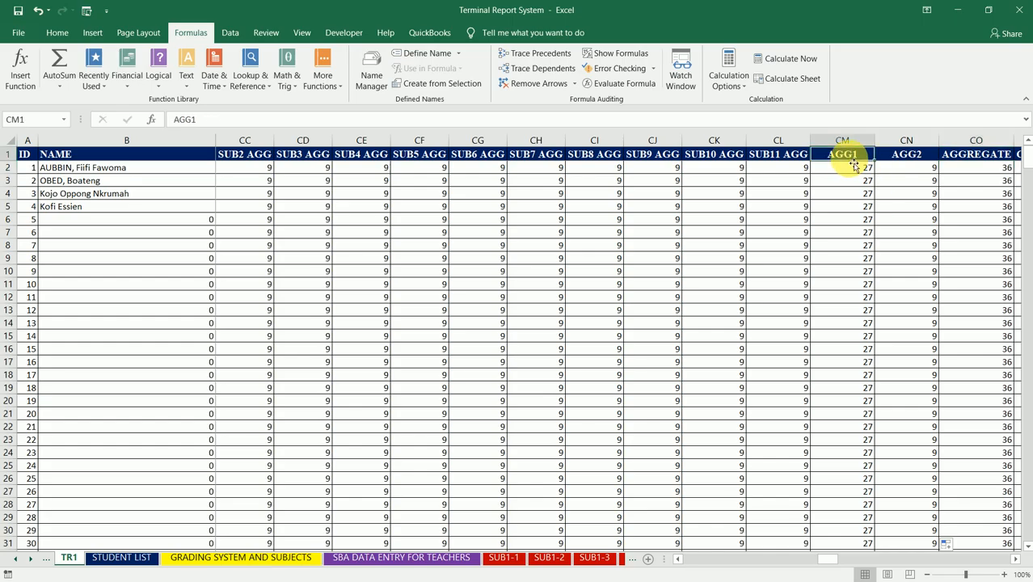
pyautogui.click(902, 155)
pyautogui.click(956, 167)
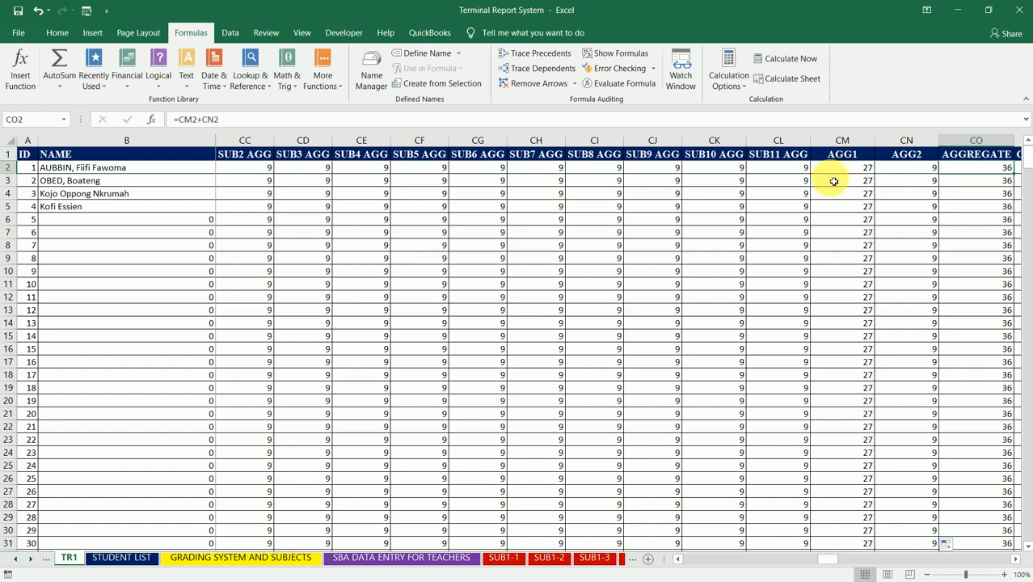
# - Try wrapping the SMALL formula in CN2 in SUM and widening its range to CB2:CL2
pyautogui.click(895, 171)
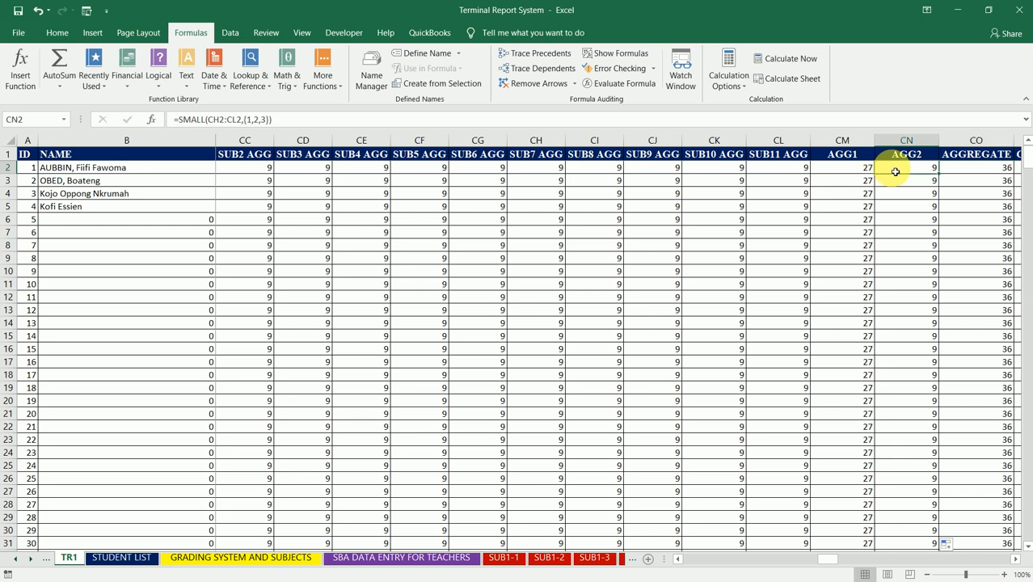
pyautogui.click(230, 120)
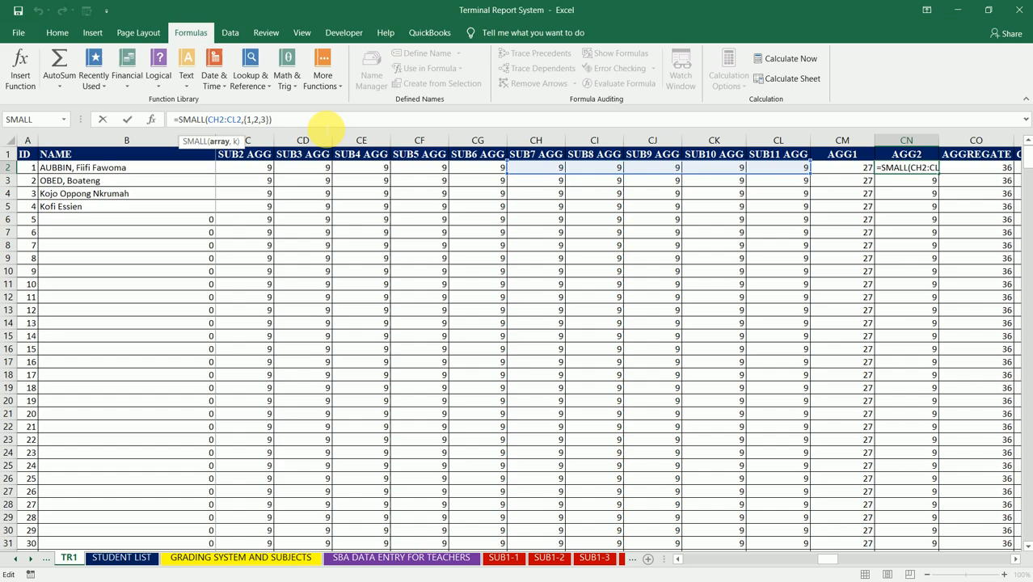
pyautogui.click(343, 121)
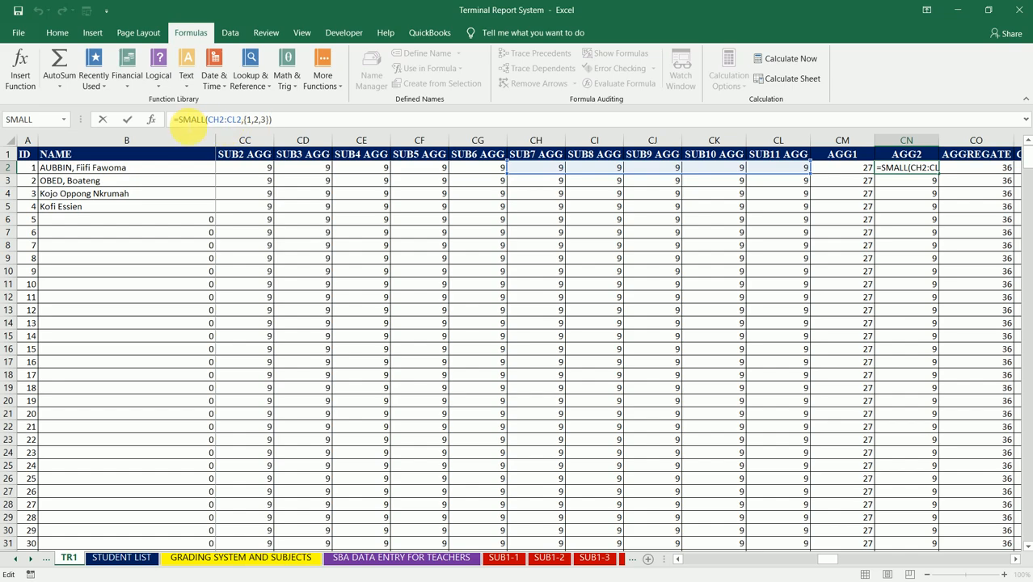
pyautogui.click(179, 120)
pyautogui.write('SUM')
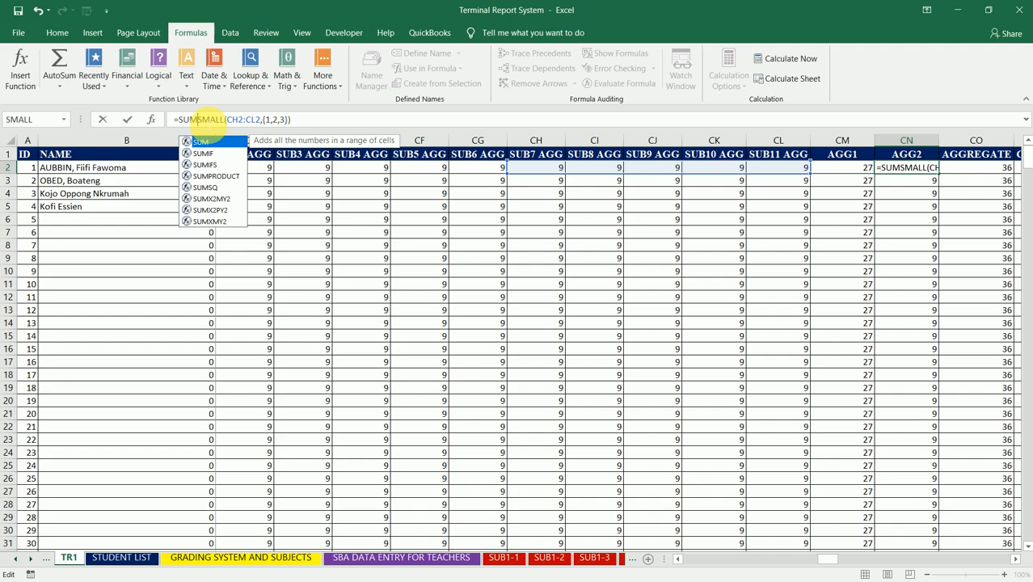
pyautogui.write('(')
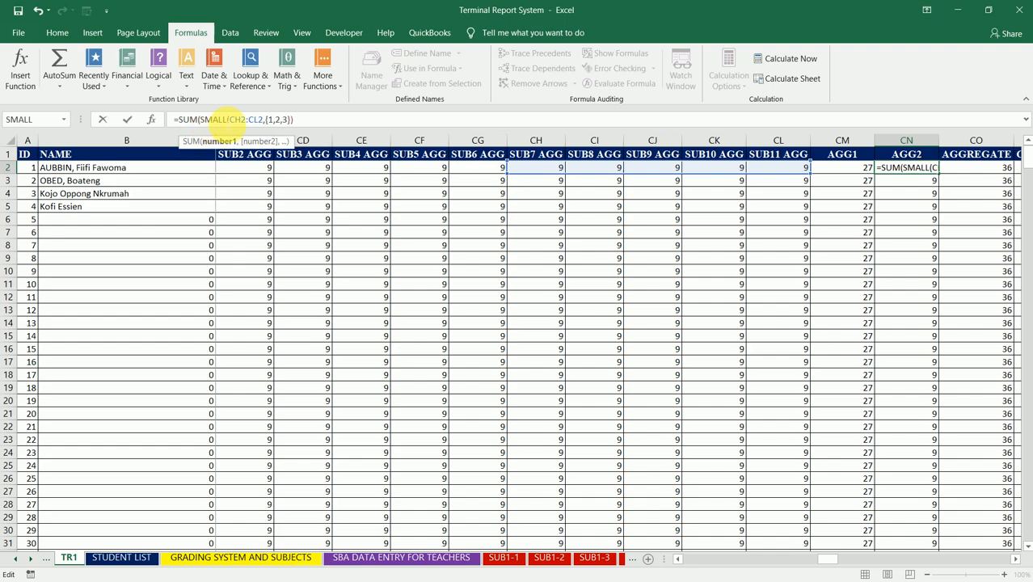
pyautogui.click(229, 119)
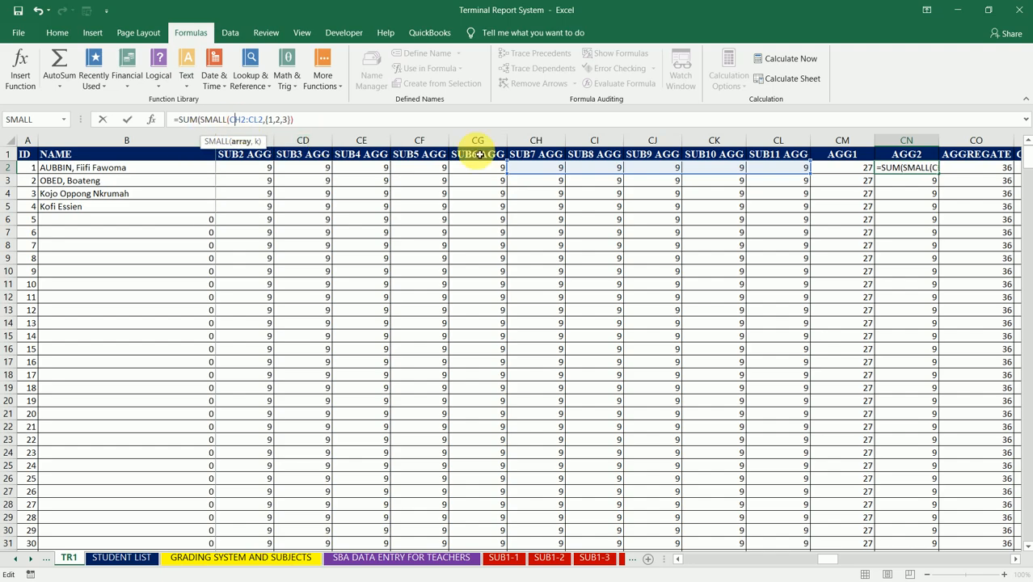
pyautogui.moveTo(509, 173); pyautogui.dragTo(395, 170)
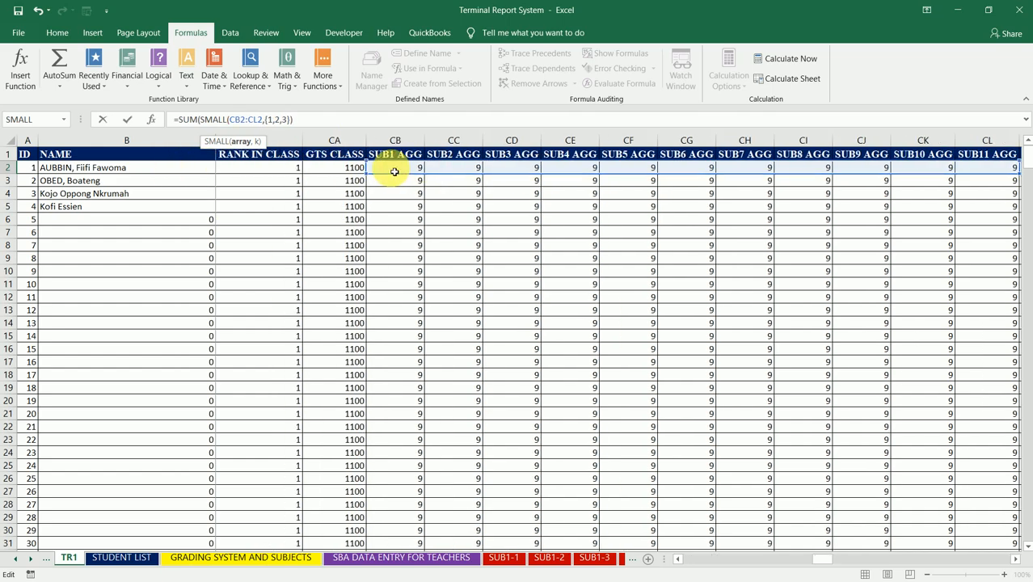
# - Try extending the CN2 array to {1,2,3,4,5,6} and closing the SUM, and discard the whole formula edit
pyautogui.click(288, 120)
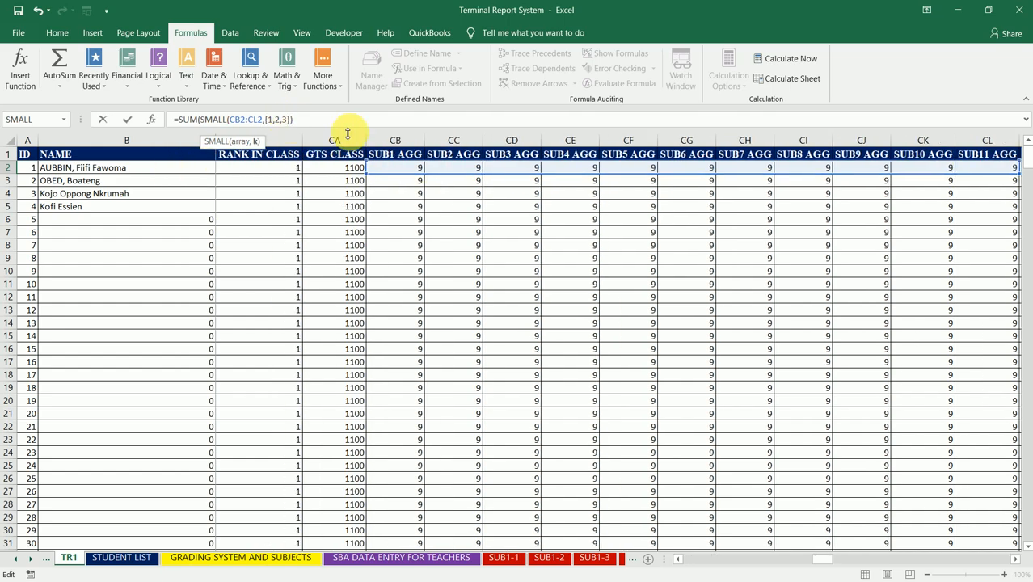
pyautogui.write(',4,5,6}')
pyautogui.click(361, 121)
pyautogui.write(')')
pyautogui.moveTo(825, 565); pyautogui.dragTo(832, 563)
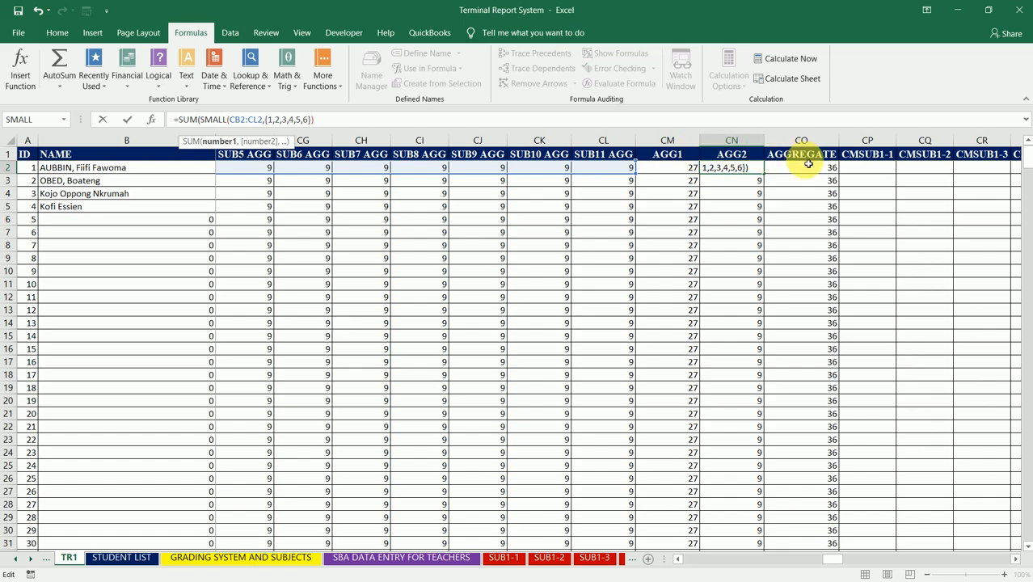
pyautogui.write(')')
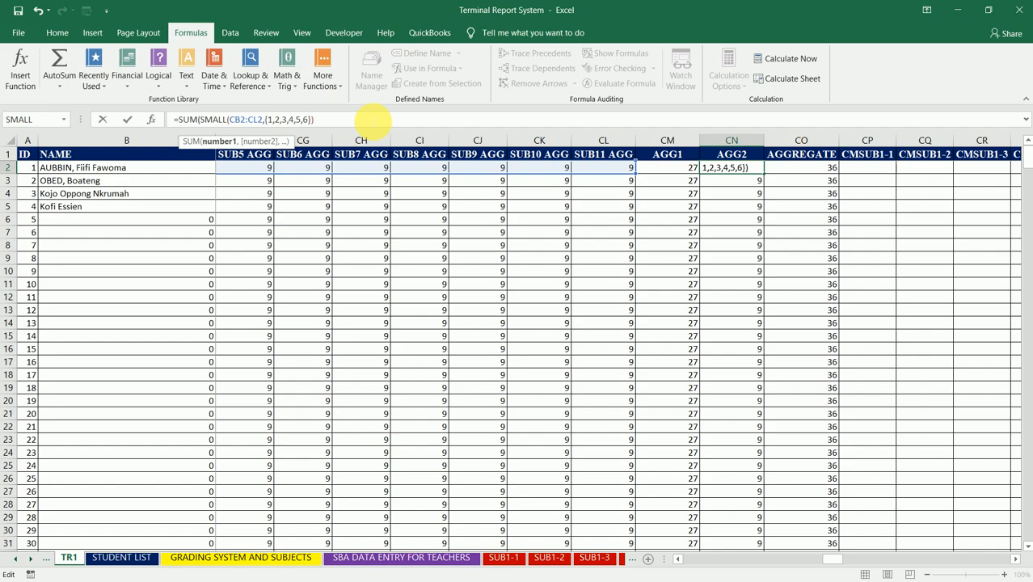
pyautogui.press('Escape')
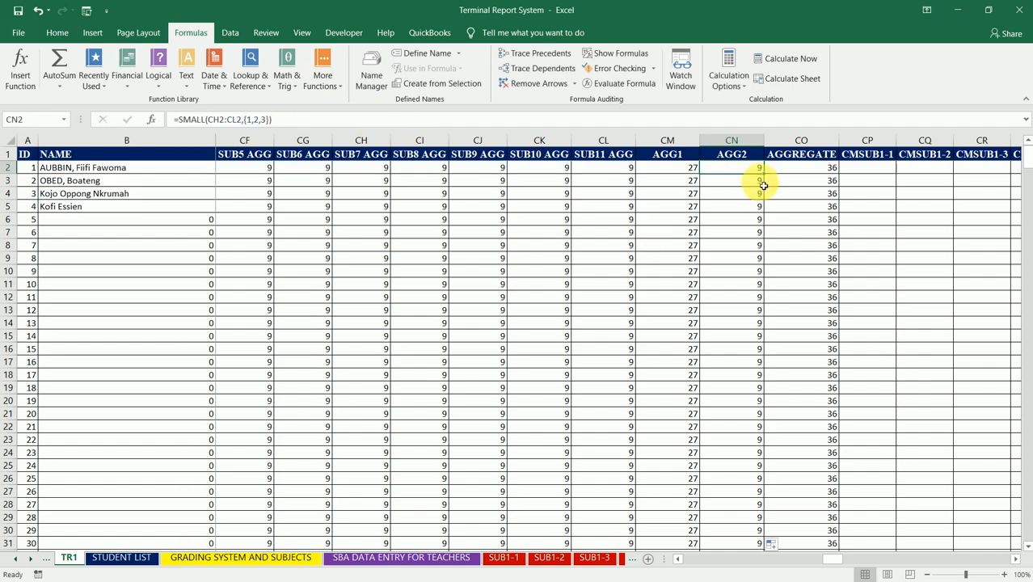
# - Fill the AGG2 and AGG1 formulas from row 2 down their columns again
pyautogui.hotkey('ctrl', 'shift', 'Down')
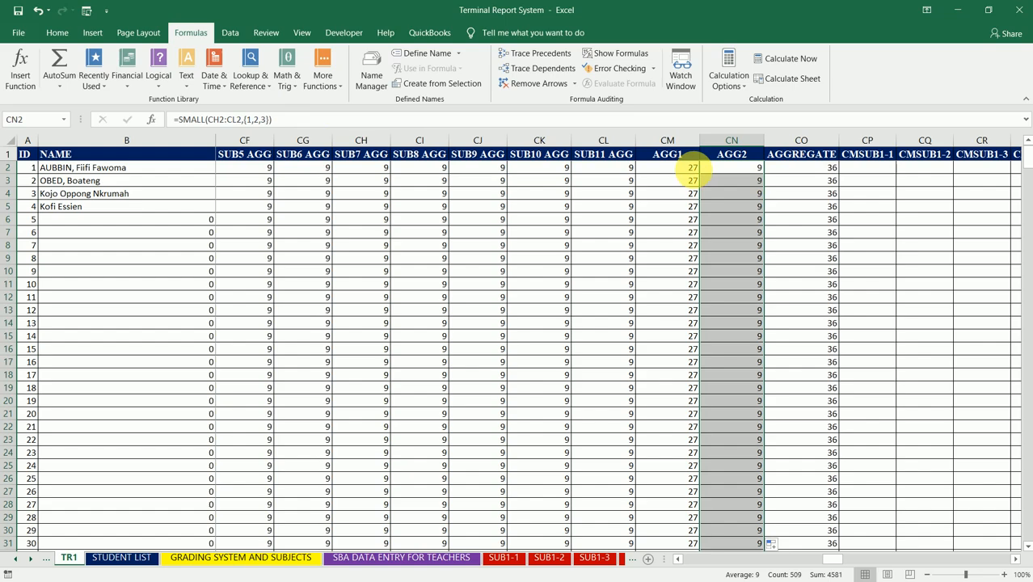
pyautogui.click(691, 168)
pyautogui.doubleClick(704, 178)
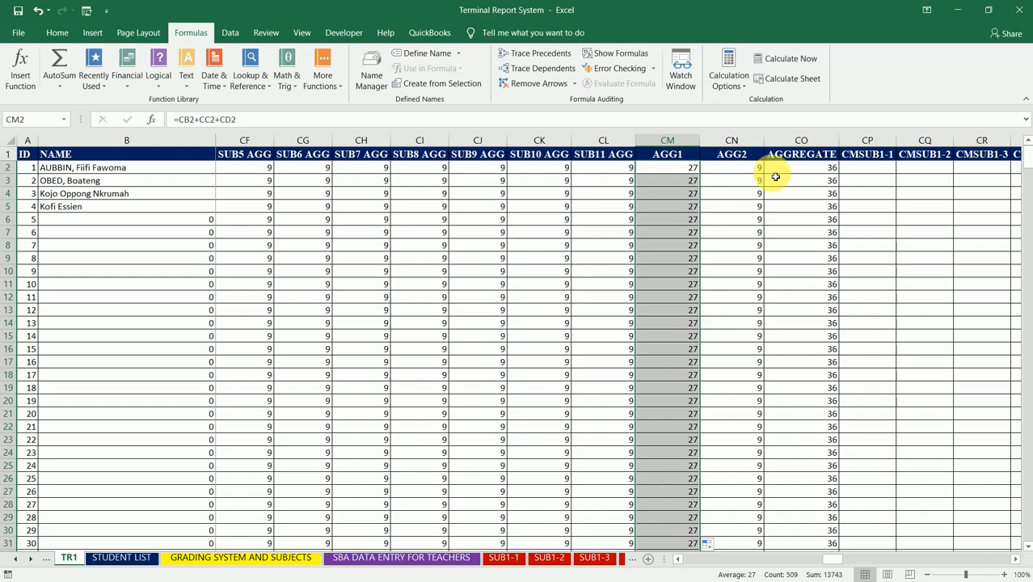
# - Check the row 2 formulas in the AGG1, AGG2 and AGGREGATE columns
pyautogui.click(802, 173)
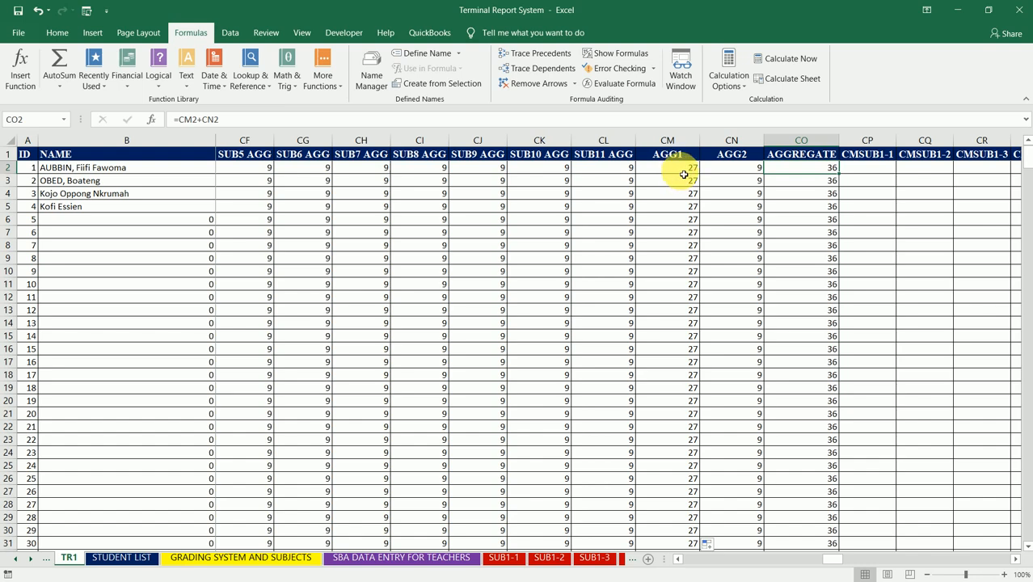
pyautogui.click(683, 172)
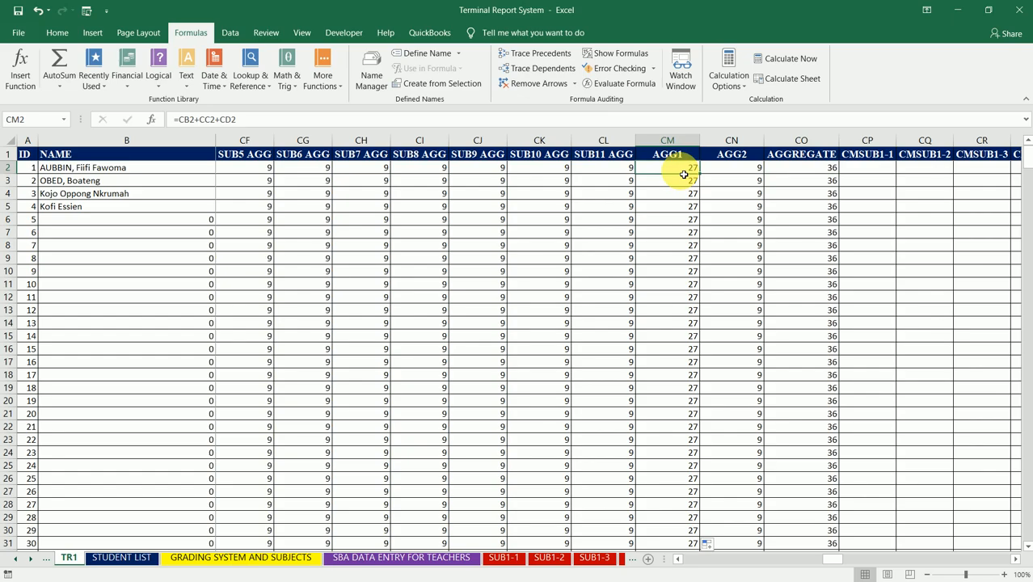
pyautogui.click(721, 171)
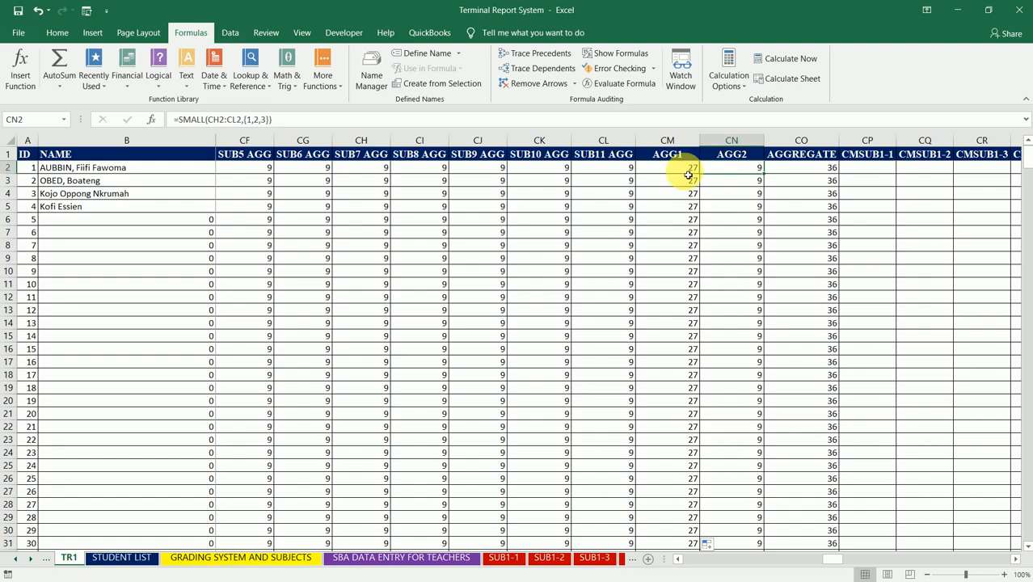
pyautogui.click(801, 174)
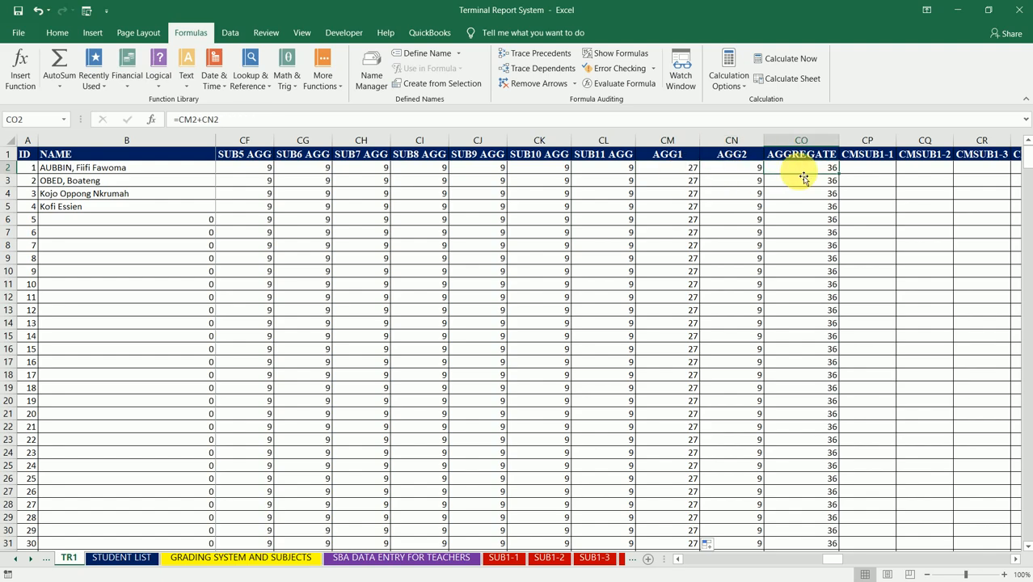
# - Examine the column headers that follow AGGREGATE, from the CMSUB1 group through to the CMSUB11 group
pyautogui.press('Right')
pyautogui.press('Right')
pyautogui.press('Right')
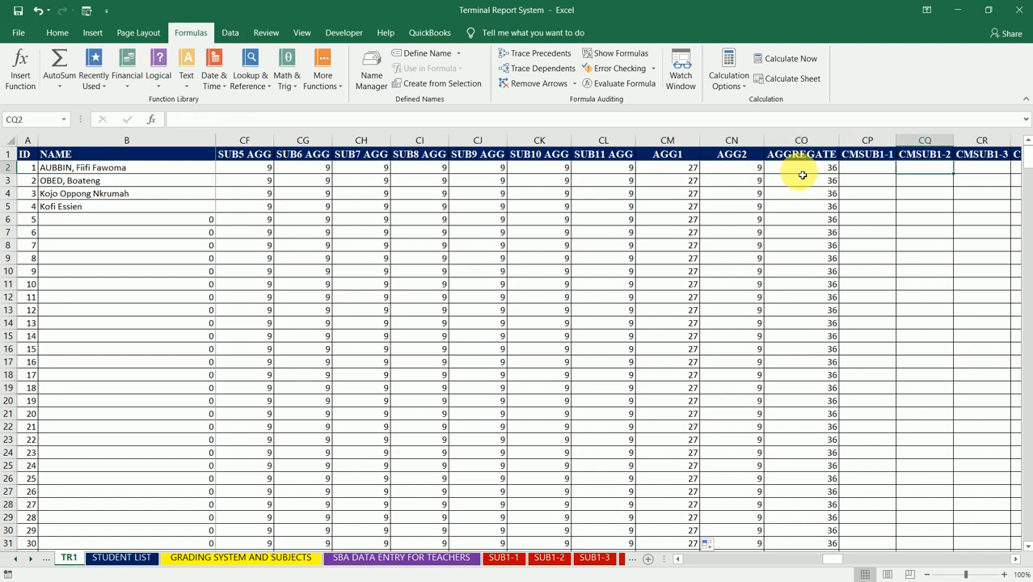
pyautogui.press('Right')
pyautogui.press('Right')
pyautogui.press('Right')
pyautogui.press('Right')
pyautogui.press('Right')
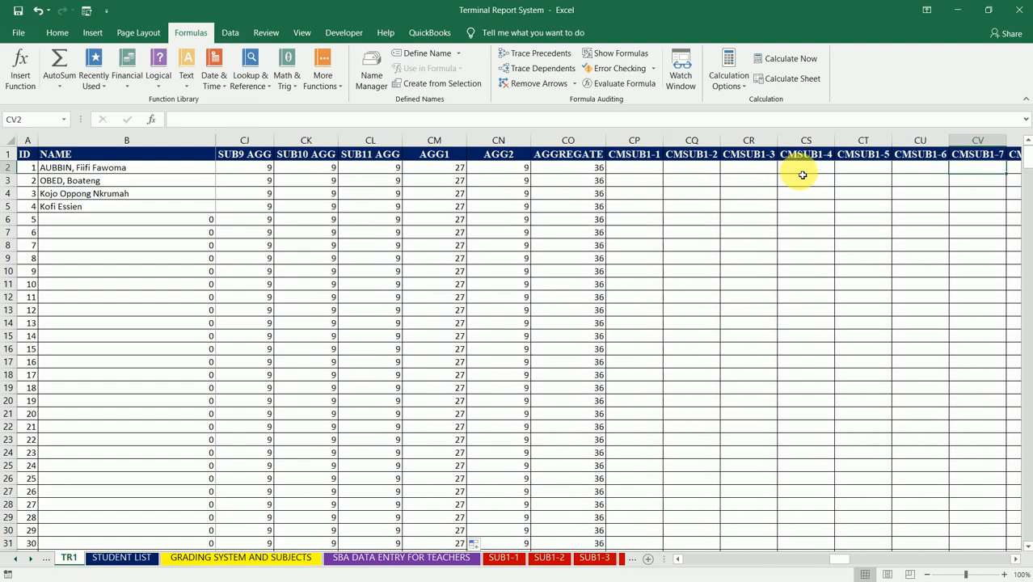
pyautogui.press('Right')
pyautogui.press('Right')
pyautogui.press('Right')
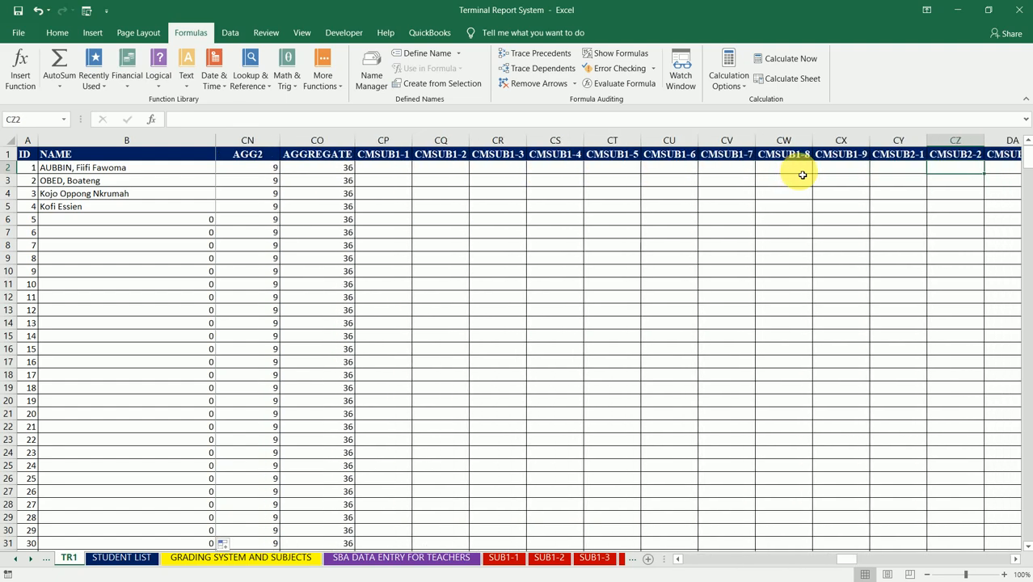
pyautogui.press('Right')
pyautogui.press('Right')
pyautogui.press('Right')
pyautogui.press('Right')
pyautogui.press('Right')
pyautogui.press('Right')
pyautogui.press('Right')
pyautogui.press('Right')
pyautogui.press('Right')
pyautogui.press('Right')
pyautogui.press('Right')
pyautogui.press('Right')
pyautogui.press('Right')
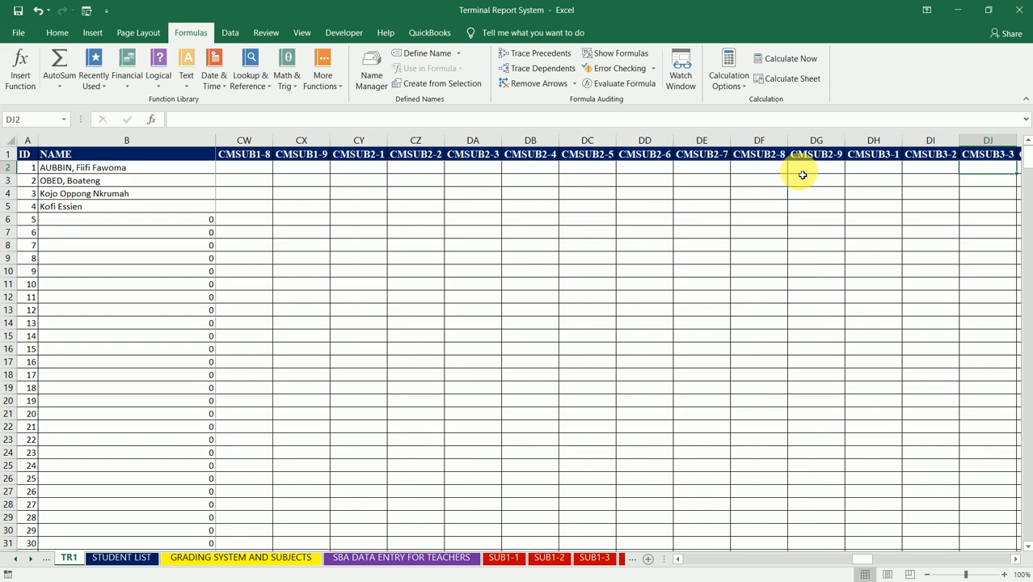
pyautogui.press('Right')
pyautogui.press('Right')
pyautogui.press('Right')
pyautogui.press('Right')
pyautogui.press('Right')
pyautogui.press('Right')
pyautogui.press('Right')
pyautogui.press('Right')
pyautogui.press('Right')
pyautogui.press('Right')
pyautogui.press('Right')
pyautogui.press('Right')
pyautogui.press('Right')
pyautogui.press('Right')
pyautogui.press('Right')
pyautogui.press('Right')
pyautogui.press('Right')
pyautogui.press('Right')
pyautogui.press('Right')
pyautogui.press('Right')
pyautogui.press('Right')
pyautogui.press('Right')
pyautogui.press('Right')
pyautogui.press('Right')
pyautogui.press('Right')
pyautogui.press('Right')
pyautogui.press('Right')
pyautogui.press('Right')
pyautogui.press('Right')
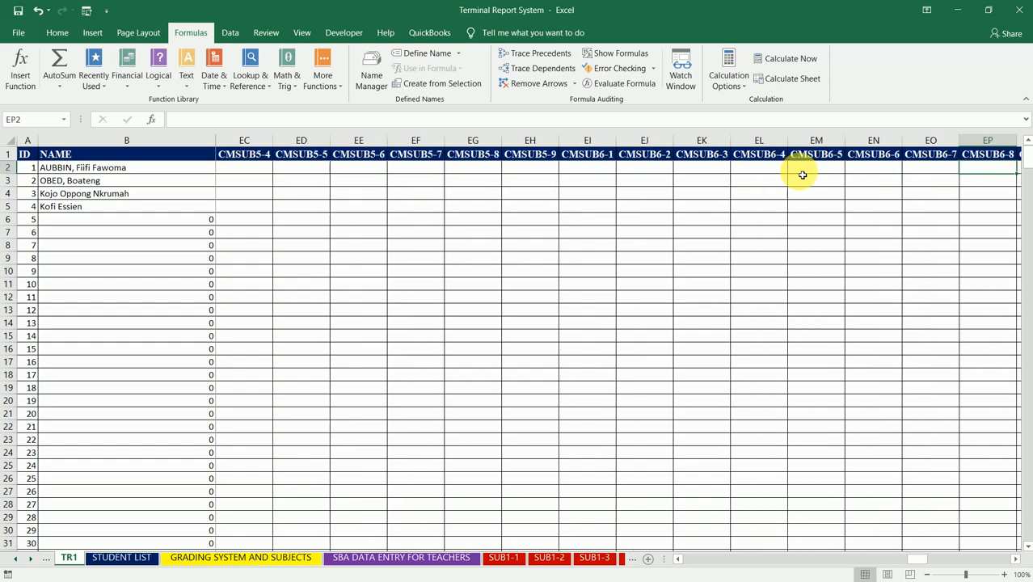
pyautogui.press('Right')
pyautogui.press('Right')
pyautogui.press('Right')
pyautogui.press('Right')
pyautogui.press('Right')
pyautogui.press('Right')
pyautogui.press('Right')
pyautogui.press('Right')
pyautogui.press('Right')
pyautogui.press('Right')
pyautogui.press('Right')
pyautogui.press('Right')
pyautogui.press('Right')
pyautogui.press('Right')
pyautogui.press('Right')
pyautogui.press('Right')
pyautogui.press('Right')
pyautogui.press('Right')
pyautogui.press('Right')
pyautogui.press('Right')
pyautogui.press('Right')
pyautogui.press('Right')
pyautogui.press('Right')
pyautogui.press('Right')
pyautogui.press('Right')
pyautogui.press('Right')
pyautogui.press('Right')
pyautogui.press('Right')
pyautogui.press('Right')
pyautogui.press('Right')
pyautogui.press('Right')
pyautogui.press('Right')
pyautogui.press('Right')
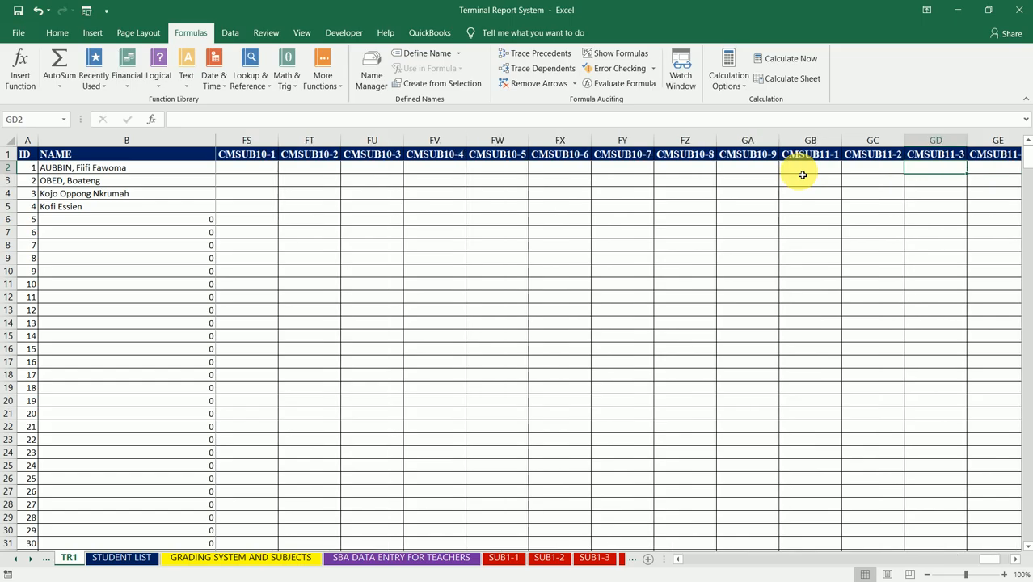
# - Review the CMSUB headers from CMSUB11-9 back to CMSUB1-1 beside the AGGREGATE column
pyautogui.press('Left')
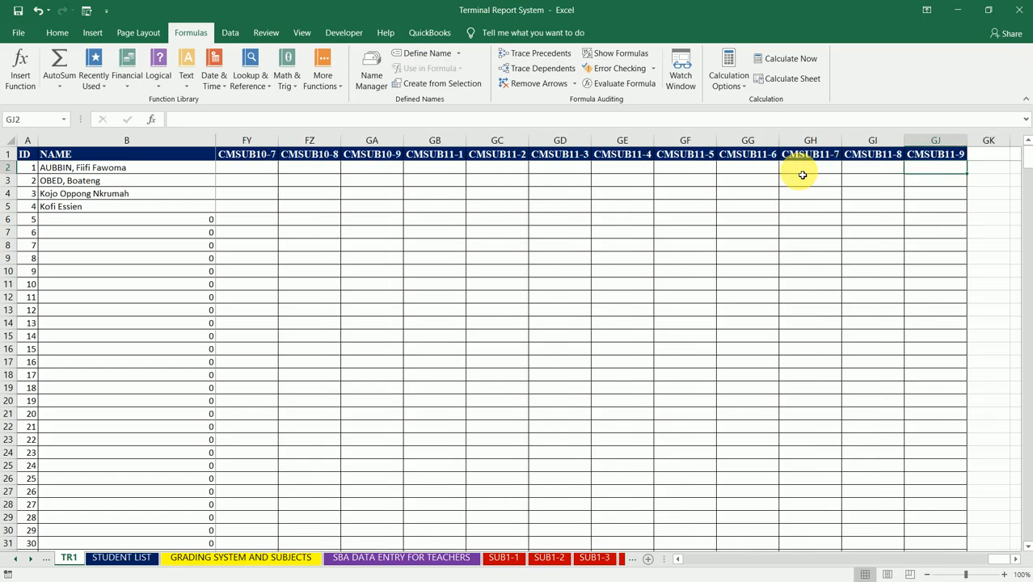
pyautogui.press('Left')
pyautogui.press('Left')
pyautogui.press('Left')
pyautogui.press('Left')
pyautogui.press('Left')
pyautogui.press('Left')
pyautogui.press('Left')
pyautogui.press('Left')
pyautogui.press('Left')
pyautogui.press('Left')
pyautogui.press('Left')
pyautogui.press('Left')
pyautogui.press('Left')
pyautogui.press('Left')
pyautogui.press('Left')
pyautogui.press('Left')
pyautogui.press('Left')
pyautogui.press('Left')
pyautogui.press('Left')
pyautogui.press('Left')
pyautogui.press('Left')
pyautogui.press('Left')
pyautogui.press('Left')
pyautogui.press('Left')
pyautogui.press('Left')
pyautogui.press('Left')
pyautogui.press('Left')
pyautogui.press('Left')
pyautogui.press('Left')
pyautogui.press('Left')
pyautogui.press('Left')
pyautogui.press('Left')
pyautogui.press('Left')
pyautogui.press('Left')
pyautogui.press('Left')
pyautogui.press('Left')
pyautogui.press('Left')
pyautogui.press('Left')
pyautogui.press('Left')
pyautogui.press('Left')
pyautogui.press('Left')
pyautogui.press('Left')
pyautogui.press('Left')
pyautogui.press('Left')
pyautogui.press('Left')
pyautogui.press('Left')
pyautogui.press('Left')
pyautogui.press('Left')
pyautogui.press('Left')
pyautogui.press('Left')
pyautogui.press('Left')
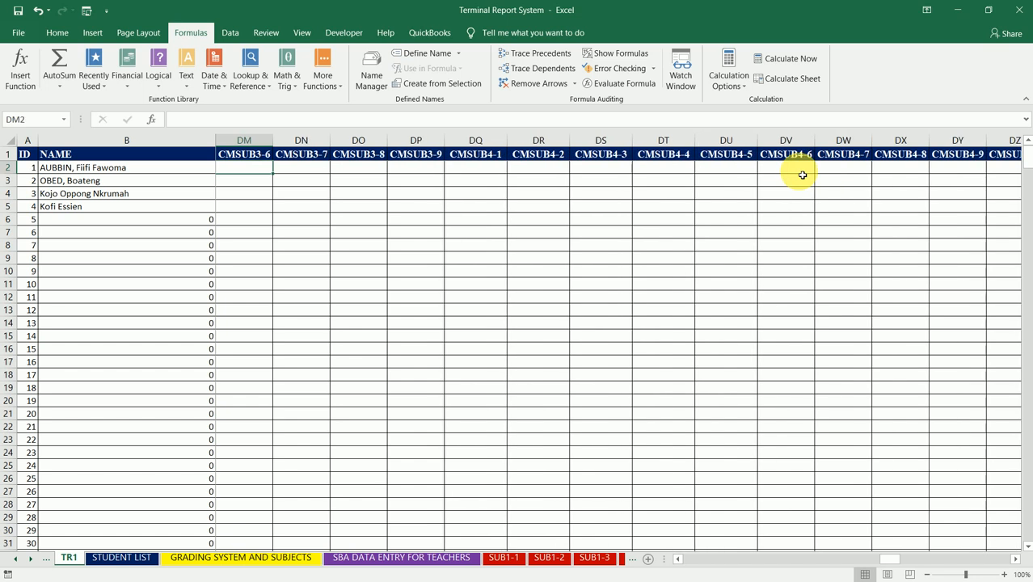
pyautogui.press('Left')
pyautogui.press('Left')
pyautogui.press('Left')
pyautogui.press('Left')
pyautogui.press('Left')
pyautogui.press('Left')
pyautogui.press('Left')
pyautogui.press('Left')
pyautogui.press('Left')
pyautogui.press('Left')
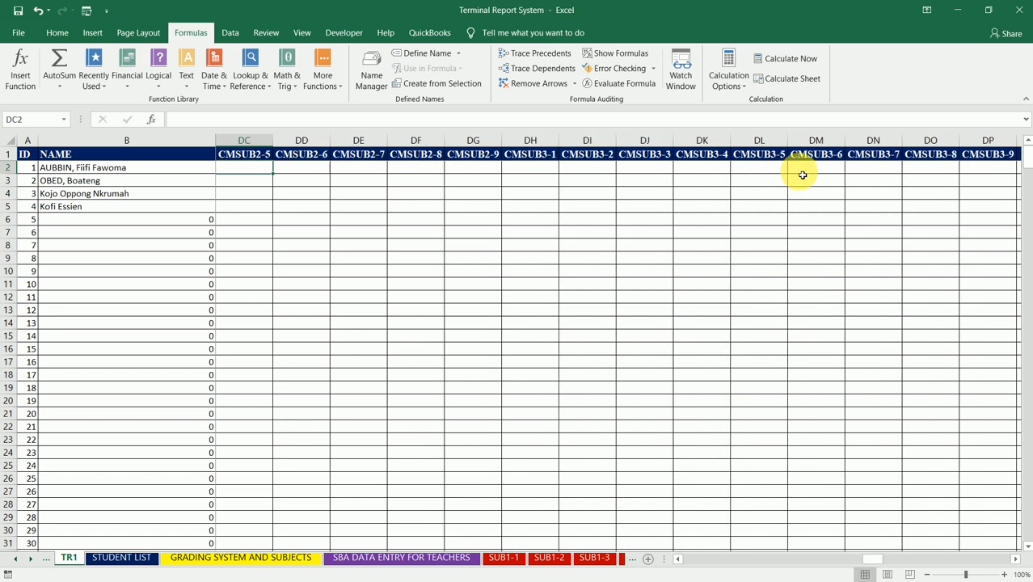
pyautogui.press('Left')
pyautogui.press('Left')
pyautogui.press('Left')
pyautogui.press('Left')
pyautogui.press('Left')
pyautogui.press('Left')
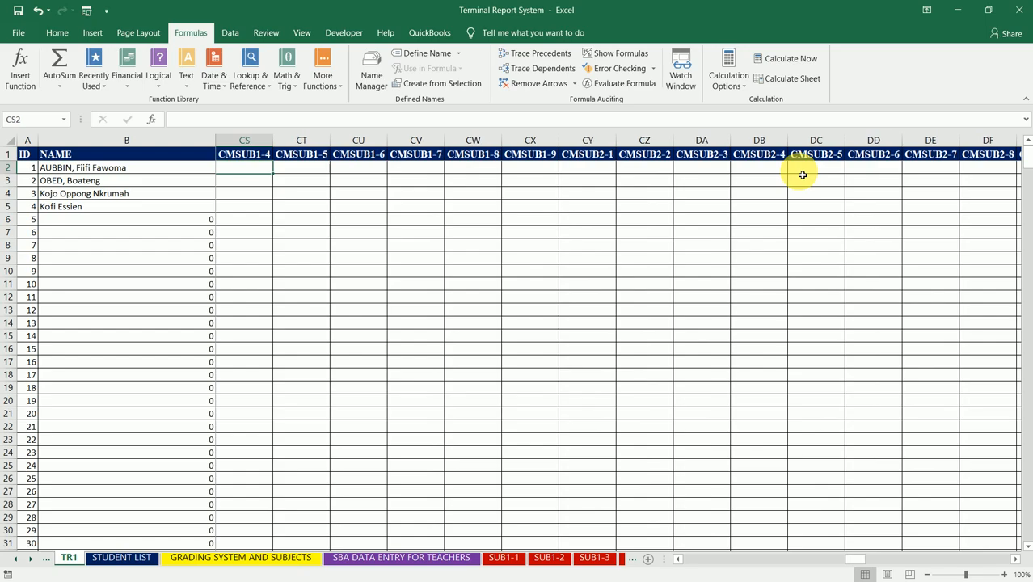
pyautogui.press('Left')
pyautogui.press('Left')
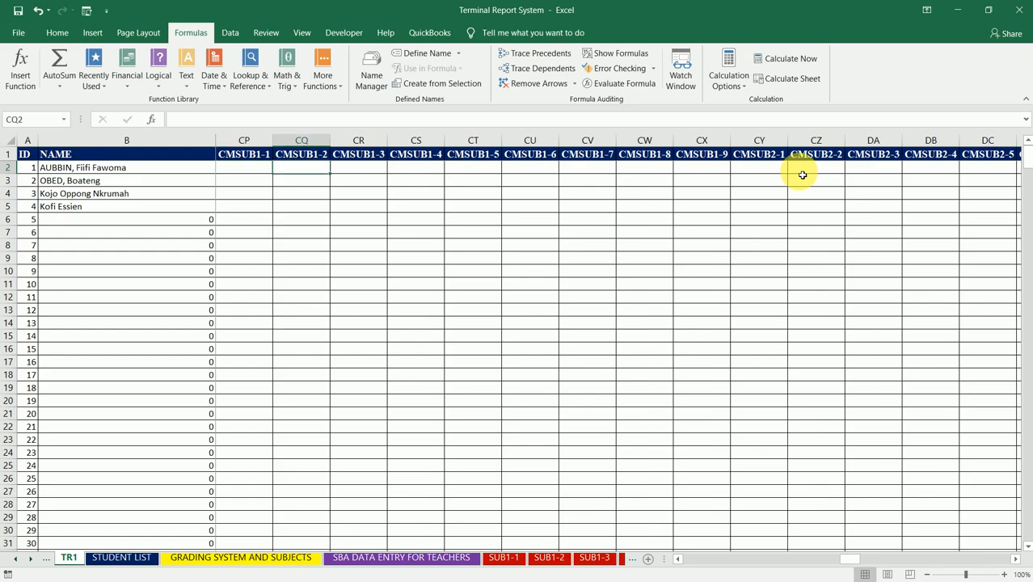
pyautogui.press('Right')
pyautogui.press('Right')
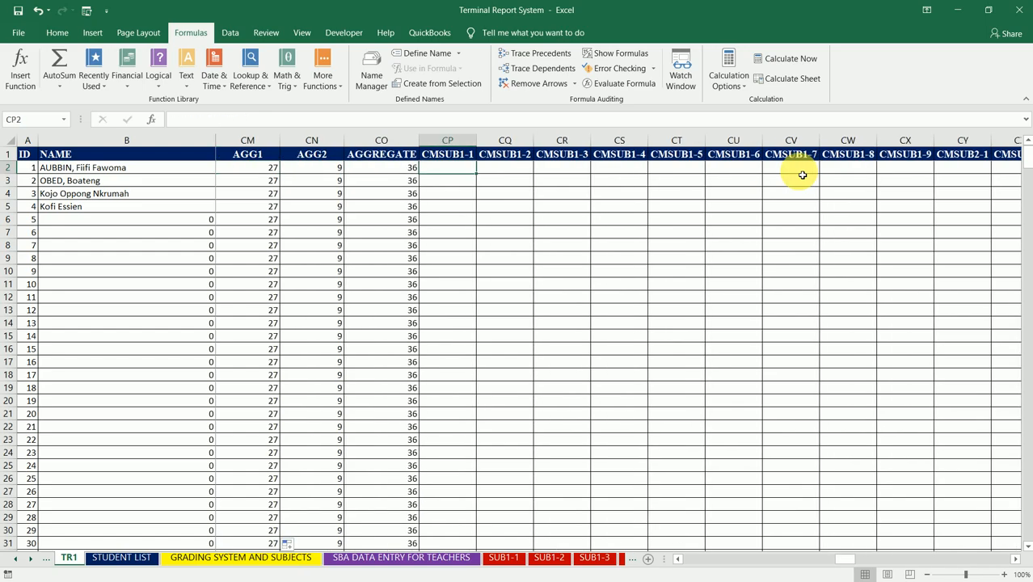
# - Insert a new column between CMSUB1-3 and CMSUB1-4 and title it SUB1AV1
pyautogui.press('Right')
pyautogui.press('Right')
pyautogui.press('Right')
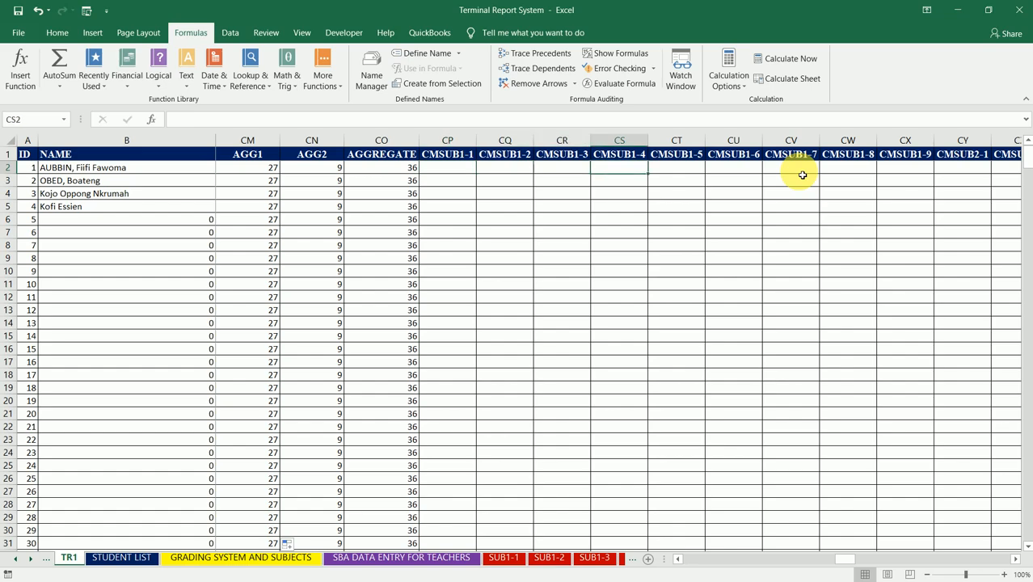
pyautogui.hotkey('alt', 'i')
pyautogui.press('c')
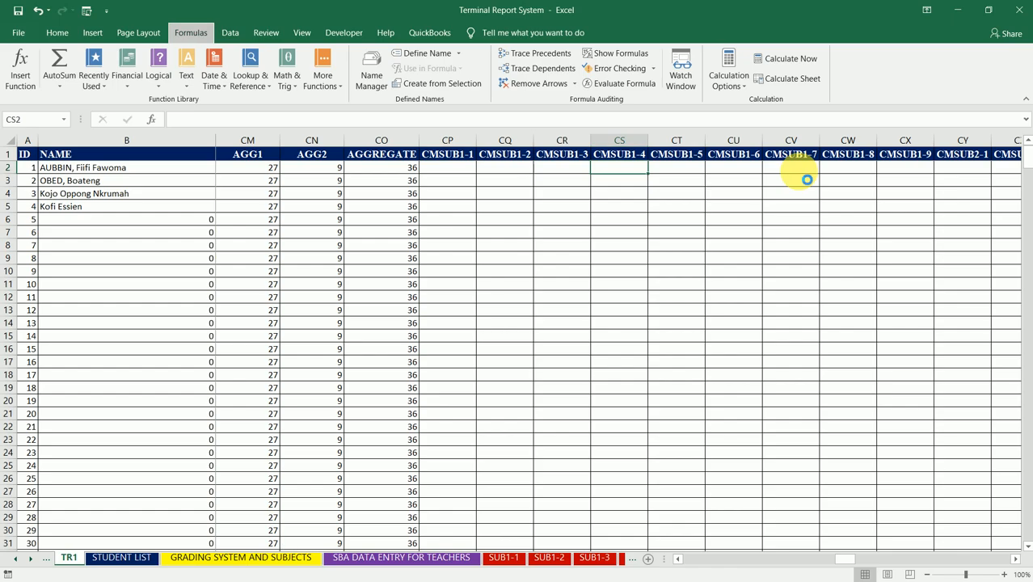
pyautogui.click(629, 157)
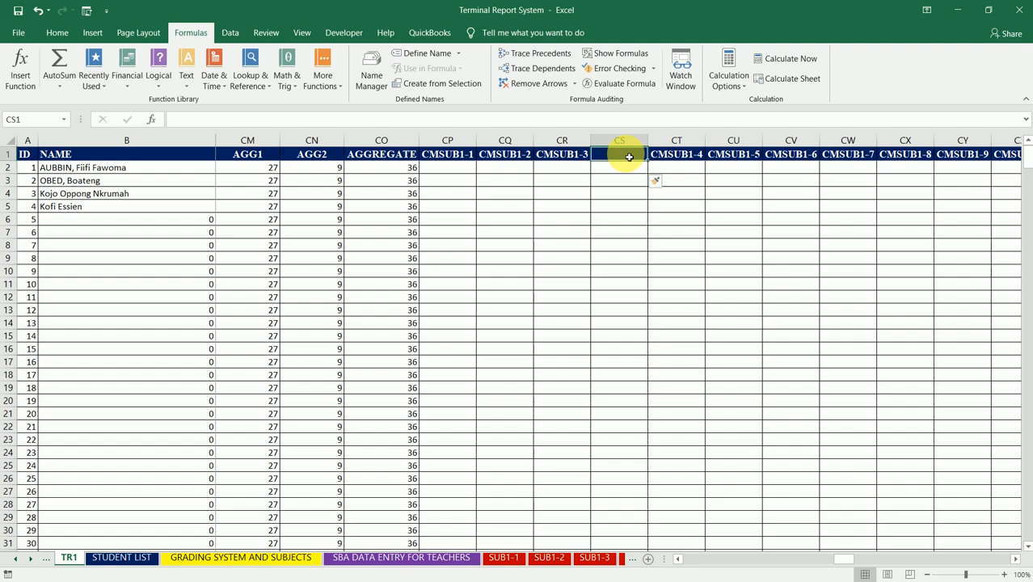
pyautogui.write('SUB1AV')
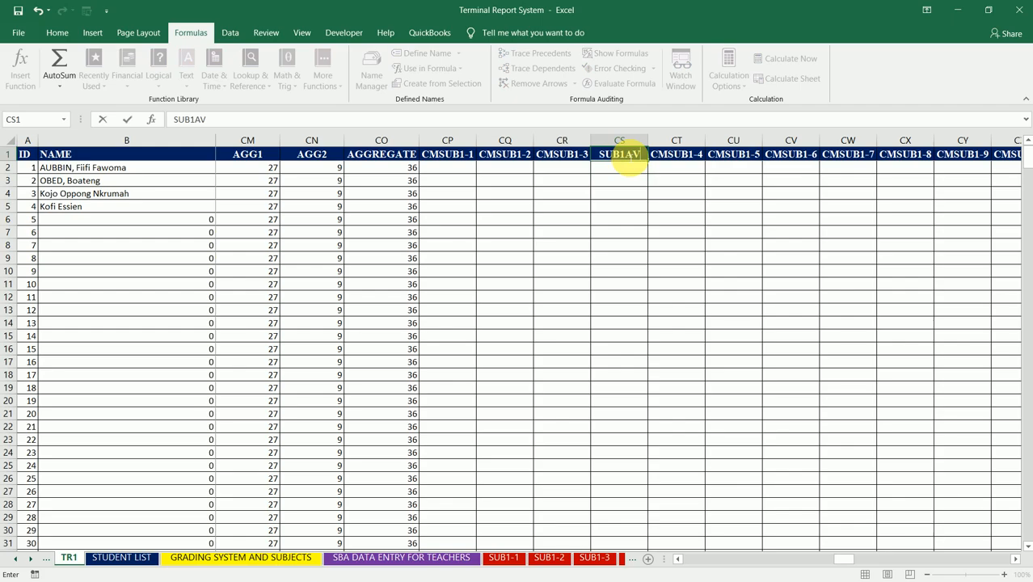
pyautogui.write('1')
pyautogui.press('Return')
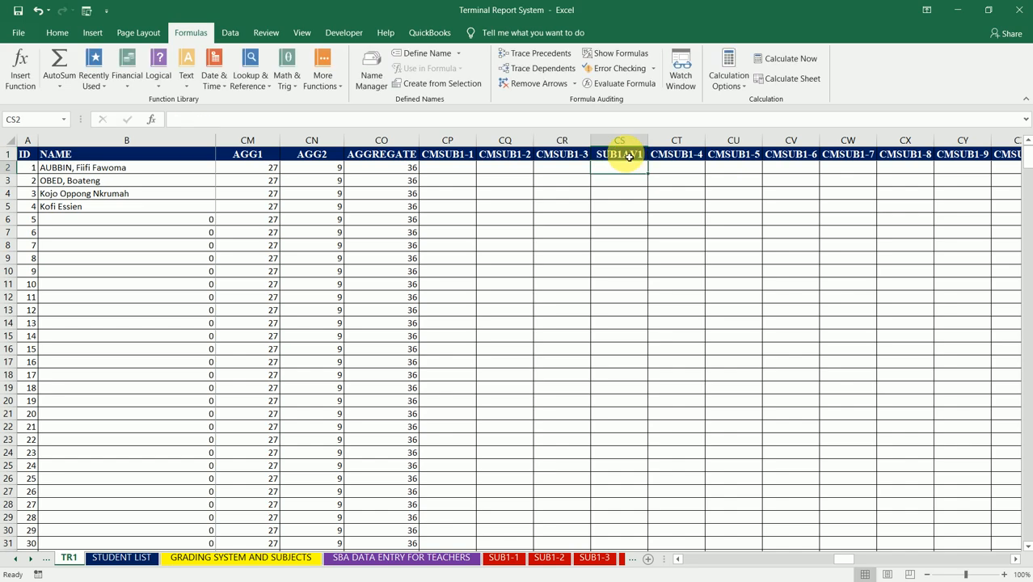
# - Insert a blank column between CMSUB1-6 and CMSUB1-7
pyautogui.press('Right')
pyautogui.press('Right')
pyautogui.press('Right')
pyautogui.press('Right')
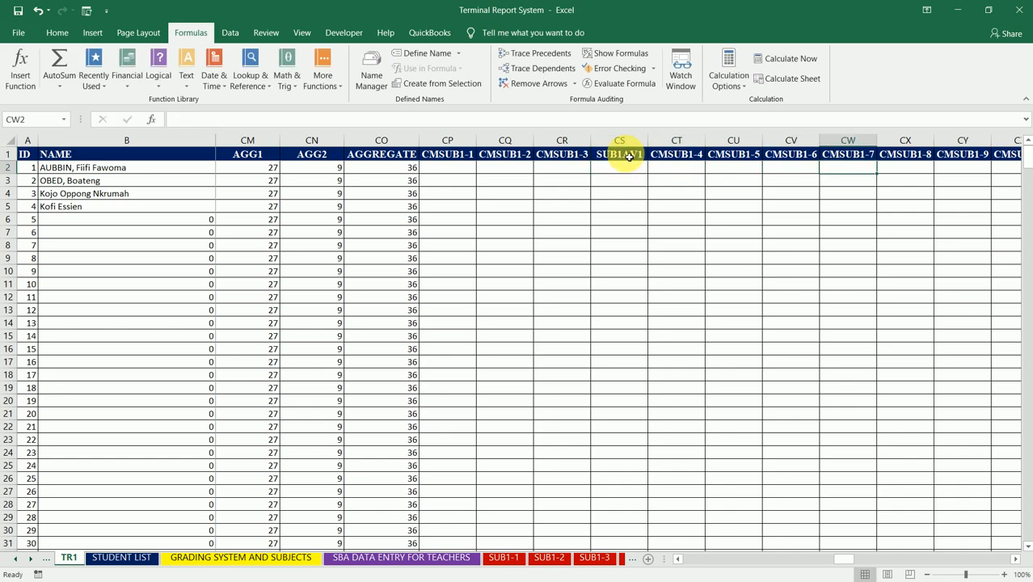
pyautogui.hotkey('alt', 'i')
pyautogui.press('c')
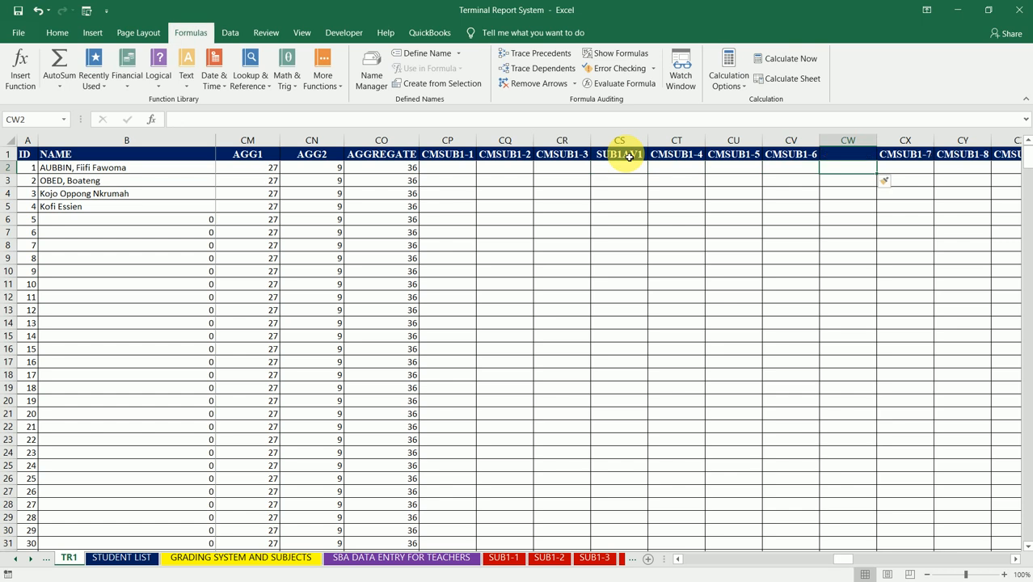
# - Enter SUB1AV2 as the header of the blank column between CMSUB1-6 and CMSUB1-7
pyautogui.press('Up')
pyautogui.press('Left')
pyautogui.press('Left')
pyautogui.press('Left')
pyautogui.press('Left')
pyautogui.press('Left')
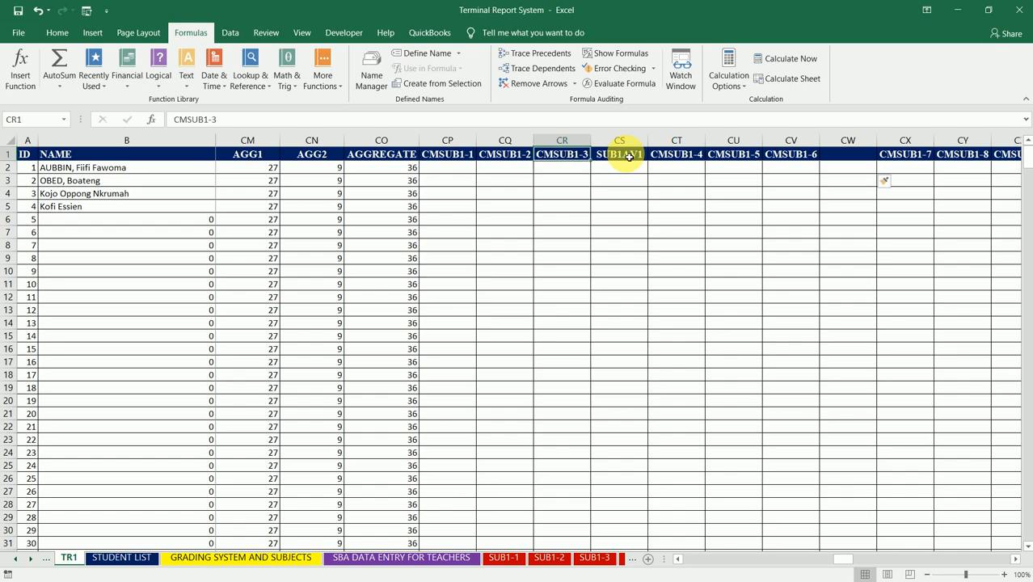
pyautogui.press('Right')
pyautogui.press('Right')
pyautogui.press('Right')
pyautogui.press('Right')
pyautogui.press('Right')
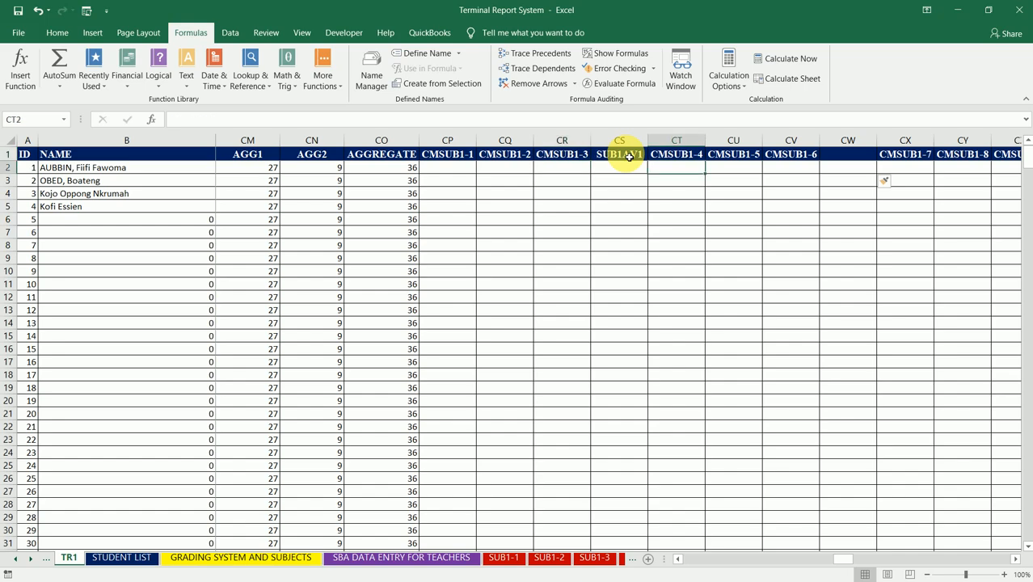
pyautogui.press('Up')
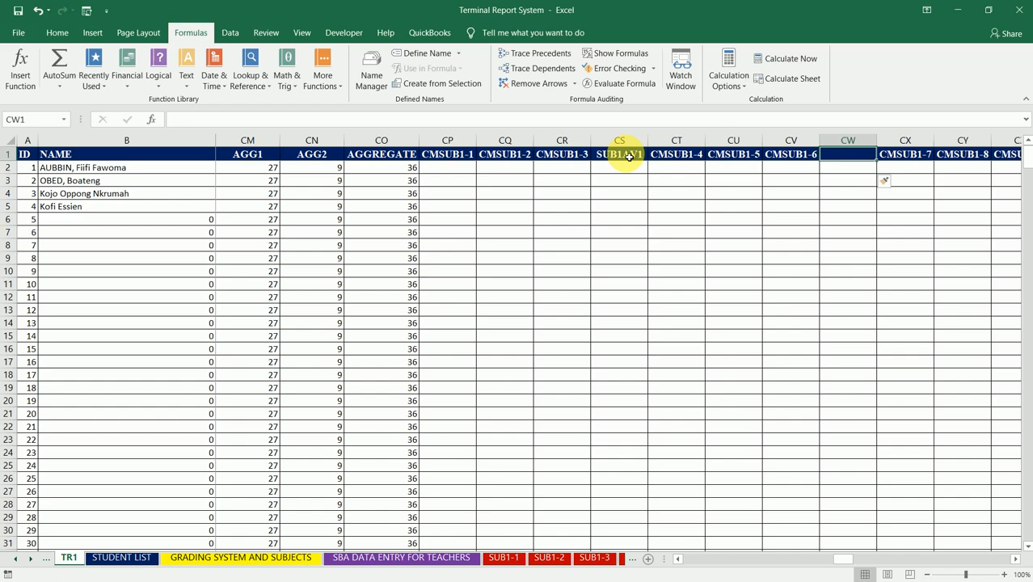
pyautogui.write('SUB1')
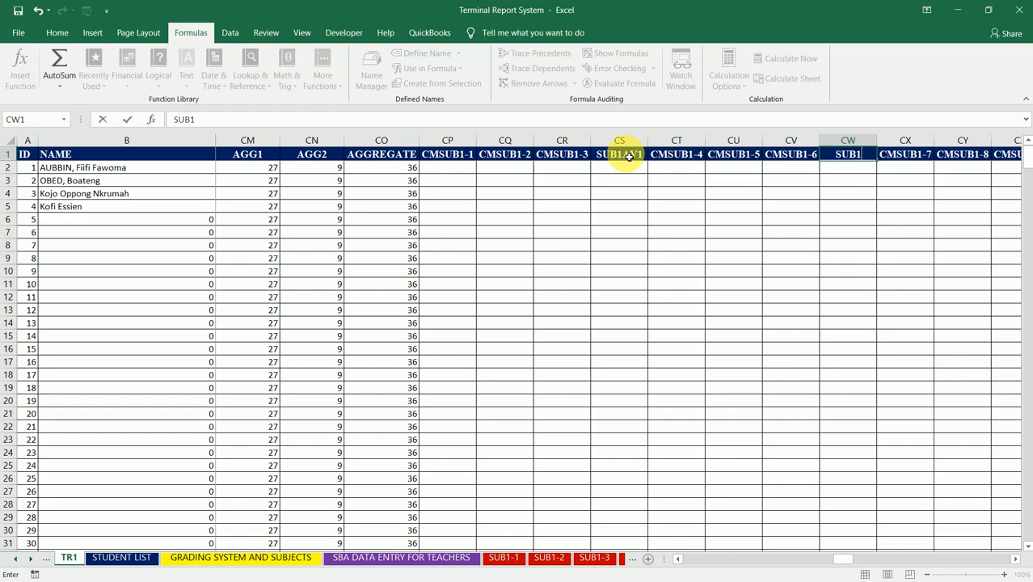
pyautogui.write('AV2')
pyautogui.press('Right')
pyautogui.press('Right')
pyautogui.press('Right')
pyautogui.press('Right')
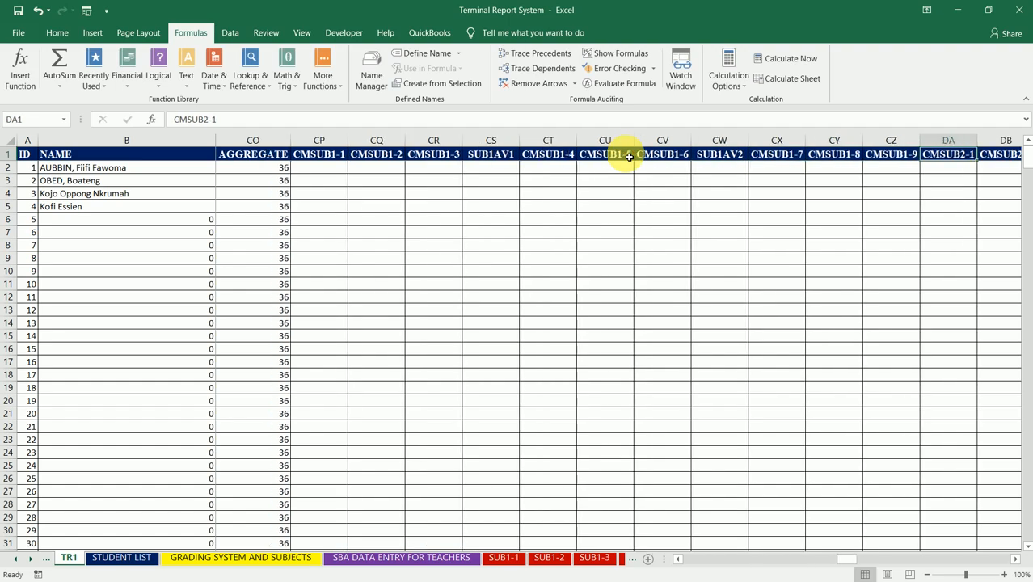
# - Insert a column between CMSUB1-9 and CMSUB2-1 and title it SUB1AV3
pyautogui.press('BackSpace')
pyautogui.write('SUB1AV')
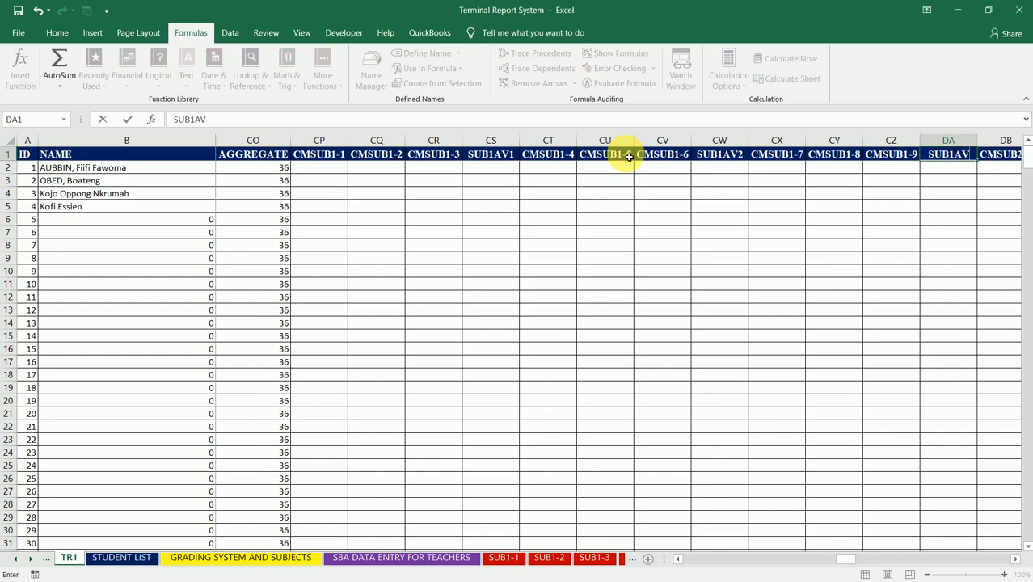
pyautogui.write('3')
pyautogui.press('Tab')
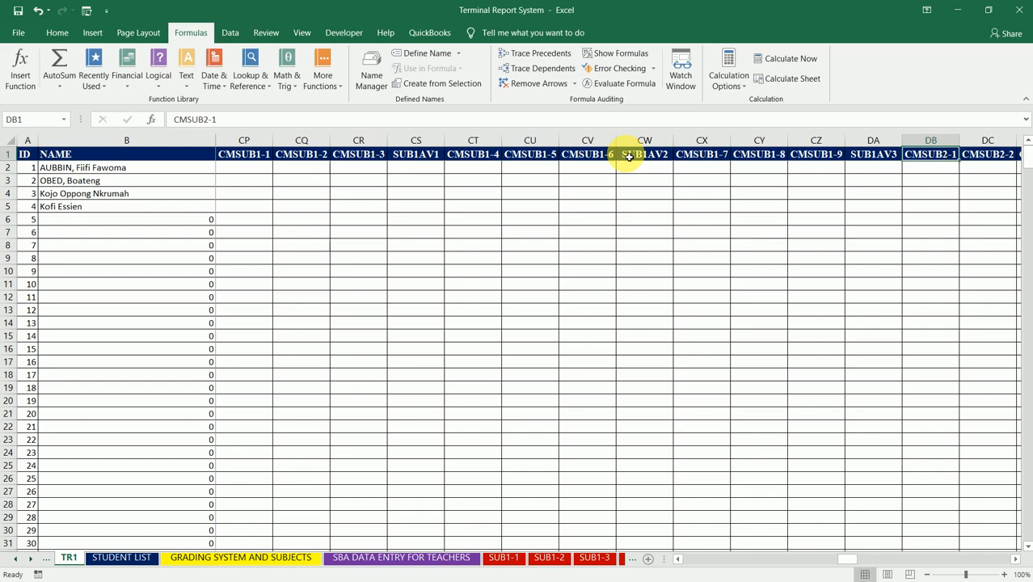
# - Select the CMSUB2-4 header cell as the place for the next average column
pyautogui.press('Left')
pyautogui.press('Right')
pyautogui.press('Right')
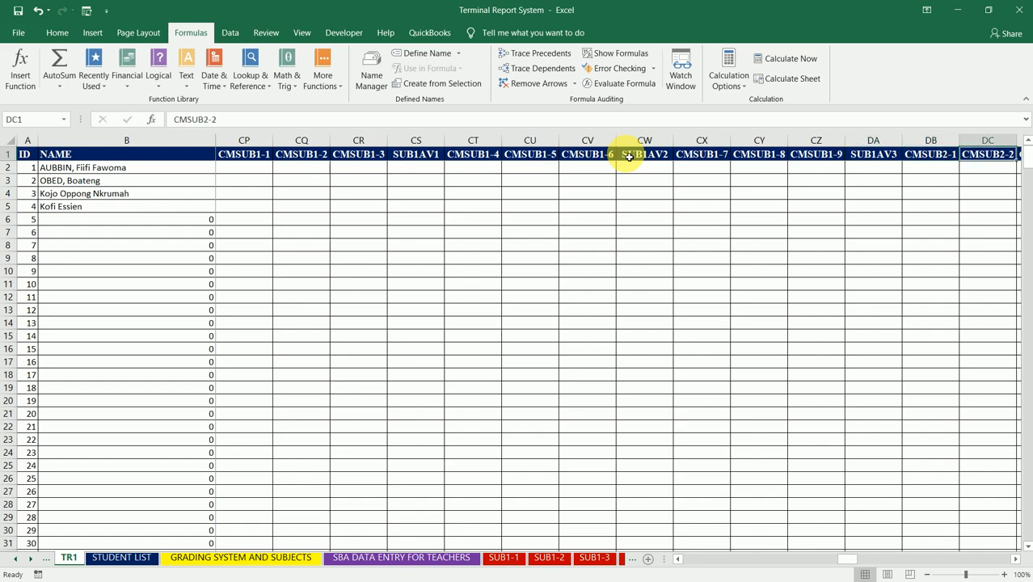
pyautogui.press('Right')
pyautogui.press('Right')
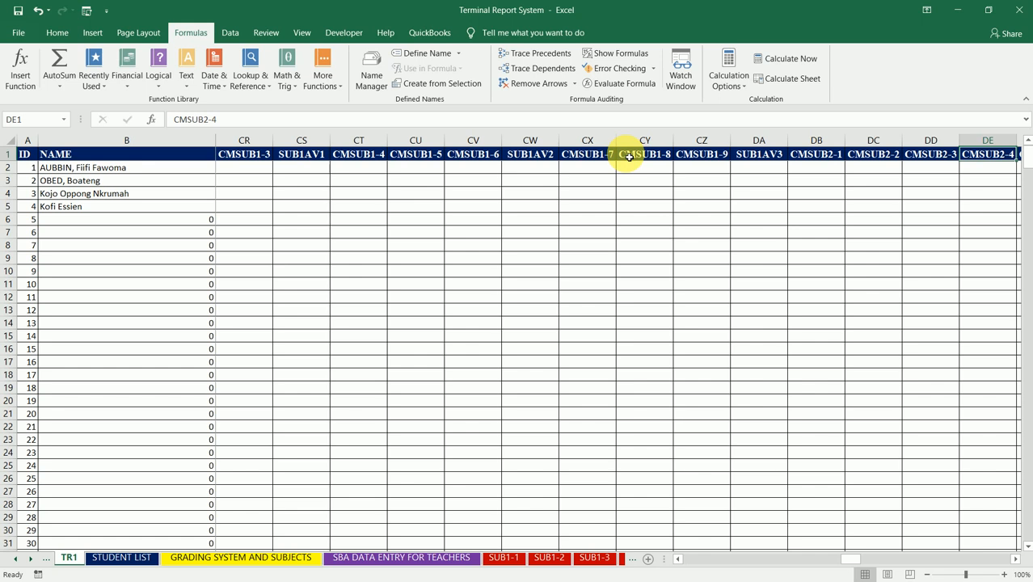
# - Insert a column between CMSUB2-3 and CMSUB2-4 and title it SUB2AV1
pyautogui.press('Delete')
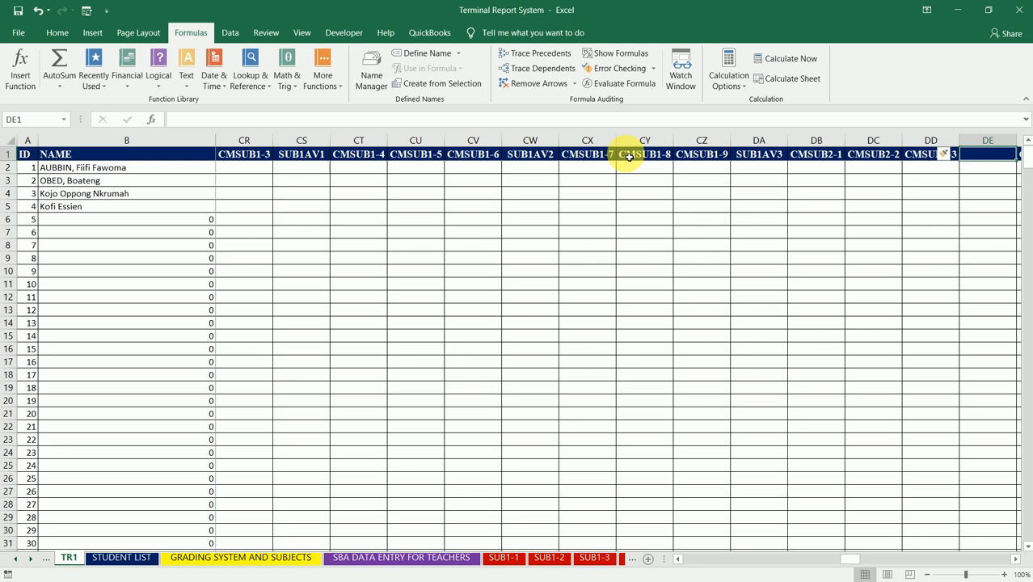
pyautogui.write('SUB2')
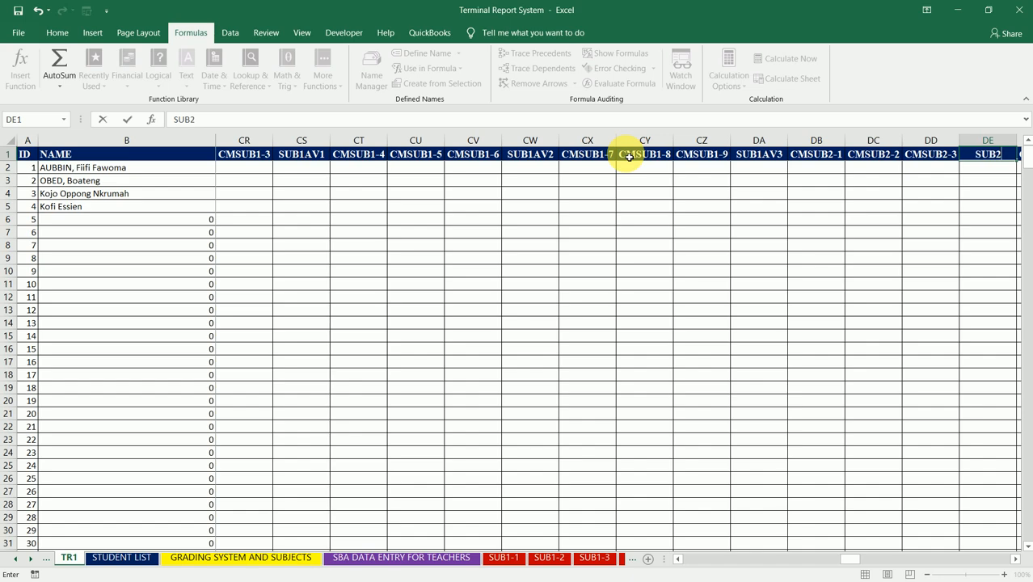
pyautogui.write('AV1')
pyautogui.press('Return')
# - Insert a column between CMSUB2-6 and CMSUB2-7 and title it SUB2AV2
pyautogui.press('Right')
pyautogui.press('Right')
pyautogui.press('Right')
pyautogui.press('Right')
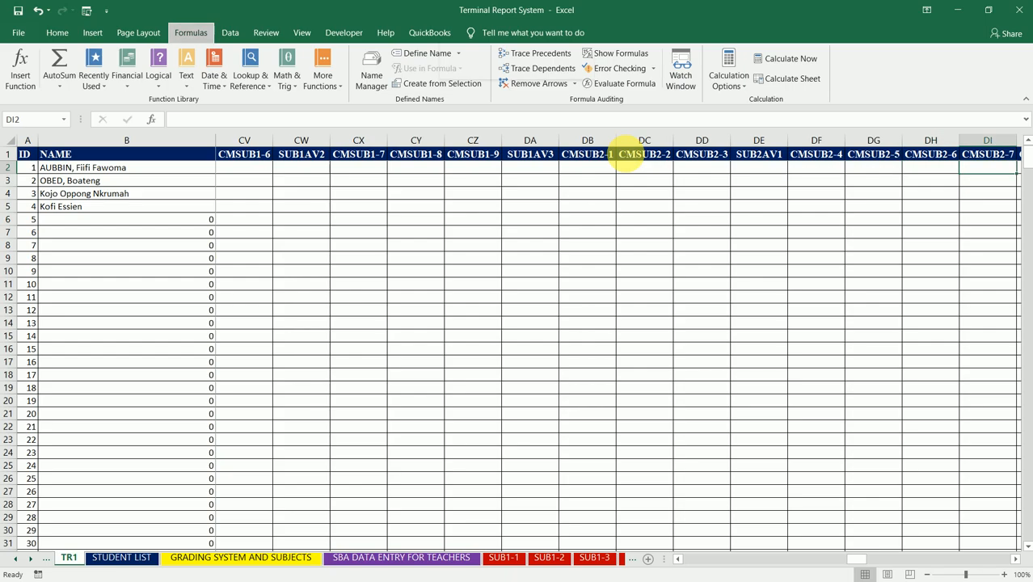
pyautogui.hotkey('alt', 'i')
pyautogui.press('c')
pyautogui.press('Up')
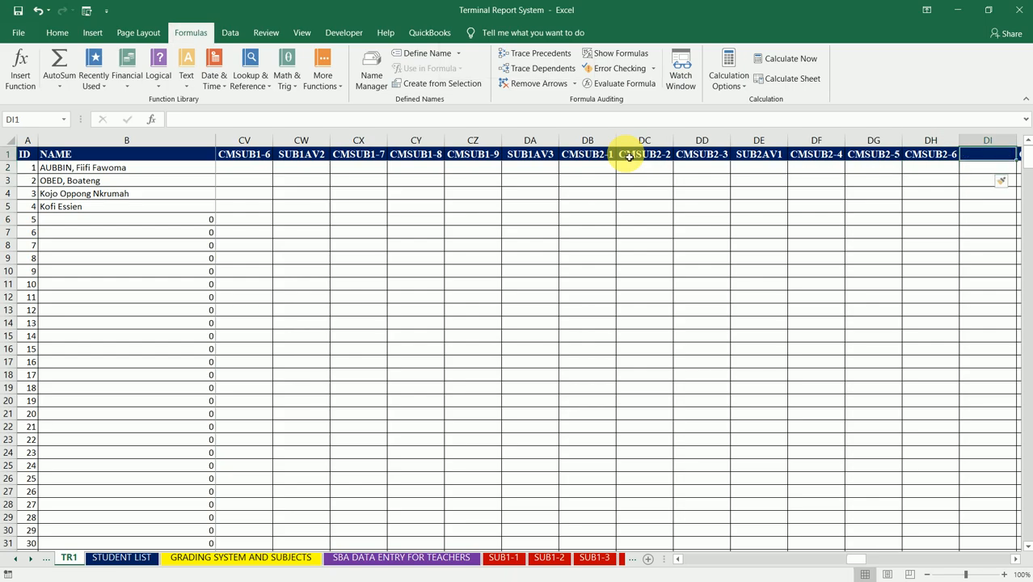
pyautogui.write('SUB2')
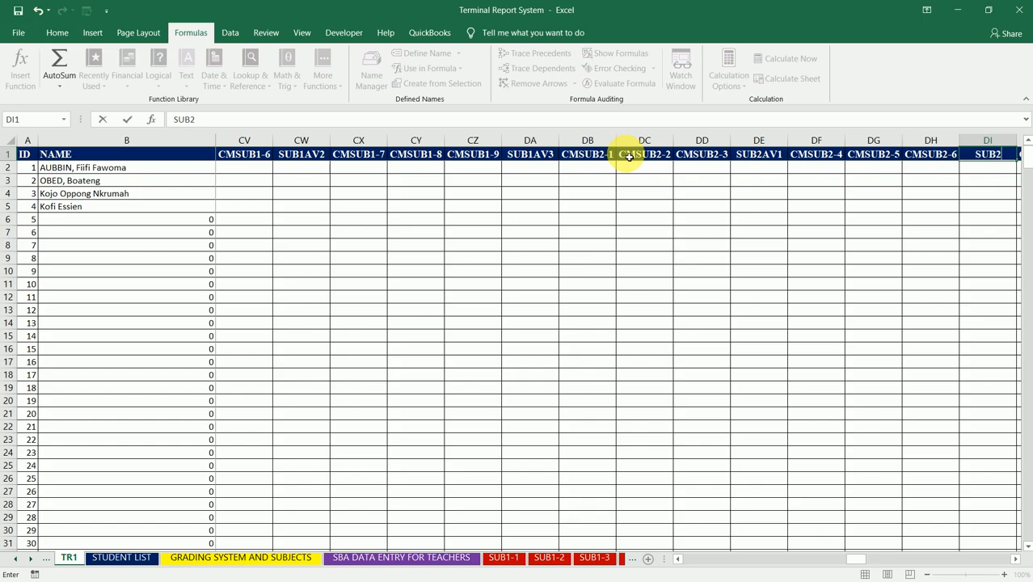
pyautogui.write('AV2')
pyautogui.press('Tab')
pyautogui.press('Tab')
pyautogui.press('Tab')
pyautogui.press('Tab')
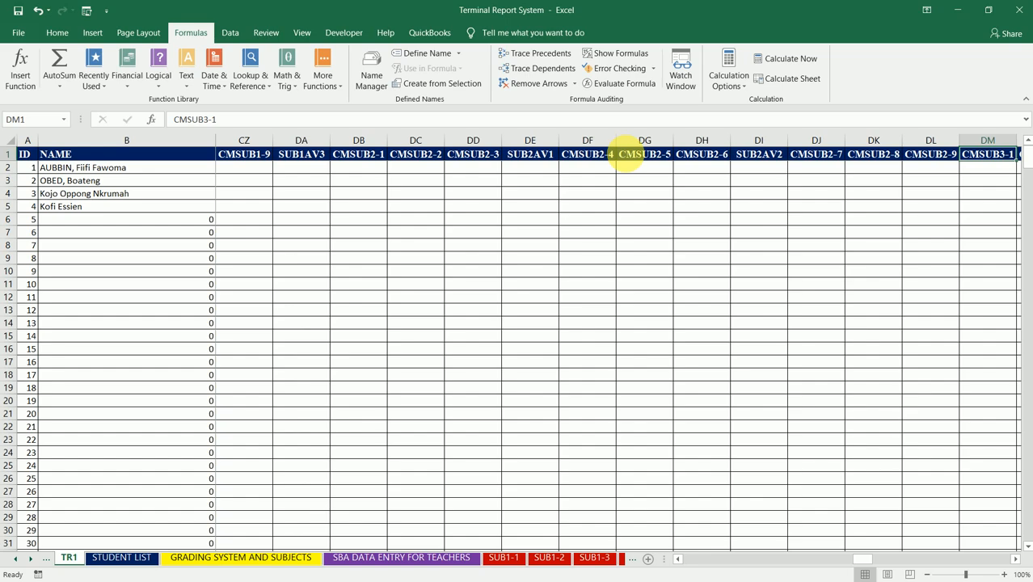
# - Insert a column between CMSUB2-9 and CMSUB3-1 and title it SUB2AV3
pyautogui.write('SUB2AV')
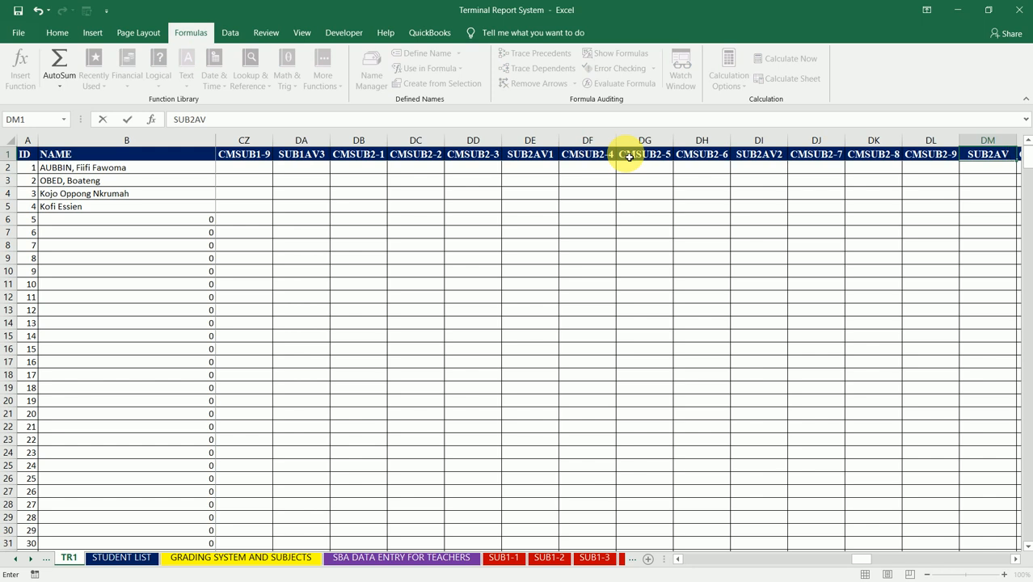
pyautogui.write('3')
pyautogui.press('Tab')
pyautogui.press('Tab')
pyautogui.press('Tab')
pyautogui.press('Tab')
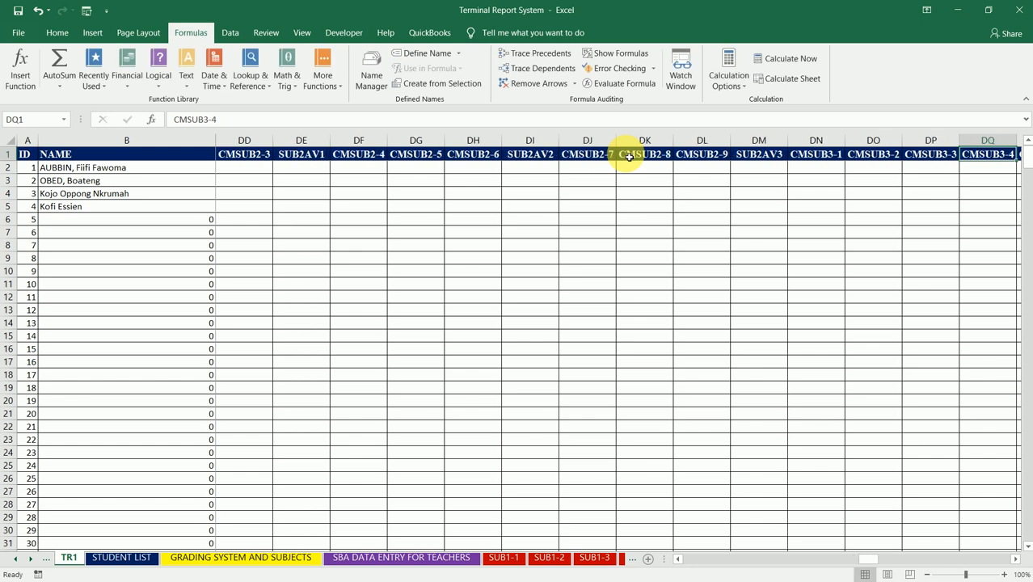
# - Insert a column between CMSUB3-3 and CMSUB3-4 and title it SUB3AV1
pyautogui.write('SU')
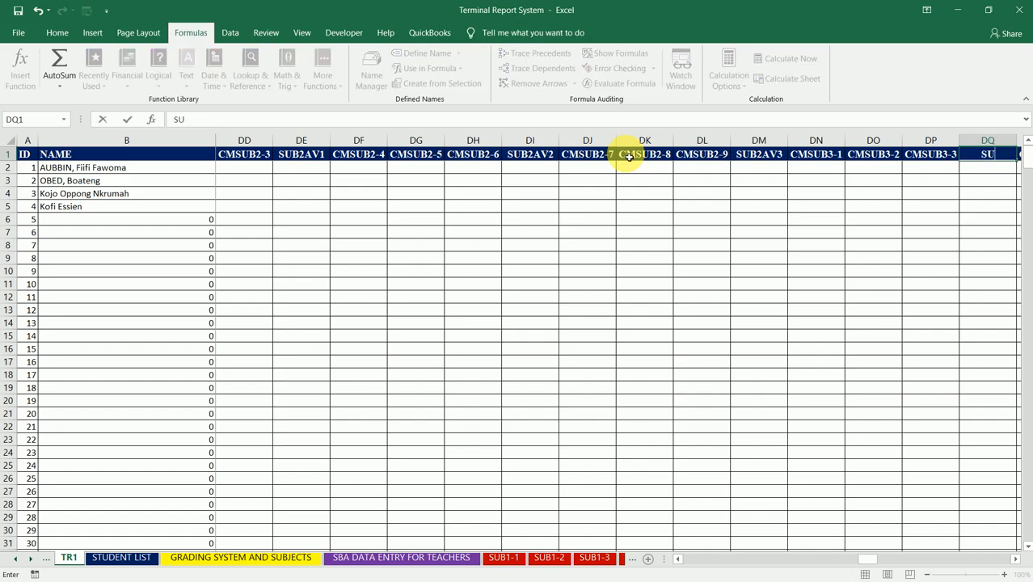
pyautogui.write('B3AV1')
pyautogui.press('Tab')
pyautogui.press('Tab')
pyautogui.press('Tab')
pyautogui.press('Tab')
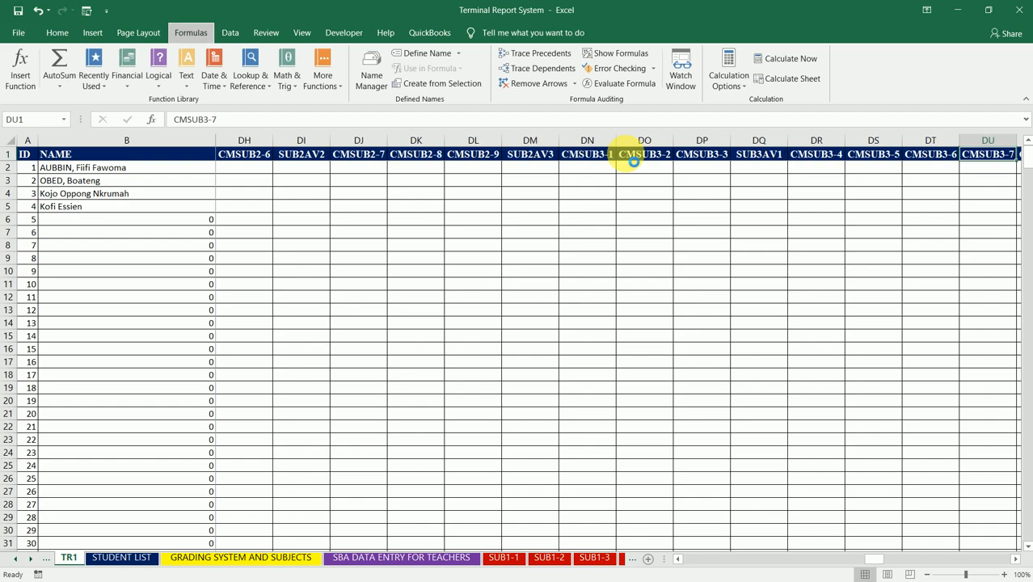
# - Insert a column between CMSUB3-6 and CMSUB3-7 and title it SUB3AV2
pyautogui.write('SUB')
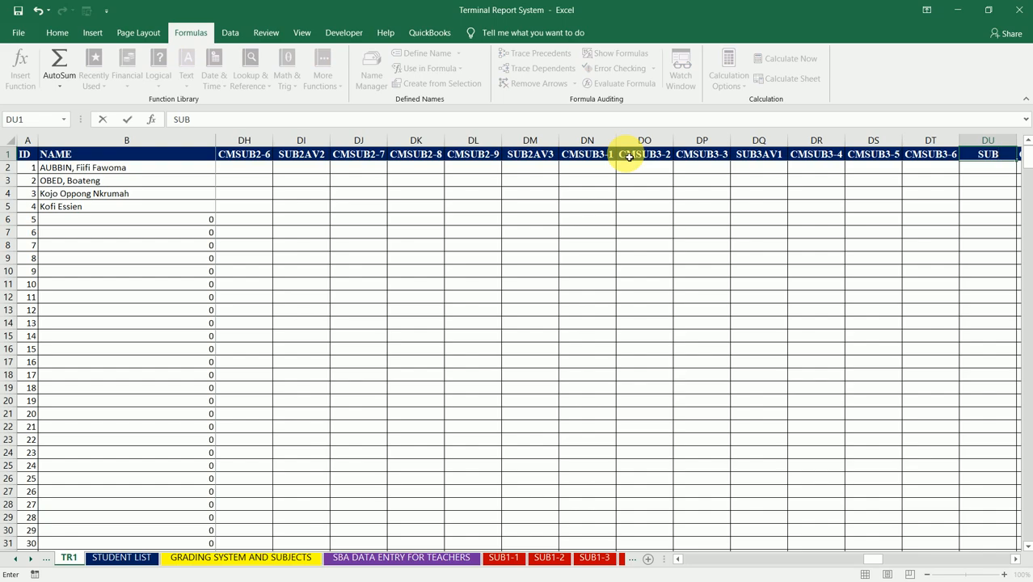
pyautogui.write('3AV2')
pyautogui.press('Tab')
pyautogui.press('Tab')
pyautogui.press('Tab')
pyautogui.press('Tab')
# - Insert a column between CMSUB3-9 and CMSUB4-1 and title it SUB3AV3
pyautogui.hotkey('ctrl', 'space')
pyautogui.hotkey('ctrl', 'shift', '+')
pyautogui.write('SUB3AV')
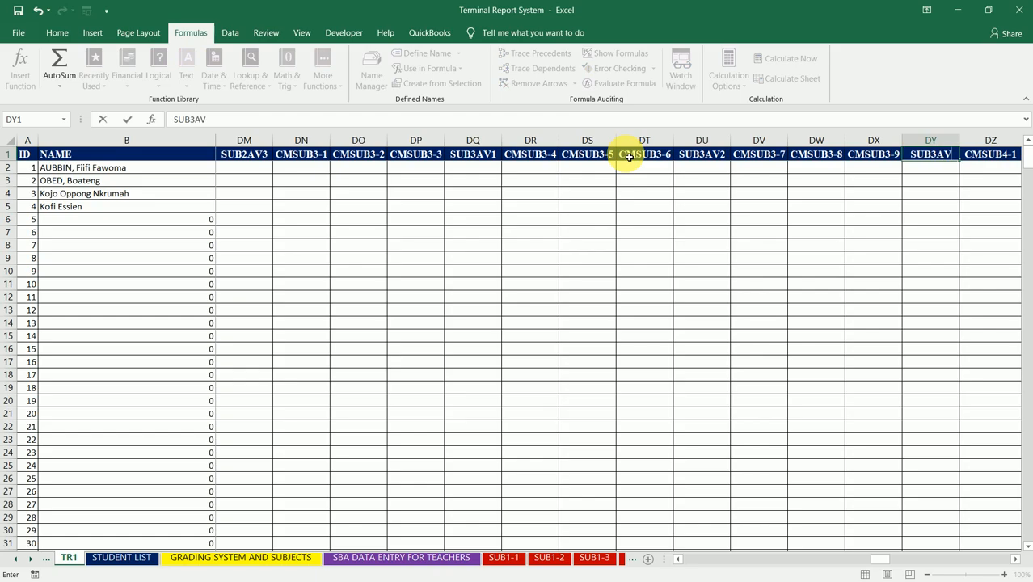
pyautogui.press('BackSpace')
pyautogui.press('BackSpace')
pyautogui.write('AV3')
pyautogui.press('Tab')
pyautogui.press('Tab')
pyautogui.press('Tab')
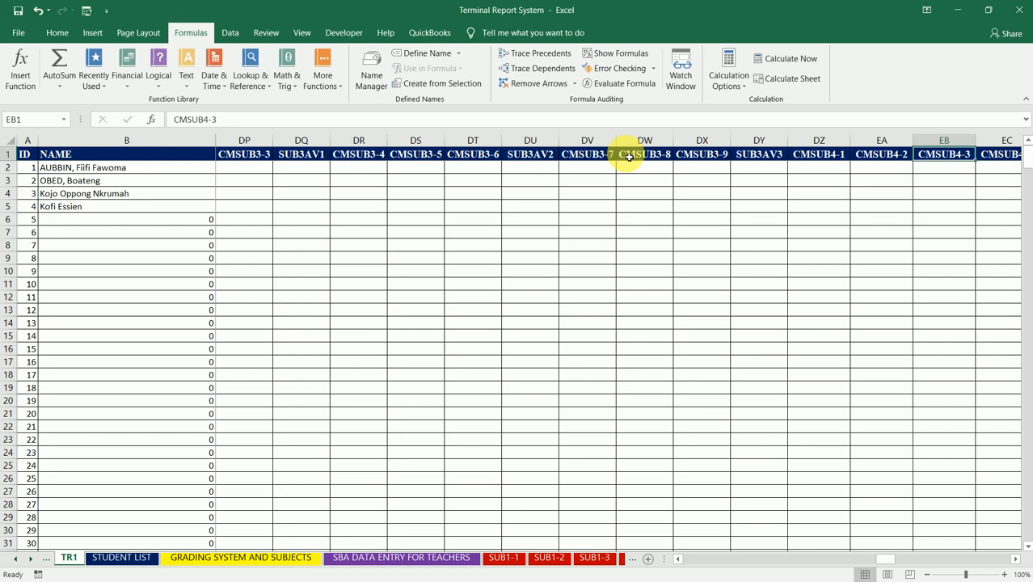
# - Insert a column between CMSUB4-3 and CMSUB4-4 and title it SUB4AV1
pyautogui.press('Tab')
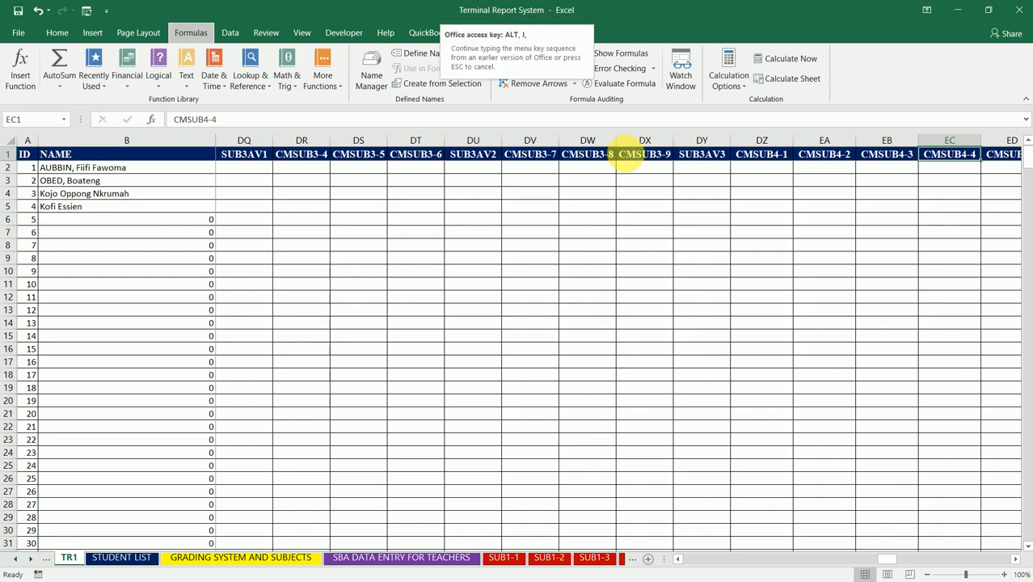
pyautogui.write('SUB4')
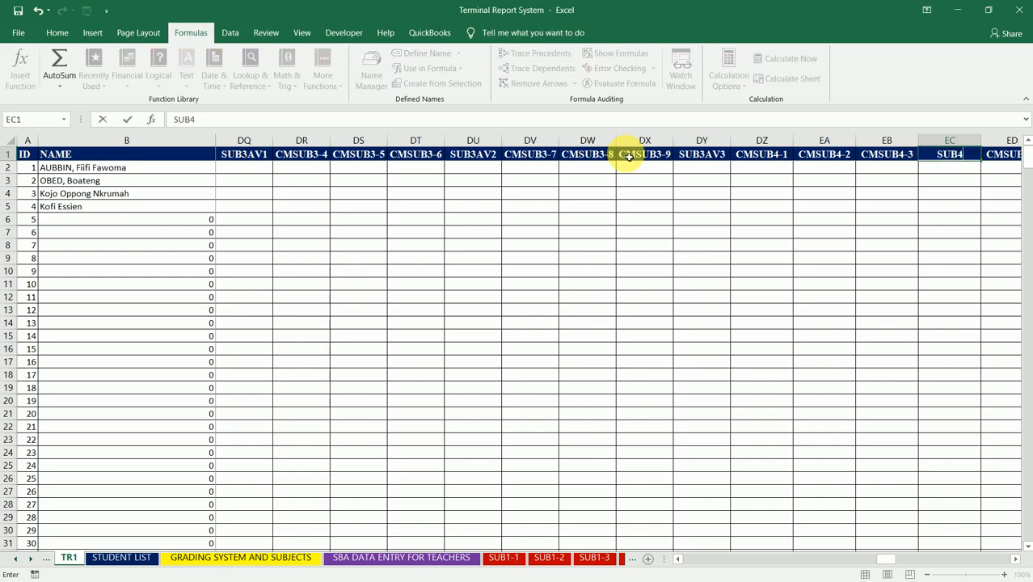
pyautogui.write('AV1')
pyautogui.press('Tab')
pyautogui.press('Tab')
pyautogui.press('Tab')
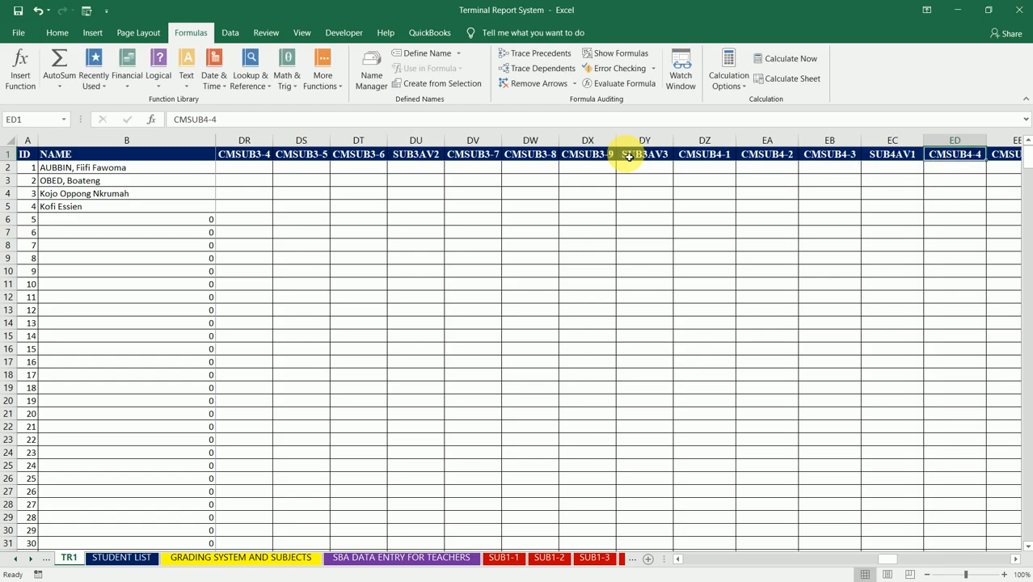
# - Insert a column between CMSUB4-6 and CMSUB4-7 and title it SUB4AV2
pyautogui.press('Tab')
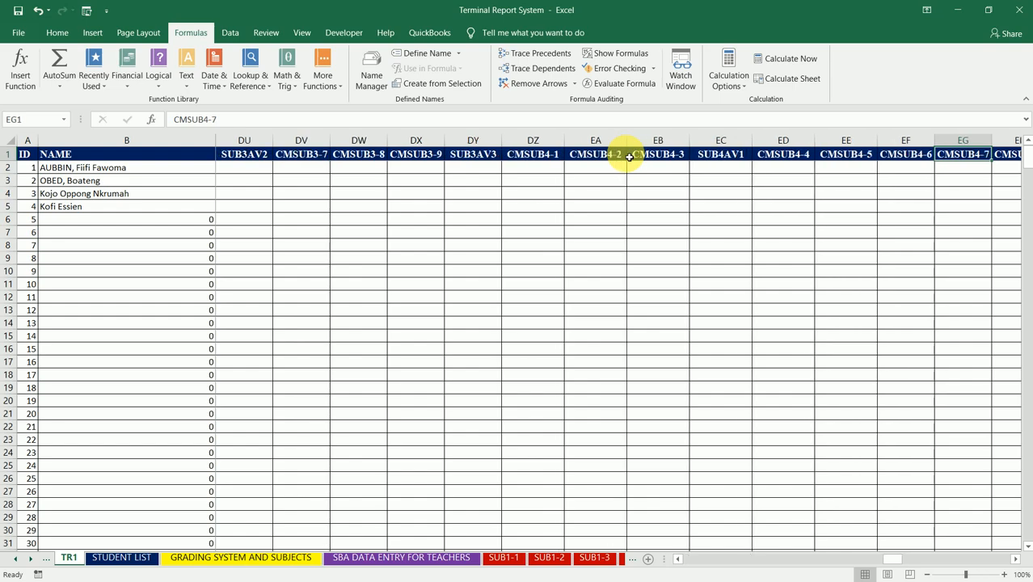
pyautogui.write('SUB')
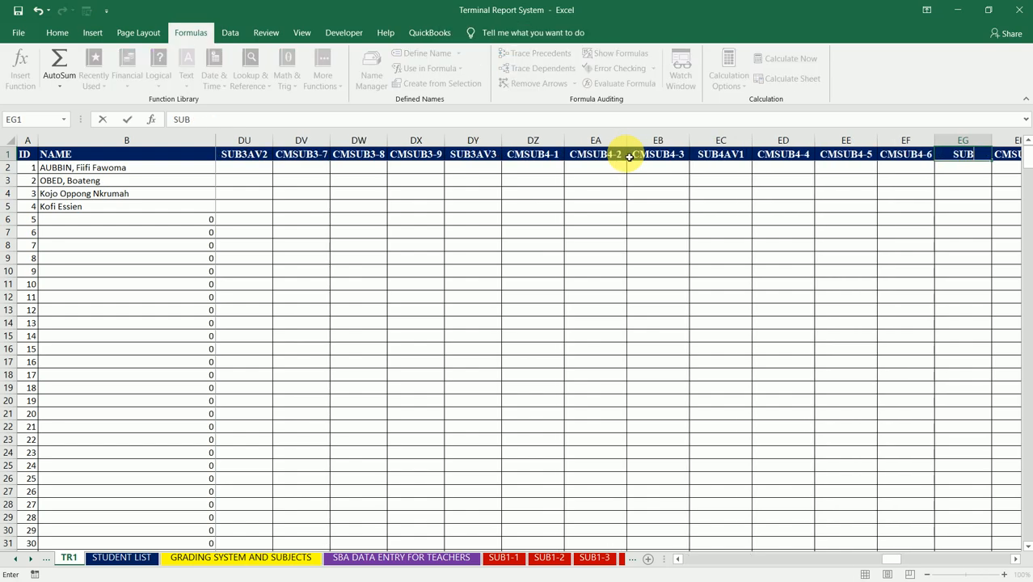
pyautogui.write('4AV2')
pyautogui.press('Tab')
pyautogui.press('Tab')
pyautogui.press('Tab')
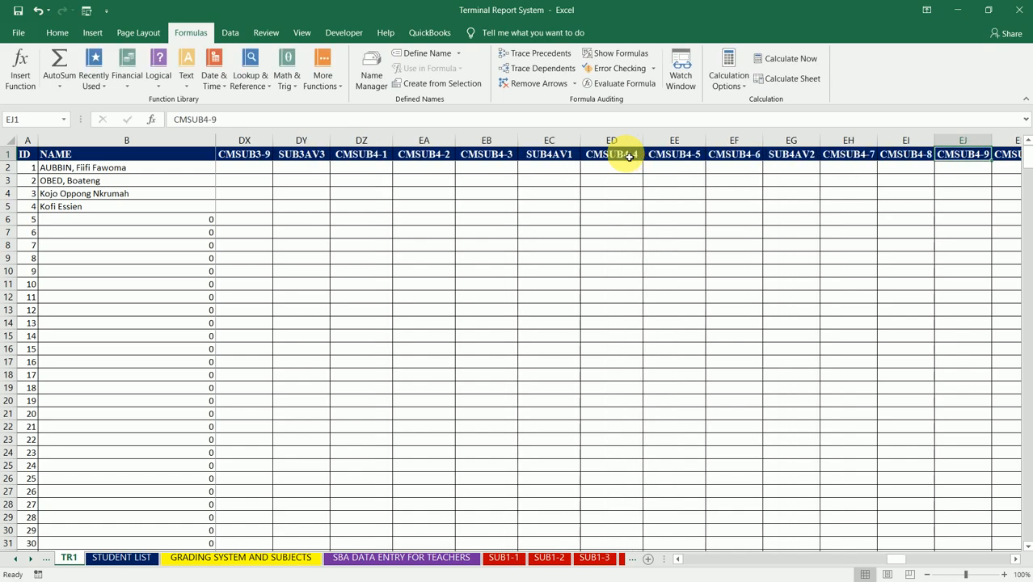
# - Insert a column between CMSUB4-9 and CMSUB5-1 and title it SUB4AV3
pyautogui.press('Tab')
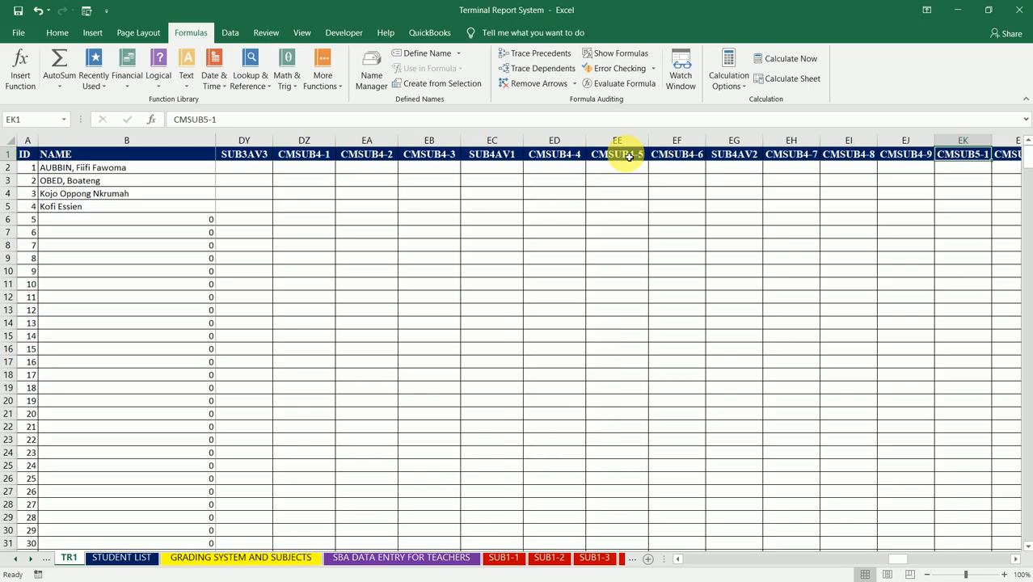
pyautogui.write('SUB')
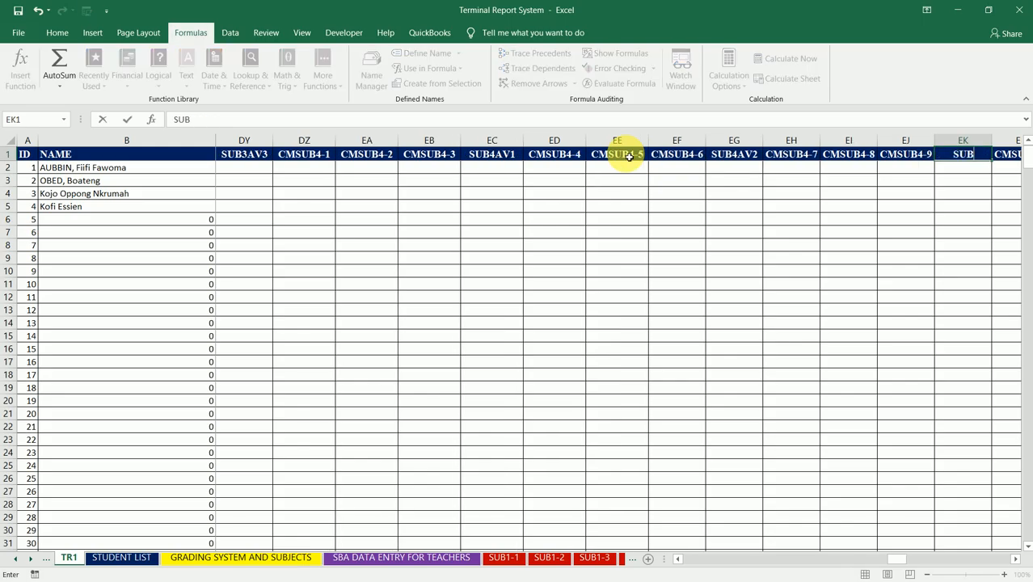
pyautogui.write('4AV3')
pyautogui.press('Tab')
pyautogui.press('Tab')
pyautogui.press('Tab')
pyautogui.press('Tab')
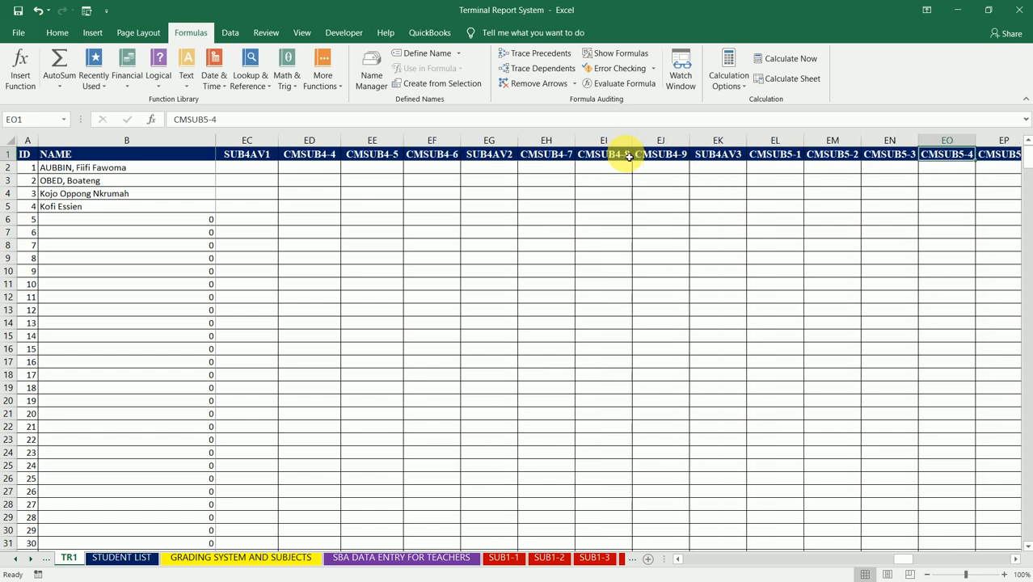
# - Insert a column between CMSUB5-3 and CMSUB5-4 and title it SUB5AV1
pyautogui.write('SU')
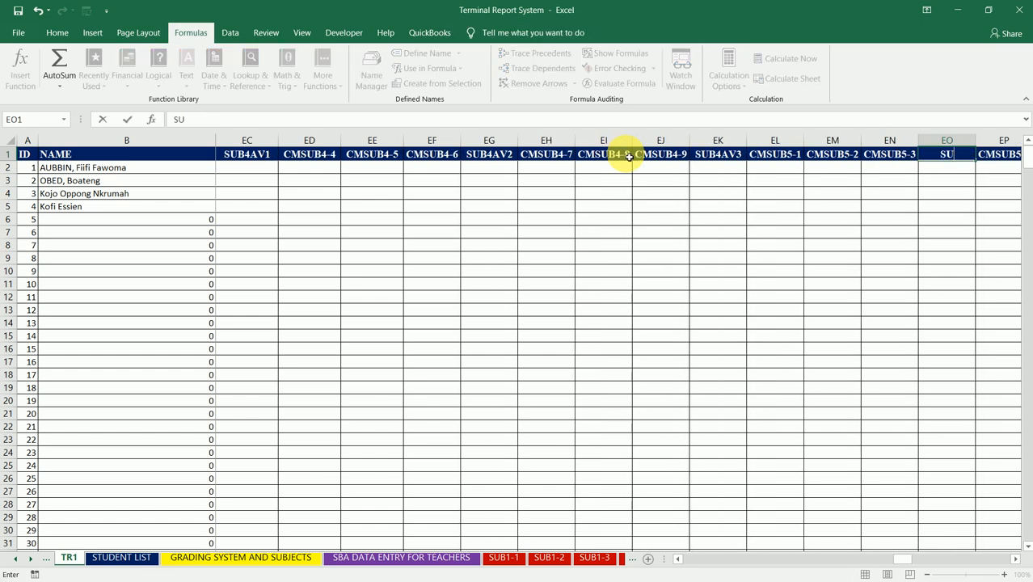
pyautogui.write('B5AV1')
pyautogui.press('Tab')
pyautogui.press('Tab')
pyautogui.press('Tab')
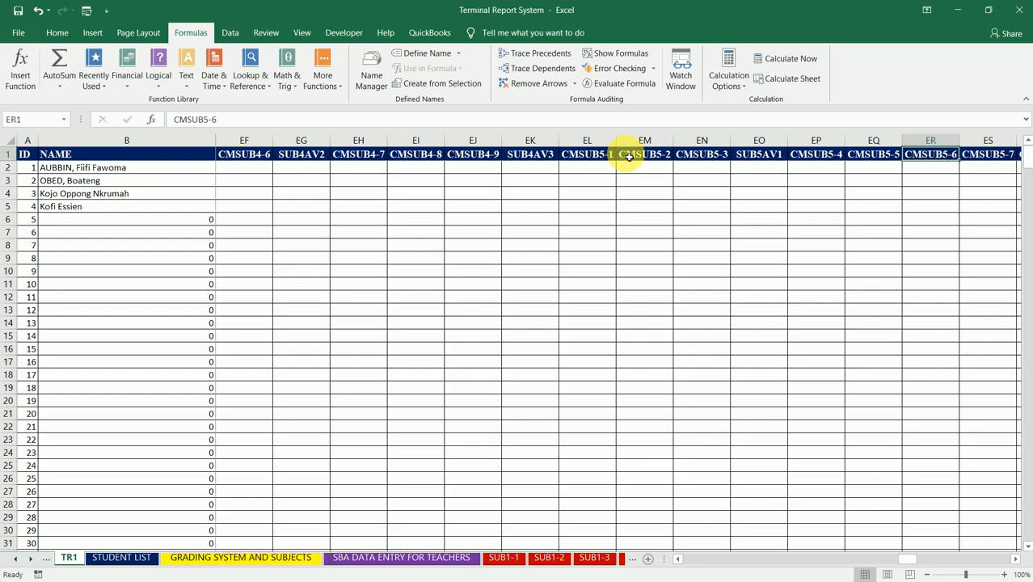
# - Insert a column between CMSUB5-6 and CMSUB5-7 and title it SUB5AV2
pyautogui.press('Tab')
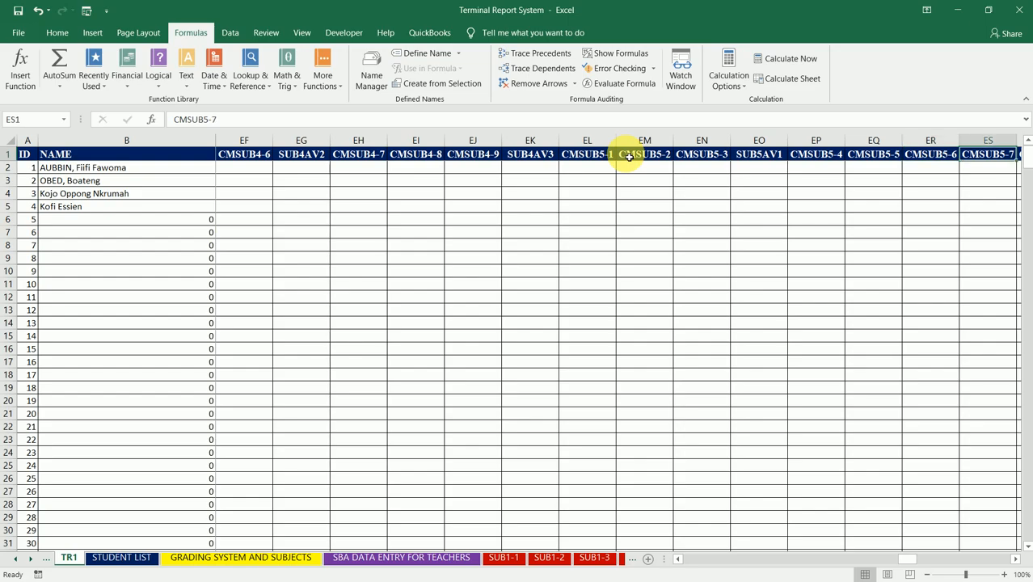
pyautogui.write('SUB')
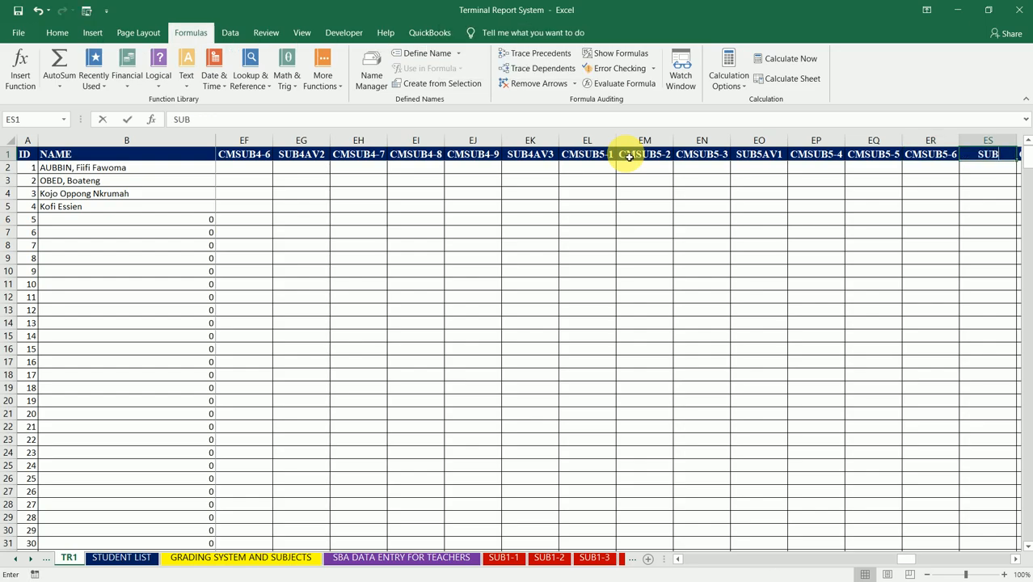
pyautogui.write('5')
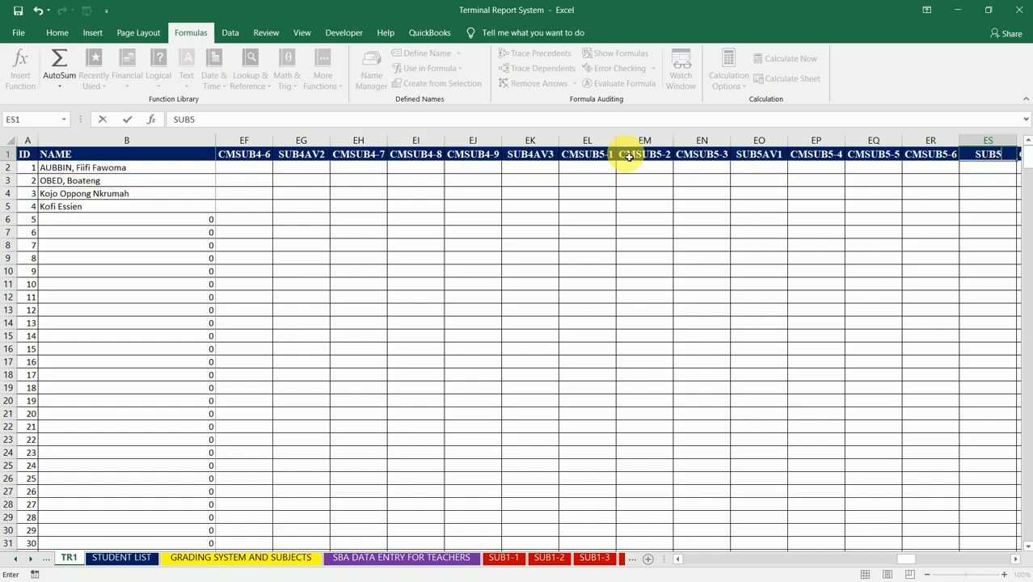
pyautogui.write('AV2')
pyautogui.press('Tab')
# - Insert a column between CMSUB5-9 and CMSUB6-1 and title it SUB5AV3
pyautogui.press('Tab')
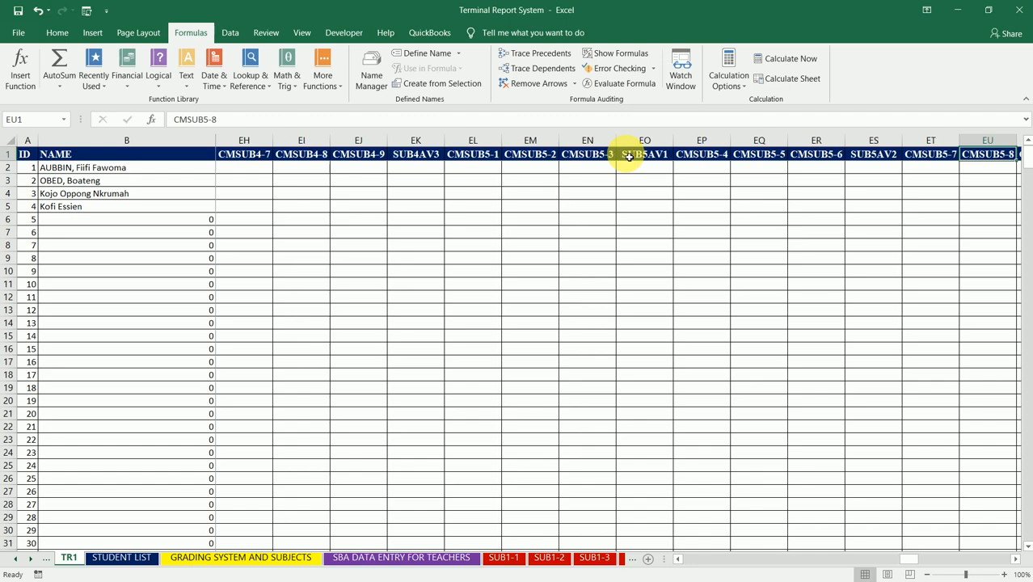
pyautogui.press('Tab')
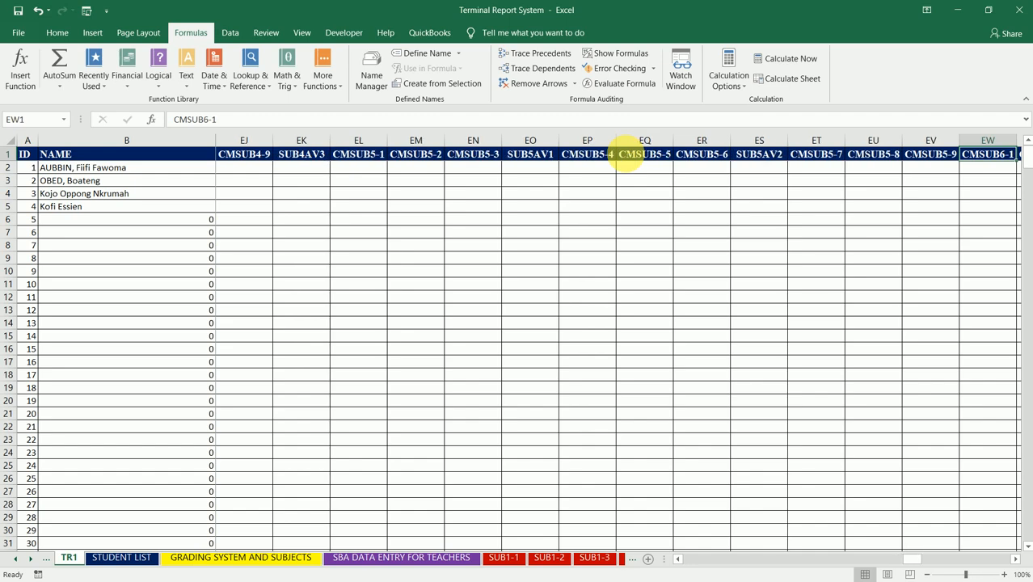
pyautogui.press('Tab')
pyautogui.write('SUB')
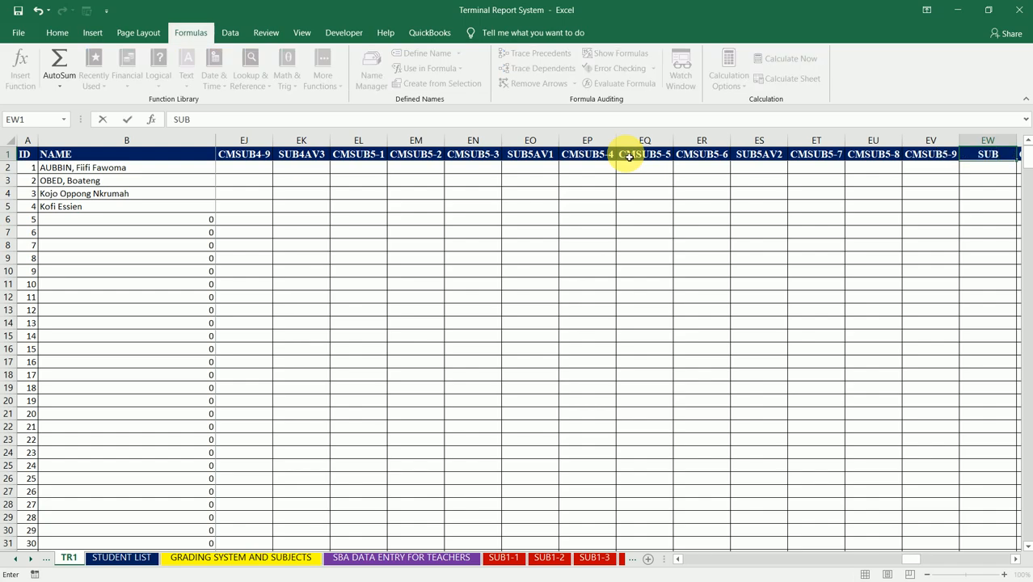
pyautogui.write('5AV3')
pyautogui.press('Tab')
pyautogui.press('Tab')
pyautogui.press('Tab')
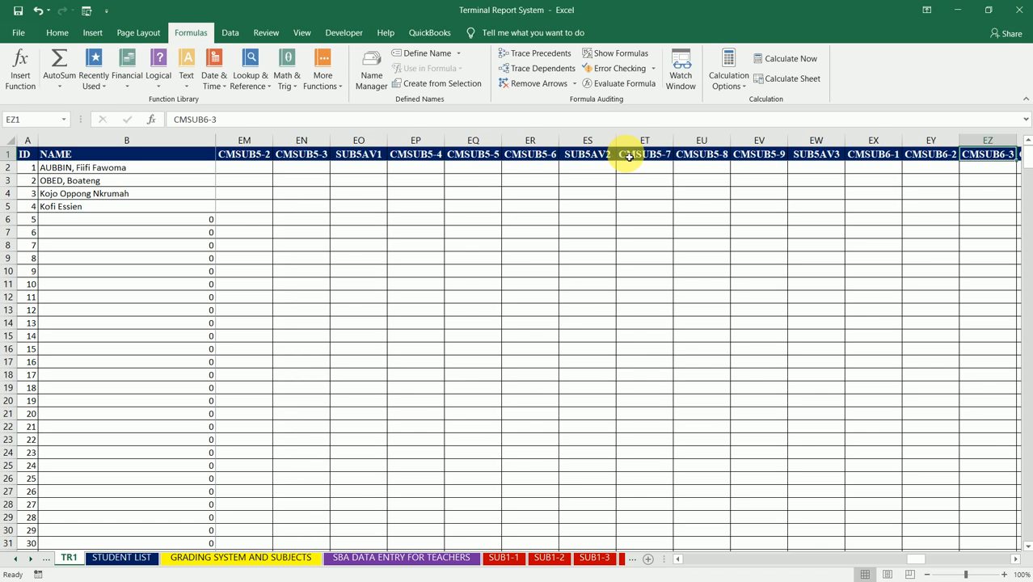
# - Insert a column between CMSUB6-3 and CMSUB6-4 and title it SUB6AV1
pyautogui.press('Tab')
pyautogui.write('SUB6')
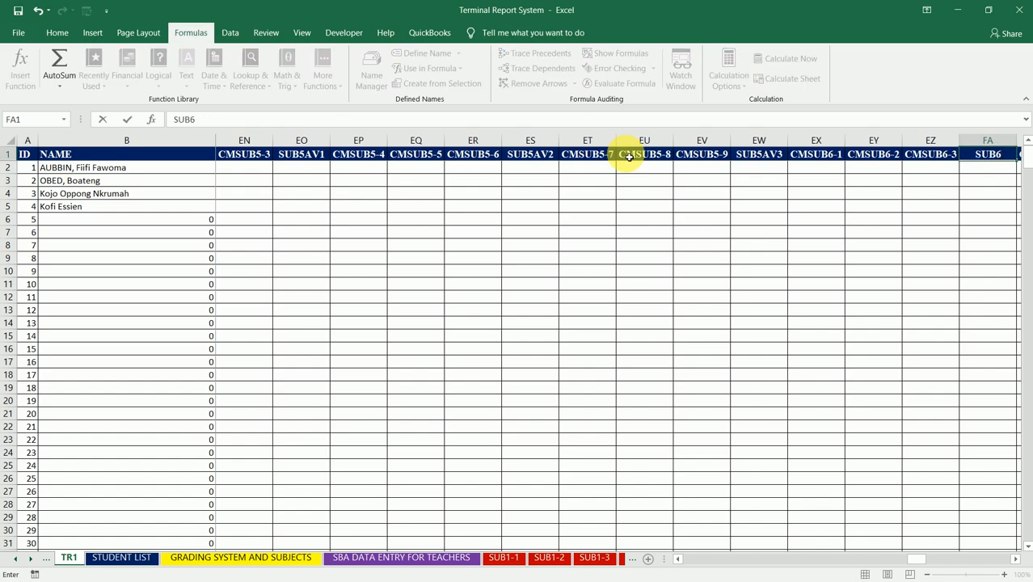
pyautogui.write('AV1')
pyautogui.press('Right')
pyautogui.press('Right')
pyautogui.press('Right')
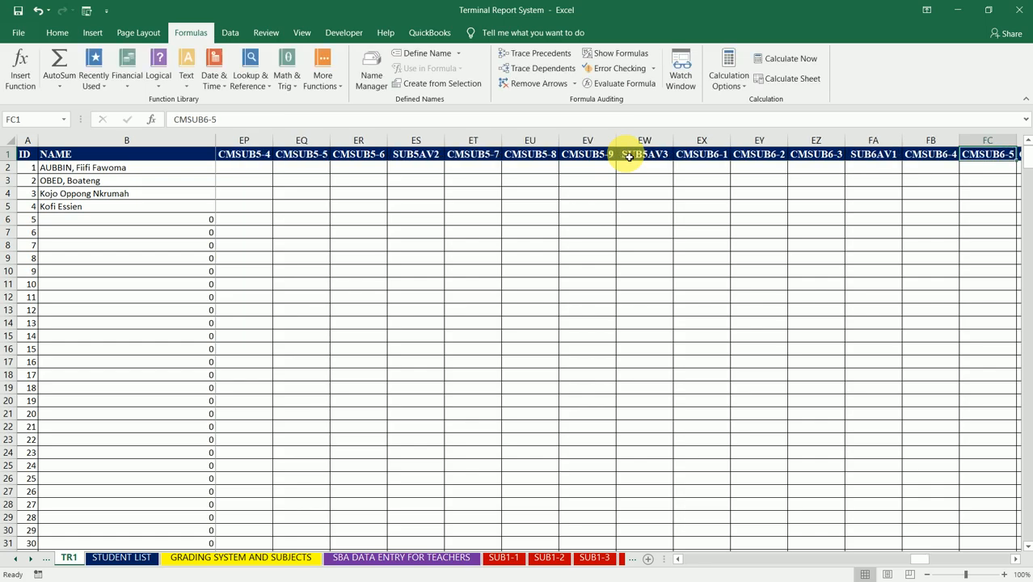
# - Insert a column between CMSUB6-6 and CMSUB6-7 and title it SUB6AV2
pyautogui.press('Right')
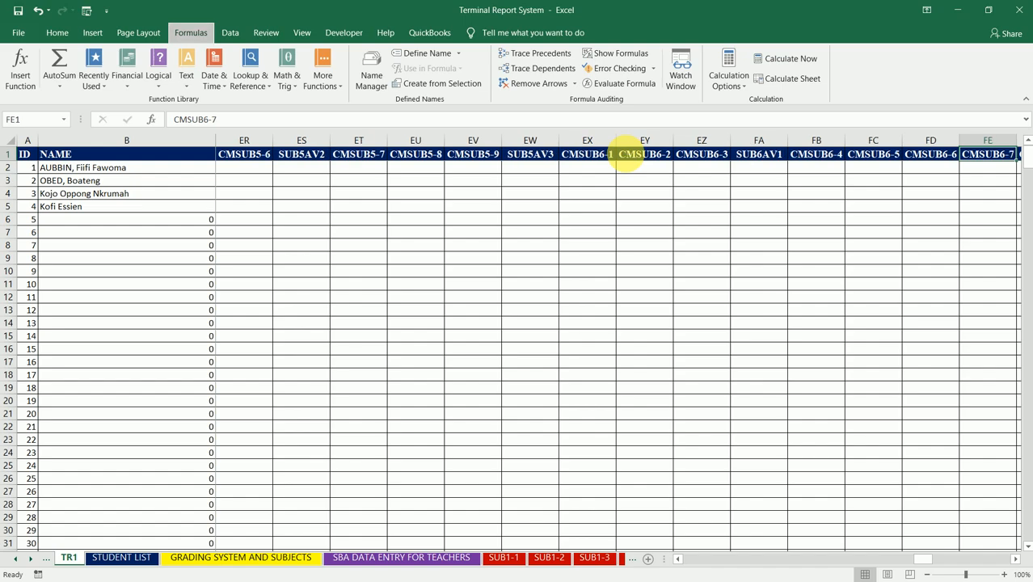
pyautogui.write('SUB')
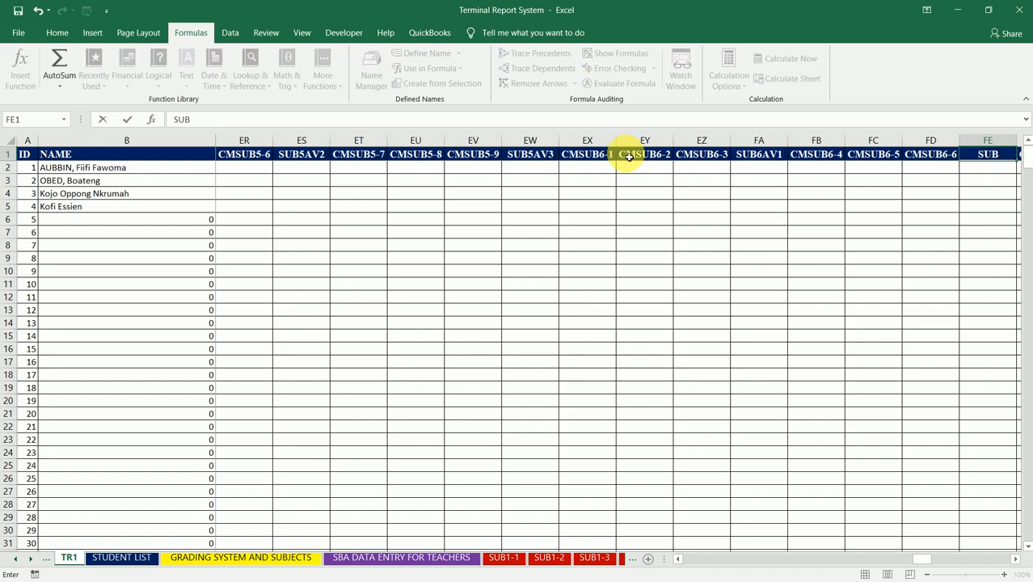
pyautogui.write('6AV2')
pyautogui.press('Tab')
pyautogui.press('Tab')
pyautogui.press('Tab')
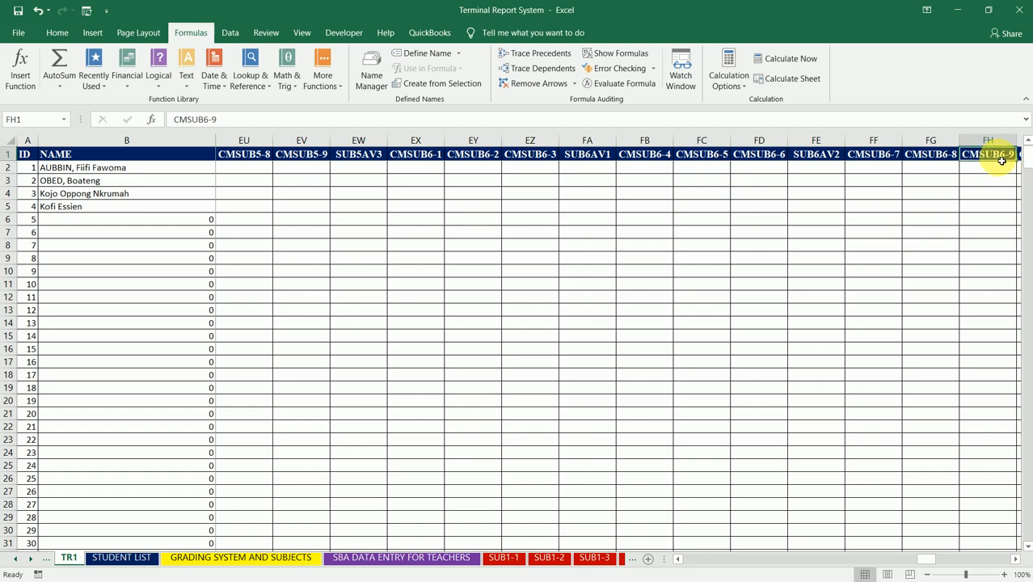
# - Insert a column between CMSUB6-9 and CMSUB7-1 and title it SUB6AV3
pyautogui.press('Tab')
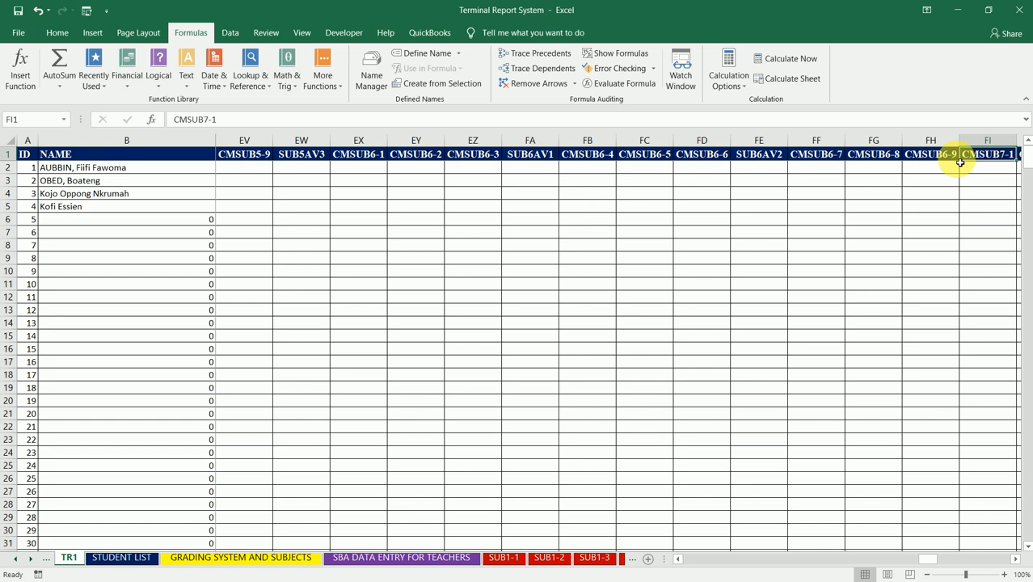
pyautogui.write('SUB')
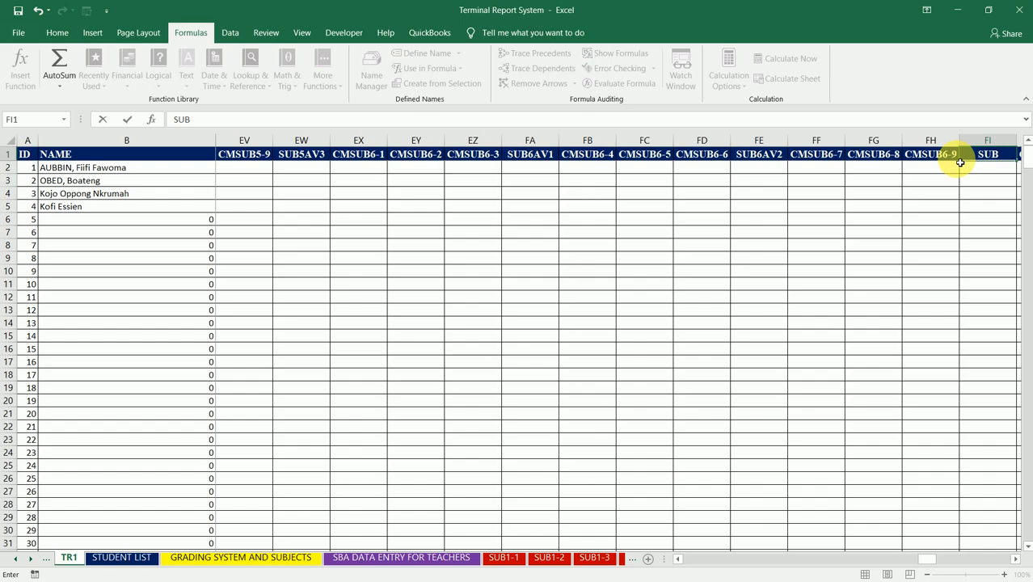
pyautogui.write('6AV3')
pyautogui.press('Tab')
pyautogui.press('Tab')
pyautogui.press('Tab')
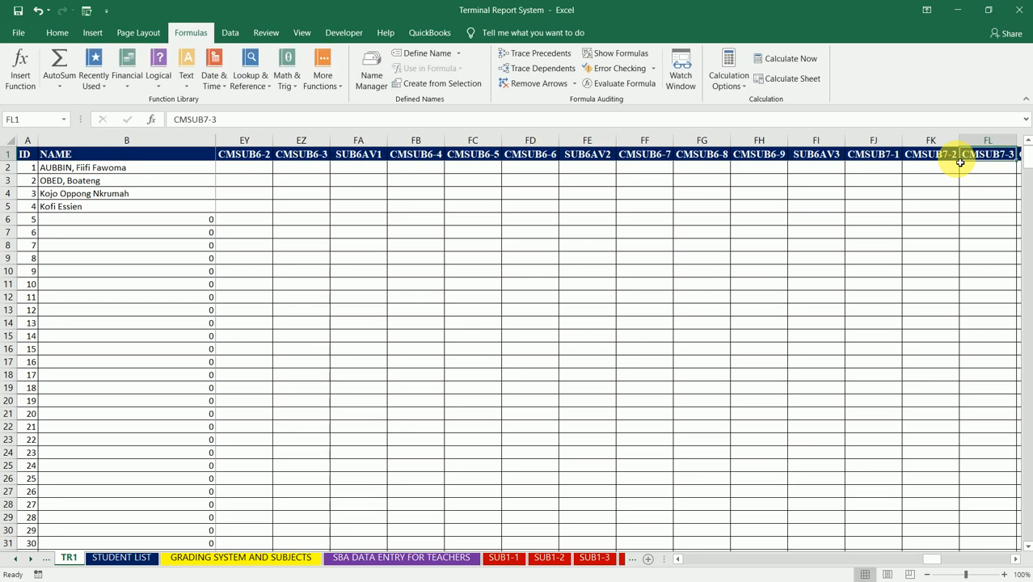
# - Insert a column between CMSUB7-3 and CMSUB7-4 and title it SUB7AV1
pyautogui.press('Tab')
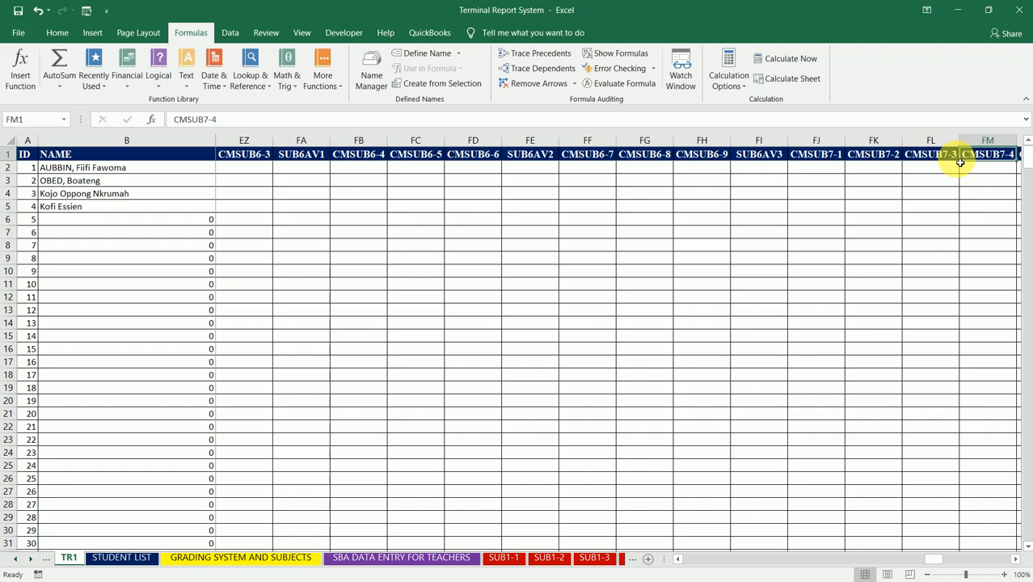
pyautogui.write('SUB')
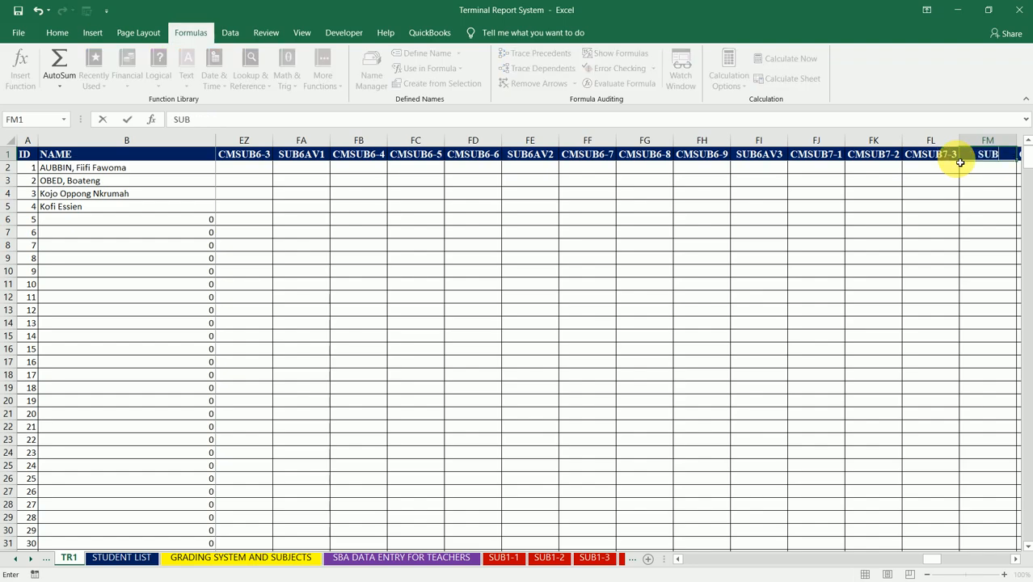
pyautogui.write('7AV1')
pyautogui.press('Tab')
pyautogui.press('Tab')
pyautogui.press('Tab')
pyautogui.press('Tab')
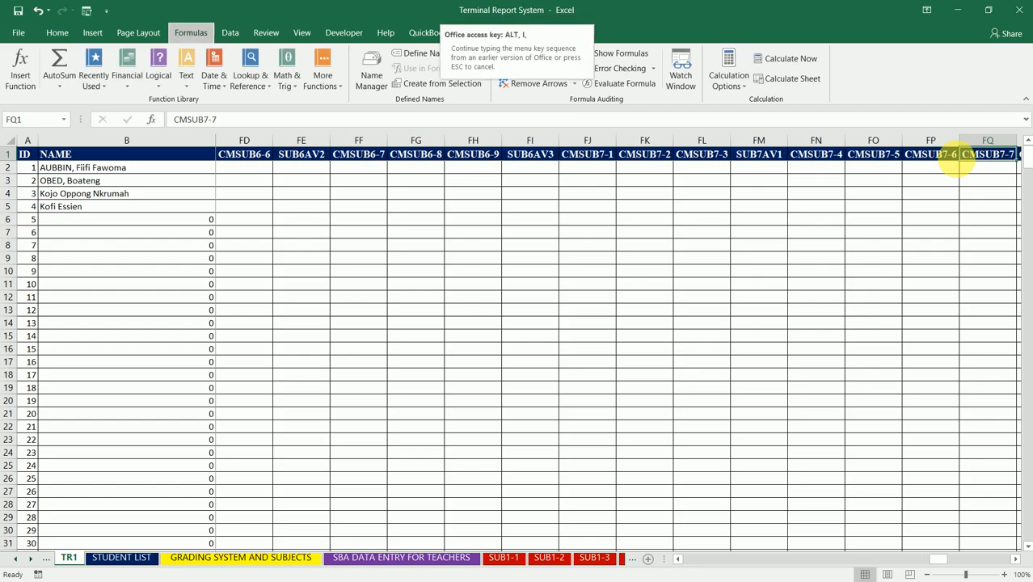
# - Insert a column between CMSUB7-6 and CMSUB7-7 and title it SUB7AV2
pyautogui.write('SUB')
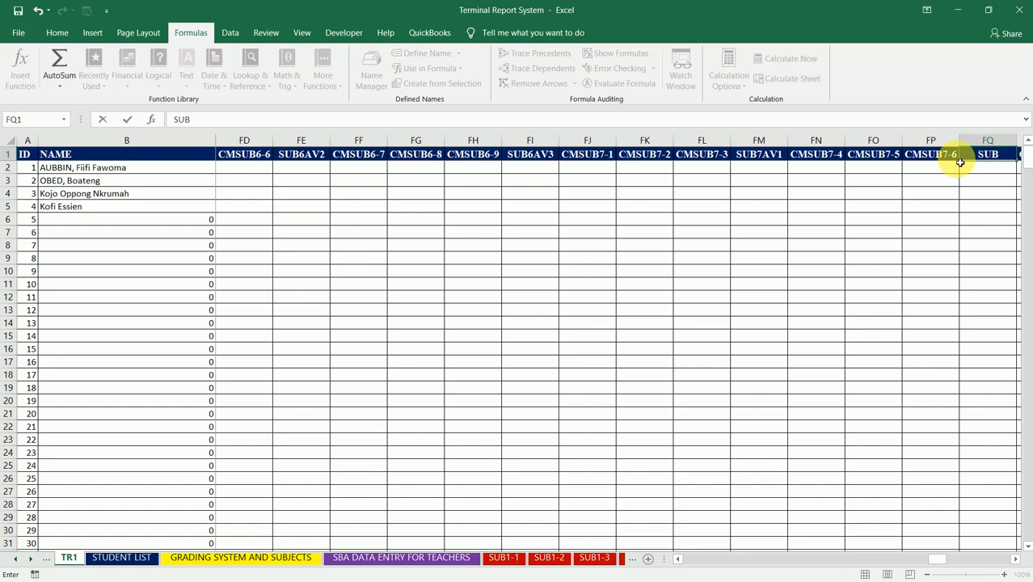
pyautogui.write('7AV2')
pyautogui.press('Tab')
pyautogui.press('Tab')
pyautogui.press('Tab')
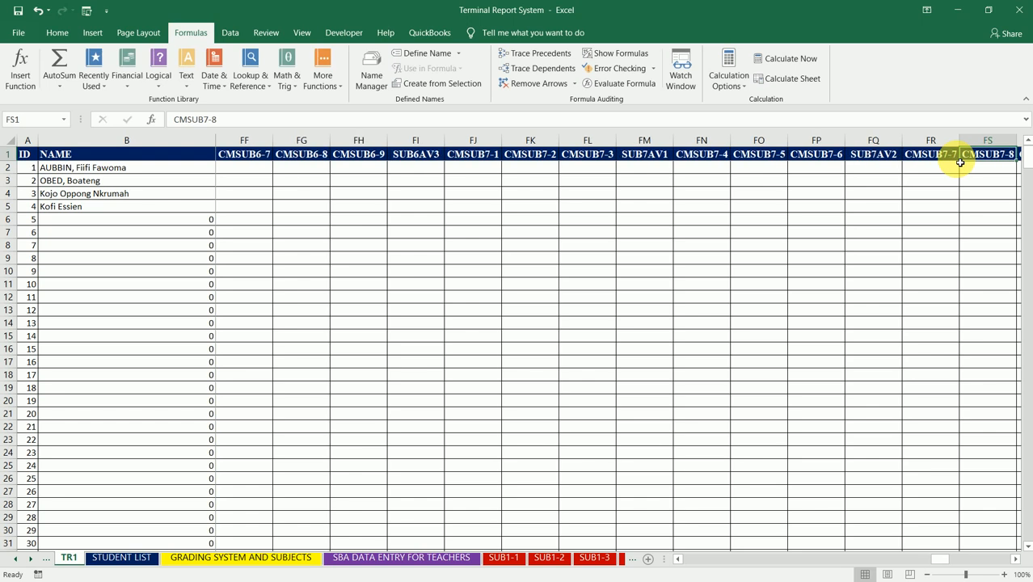
# - Insert a column between CMSUB7-9 and CMSUB8-1 and title it SUB7AV3
pyautogui.press('Tab')
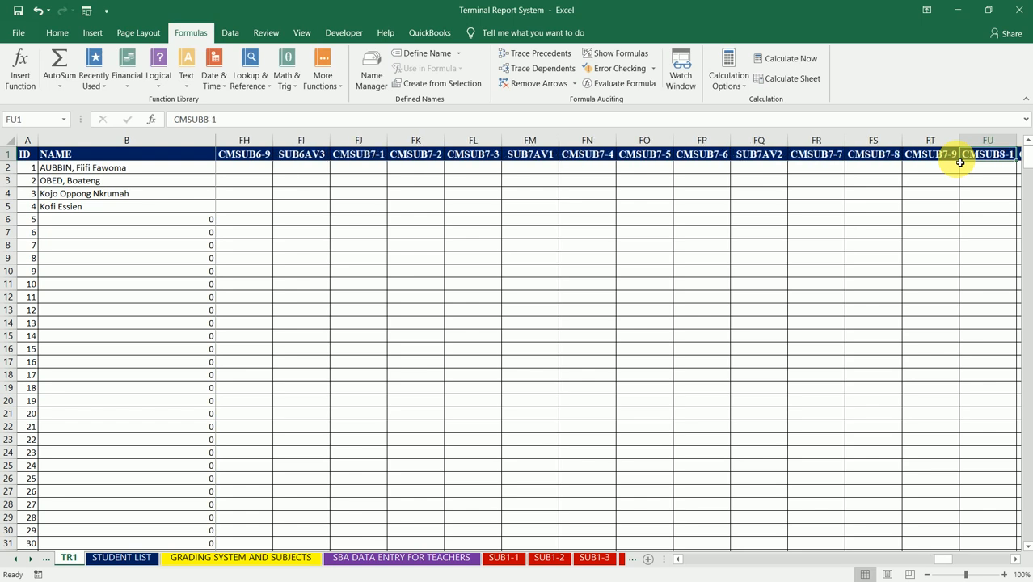
pyautogui.write('SUB7AV3')
pyautogui.press('Right')
pyautogui.press('Right')
pyautogui.press('Right')
pyautogui.press('Right')
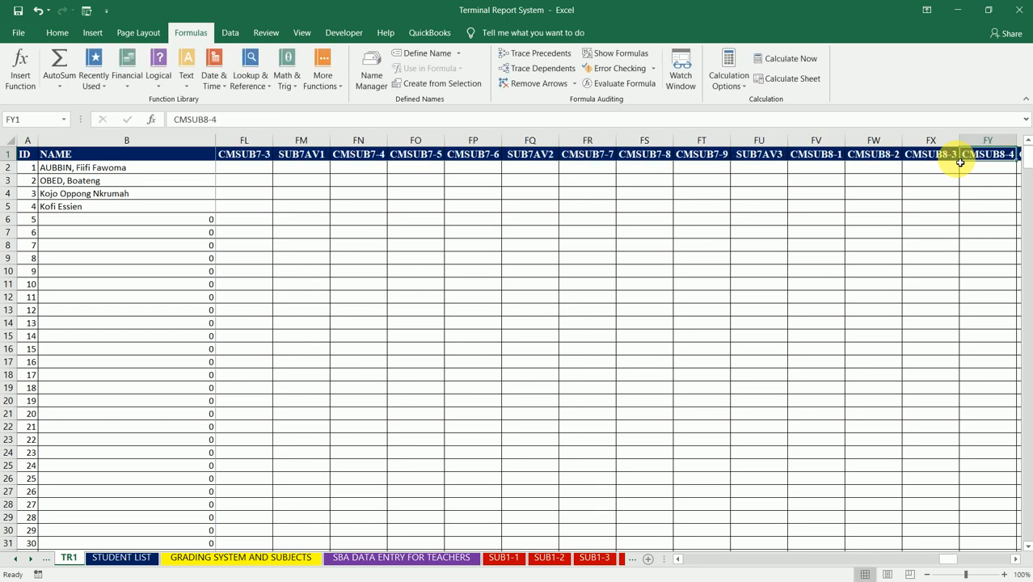
pyautogui.press('BackSpace')
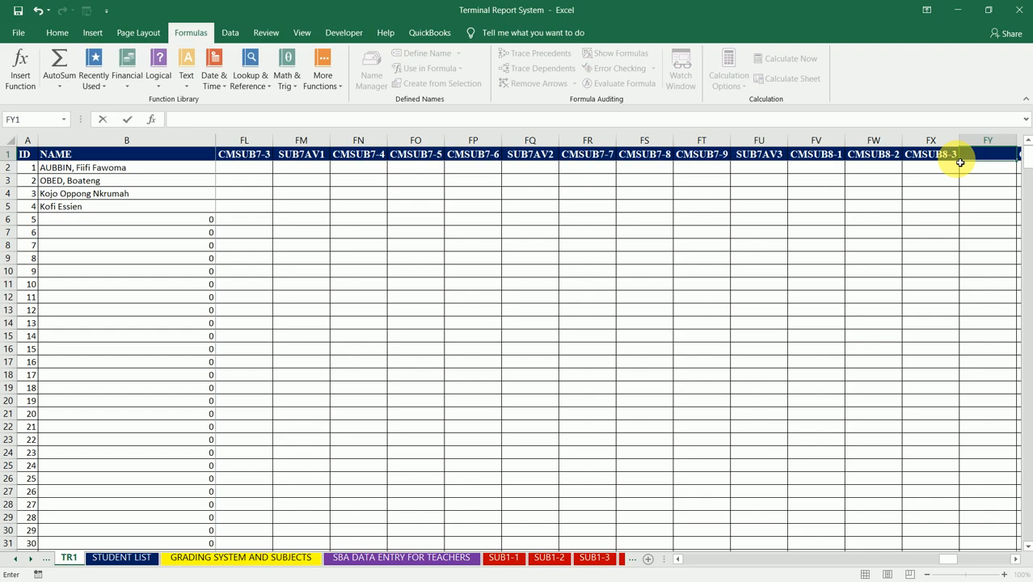
pyautogui.press('Return')
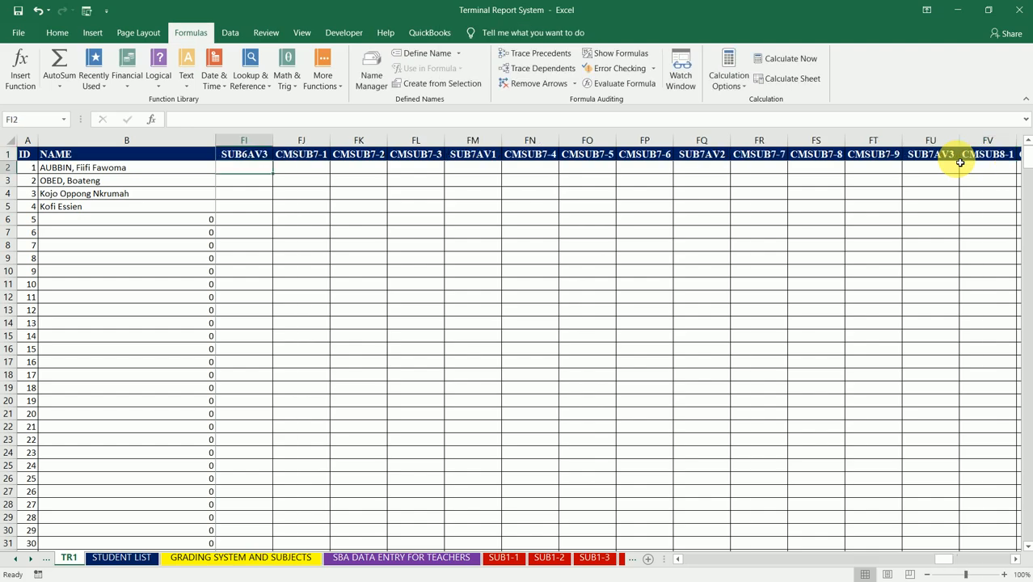
pyautogui.press('Up')
pyautogui.press('Right')
pyautogui.press('Right')
pyautogui.press('Right')
pyautogui.press('Right')
pyautogui.press('Right')
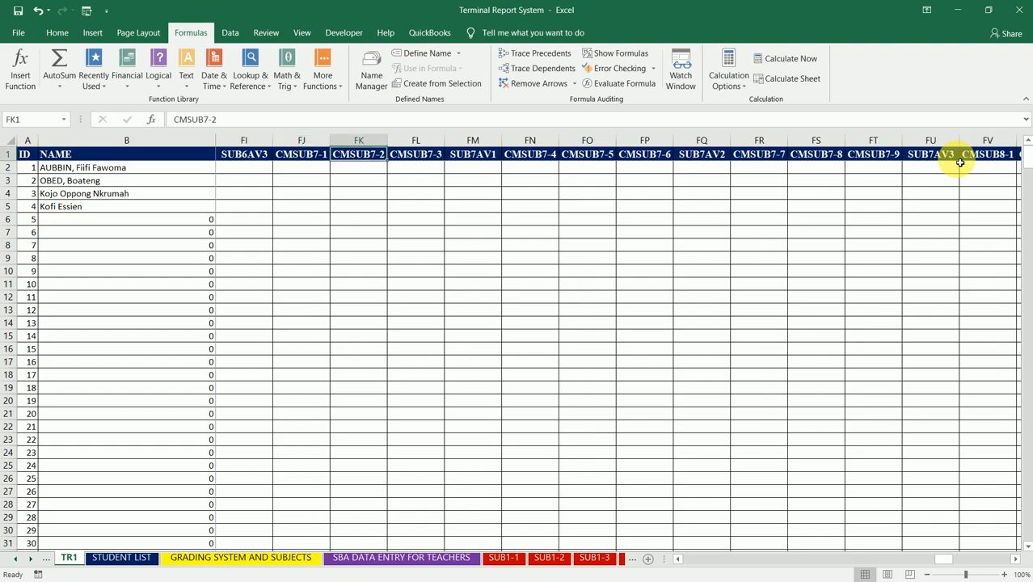
pyautogui.press('Right')
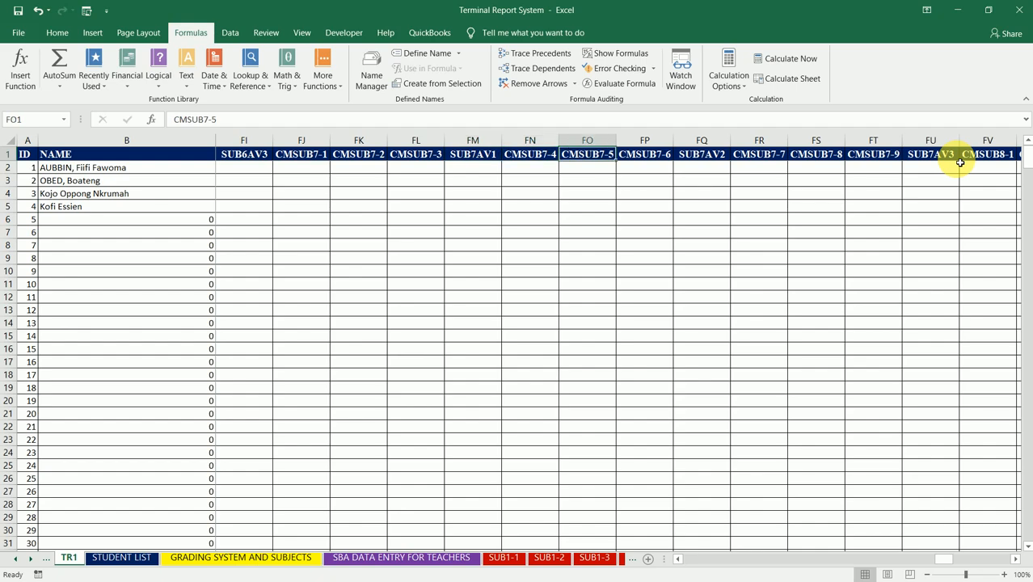
pyautogui.press('Right')
pyautogui.press('Right')
pyautogui.press('Right')
pyautogui.press('Left')
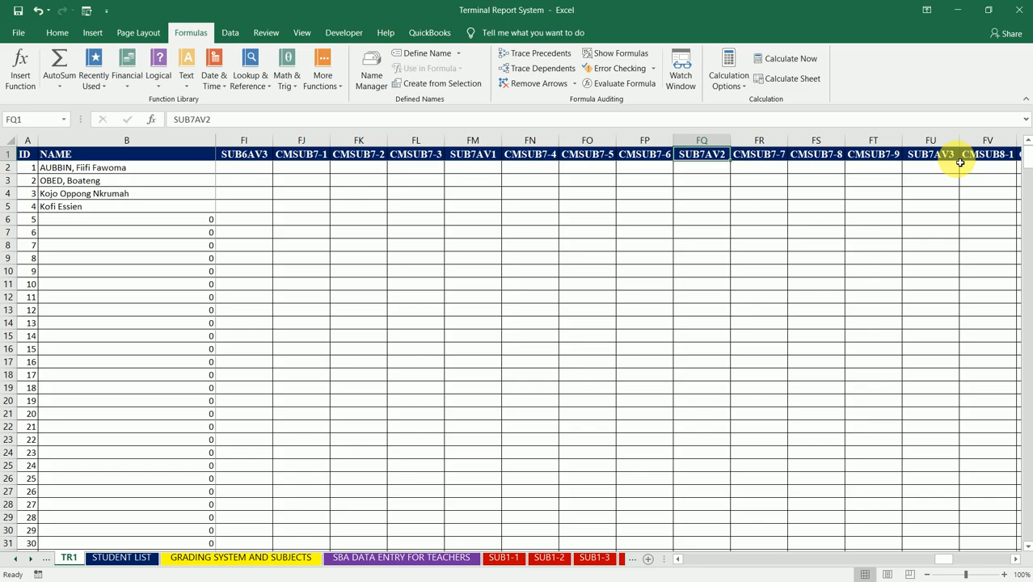
pyautogui.press('Right')
pyautogui.press('Right')
pyautogui.press('Right')
pyautogui.press('Right')
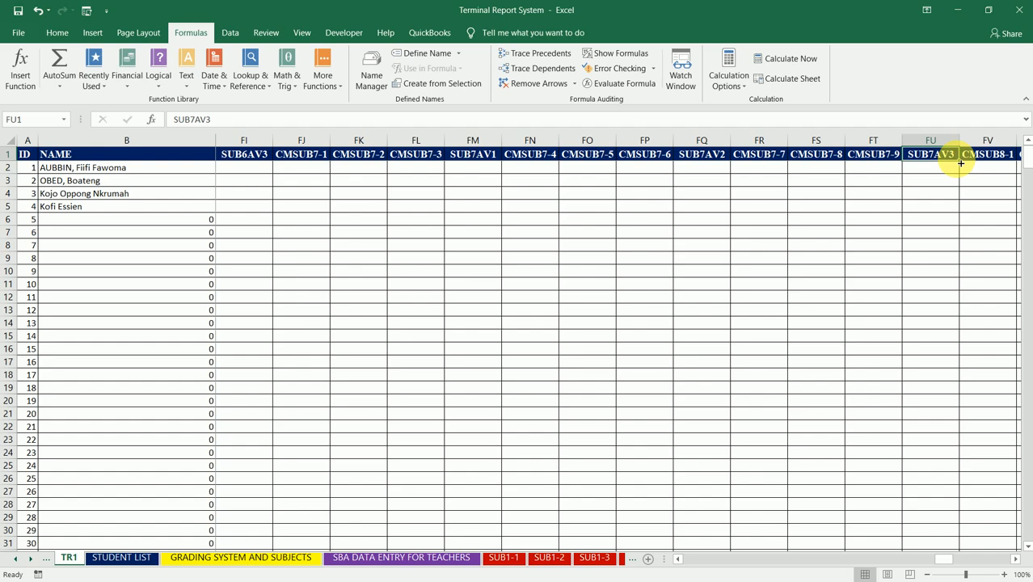
pyautogui.press('Right')
pyautogui.press('Right')
pyautogui.press('Right')
pyautogui.press('Right')
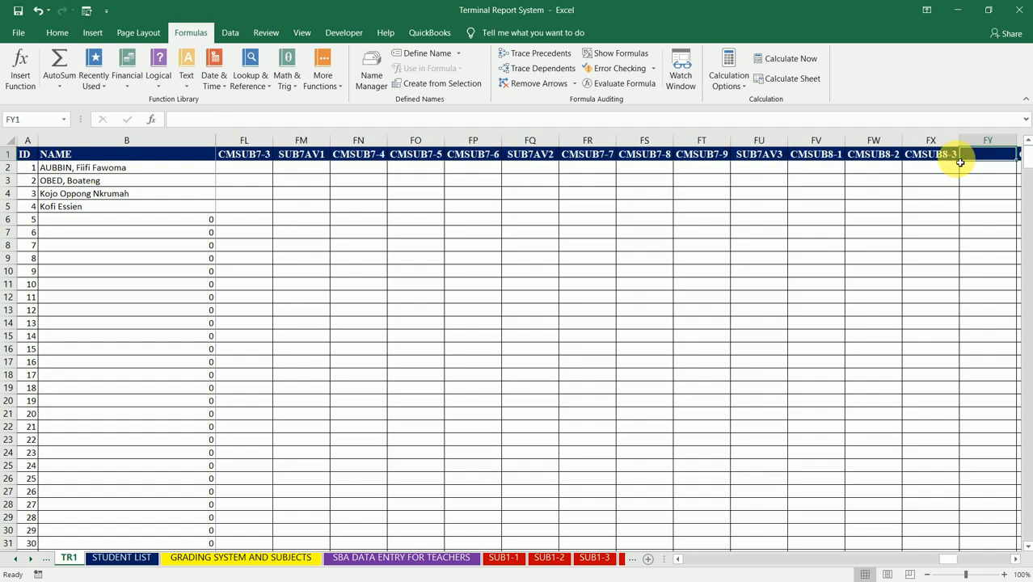
pyautogui.write('CMSUB8-4')
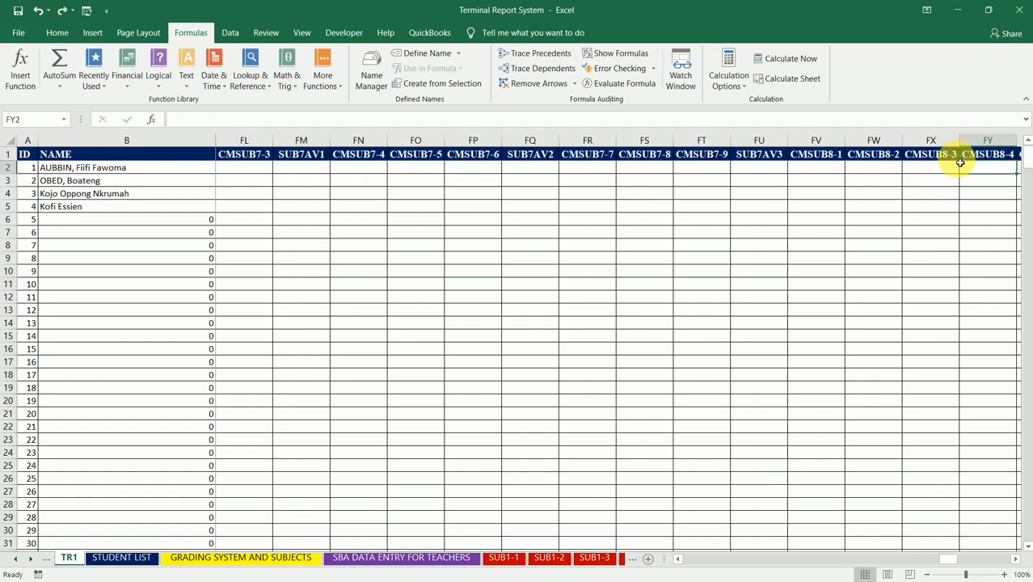
# - Insert a column between CMSUB8-3 and CMSUB8-4 and title it SUB8AV1
pyautogui.press('BackSpace')
pyautogui.write('SUB')
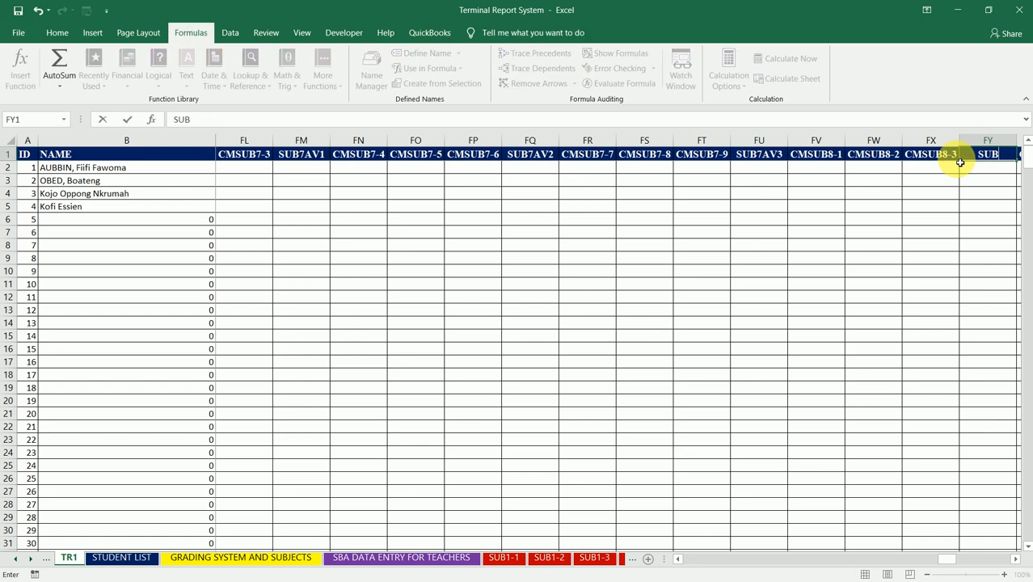
pyautogui.write('8AV1')
pyautogui.press('Tab')
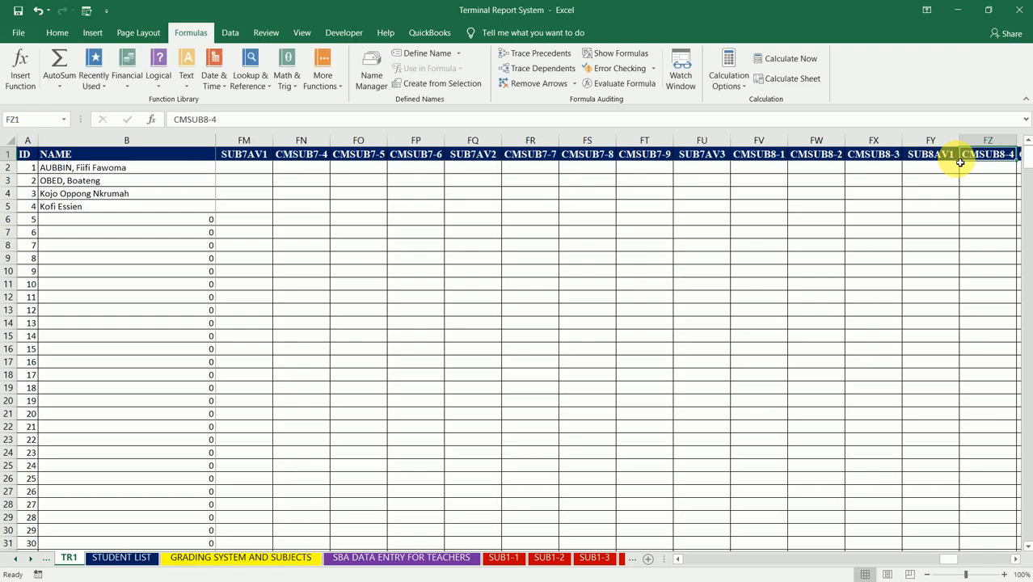
# - Insert a column between CMSUB8-6 and CMSUB8-7 and title it SUB8AV2
pyautogui.press('Tab')
pyautogui.press('Tab')
pyautogui.press('Tab')
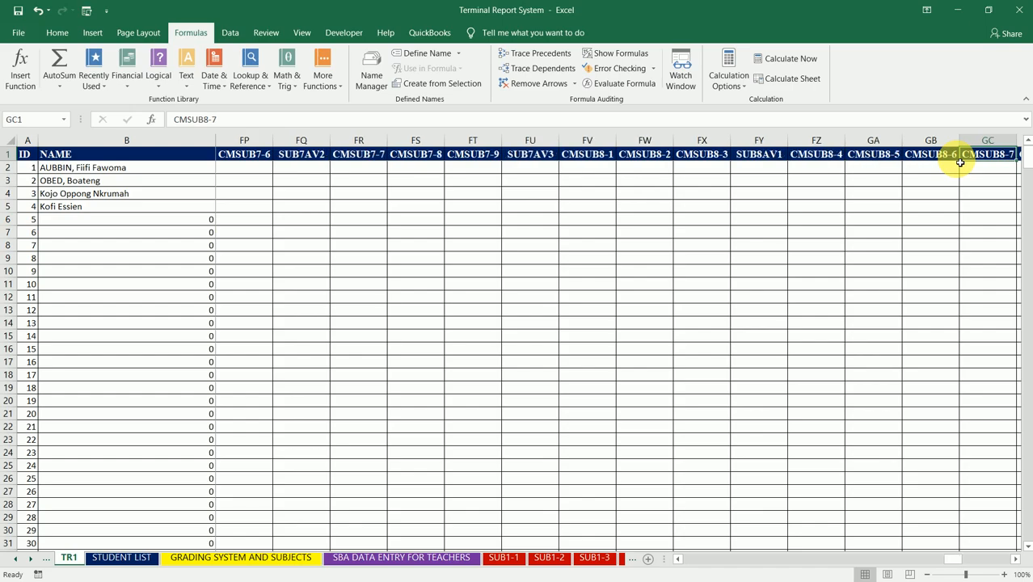
pyautogui.write('SU')
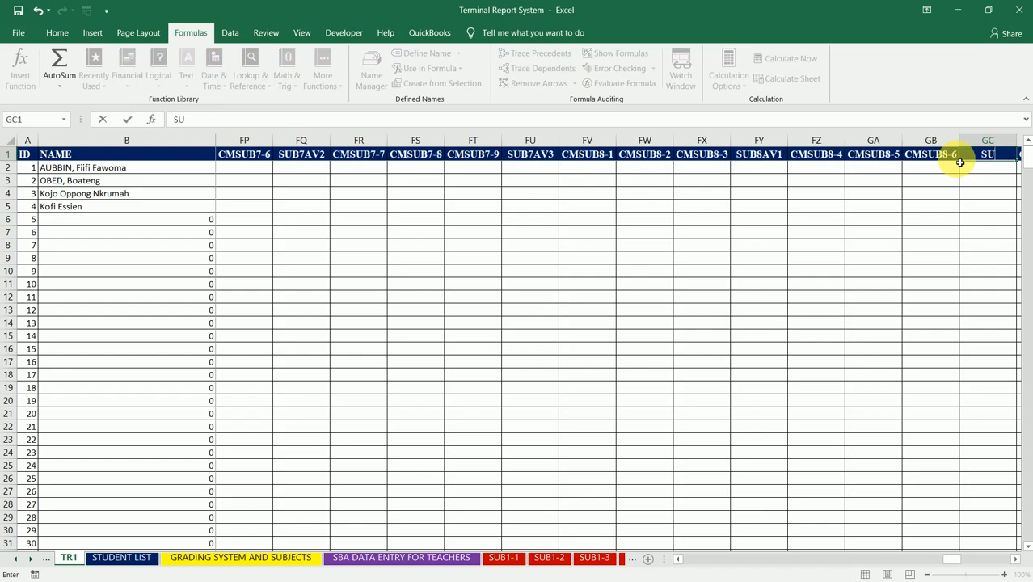
pyautogui.write('B8AV2')
pyautogui.press('Tab')
pyautogui.press('Tab')
pyautogui.press('Tab')
pyautogui.press('Tab')
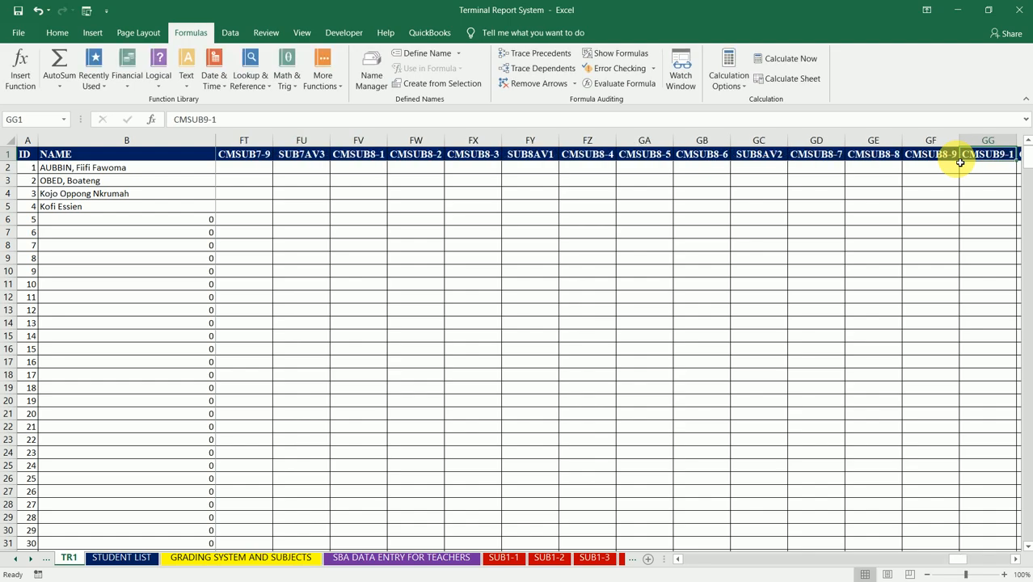
# - Insert a column between CMSUB8-9 and CMSUB9-1 and title it SUB8AV3
pyautogui.write('SUB')
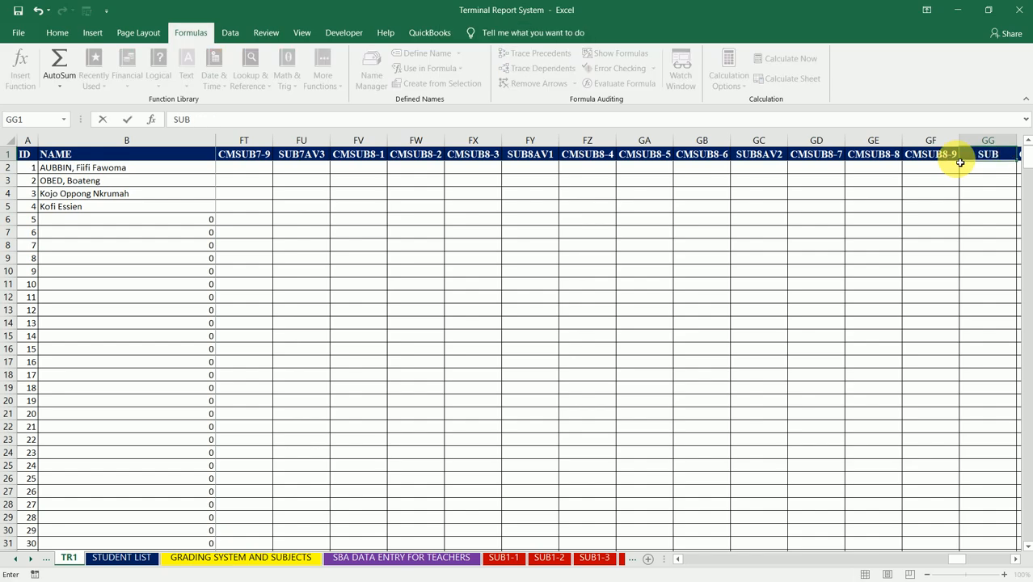
pyautogui.write('8AV3')
pyautogui.press('Tab')
pyautogui.press('Tab')
pyautogui.press('Tab')
pyautogui.press('Tab')
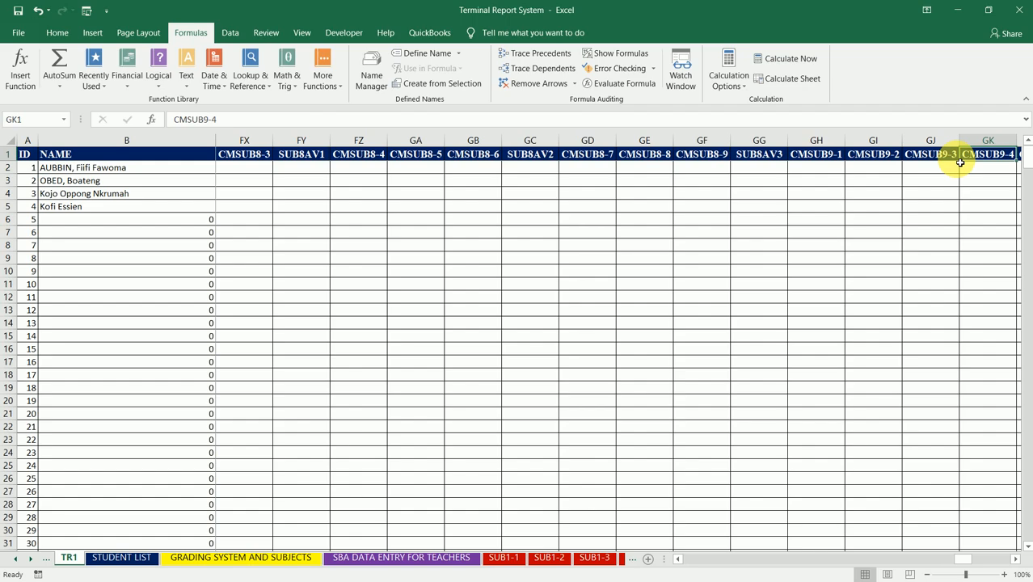
# - Insert a column between CMSUB9-3 and CMSUB9-4 and title it SUB9AV1
pyautogui.write('SUB')
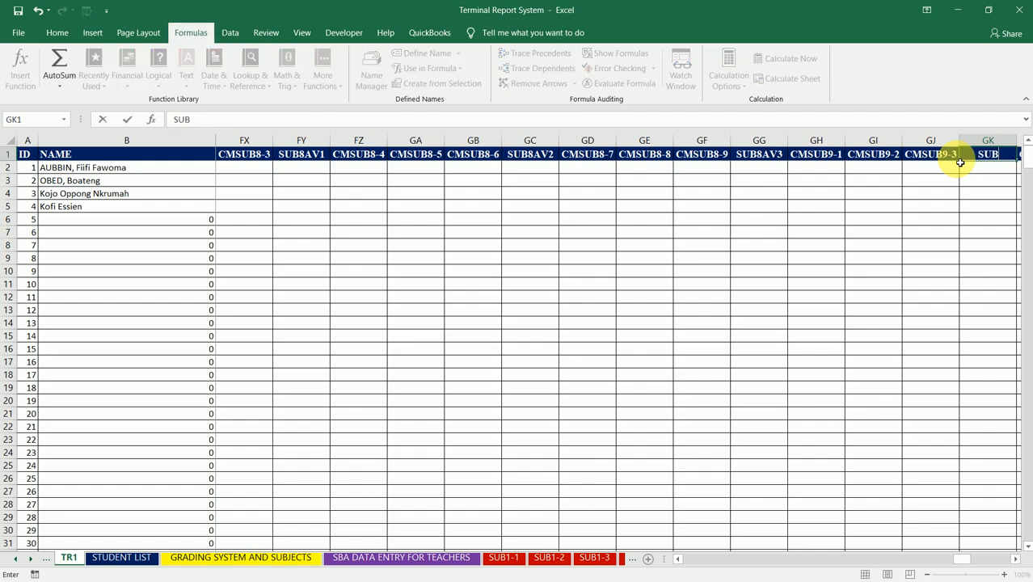
pyautogui.write('9AV1')
pyautogui.press('Tab')
pyautogui.press('Tab')
pyautogui.press('Tab')
pyautogui.press('Tab')
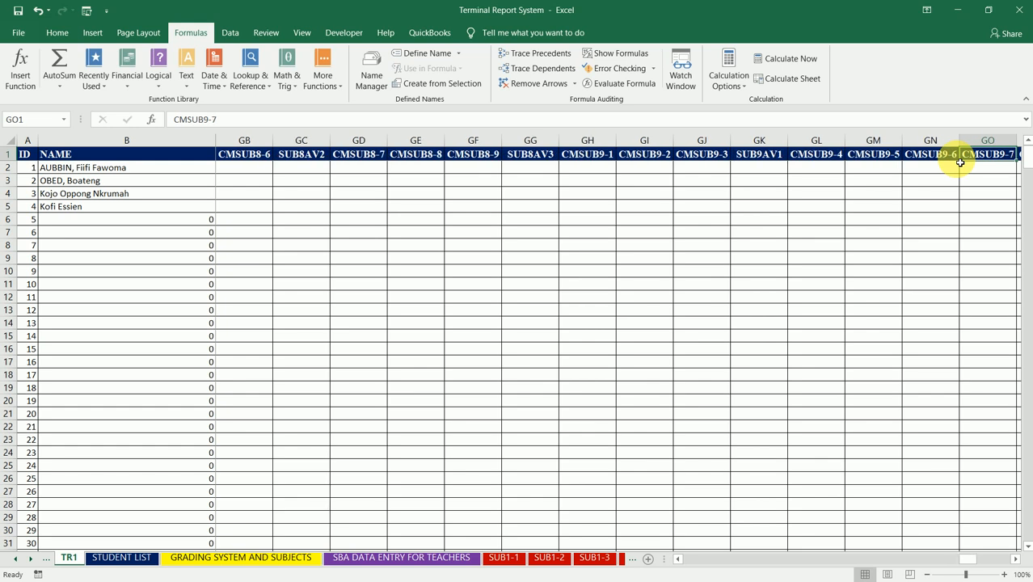
# - Insert a column between CMSUB9-6 and CMSUB9-7 and title it SUB9AV2
pyautogui.write('SUB')
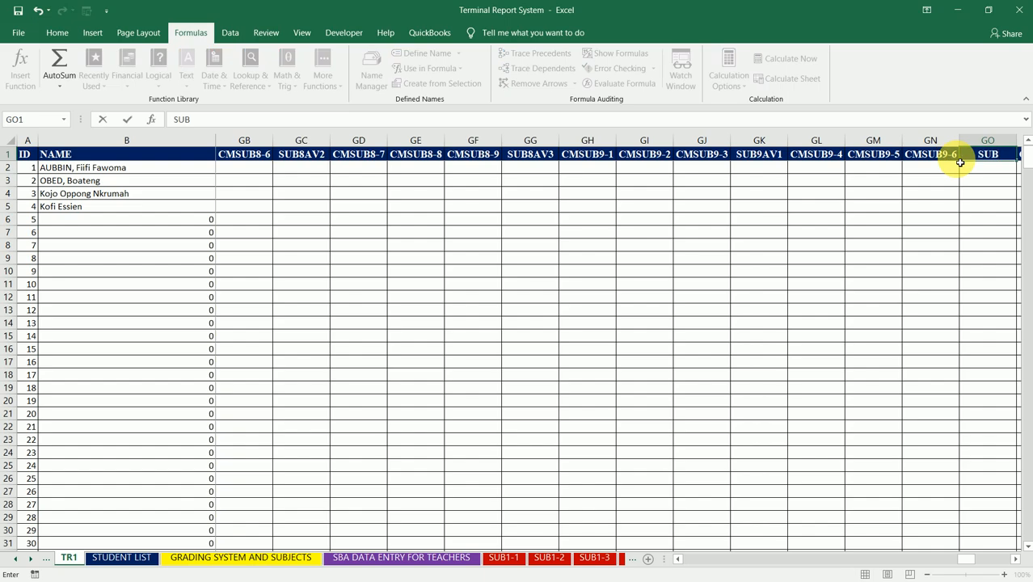
pyautogui.write('9AV2')
pyautogui.press('Tab')
pyautogui.press('Tab')
pyautogui.press('Tab')
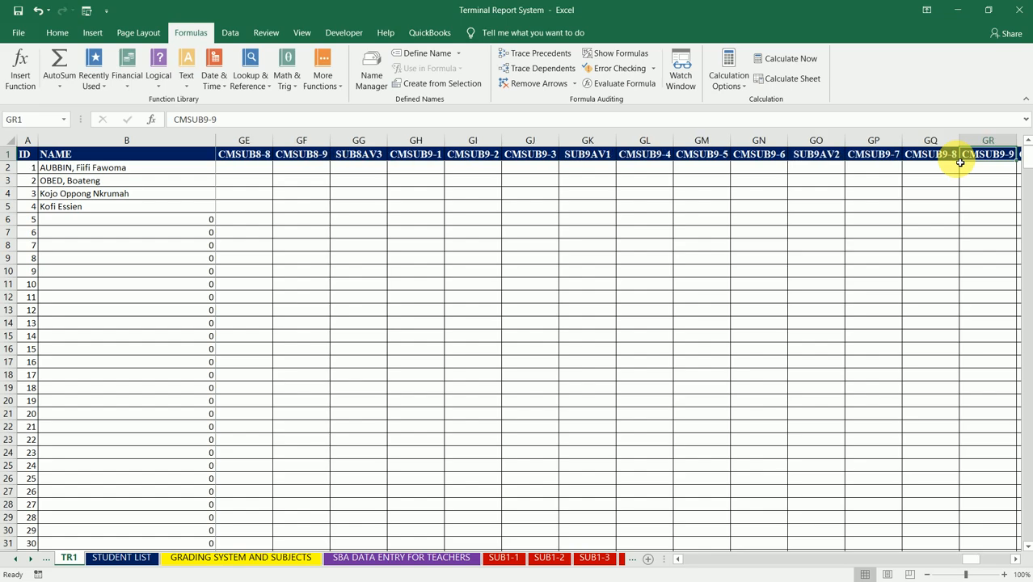
# - Insert a column between CMSUB9-9 and CMSUB10-1 and title it SUB9AV3
pyautogui.press('Tab')
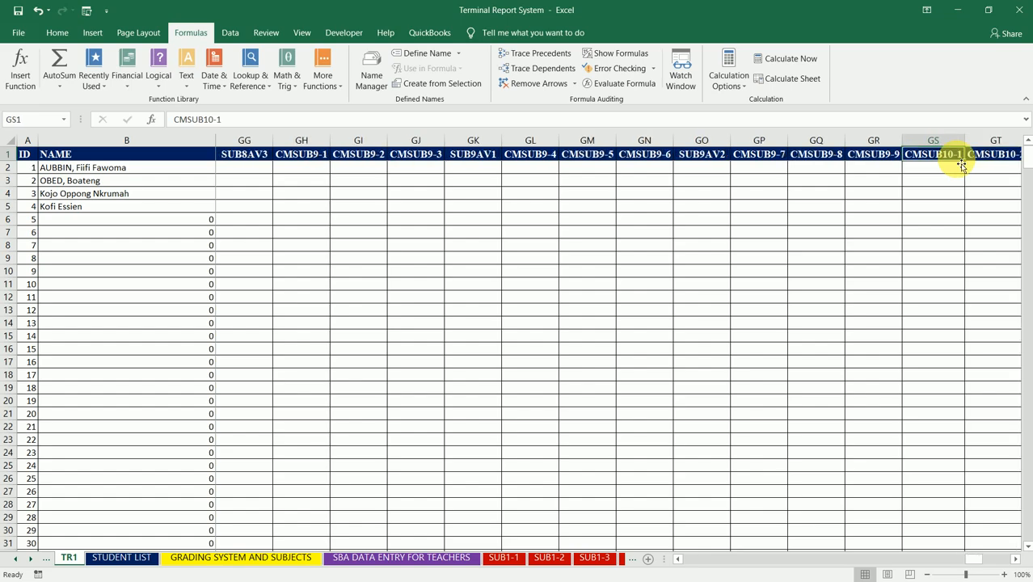
pyautogui.hotkey('alt', 'i')
pyautogui.write('c')
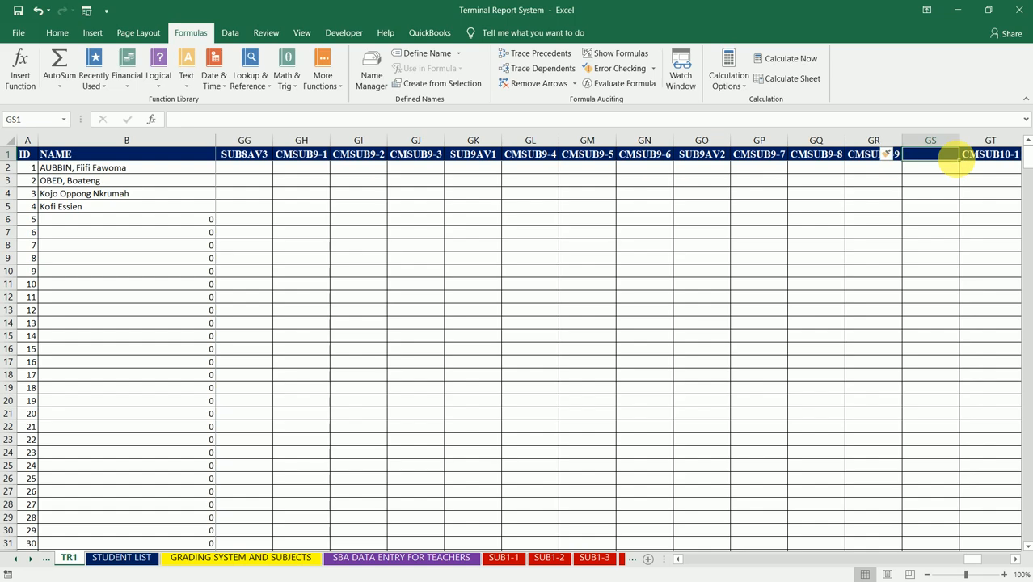
pyautogui.write('SUB')
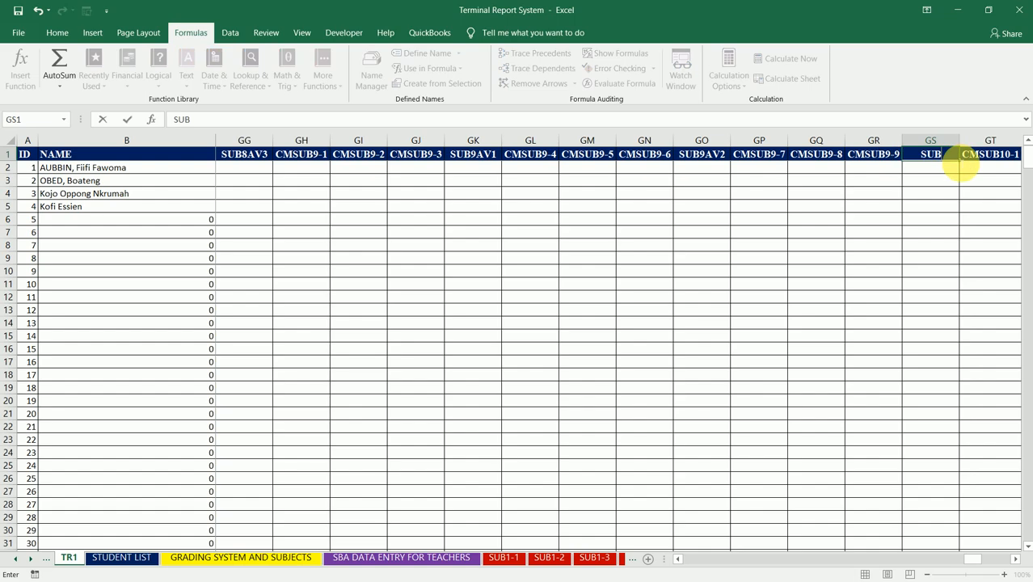
pyautogui.write('9AV3')
pyautogui.press('Right')
pyautogui.press('Right')
pyautogui.press('Right')
pyautogui.press('Right')
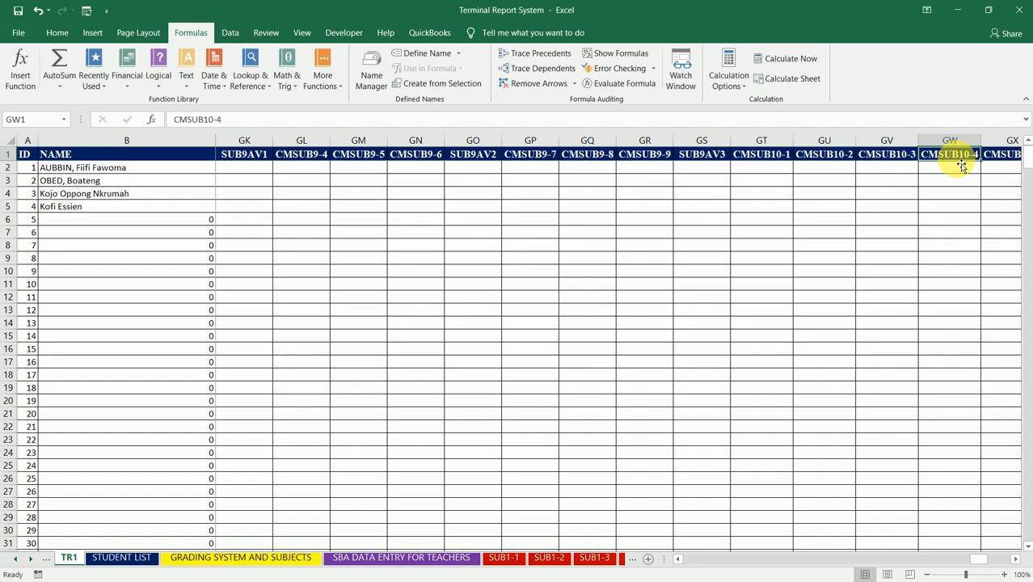
# - Insert a column between CMSUB10-3 and CMSUB10-4 and title it SUB10AV1
pyautogui.write('SUB')
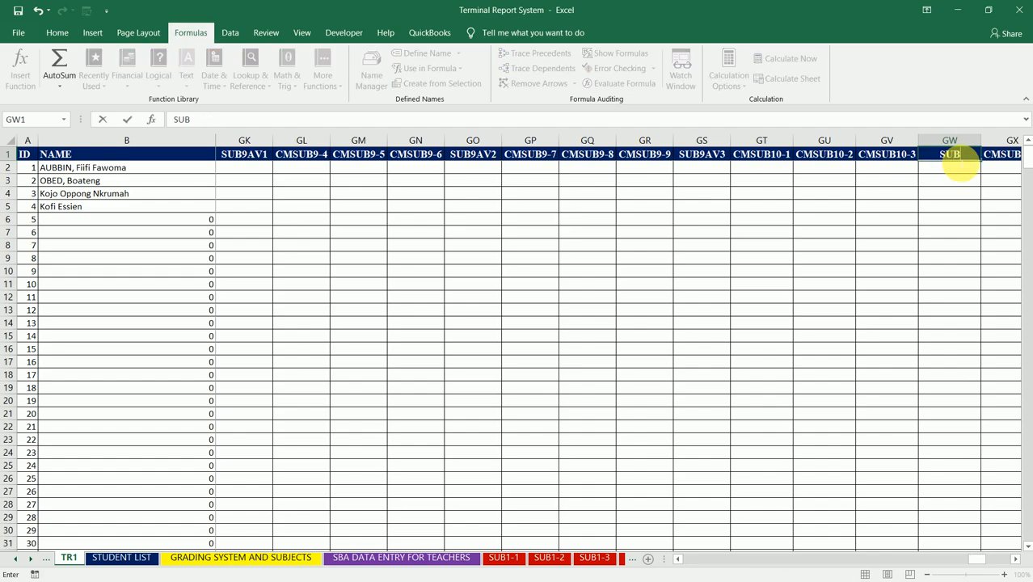
pyautogui.write('10AV1')
pyautogui.press('Tab')
pyautogui.press('Tab')
pyautogui.press('Tab')
pyautogui.press('Tab')
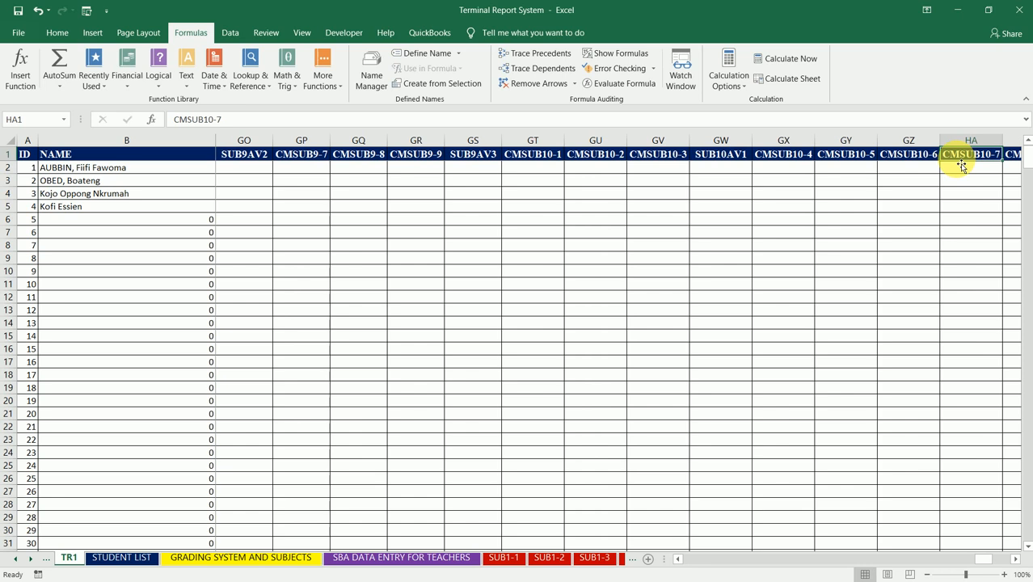
# - Insert a column between CMSUB10-6 and CMSUB10-7 and title it SUB10AV2
pyautogui.press('Delete')
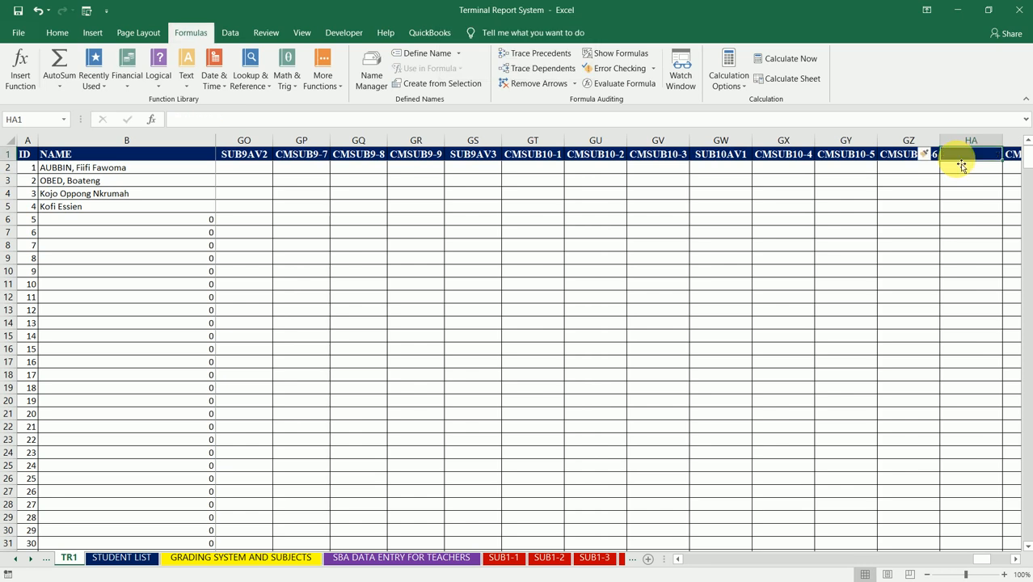
pyautogui.write('SUB10AV2')
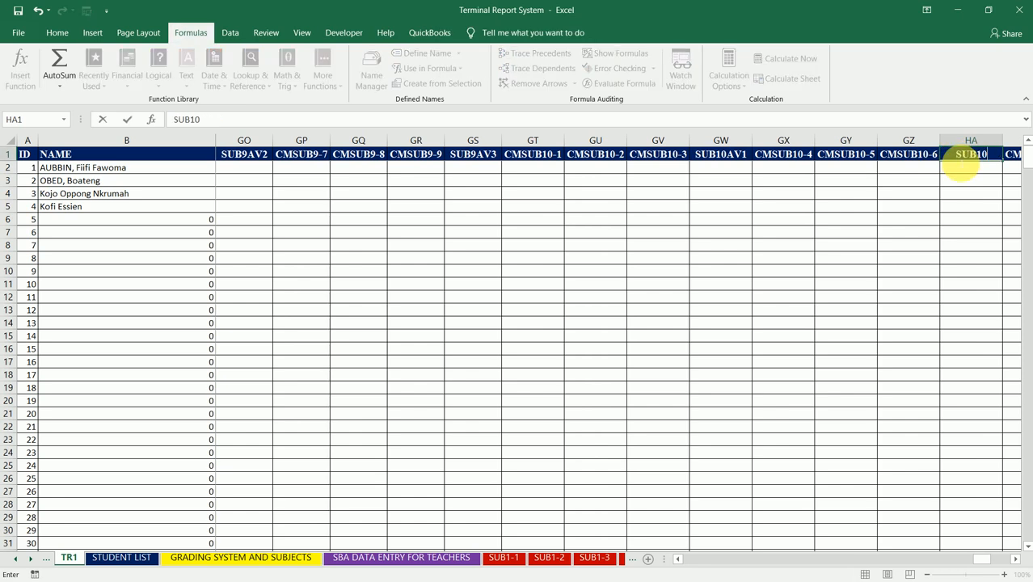
pyautogui.press('Tab')
pyautogui.press('Tab')
pyautogui.press('Tab')
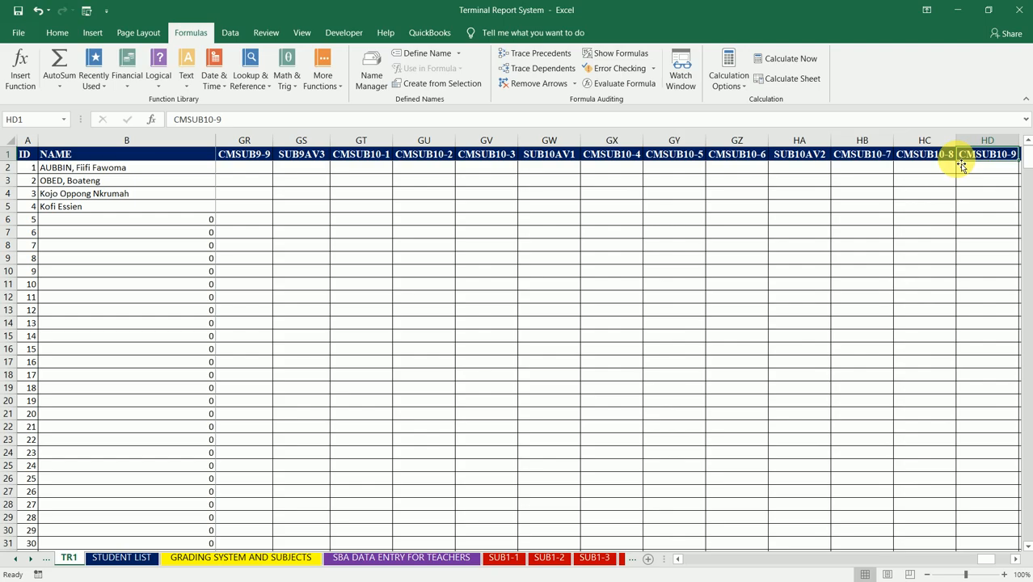
# - Insert a column between CMSUB10-9 and CMSUB11-1 and title it SUB10AV3
pyautogui.press('Tab')
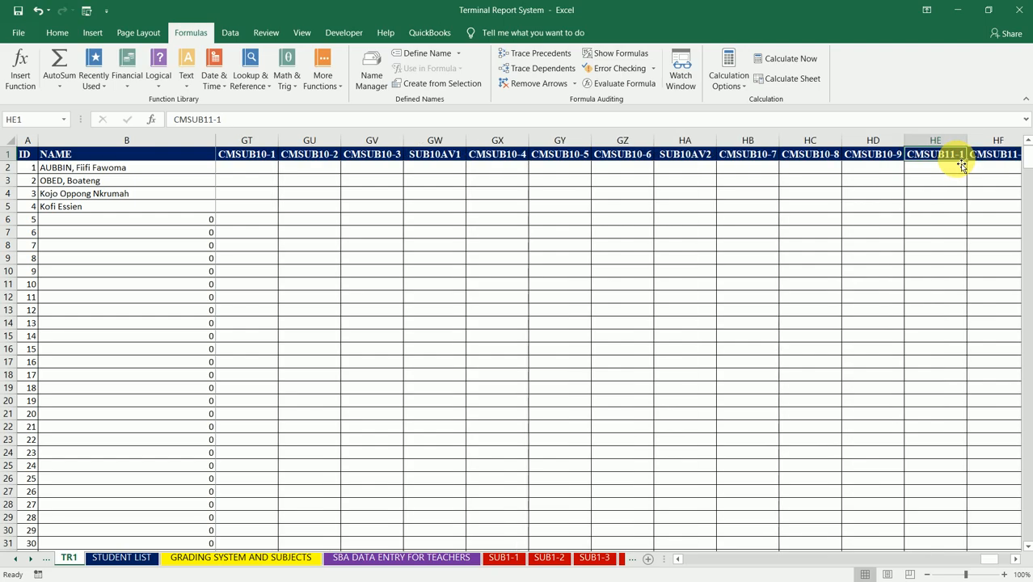
pyautogui.write('SUB10')
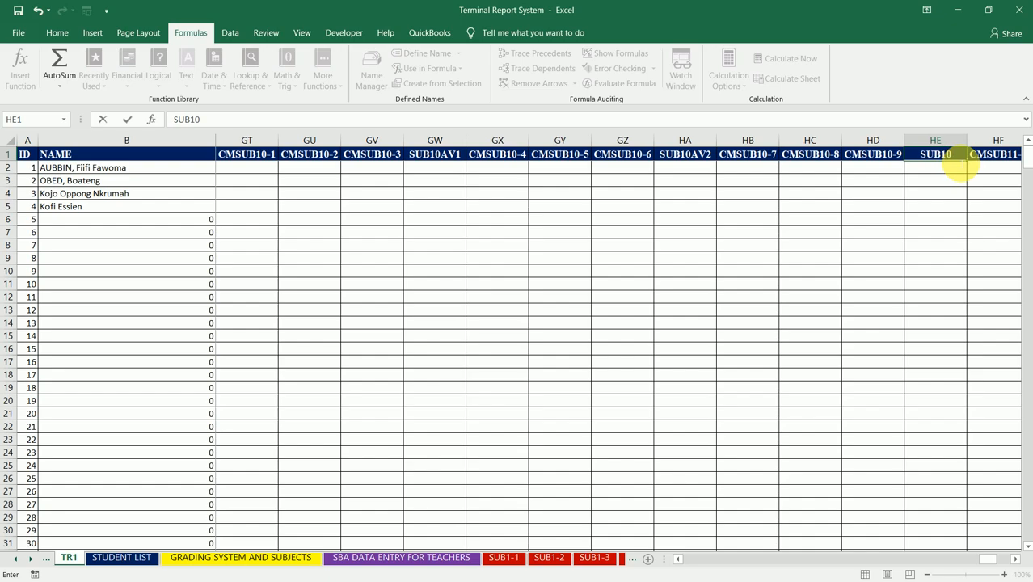
pyautogui.write('AV3')
pyautogui.press('Tab')
pyautogui.press('Tab')
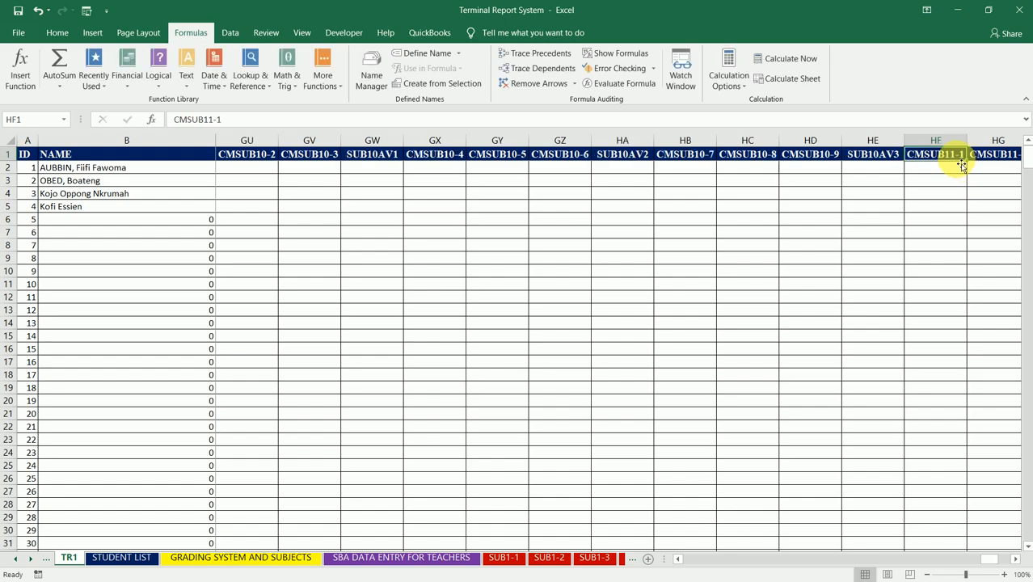
# - Insert a column between CMSUB11-3 and CMSUB11-4 and title it SUB11AV1
pyautogui.press('Tab')
pyautogui.press('Tab')
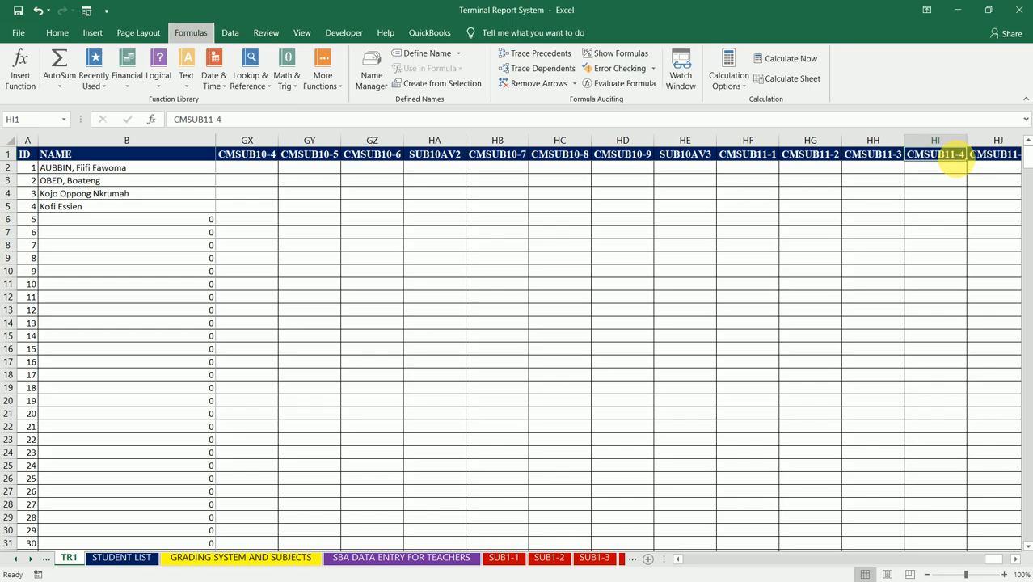
pyautogui.write('SUB11')
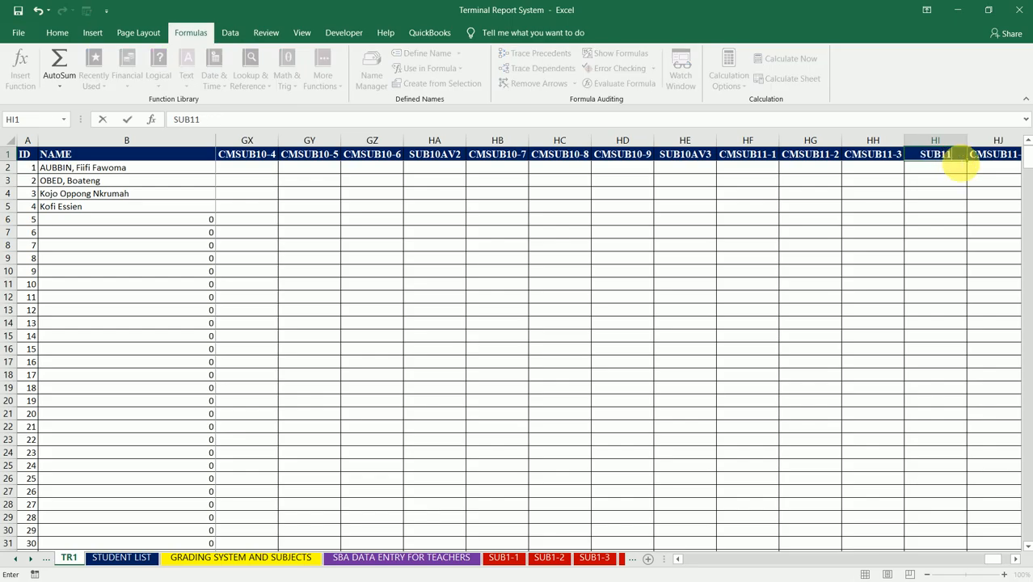
pyautogui.write('AV1')
pyautogui.press('Tab')
pyautogui.press('Tab')
pyautogui.press('Tab')
pyautogui.press('Tab')
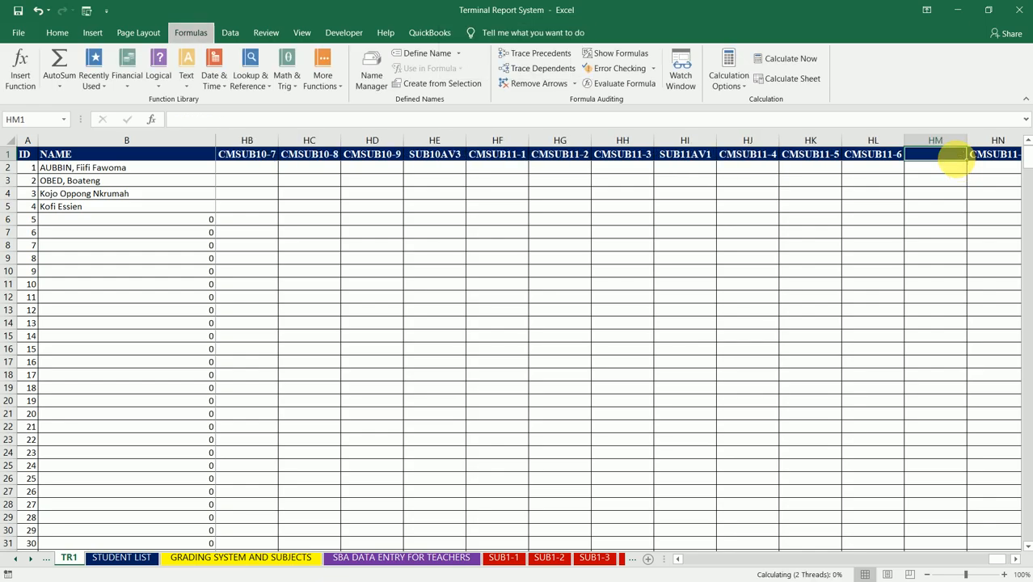
# - Insert a column between CMSUB11-6 and CMSUB11-7 and title it SUB11AV2
pyautogui.write('SUB11AV2')
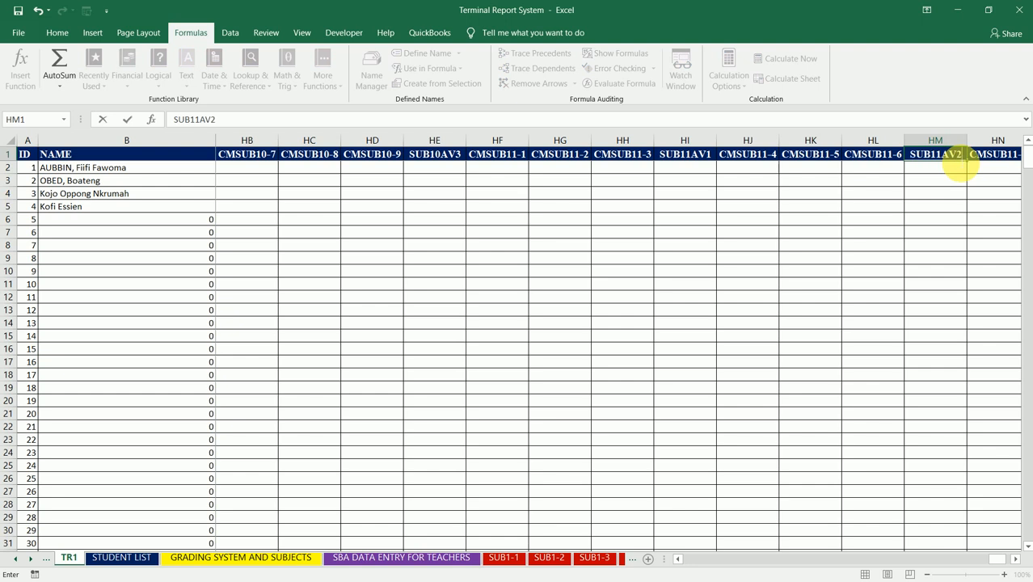
pyautogui.press('Tab')
pyautogui.press('Tab')
# - Title the empty column after CMSUB11-9 SUB11AV3 in cell HQ1
pyautogui.press('Tab')
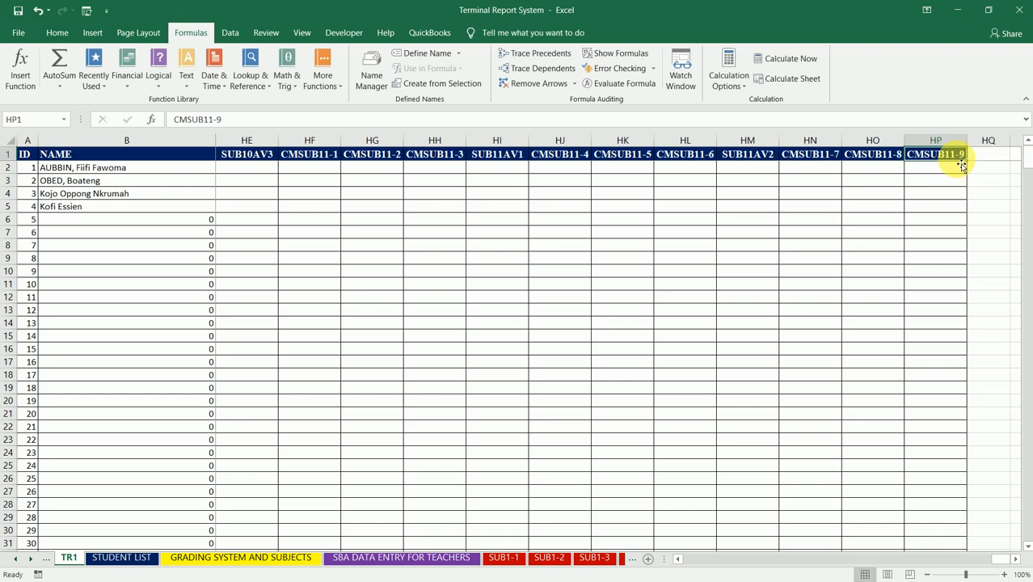
pyautogui.press('Tab')
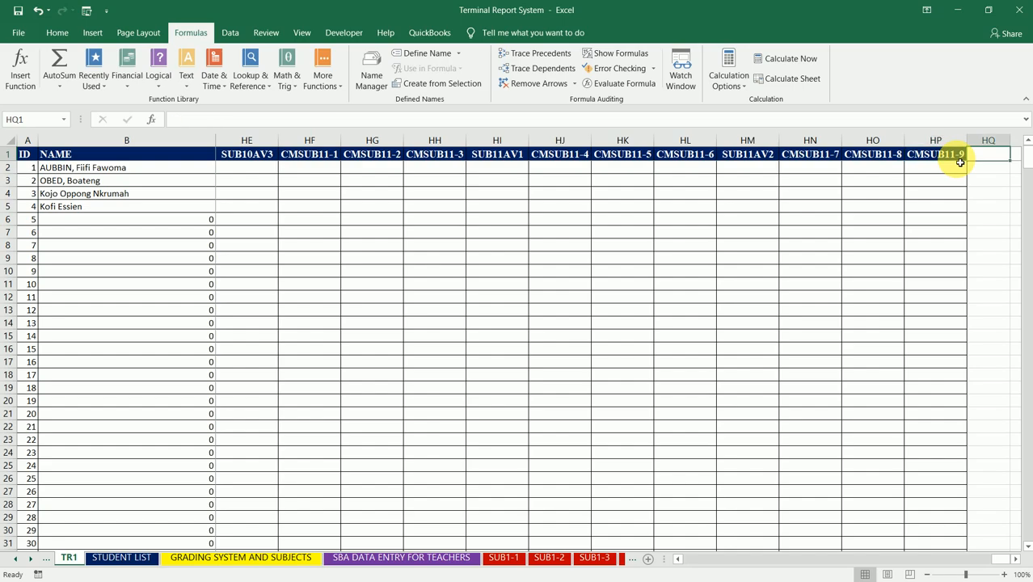
pyautogui.write('SUB11AV')
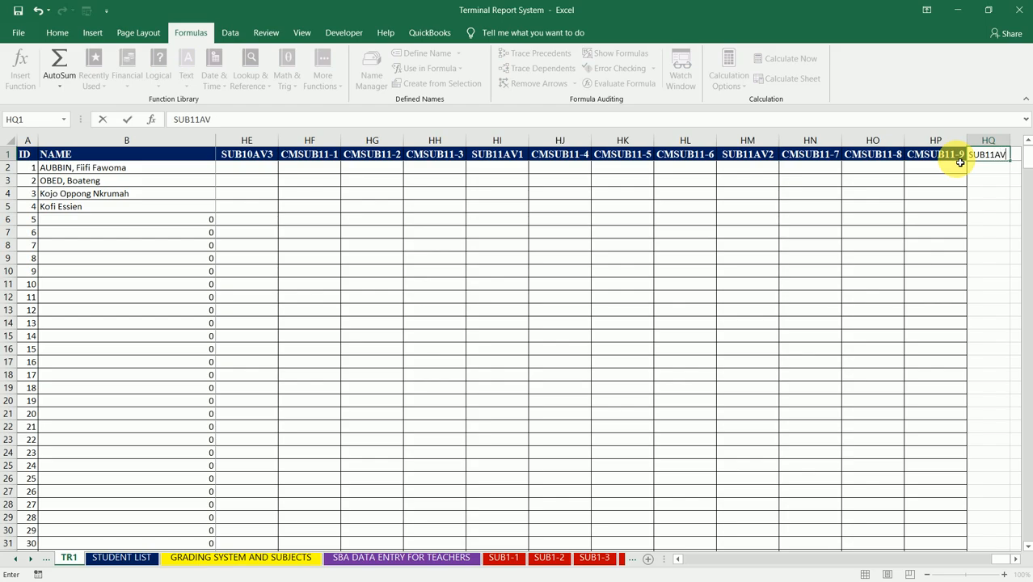
pyautogui.write('3')
pyautogui.press('Return')
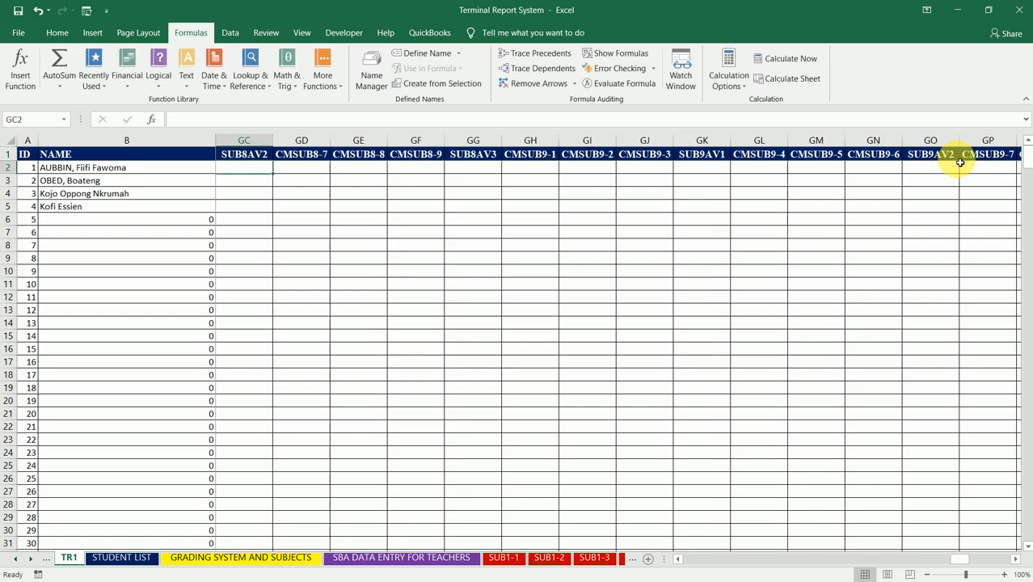
# - Autofit the width of column HQ to its SUB11AV3 heading
pyautogui.press('Right')
pyautogui.press('Right')
pyautogui.press('Right')
pyautogui.hotkey('ctrl', 'Right')
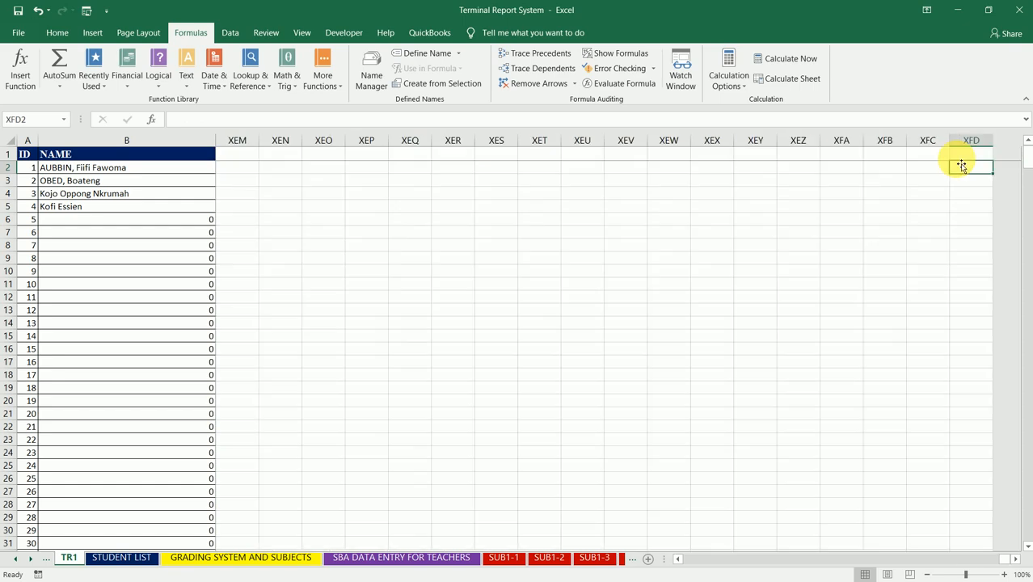
pyautogui.hotkey('ctrl', 'Left')
pyautogui.press('Up')
pyautogui.hotkey('ctrl', 'Right')
pyautogui.press('Right')
pyautogui.press('Left')
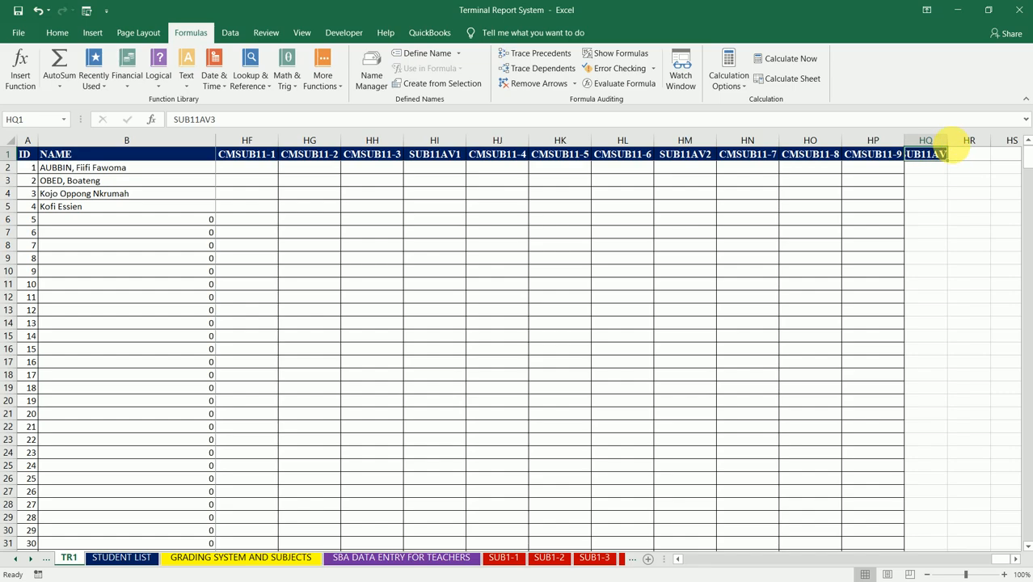
pyautogui.doubleClick(947, 141)
# - Apply all borders to the SUB11AV3 column from HQ1 down to row 510, the last row of the table
pyautogui.hotkey('shift', 'Down')
pyautogui.hotkey('shift', 'Down')
pyautogui.hotkey('shift', 'Down')
pyautogui.hotkey('shift', 'Down')
pyautogui.hotkey('shift', 'Down')
pyautogui.hotkey('shift', 'Down')
pyautogui.hotkey('shift', 'Down')
pyautogui.hotkey('shift', 'Down')
pyautogui.hotkey('shift', 'Down')
pyautogui.hotkey('shift', 'Down')
pyautogui.hotkey('shift', 'Down')
pyautogui.hotkey('shift', 'Down')
pyautogui.hotkey('shift', 'Down')
pyautogui.hotkey('shift', 'Down')
pyautogui.hotkey('shift', 'Down')
pyautogui.hotkey('shift', 'Down')
pyautogui.hotkey('shift', 'Down')
pyautogui.hotkey('shift', 'Down')
pyautogui.hotkey('shift', 'Down')
pyautogui.hotkey('shift', 'Down')
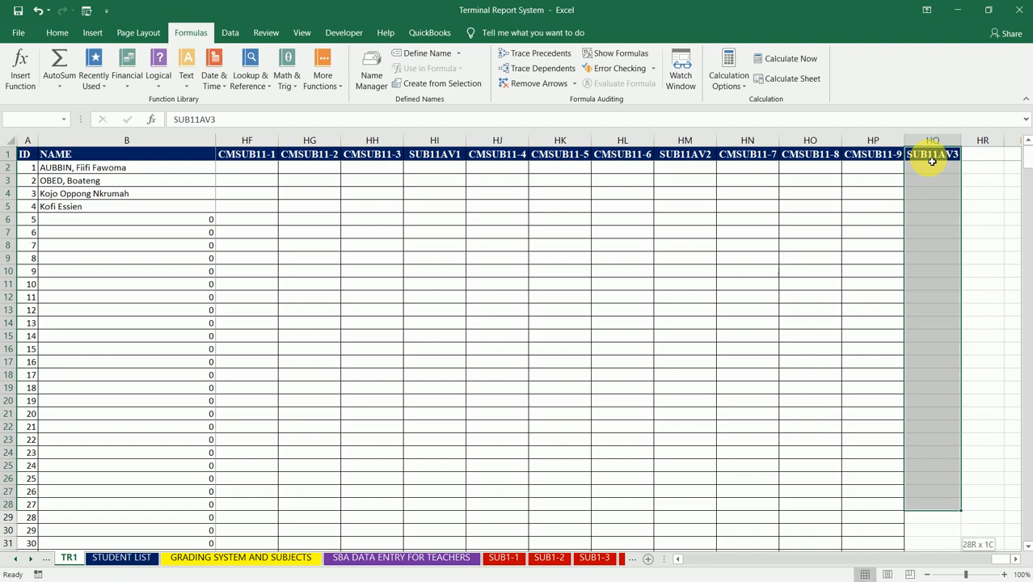
pyautogui.hotkey('shift', 'Down')
pyautogui.hotkey('shift', 'Down')
pyautogui.hotkey('shift', 'Down')
pyautogui.hotkey('shift', 'Down')
pyautogui.hotkey('shift', 'Down')
pyautogui.hotkey('shift', 'Down')
pyautogui.hotkey('shift', 'Down')
pyautogui.hotkey('shift', 'Down')
pyautogui.hotkey('shift', 'Down')
pyautogui.hotkey('shift', 'Down')
pyautogui.hotkey('shift', 'Down')
pyautogui.hotkey('shift', 'Down')
pyautogui.hotkey('shift', 'Down')
pyautogui.hotkey('shift', 'Down')
pyautogui.hotkey('shift', 'Down')
pyautogui.hotkey('shift', 'Down')
pyautogui.hotkey('shift', 'Down')
pyautogui.hotkey('shift', 'Down')
pyautogui.hotkey('shift', 'Down')
pyautogui.hotkey('shift', 'Down')
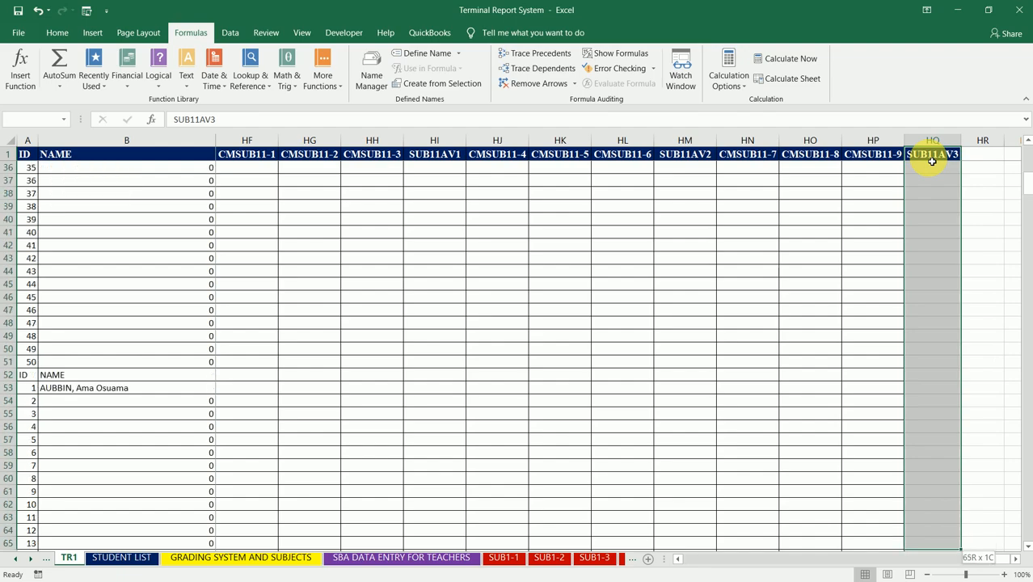
pyautogui.hotkey('shift', 'Down')
pyautogui.hotkey('shift', 'Down')
pyautogui.hotkey('shift', 'Down')
pyautogui.hotkey('shift', 'Down')
pyautogui.hotkey('shift', 'Down')
pyautogui.hotkey('shift', 'Down')
pyautogui.hotkey('shift', 'Down')
pyautogui.hotkey('shift', 'Down')
pyautogui.hotkey('shift', 'Down')
pyautogui.hotkey('shift', 'Down')
pyautogui.hotkey('shift', 'Down')
pyautogui.hotkey('shift', 'Down')
pyautogui.hotkey('shift', 'Down')
pyautogui.hotkey('shift', 'Down')
pyautogui.hotkey('shift', 'Down')
pyautogui.hotkey('shift', 'Down')
pyautogui.hotkey('shift', 'Down')
pyautogui.hotkey('shift', 'Down')
pyautogui.hotkey('shift', 'Down')
pyautogui.hotkey('shift', 'Down')
pyautogui.hotkey('shift', 'Down')
pyautogui.hotkey('shift', 'Down')
pyautogui.hotkey('shift', 'Down')
pyautogui.hotkey('shift', 'Down')
pyautogui.hotkey('shift', 'Down')
pyautogui.hotkey('shift', 'Down')
pyautogui.hotkey('shift', 'Down')
pyautogui.hotkey('shift', 'Down')
pyautogui.hotkey('shift', 'Down')
pyautogui.hotkey('shift', 'Down')
pyautogui.hotkey('shift', 'Down')
pyautogui.hotkey('shift', 'Down')
pyautogui.hotkey('shift', 'Down')
pyautogui.hotkey('shift', 'Down')
pyautogui.hotkey('shift', 'Down')
pyautogui.hotkey('shift', 'Down')
pyautogui.hotkey('shift', 'Down')
pyautogui.hotkey('shift', 'Down')
pyautogui.hotkey('shift', 'Down')
pyautogui.hotkey('shift', 'Down')
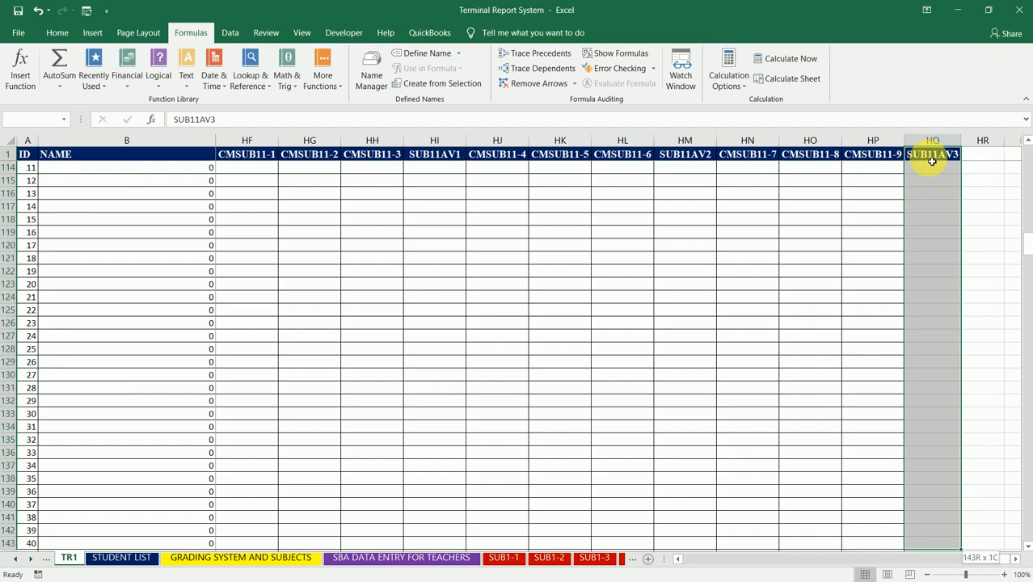
pyautogui.hotkey('shift', 'Down')
pyautogui.hotkey('shift', 'Down')
pyautogui.hotkey('shift', 'Down')
pyautogui.hotkey('shift', 'Down')
pyautogui.hotkey('shift', 'Down')
pyautogui.hotkey('shift', 'Down')
pyautogui.hotkey('shift', 'Down')
pyautogui.hotkey('shift', 'Down')
pyautogui.hotkey('shift', 'Down')
pyautogui.hotkey('shift', 'Down')
pyautogui.hotkey('shift', 'Down')
pyautogui.hotkey('shift', 'Down')
pyautogui.hotkey('shift', 'Down')
pyautogui.hotkey('shift', 'Down')
pyautogui.hotkey('shift', 'Down')
pyautogui.hotkey('shift', 'Down')
pyautogui.hotkey('shift', 'Down')
pyautogui.hotkey('shift', 'Down')
pyautogui.hotkey('shift', 'Down')
pyautogui.hotkey('shift', 'Down')
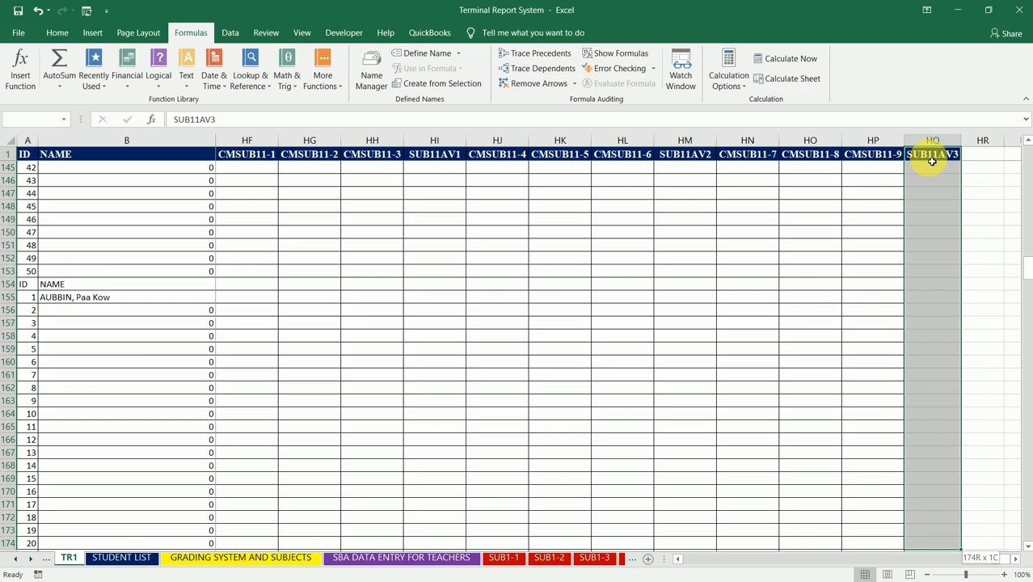
pyautogui.hotkey('shift', 'Down')
pyautogui.hotkey('shift', 'Down')
pyautogui.hotkey('shift', 'Down')
pyautogui.hotkey('shift', 'Down')
pyautogui.hotkey('shift', 'Down')
pyautogui.hotkey('shift', 'Down')
pyautogui.hotkey('shift', 'Down')
pyautogui.hotkey('shift', 'Down')
pyautogui.hotkey('shift', 'Down')
pyautogui.hotkey('shift', 'Down')
pyautogui.hotkey('shift', 'Down')
pyautogui.hotkey('shift', 'Down')
pyautogui.hotkey('shift', 'Down')
pyautogui.hotkey('shift', 'Down')
pyautogui.hotkey('shift', 'Down')
pyautogui.hotkey('shift', 'Down')
pyautogui.hotkey('shift', 'Down')
pyautogui.hotkey('shift', 'Down')
pyautogui.hotkey('shift', 'Down')
pyautogui.hotkey('shift', 'Down')
pyautogui.hotkey('shift', 'Down')
pyautogui.hotkey('shift', 'Down')
pyautogui.hotkey('shift', 'Down')
pyautogui.hotkey('shift', 'Down')
pyautogui.hotkey('shift', 'Down')
pyautogui.hotkey('shift', 'Down')
pyautogui.hotkey('shift', 'Down')
pyautogui.hotkey('shift', 'Down')
pyautogui.hotkey('shift', 'Down')
pyautogui.hotkey('shift', 'Down')
pyautogui.hotkey('shift', 'Down')
pyautogui.hotkey('shift', 'Down')
pyautogui.hotkey('shift', 'Down')
pyautogui.hotkey('shift', 'Down')
pyautogui.hotkey('shift', 'Down')
pyautogui.hotkey('shift', 'Down')
pyautogui.hotkey('shift', 'Down')
pyautogui.hotkey('shift', 'Down')
pyautogui.hotkey('shift', 'Down')
pyautogui.hotkey('shift', 'Down')
pyautogui.hotkey('shift', 'Down')
pyautogui.hotkey('shift', 'Down')
pyautogui.hotkey('shift', 'Down')
pyautogui.hotkey('shift', 'Down')
pyautogui.hotkey('shift', 'Down')
pyautogui.hotkey('shift', 'Down')
pyautogui.hotkey('shift', 'Down')
pyautogui.hotkey('shift', 'Down')
pyautogui.hotkey('shift', 'Down')
pyautogui.hotkey('shift', 'Down')
pyautogui.hotkey('shift', 'Down')
pyautogui.hotkey('shift', 'Down')
pyautogui.hotkey('shift', 'Down')
pyautogui.hotkey('shift', 'Down')
pyautogui.hotkey('shift', 'Down')
pyautogui.hotkey('shift', 'Down')
pyautogui.hotkey('shift', 'Down')
pyautogui.hotkey('shift', 'Down')
pyautogui.hotkey('shift', 'Down')
pyautogui.hotkey('shift', 'Down')
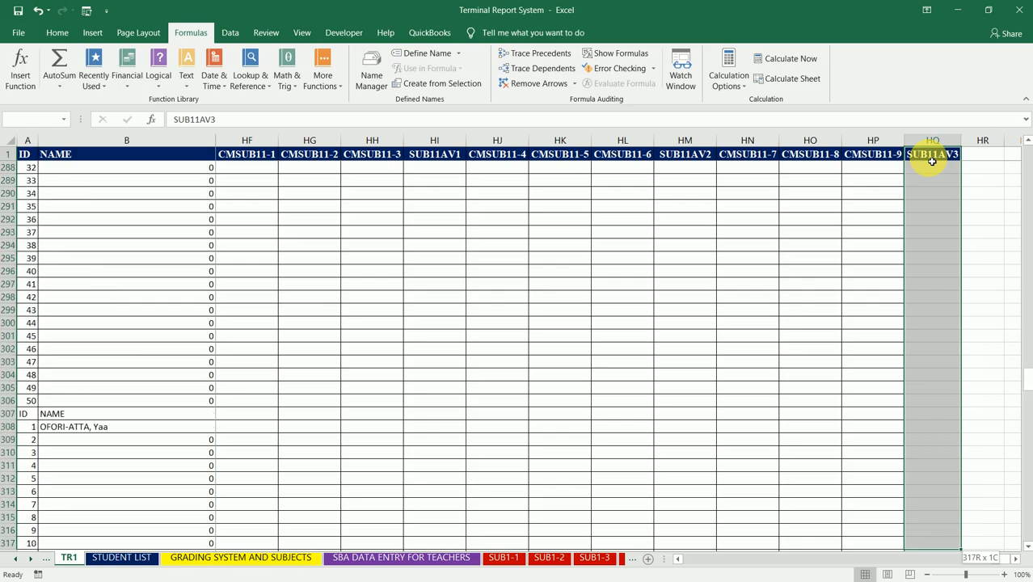
pyautogui.hotkey('shift', 'Down')
pyautogui.hotkey('shift', 'Down')
pyautogui.hotkey('shift', 'Down')
pyautogui.hotkey('shift', 'Down')
pyautogui.hotkey('shift', 'Down')
pyautogui.hotkey('shift', 'Down')
pyautogui.hotkey('shift', 'Down')
pyautogui.hotkey('shift', 'Down')
pyautogui.hotkey('shift', 'Down')
pyautogui.hotkey('shift', 'Down')
pyautogui.hotkey('shift', 'Down')
pyautogui.hotkey('shift', 'Down')
pyautogui.hotkey('shift', 'Down')
pyautogui.hotkey('shift', 'Down')
pyautogui.hotkey('shift', 'Down')
pyautogui.hotkey('shift', 'Down')
pyautogui.hotkey('shift', 'Down')
pyautogui.hotkey('shift', 'Down')
pyautogui.hotkey('shift', 'Down')
pyautogui.hotkey('shift', 'Down')
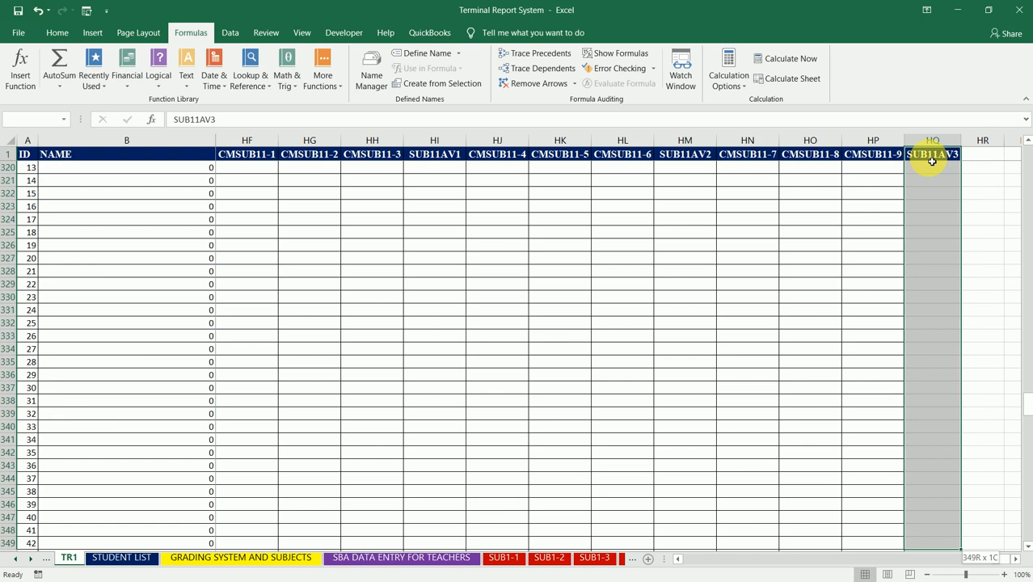
pyautogui.hotkey('shift', 'Down')
pyautogui.hotkey('shift', 'Down')
pyautogui.hotkey('shift', 'Down')
pyautogui.hotkey('shift', 'Down')
pyautogui.hotkey('shift', 'Down')
pyautogui.hotkey('shift', 'Down')
pyautogui.hotkey('shift', 'Down')
pyautogui.hotkey('shift', 'Down')
pyautogui.hotkey('shift', 'Down')
pyautogui.hotkey('shift', 'Down')
pyautogui.hotkey('shift', 'Down')
pyautogui.hotkey('shift', 'Down')
pyautogui.hotkey('shift', 'Down')
pyautogui.hotkey('shift', 'Down')
pyautogui.hotkey('shift', 'Down')
pyautogui.hotkey('shift', 'Down')
pyautogui.hotkey('shift', 'Down')
pyautogui.hotkey('shift', 'Down')
pyautogui.hotkey('shift', 'Down')
pyautogui.hotkey('shift', 'Down')
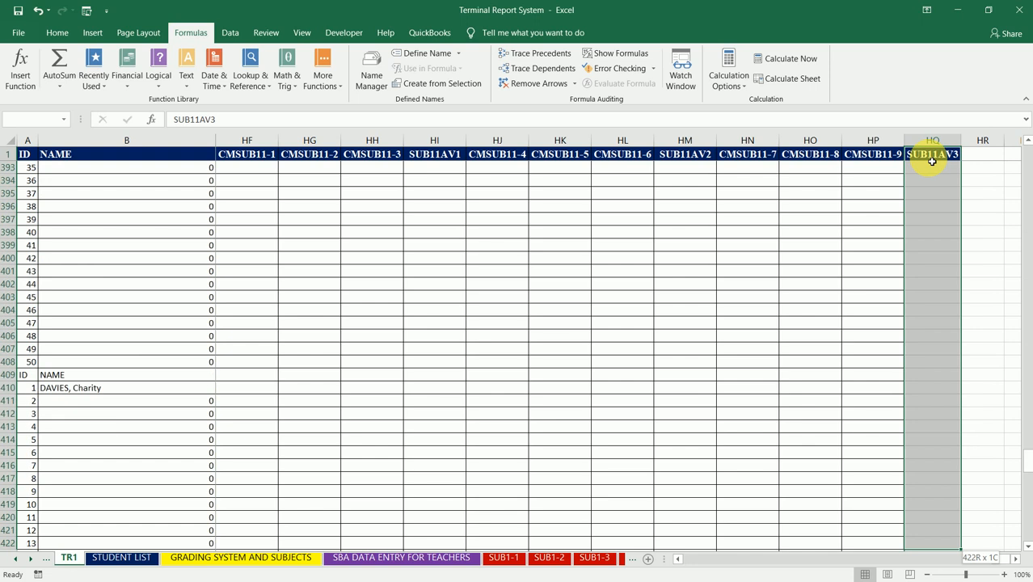
pyautogui.hotkey('shift', 'Down')
pyautogui.hotkey('shift', 'Down')
pyautogui.hotkey('shift', 'Down')
pyautogui.hotkey('shift', 'Down')
pyautogui.hotkey('shift', 'Down')
pyautogui.hotkey('shift', 'Down')
pyautogui.hotkey('shift', 'Down')
pyautogui.hotkey('shift', 'Down')
pyautogui.hotkey('shift', 'Down')
pyautogui.hotkey('shift', 'Down')
pyautogui.hotkey('shift', 'Down')
pyautogui.hotkey('shift', 'Down')
pyautogui.hotkey('shift', 'Down')
pyautogui.hotkey('shift', 'Down')
pyautogui.hotkey('shift', 'Down')
pyautogui.hotkey('shift', 'Down')
pyautogui.hotkey('shift', 'Down')
pyautogui.hotkey('shift', 'Down')
pyautogui.hotkey('shift', 'Down')
pyautogui.hotkey('shift', 'Down')
pyautogui.hotkey('shift', 'Down')
pyautogui.hotkey('shift', 'Down')
pyautogui.hotkey('shift', 'Down')
pyautogui.hotkey('shift', 'Down')
pyautogui.hotkey('shift', 'Down')
pyautogui.hotkey('shift', 'Down')
pyautogui.hotkey('shift', 'Down')
pyautogui.hotkey('shift', 'Down')
pyautogui.hotkey('shift', 'Down')
pyautogui.hotkey('shift', 'Down')
pyautogui.hotkey('shift', 'Down')
pyautogui.hotkey('shift', 'Down')
pyautogui.hotkey('shift', 'Down')
pyautogui.hotkey('shift', 'Down')
pyautogui.hotkey('shift', 'Down')
pyautogui.hotkey('shift', 'Down')
pyautogui.hotkey('shift', 'Down')
pyautogui.hotkey('shift', 'Down')
pyautogui.hotkey('shift', 'Down')
pyautogui.hotkey('shift', 'Down')
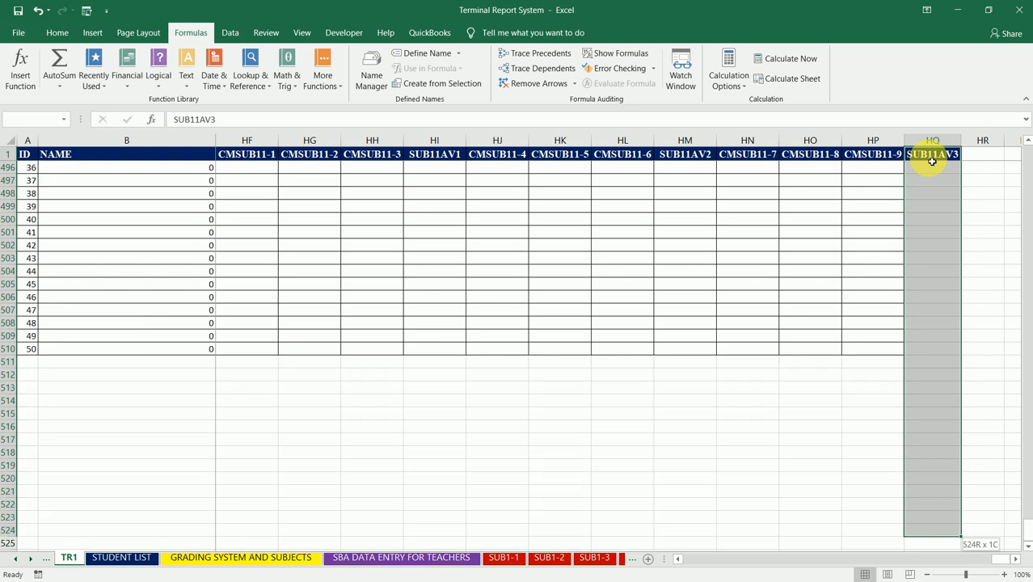
pyautogui.hotkey('shift', 'Up')
pyautogui.hotkey('shift', 'Up')
pyautogui.hotkey('shift', 'Up')
pyautogui.hotkey('shift', 'Up')
pyautogui.hotkey('shift', 'Up')
pyautogui.hotkey('shift', 'Up')
pyautogui.hotkey('shift', 'Up')
pyautogui.hotkey('shift', 'Up')
pyautogui.hotkey('shift', 'Up')
pyautogui.hotkey('shift', 'Up')
pyautogui.hotkey('shift', 'Up')
pyautogui.hotkey('shift', 'Up')
pyautogui.hotkey('shift', 'Up')
pyautogui.hotkey('shift', 'Up')
pyautogui.hotkey('shift', 'Up')
pyautogui.hotkey('shift', 'Up')
pyautogui.hotkey('shift', 'Down')
pyautogui.hotkey('shift', 'Down')
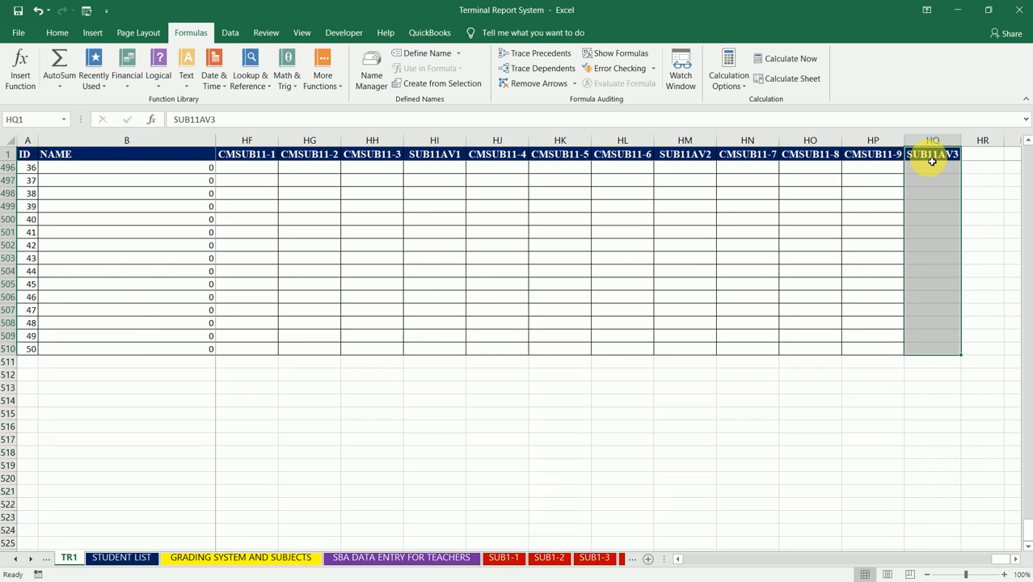
pyautogui.click(56, 34)
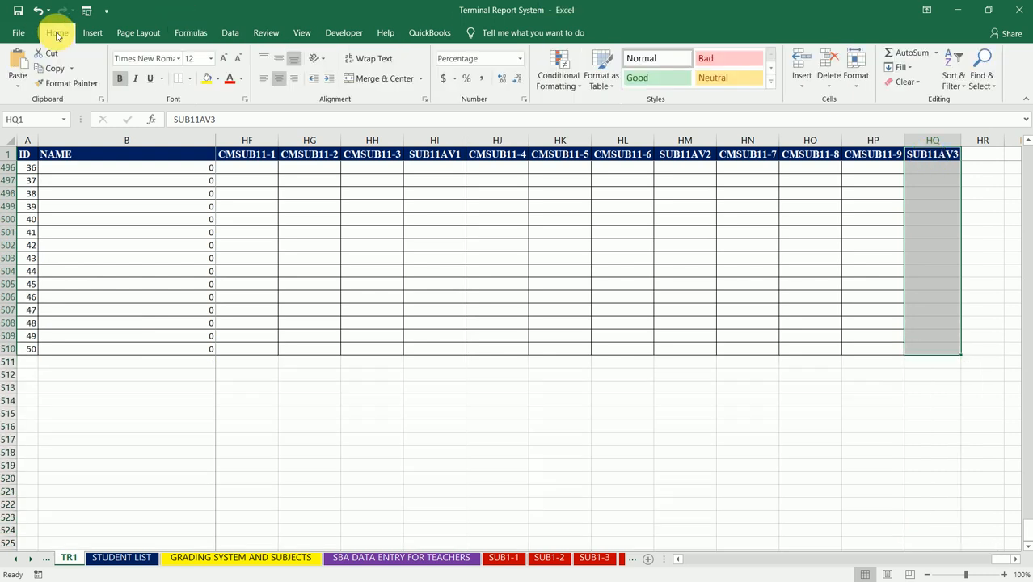
pyautogui.click(191, 79)
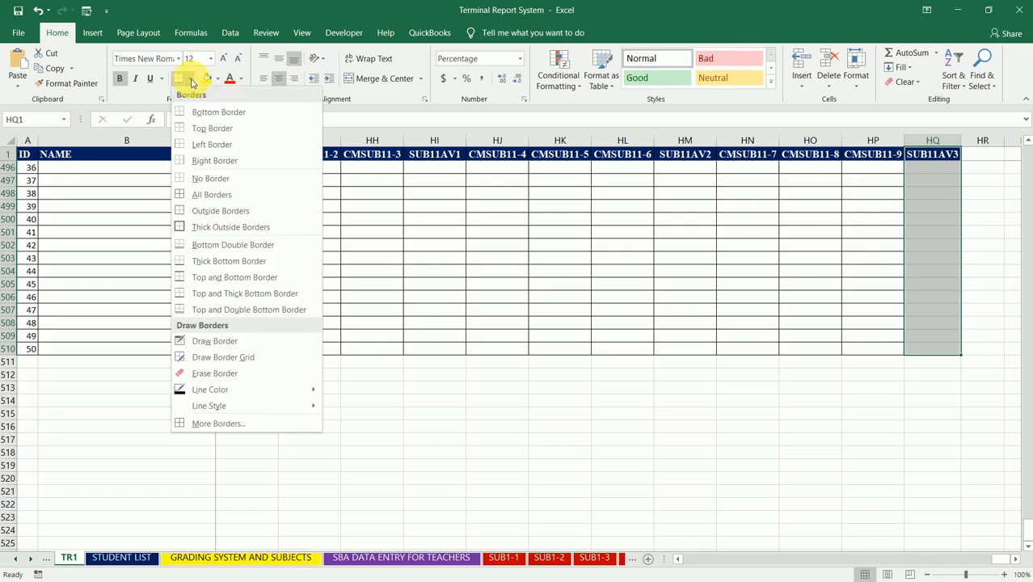
pyautogui.click(212, 194)
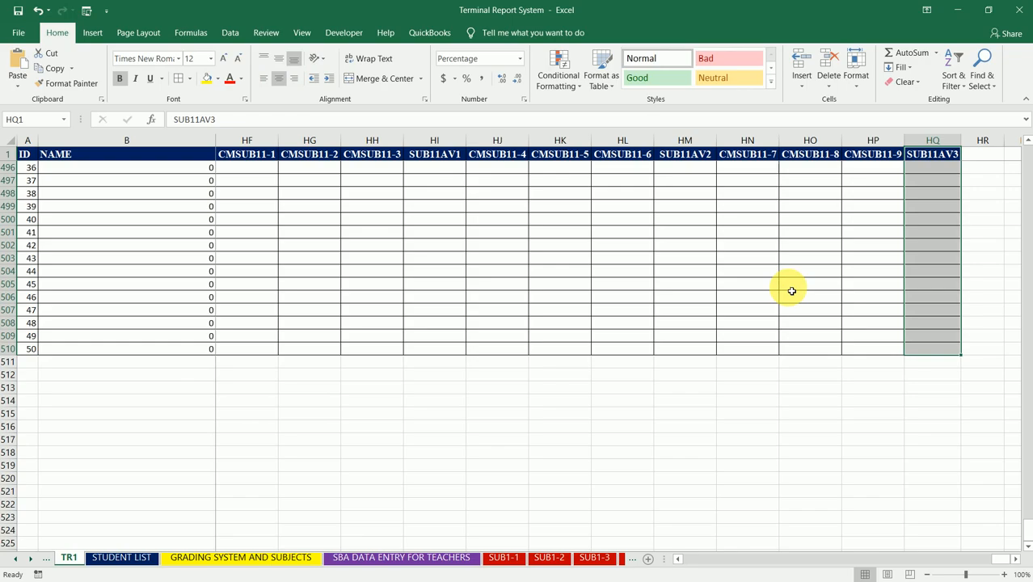
# - Review the row 1 headings of the TR1 sheet from NATIONALITY across to the CMSUB11 and SUB11AV3 columns
pyautogui.press('Down')
pyautogui.press('Up')
pyautogui.press('Down')
pyautogui.press('Up')
pyautogui.press('Home')
pyautogui.press('Right')
pyautogui.press('Right')
pyautogui.press('Right')
pyautogui.press('Right')
pyautogui.press('Right')
pyautogui.press('Right')
pyautogui.press('Right')
pyautogui.press('Right')
pyautogui.press('Right')
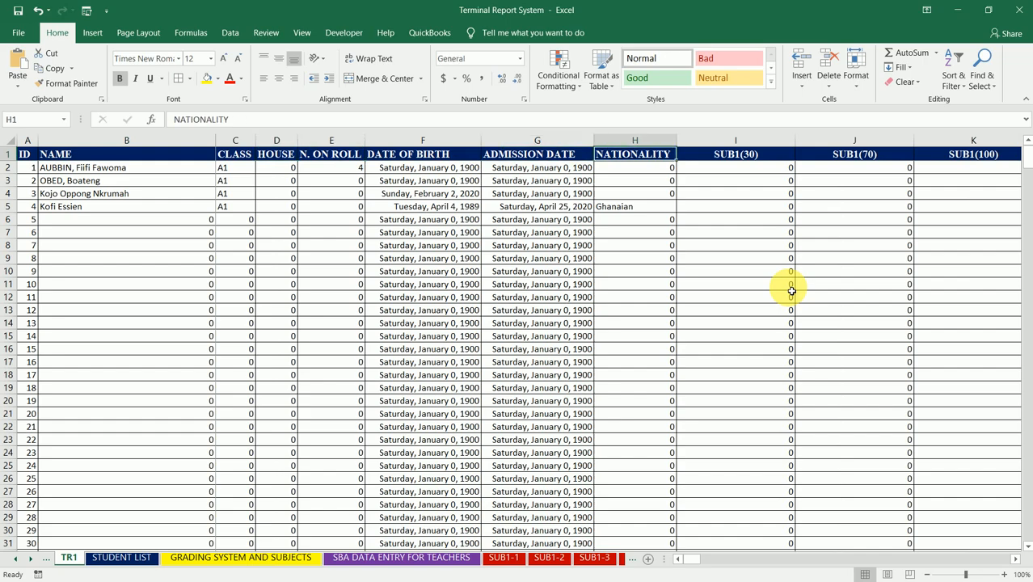
pyautogui.press('Right')
pyautogui.press('Right')
pyautogui.press('Right')
pyautogui.press('Right')
pyautogui.press('Right')
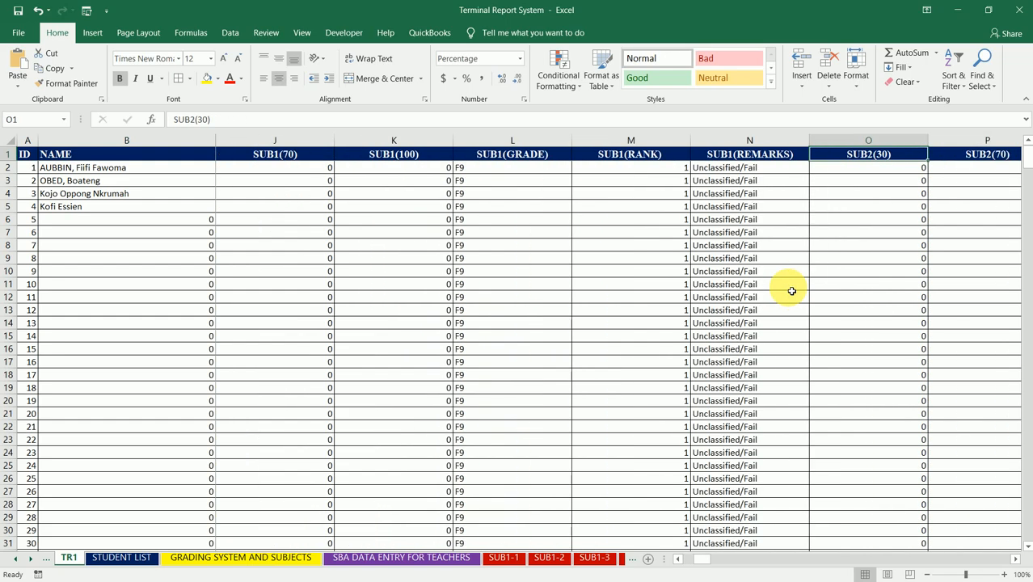
pyautogui.press('Right')
pyautogui.press('Right')
pyautogui.press('Right')
pyautogui.press('Right')
pyautogui.press('Right')
pyautogui.press('Right')
pyautogui.press('Right')
pyautogui.press('Right')
pyautogui.press('Right')
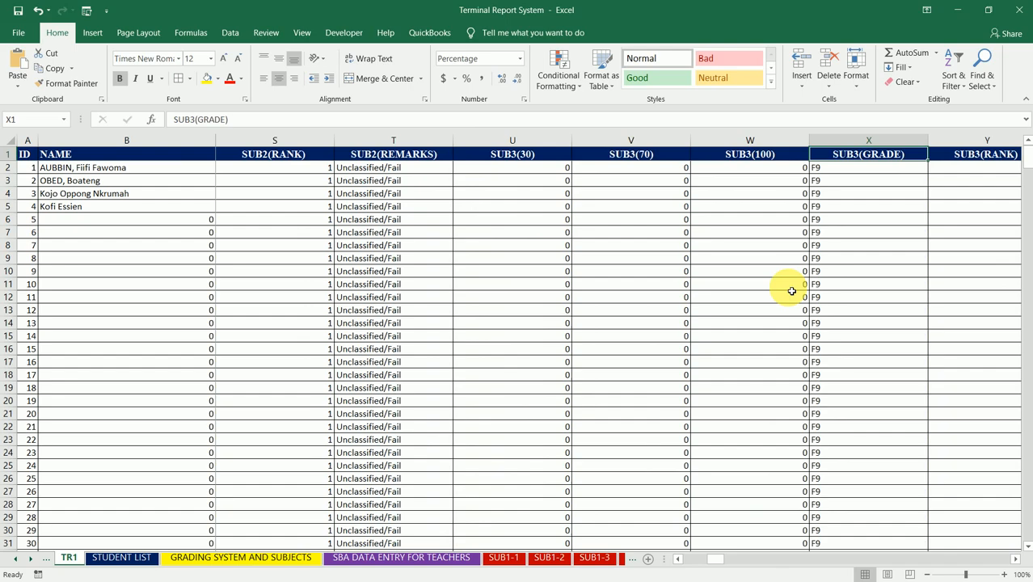
pyautogui.press('Right')
pyautogui.press('Right')
pyautogui.press('Right')
pyautogui.press('Right')
pyautogui.press('Right')
pyautogui.press('Right')
pyautogui.press('Right')
pyautogui.press('Right')
pyautogui.press('Right')
pyautogui.press('Right')
pyautogui.press('Right')
pyautogui.press('Right')
pyautogui.press('Right')
pyautogui.press('Right')
pyautogui.press('Right')
pyautogui.press('Right')
pyautogui.press('Right')
pyautogui.press('Right')
pyautogui.press('Right')
pyautogui.press('Right')
pyautogui.press('Right')
pyautogui.press('Right')
pyautogui.press('Right')
pyautogui.press('Right')
pyautogui.press('Right')
pyautogui.press('Right')
pyautogui.press('Right')
pyautogui.press('Right')
pyautogui.press('Right')
pyautogui.press('Right')
pyautogui.press('Right')
pyautogui.press('Right')
pyautogui.press('Right')
pyautogui.press('Right')
pyautogui.press('Right')
pyautogui.press('Right')
pyautogui.press('Right')
pyautogui.press('Right')
pyautogui.press('Right')
pyautogui.press('Right')
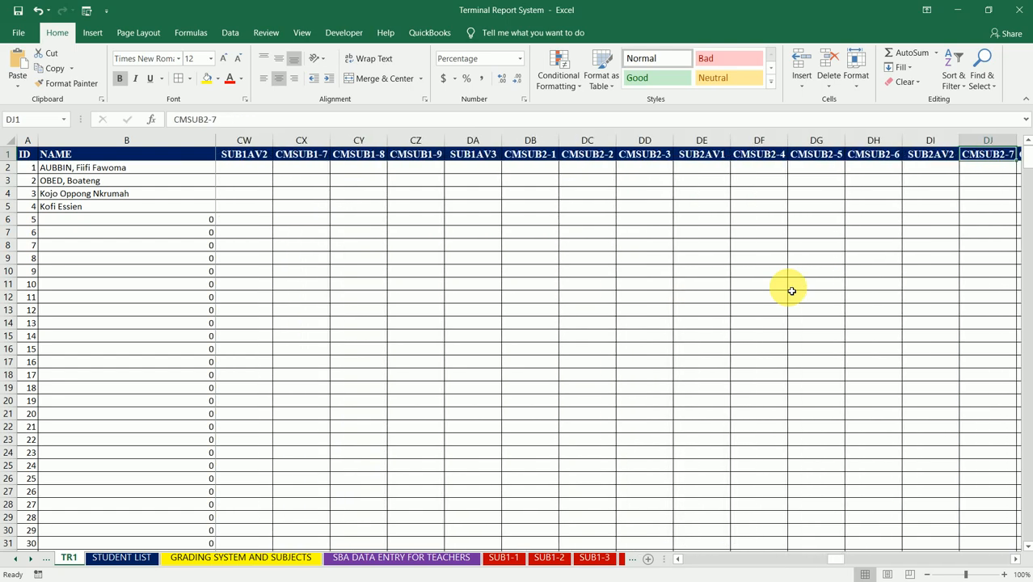
pyautogui.press('Right')
pyautogui.press('Right')
pyautogui.press('Right')
pyautogui.press('Right')
pyautogui.press('Right')
pyautogui.press('Right')
pyautogui.press('Right')
pyautogui.press('Right')
pyautogui.press('Right')
pyautogui.press('Right')
pyautogui.press('Right')
pyautogui.press('Right')
pyautogui.press('Right')
pyautogui.press('Right')
pyautogui.press('Right')
pyautogui.press('Right')
pyautogui.press('Right')
pyautogui.press('Right')
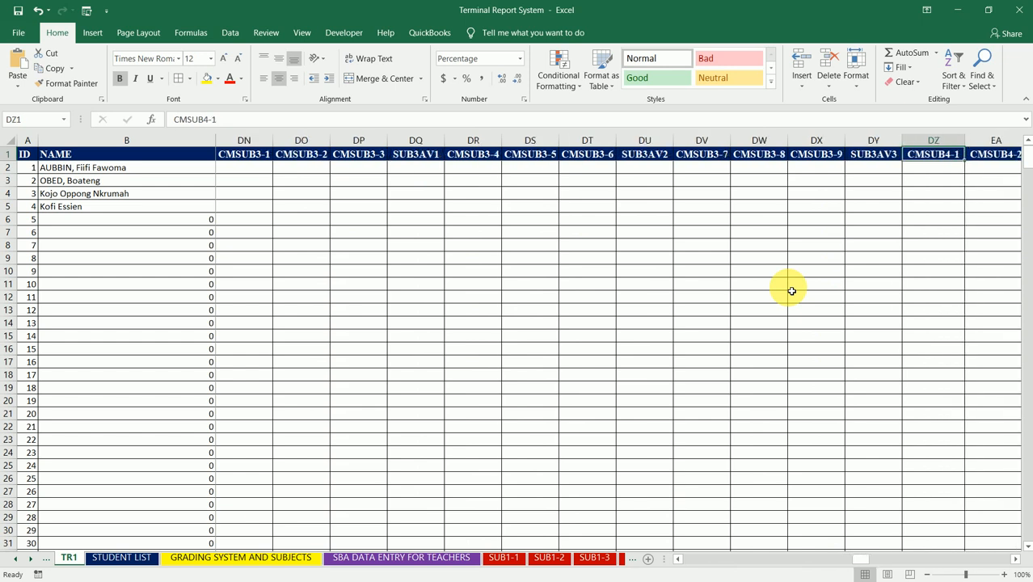
pyautogui.press('Right')
pyautogui.press('Right')
pyautogui.press('Right')
pyautogui.press('Right')
pyautogui.press('Right')
pyautogui.press('Right')
pyautogui.press('Right')
pyautogui.press('Right')
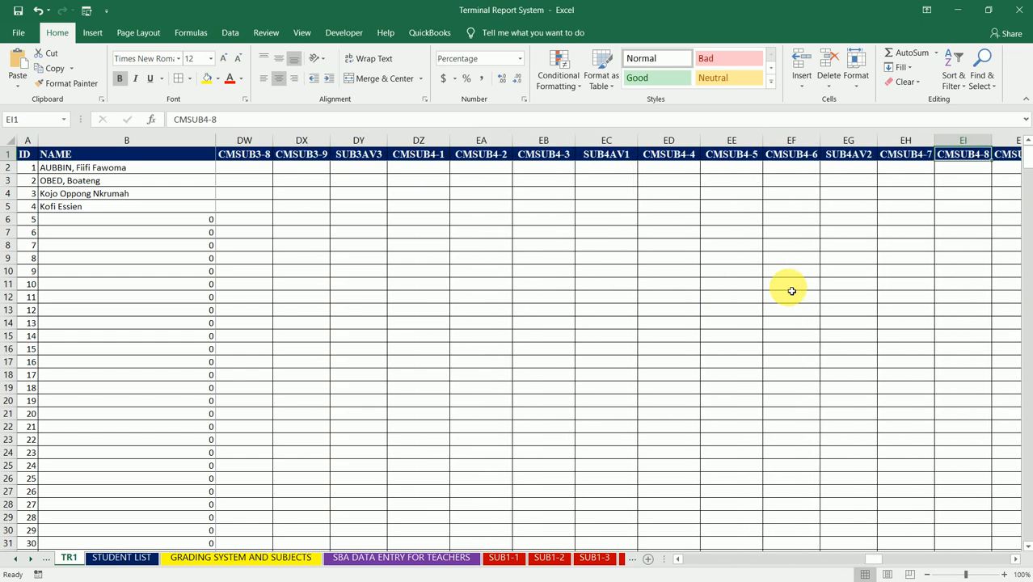
pyautogui.press('Right')
pyautogui.press('Right')
pyautogui.press('Right')
pyautogui.press('Right')
pyautogui.press('Right')
pyautogui.press('Right')
pyautogui.press('Right')
pyautogui.press('Right')
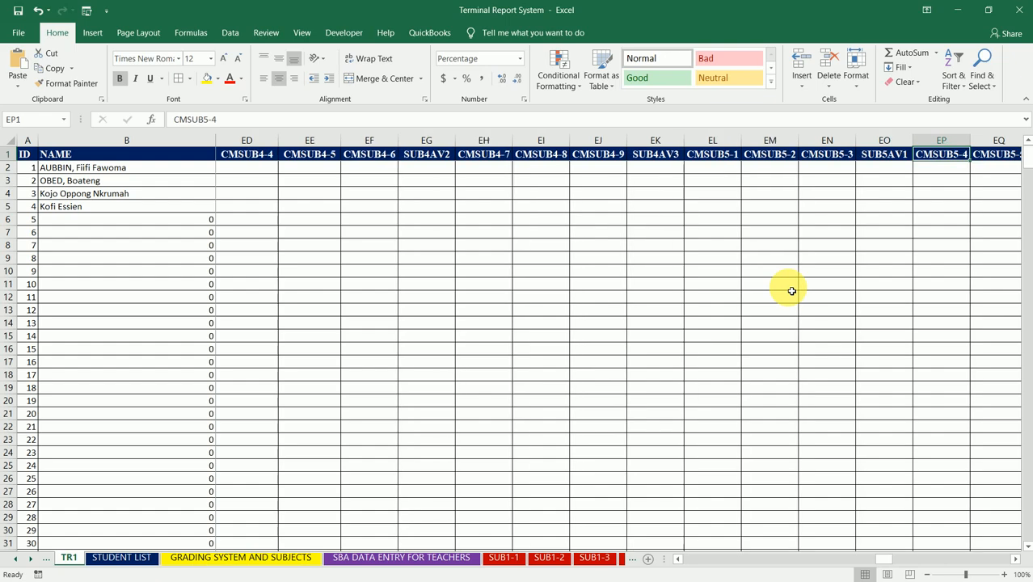
pyautogui.press('Right')
pyautogui.press('Right')
pyautogui.press('Right')
pyautogui.press('Right')
pyautogui.press('Right')
pyautogui.press('Right')
pyautogui.press('Right')
pyautogui.press('Right')
pyautogui.press('Right')
pyautogui.press('Right')
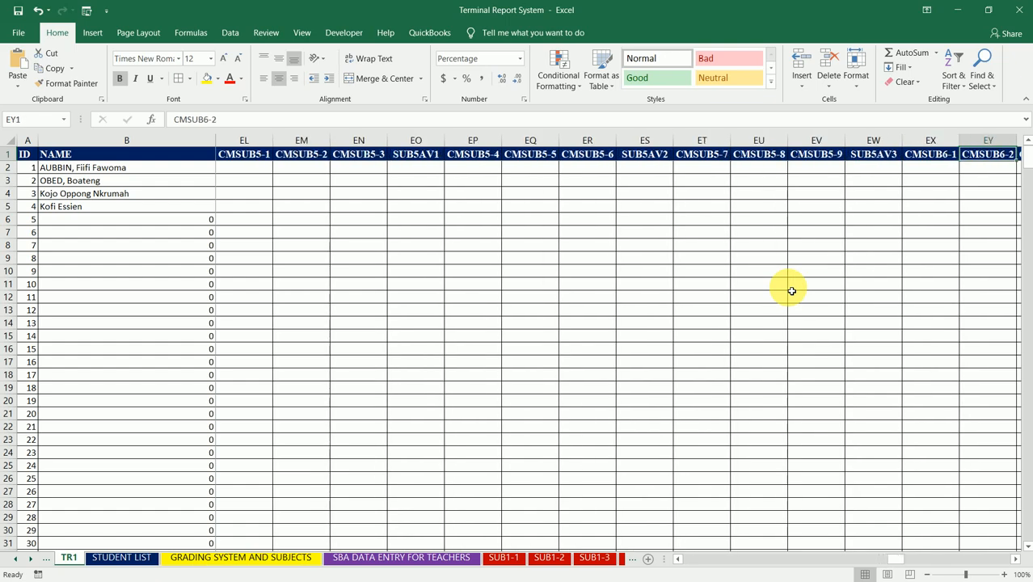
pyautogui.press('Right')
pyautogui.press('Right')
pyautogui.press('Right')
pyautogui.press('Right')
pyautogui.press('Right')
pyautogui.press('Right')
pyautogui.press('Right')
pyautogui.press('Right')
pyautogui.press('Right')
pyautogui.press('Right')
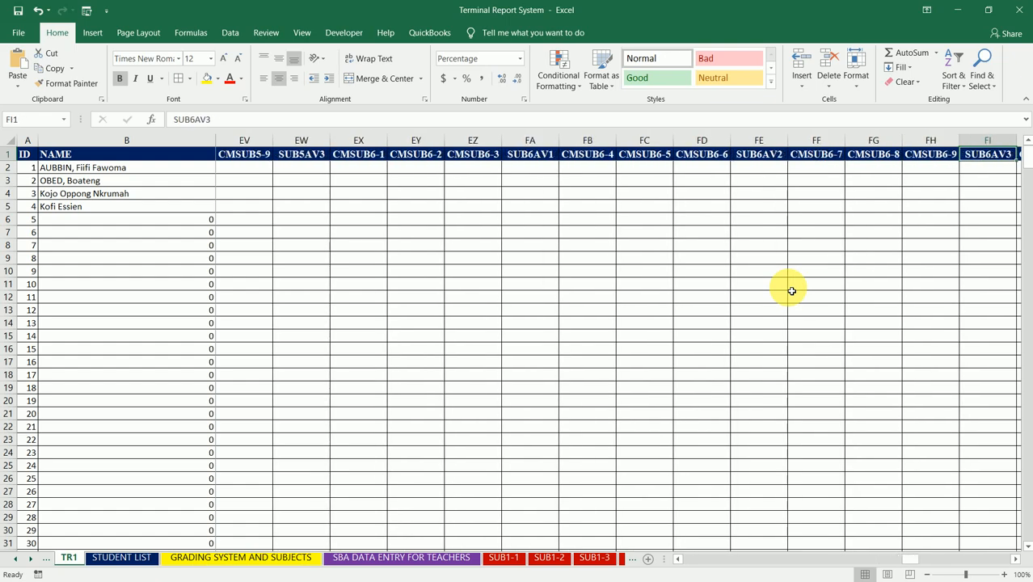
pyautogui.press('Right')
pyautogui.press('Right')
pyautogui.press('Right')
pyautogui.press('Right')
pyautogui.press('Right')
pyautogui.press('Right')
pyautogui.press('Right')
pyautogui.press('Right')
pyautogui.press('Right')
pyautogui.press('Right')
pyautogui.press('Right')
pyautogui.press('Right')
pyautogui.press('Right')
pyautogui.press('Right')
pyautogui.press('Right')
pyautogui.press('Right')
pyautogui.press('Right')
pyautogui.press('Right')
pyautogui.press('Right')
pyautogui.press('Right')
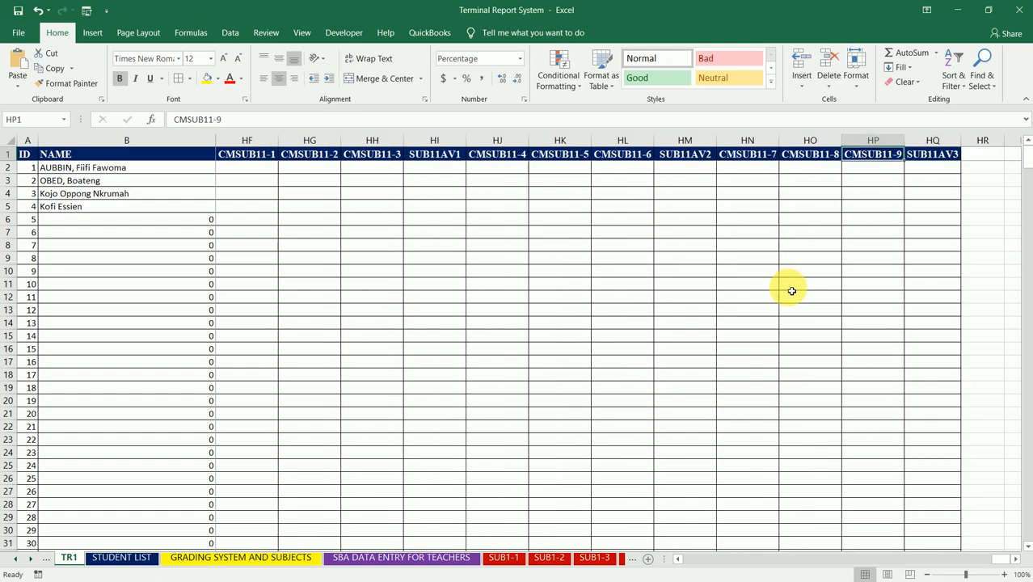
# - Check the inserted average columns in reverse order, from the SUB11 group back to the SUB AGG columns
pyautogui.press('Left')
pyautogui.press('Left')
pyautogui.press('Left')
pyautogui.press('Left')
pyautogui.press('Left')
pyautogui.press('Left')
pyautogui.press('Left')
pyautogui.press('Left')
pyautogui.press('Left')
pyautogui.press('Left')
pyautogui.press('Left')
pyautogui.press('Left')
pyautogui.press('Left')
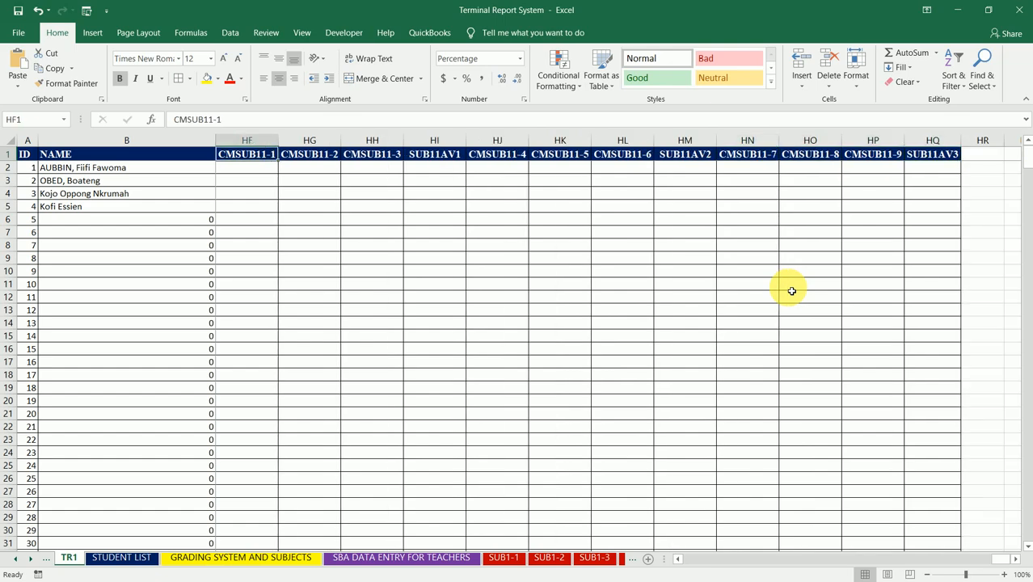
pyautogui.press('Left')
pyautogui.press('Left')
pyautogui.press('Left')
pyautogui.press('Left')
pyautogui.press('Left')
pyautogui.press('Left')
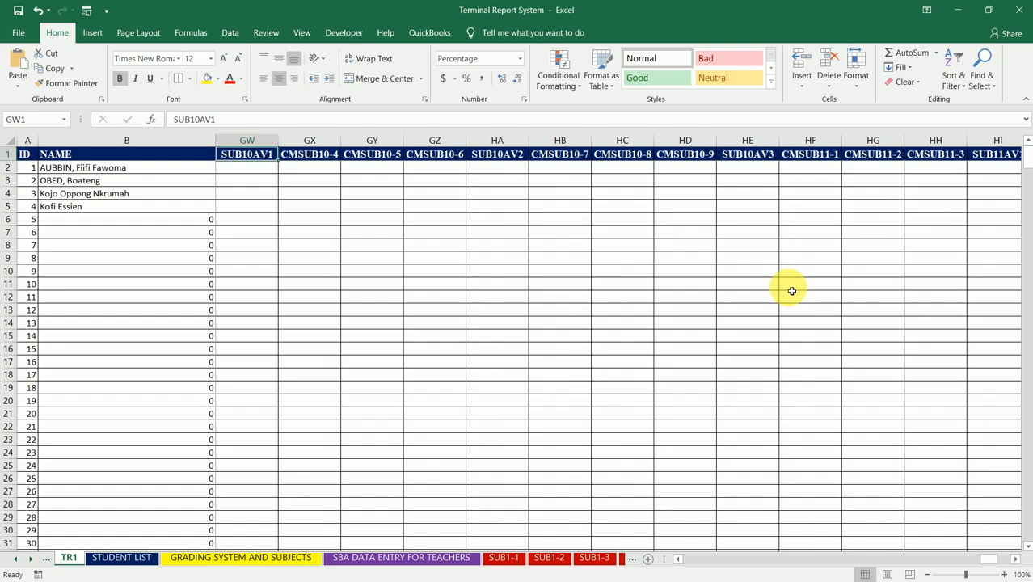
pyautogui.press('Right')
pyautogui.press('Right')
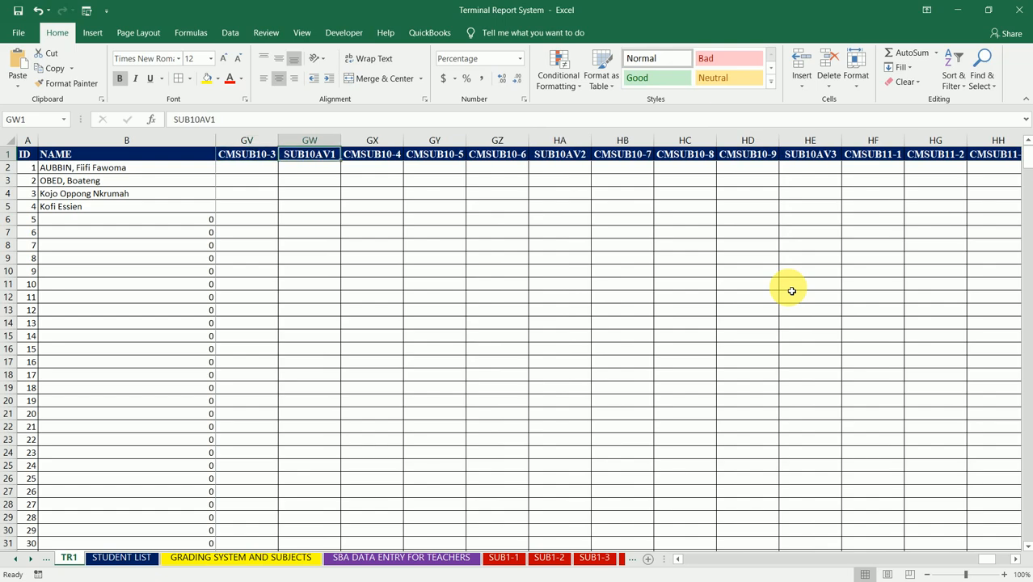
pyautogui.press('Down')
pyautogui.press('Left')
pyautogui.press('Left')
pyautogui.press('Left')
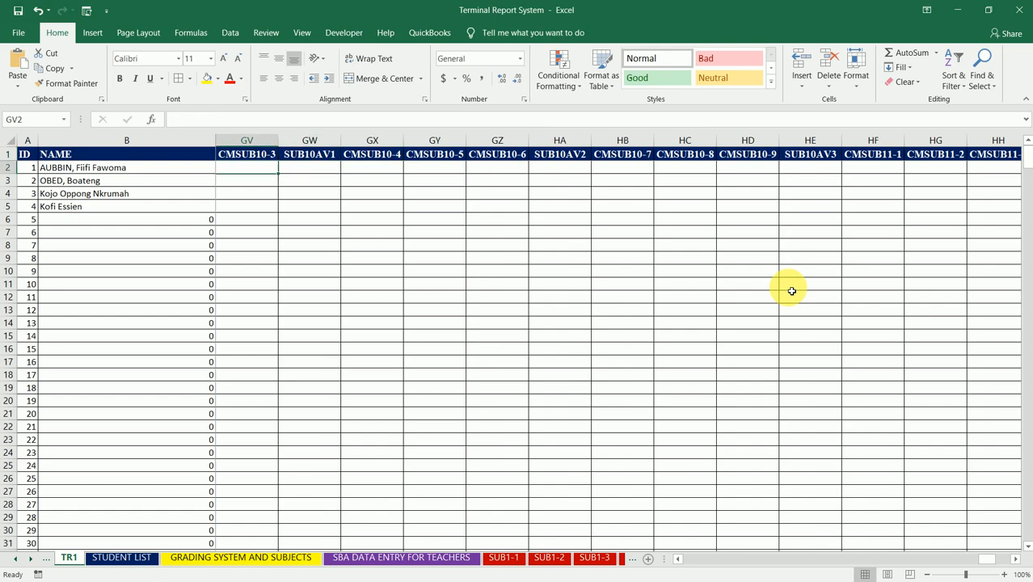
pyautogui.press('Left')
pyautogui.press('Left')
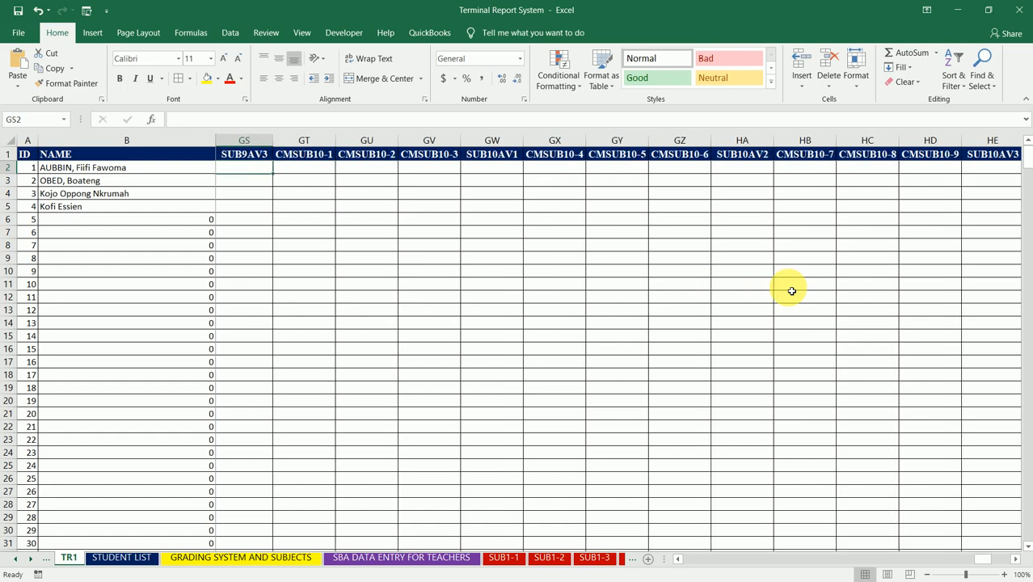
pyautogui.press('Left')
pyautogui.press('Left')
pyautogui.press('Left')
pyautogui.press('Left')
pyautogui.press('Left')
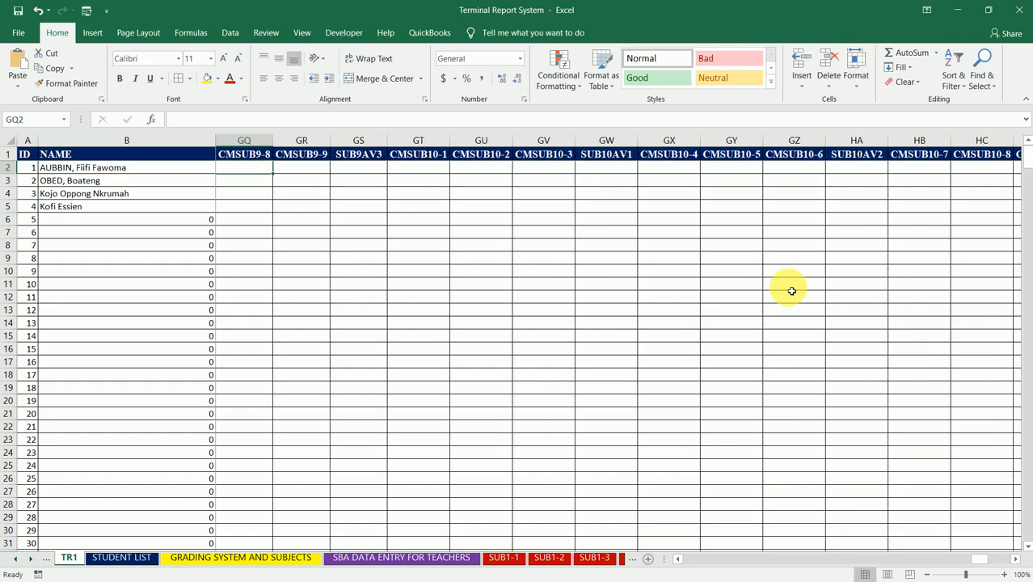
pyautogui.press('Left')
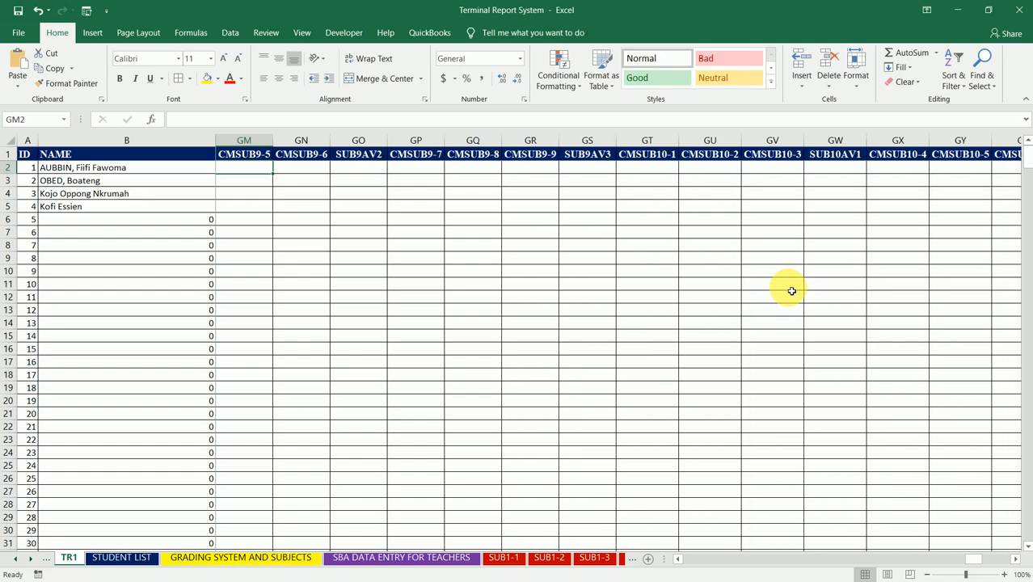
pyautogui.press('Left')
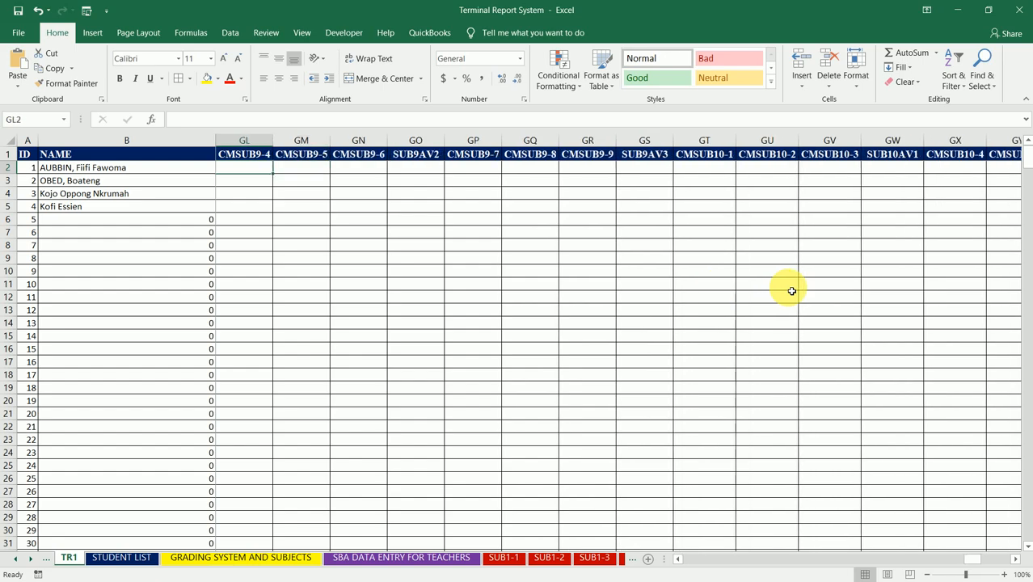
pyautogui.press('Left')
pyautogui.press('Left')
pyautogui.press('Left')
pyautogui.press('Left')
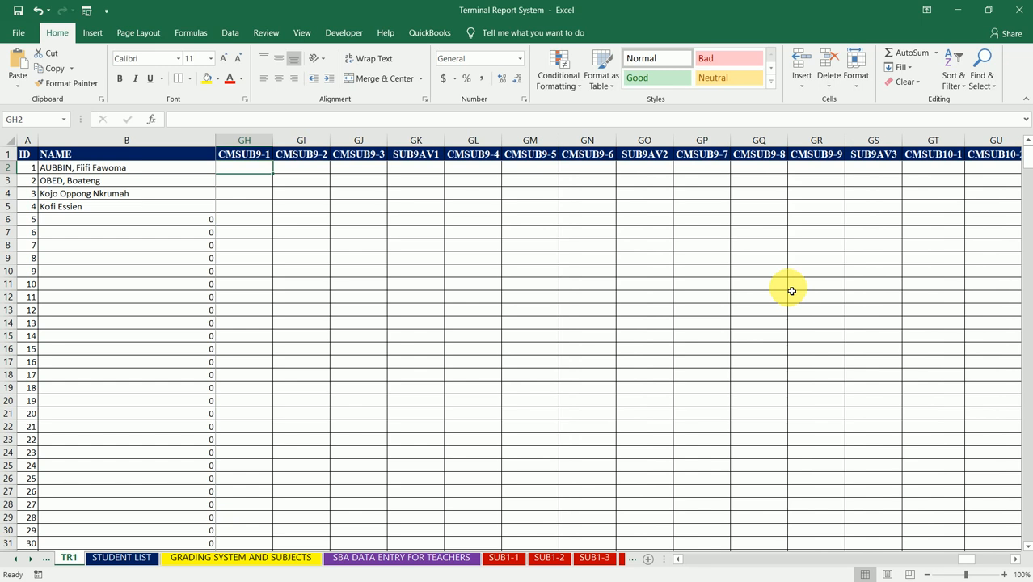
pyautogui.press('Left')
pyautogui.press('Left')
pyautogui.press('Left')
pyautogui.press('Left')
pyautogui.press('Left')
pyautogui.press('Left')
pyautogui.press('Left')
pyautogui.press('Left')
pyautogui.press('Left')
pyautogui.press('Left')
pyautogui.press('Left')
pyautogui.press('Left')
pyautogui.press('Left')
pyautogui.press('Left')
pyautogui.press('Left')
pyautogui.press('Left')
pyautogui.press('Left')
pyautogui.press('Left')
pyautogui.press('Left')
pyautogui.press('Left')
pyautogui.press('Left')
pyautogui.press('Left')
pyautogui.press('Left')
pyautogui.press('Left')
pyautogui.press('Left')
pyautogui.press('Left')
pyautogui.press('Left')
pyautogui.press('Left')
pyautogui.press('Left')
pyautogui.press('Left')
pyautogui.press('Left')
pyautogui.press('Left')
pyautogui.press('Left')
pyautogui.press('Left')
pyautogui.press('Left')
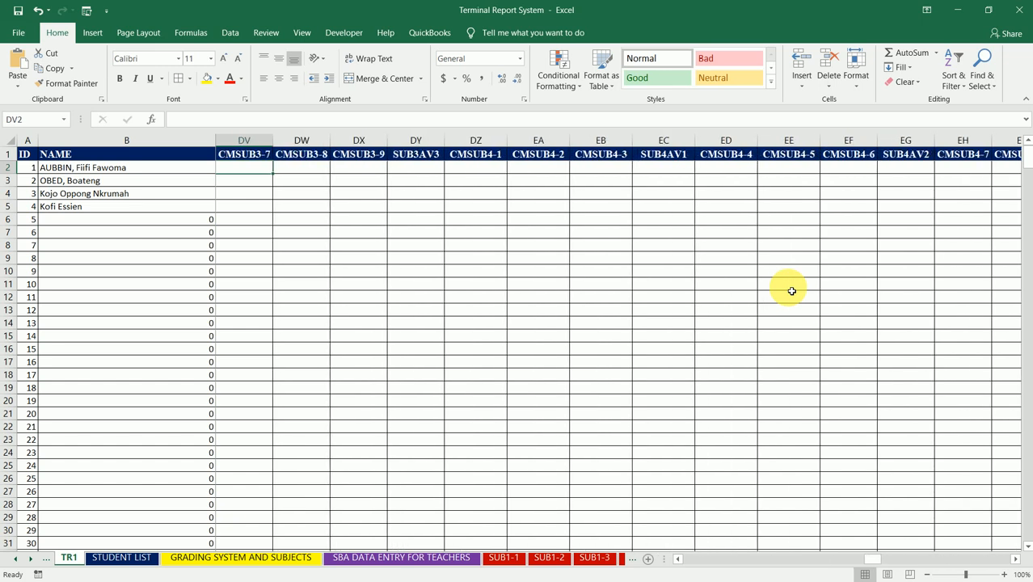
pyautogui.press('Left')
pyautogui.press('Left')
pyautogui.press('Left')
pyautogui.press('Left')
pyautogui.press('Left')
pyautogui.press('Left')
pyautogui.press('Left')
pyautogui.press('Left')
pyautogui.press('Left')
pyautogui.press('Left')
pyautogui.press('Left')
pyautogui.press('Left')
pyautogui.press('Left')
pyautogui.press('Left')
pyautogui.press('Left')
pyautogui.press('Left')
pyautogui.press('Left')
pyautogui.press('Left')
pyautogui.press('Left')
pyautogui.press('Left')
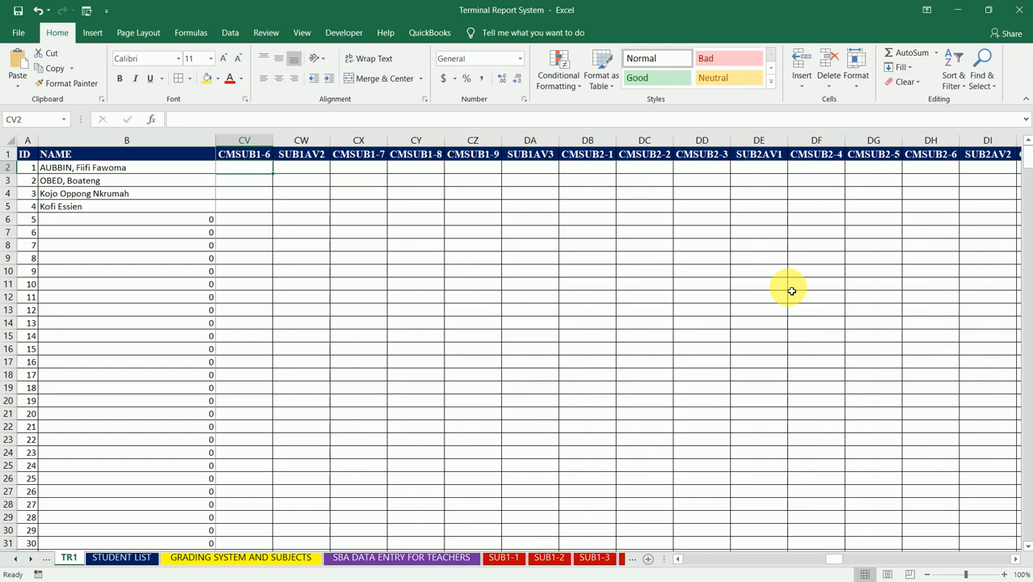
pyautogui.press('Left')
pyautogui.press('Left')
pyautogui.press('Left')
pyautogui.press('Left')
pyautogui.press('Left')
pyautogui.press('Left')
pyautogui.press('Left')
pyautogui.press('Left')
pyautogui.press('Left')
pyautogui.press('Left')
pyautogui.press('Left')
pyautogui.press('Left')
pyautogui.press('Left')
pyautogui.press('Left')
pyautogui.press('Left')
pyautogui.press('Left')
pyautogui.press('Left')
pyautogui.press('Left')
pyautogui.press('Left')
pyautogui.press('Left')
pyautogui.press('Right')
pyautogui.press('Right')
pyautogui.press('Right')
pyautogui.press('Right')
pyautogui.press('Right')
pyautogui.press('Right')
pyautogui.press('Right')
pyautogui.press('Right')
pyautogui.press('Right')
pyautogui.press('Right')
pyautogui.press('Right')
pyautogui.press('Right')
pyautogui.press('Right')
pyautogui.press('Right')
pyautogui.press('Right')
pyautogui.press('Right')
pyautogui.press('Right')
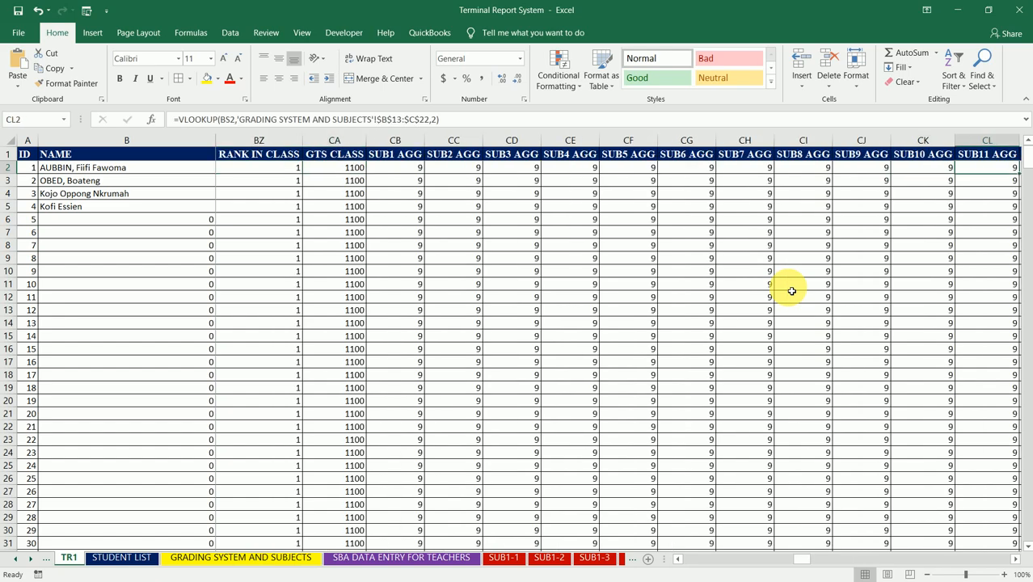
# - Enter =AVERAGE(CP2,CQ2,CR2) in cell CS2, under SUB1AV1, to average the first three CMSUB1 scores
pyautogui.press('Left')
pyautogui.press('Left')
pyautogui.press('Right')
pyautogui.press('Right')
pyautogui.press('Right')
pyautogui.press('Left')
pyautogui.press('Right')
pyautogui.press('Right')
pyautogui.press('Right')
pyautogui.press('Left')
pyautogui.press('Left')
pyautogui.press('Left')
pyautogui.press('Left')
pyautogui.press('Left')
pyautogui.press('Right')
pyautogui.press('Right')
pyautogui.press('Right')
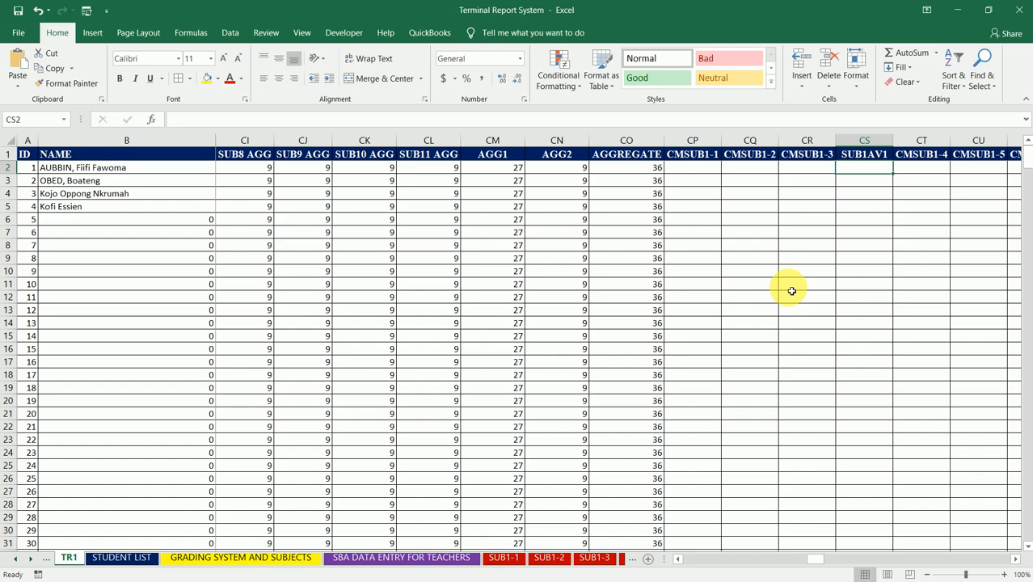
pyautogui.write('=')
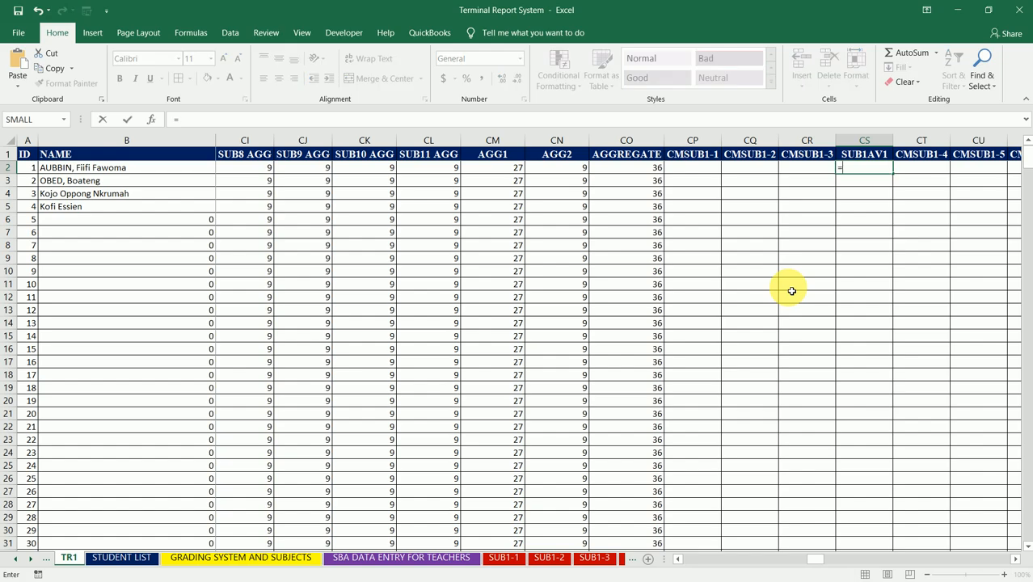
pyautogui.write('AVERAGE(')
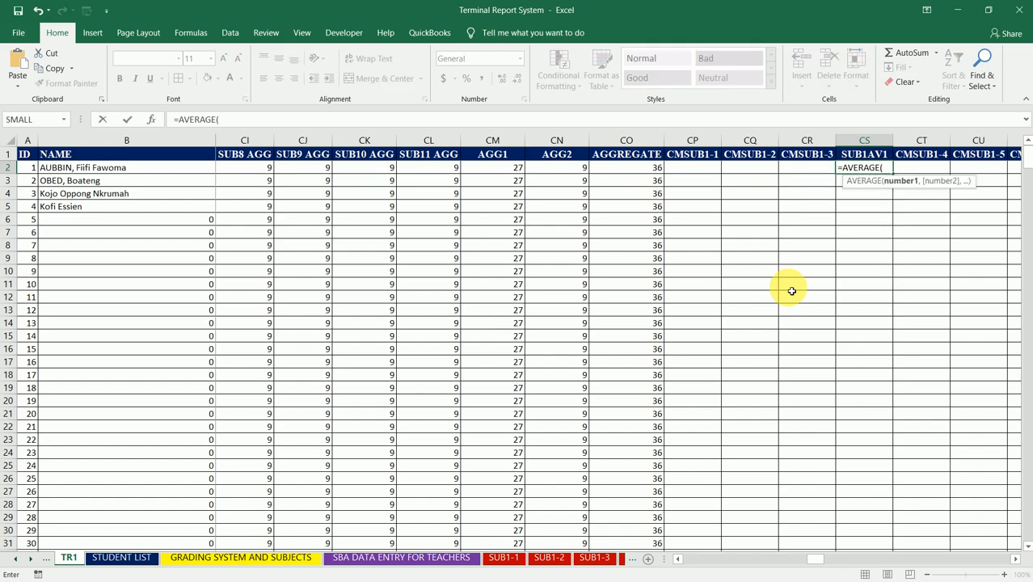
pyautogui.click(708, 170)
pyautogui.write(',')
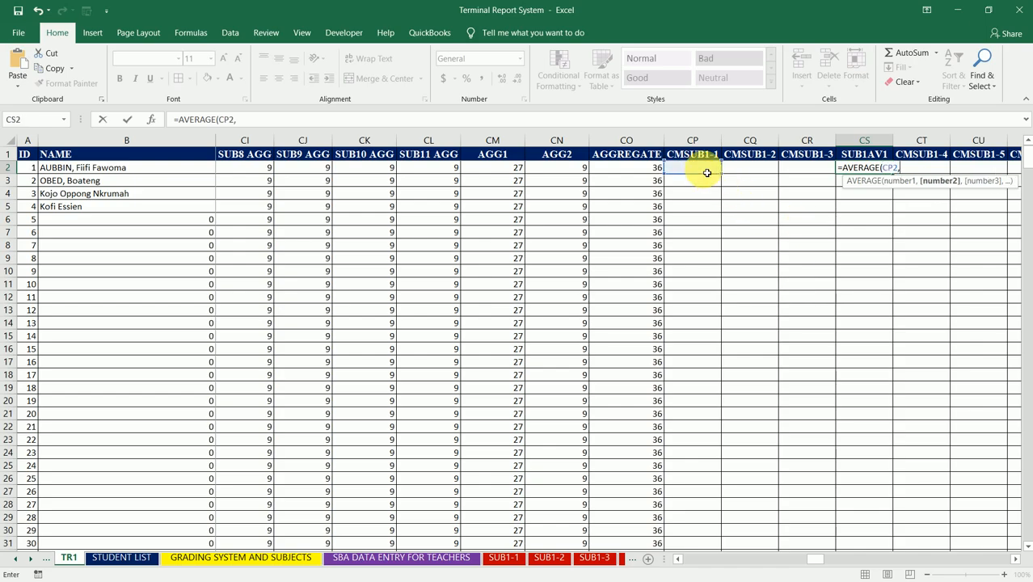
pyautogui.click(754, 169)
pyautogui.write(',')
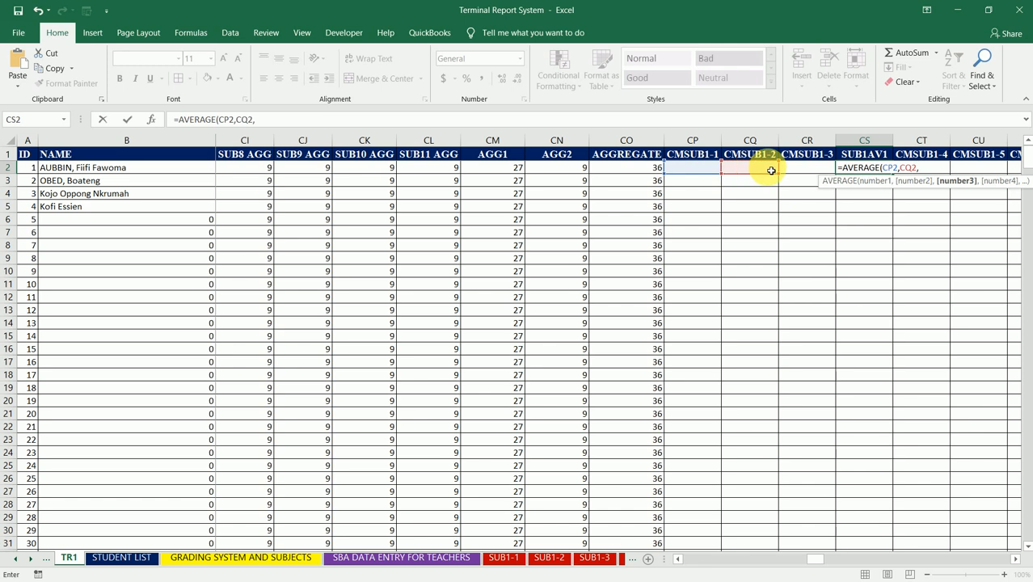
pyautogui.click(796, 172)
pyautogui.write(')')
pyautogui.hotkey('ctrl', 'Return')
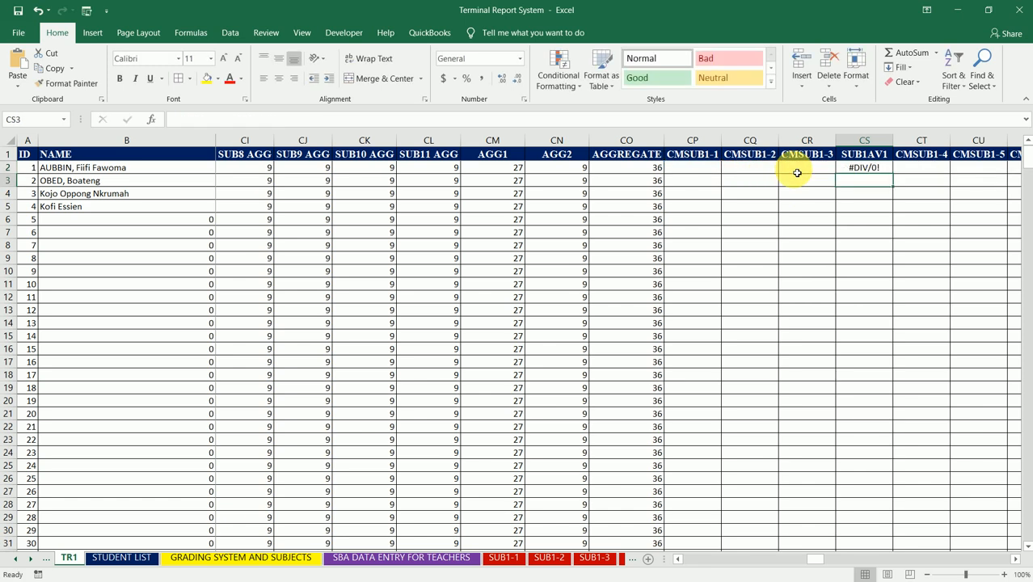
# - Test the average formula by entering 15, 20 and 80 in cells CP2, CQ2 and CR2
pyautogui.click(704, 171)
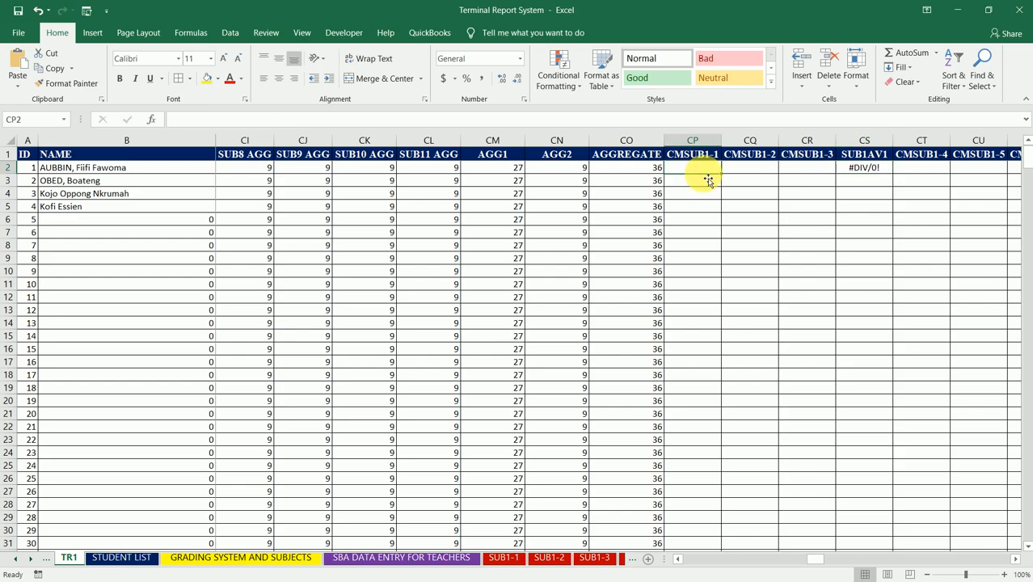
pyautogui.write('15')
pyautogui.press('Tab')
pyautogui.write('20')
pyautogui.press('Tab')
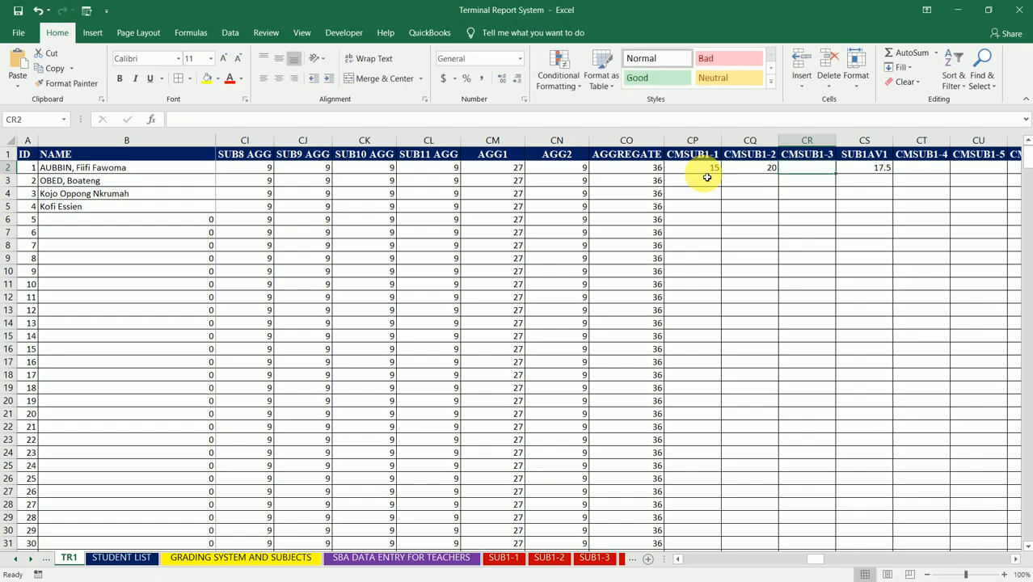
pyautogui.write('80')
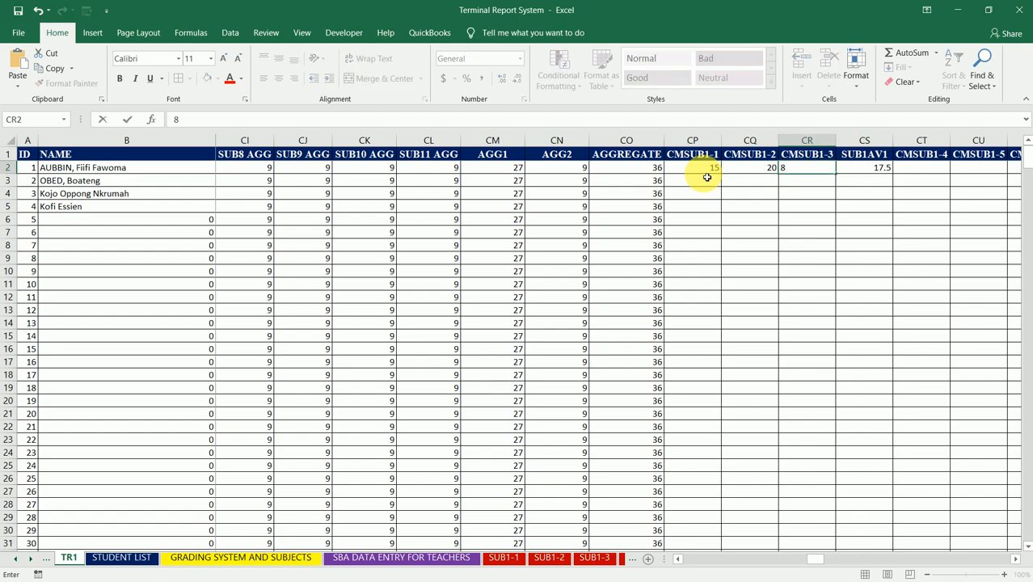
pyautogui.press('Return')
# - Clear the test scores from cells CP2 to CR2
pyautogui.press('Right')
pyautogui.press('Up')
pyautogui.press('Left')
pyautogui.press('Left')
pyautogui.press('Left')
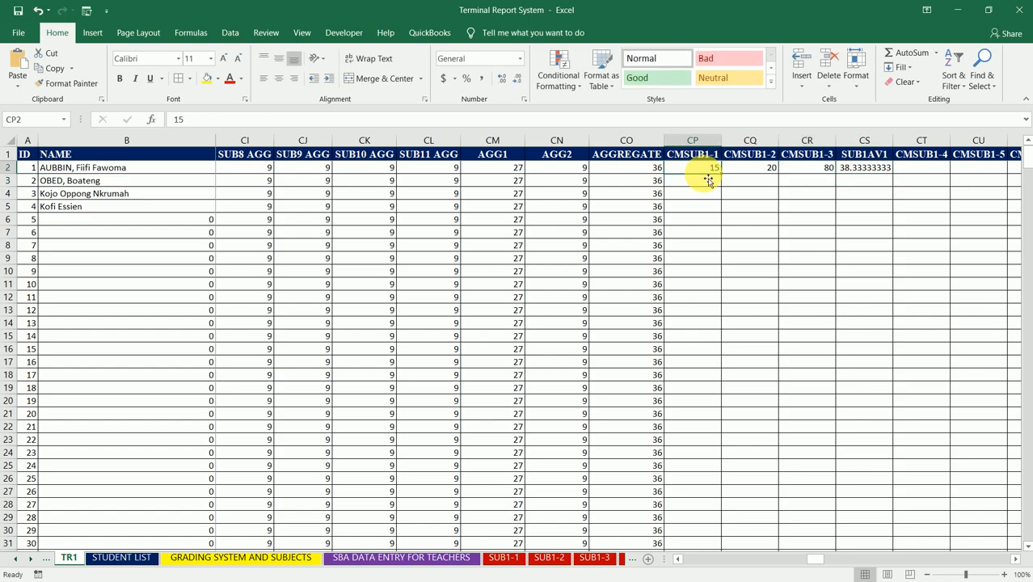
pyautogui.hotkey('shift', 'Right')
pyautogui.hotkey('shift', 'Right')
pyautogui.press('Delete')
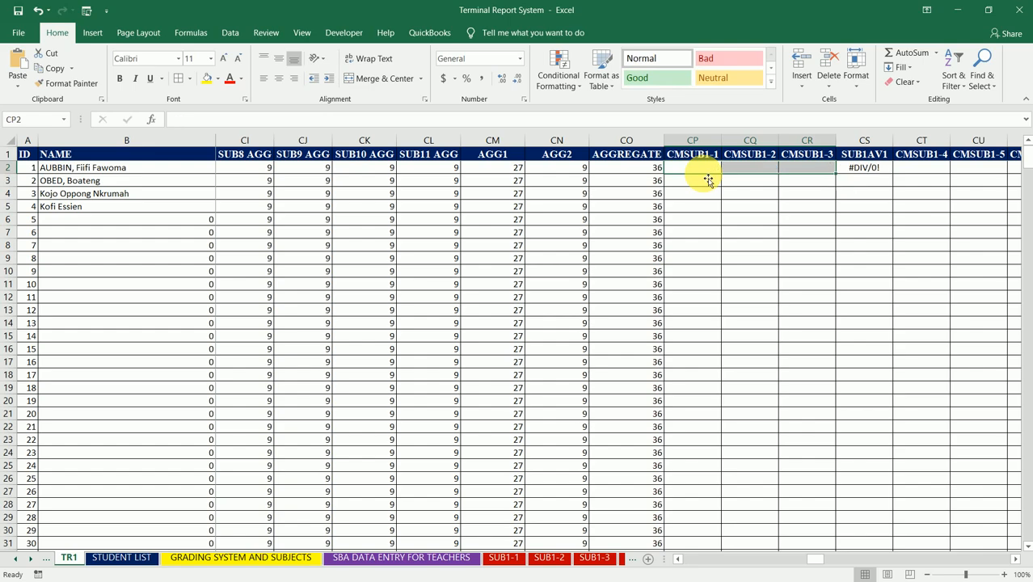
# - Change the CS2 formula to =IFERROR(AVERAGE(CP2,CQ2,CR2)," ") and fill it down the SUB1AV1 column
pyautogui.press('Right')
pyautogui.press('Right')
pyautogui.press('Right')
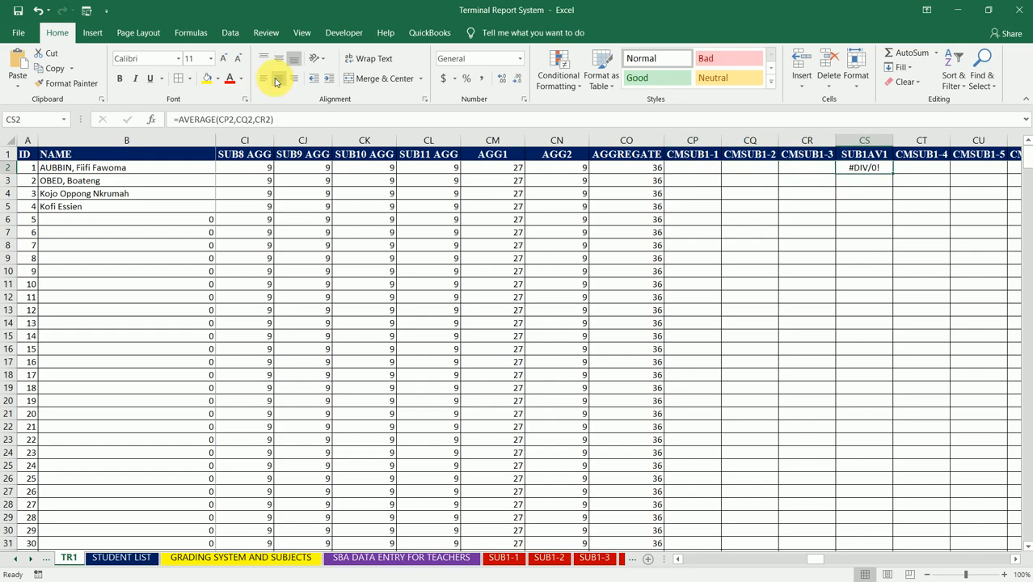
pyautogui.click(178, 120)
pyautogui.write('IFERROR(')
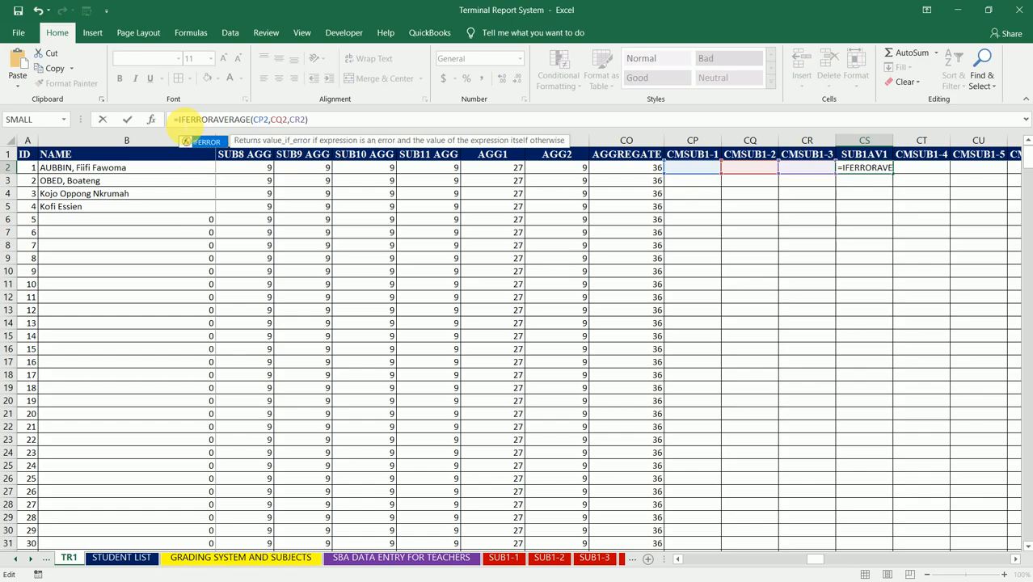
pyautogui.click(316, 119)
pyautogui.write(',"')
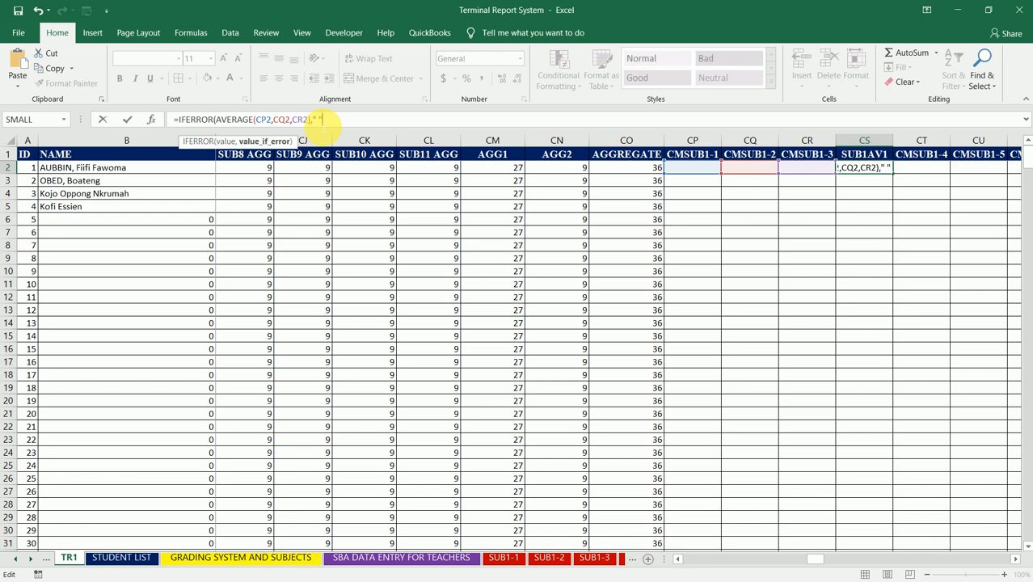
pyautogui.write(' ")')
pyautogui.press('Return')
pyautogui.press('Up')
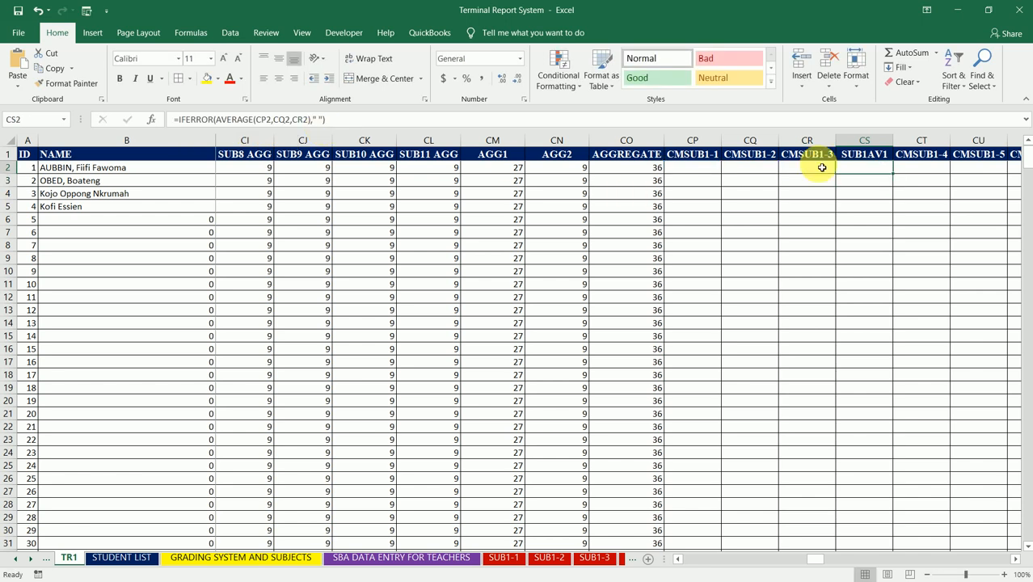
pyautogui.doubleClick(894, 174)
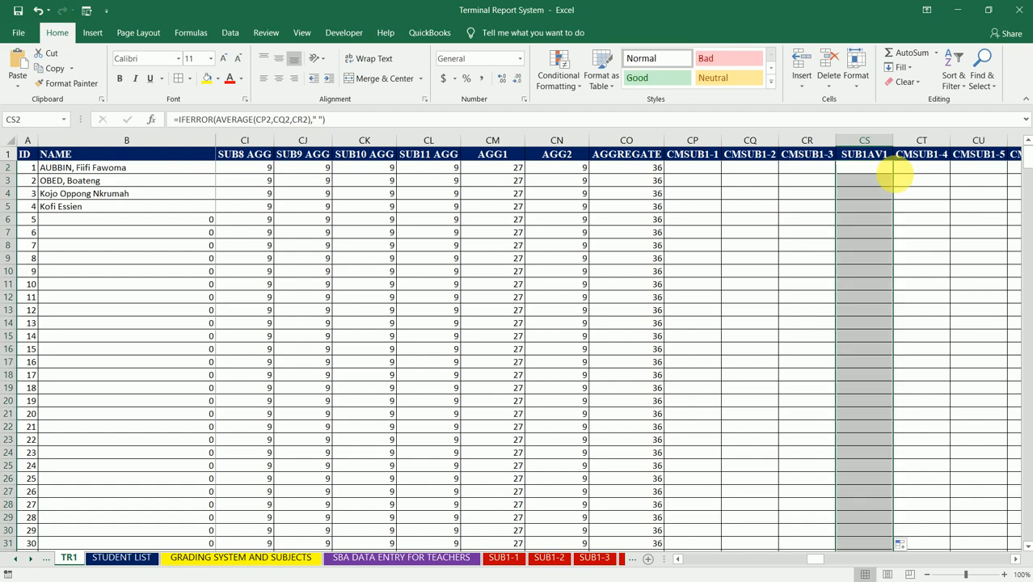
# - Start an AVERAGE formula in cell CW2, under SUB1AV2, with the first three scores CP2, CQ2 and CR2
pyautogui.click(917, 172)
pyautogui.press('Right')
pyautogui.press('Right')
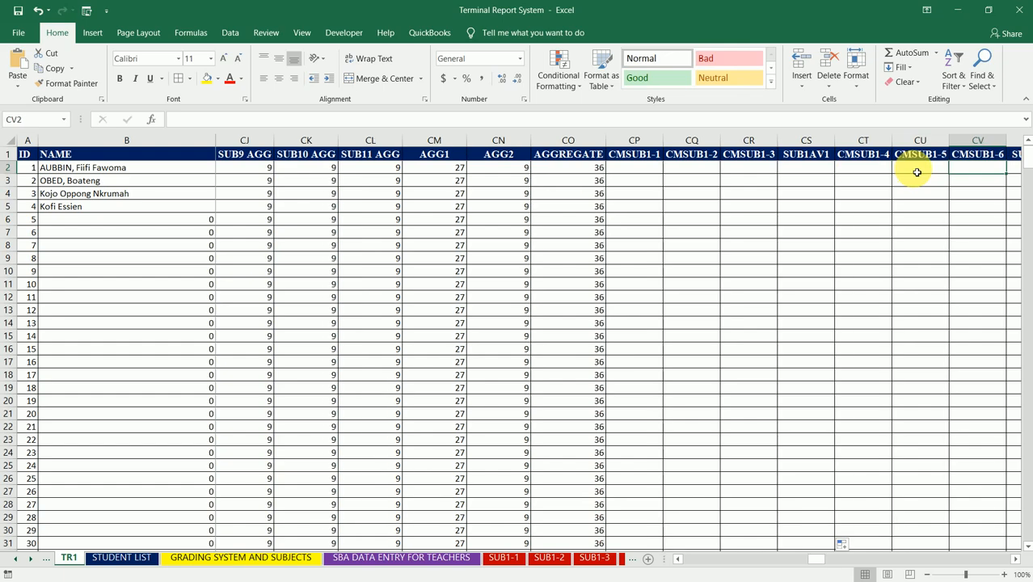
pyautogui.press('Right')
pyautogui.write('=AVERAGE')
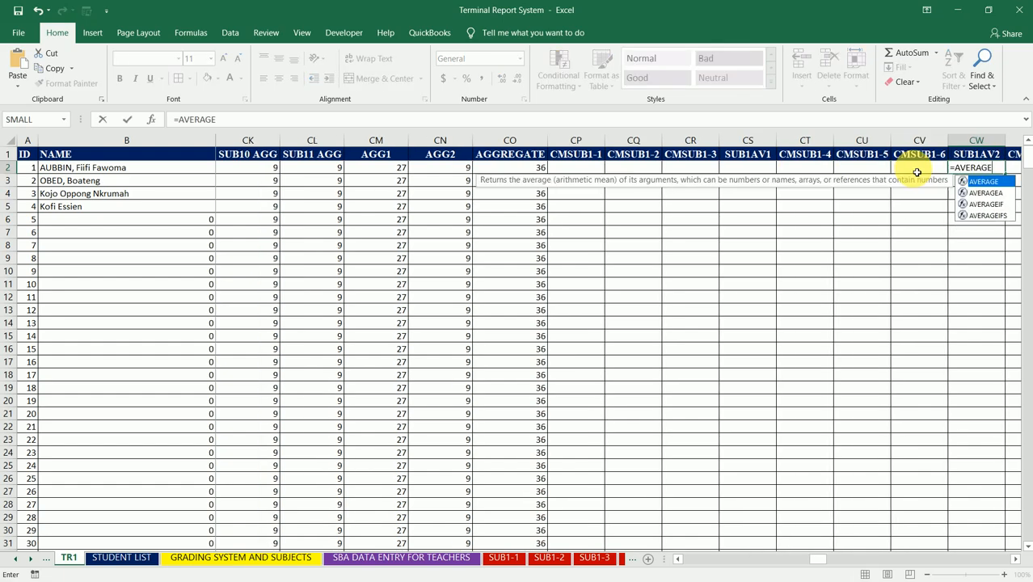
pyautogui.write('(')
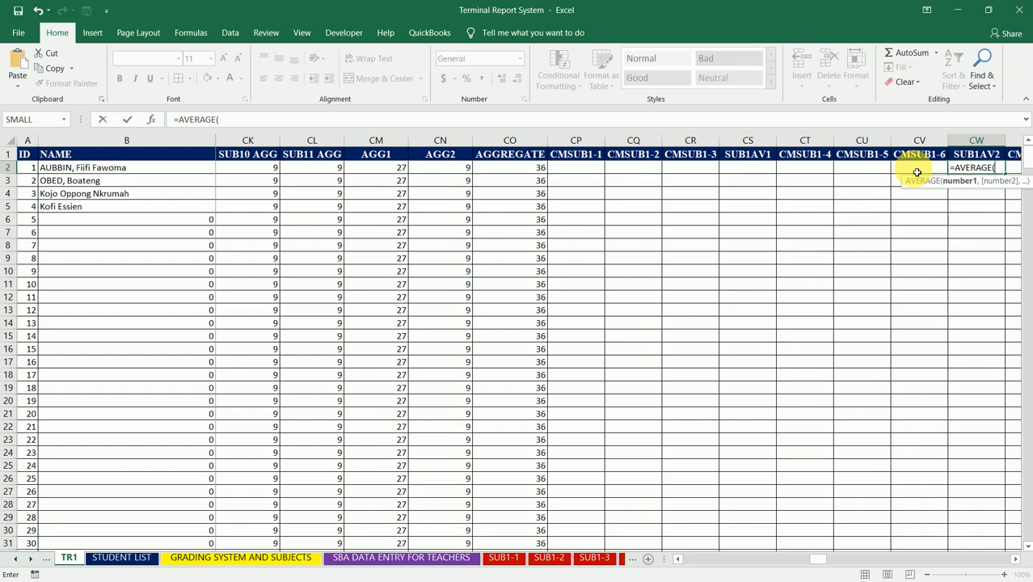
pyautogui.click(594, 171)
pyautogui.write(',')
pyautogui.click(632, 168)
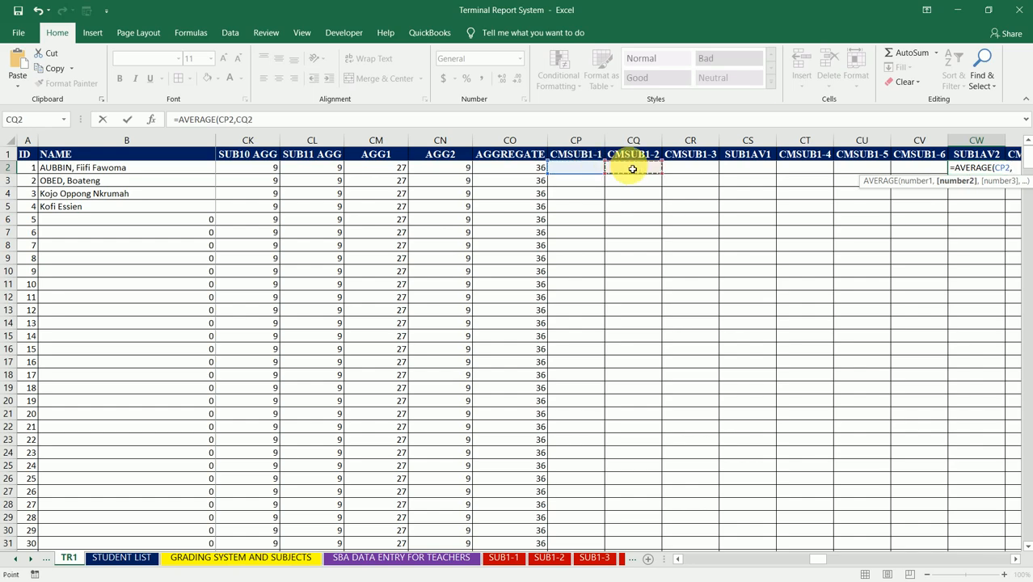
pyautogui.write(',')
pyautogui.click(688, 173)
pyautogui.write(',')
# - Add CT2, CU2 and CV2 to the SUB1AV2 average and complete it as =AVERAGE(CP2,CQ2,CR2,CT2,CU2,CV2)
pyautogui.click(811, 172)
pyautogui.write(',')
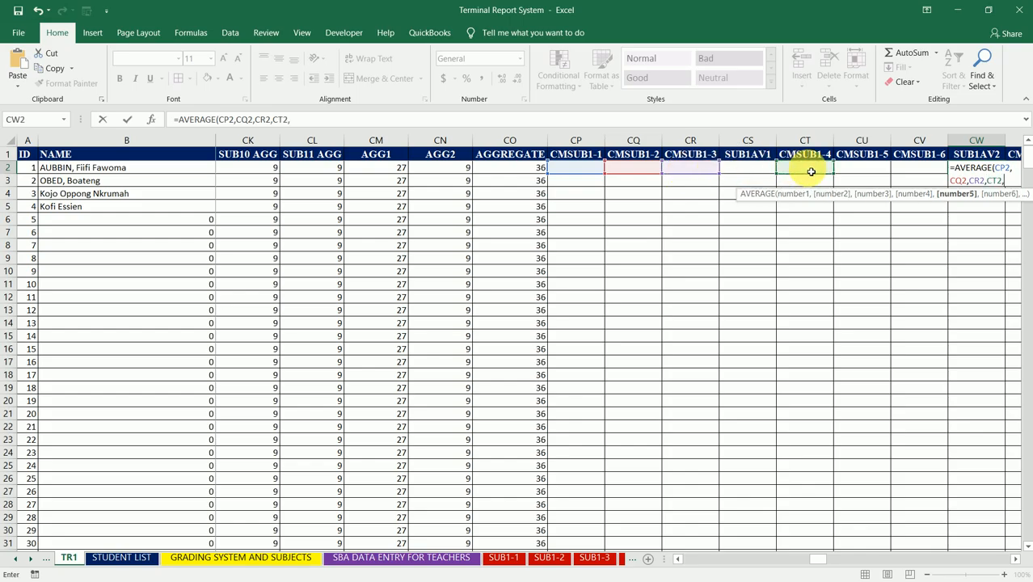
pyautogui.click(854, 171)
pyautogui.press('F8')
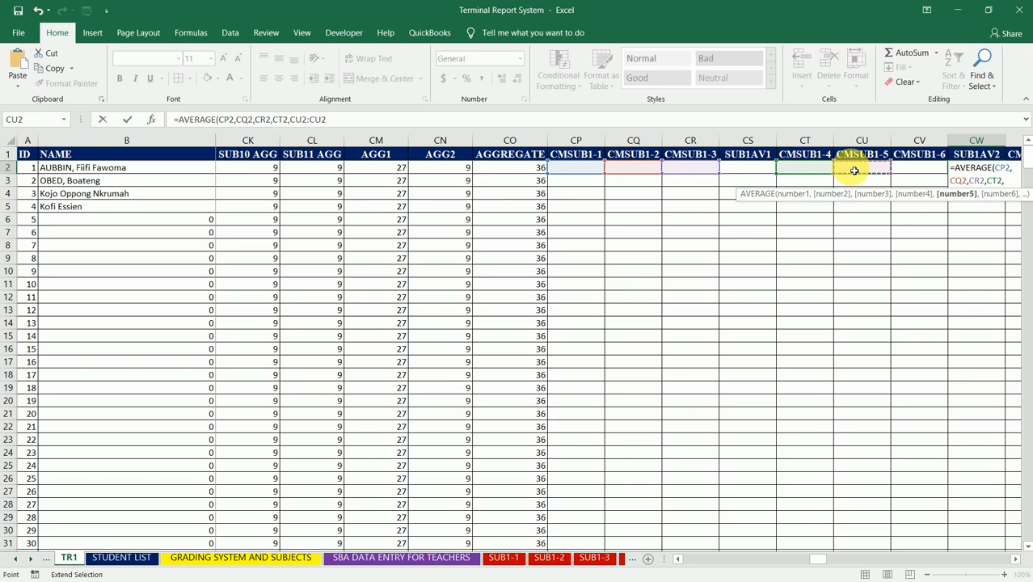
pyautogui.press('BackSpace')
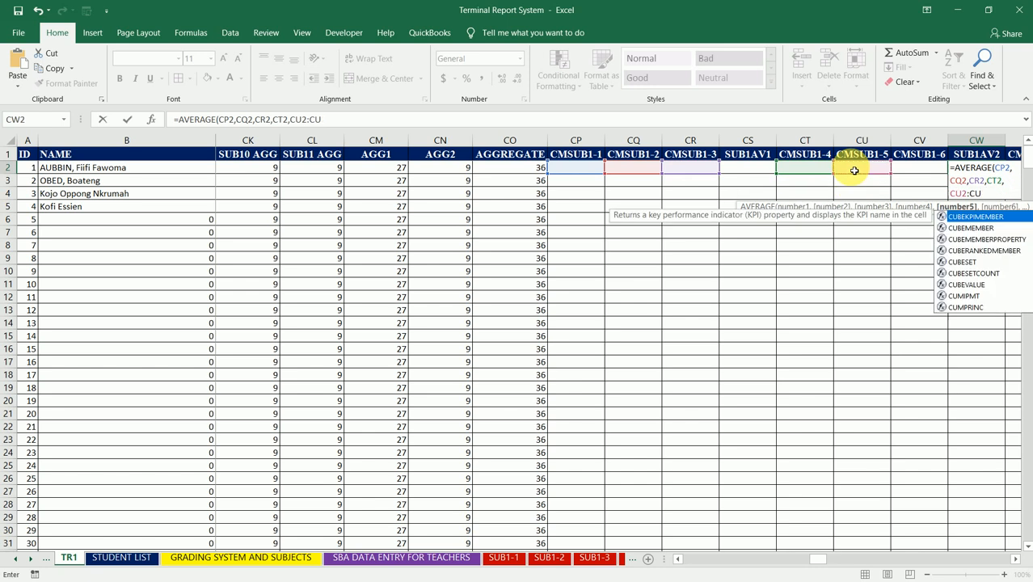
pyautogui.press('BackSpace')
pyautogui.press('BackSpace')
pyautogui.press('BackSpace')
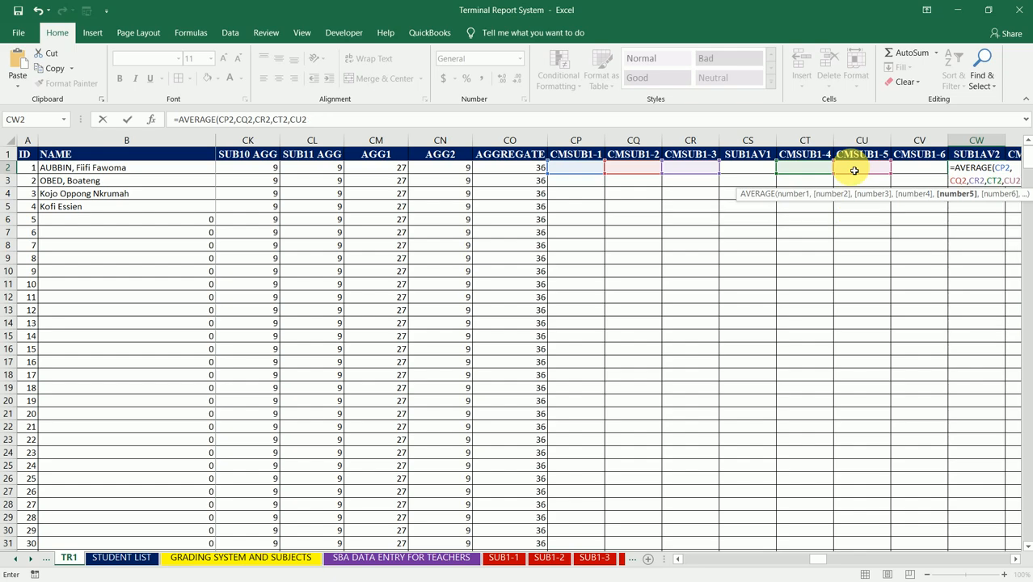
pyautogui.write(',')
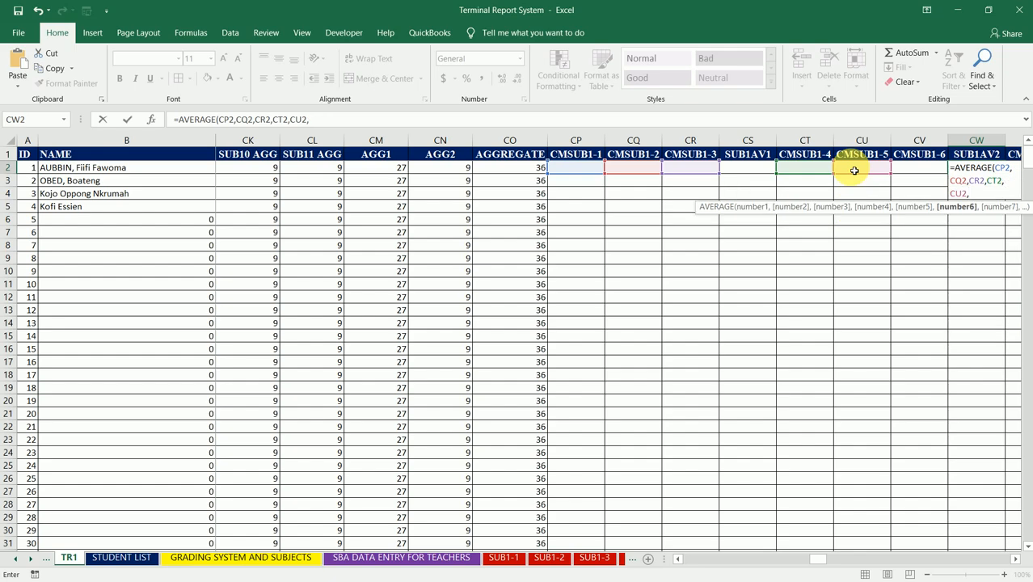
pyautogui.click(910, 164)
pyautogui.moveTo(910, 164); pyautogui.dragTo(921, 173)
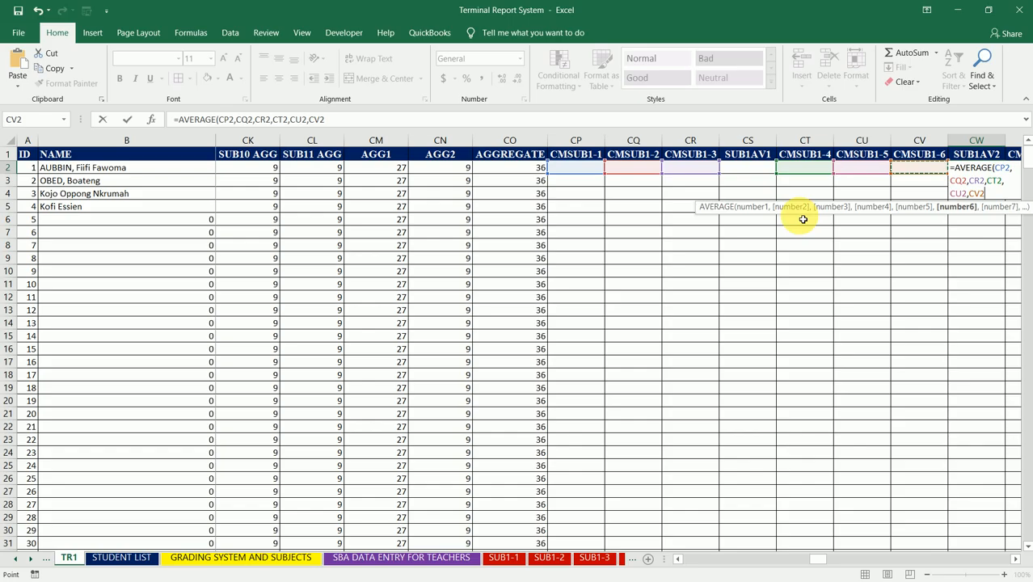
pyautogui.write(')')
pyautogui.hotkey('ctrl', 'Return')
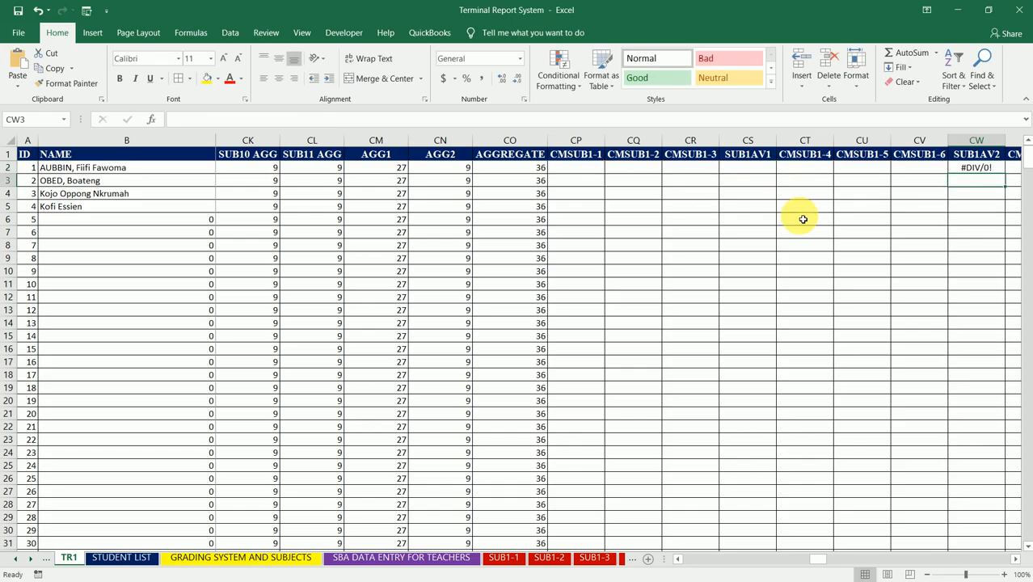
# - Wrap the CW2 average in IFERROR with " " as the error value and fill it down the SUB1AV2 column
pyautogui.click(179, 121)
pyautogui.write('IFERROR')
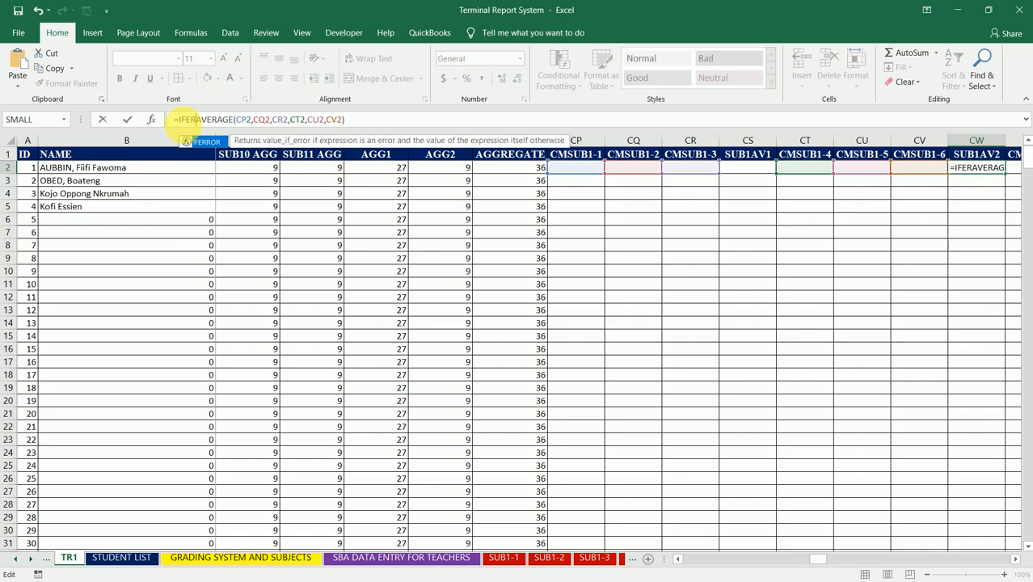
pyautogui.write('(')
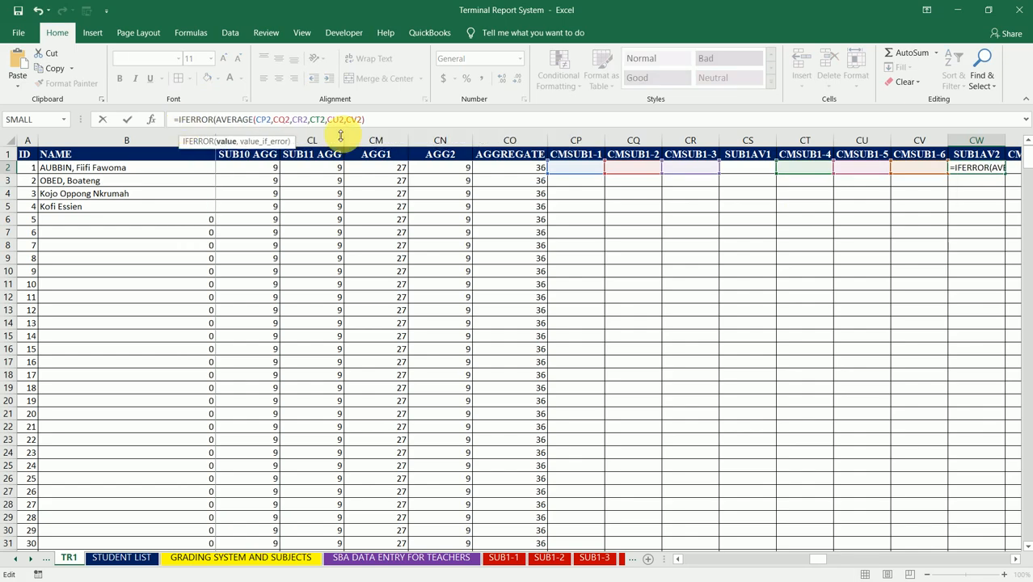
pyautogui.click(389, 122)
pyautogui.write(',')
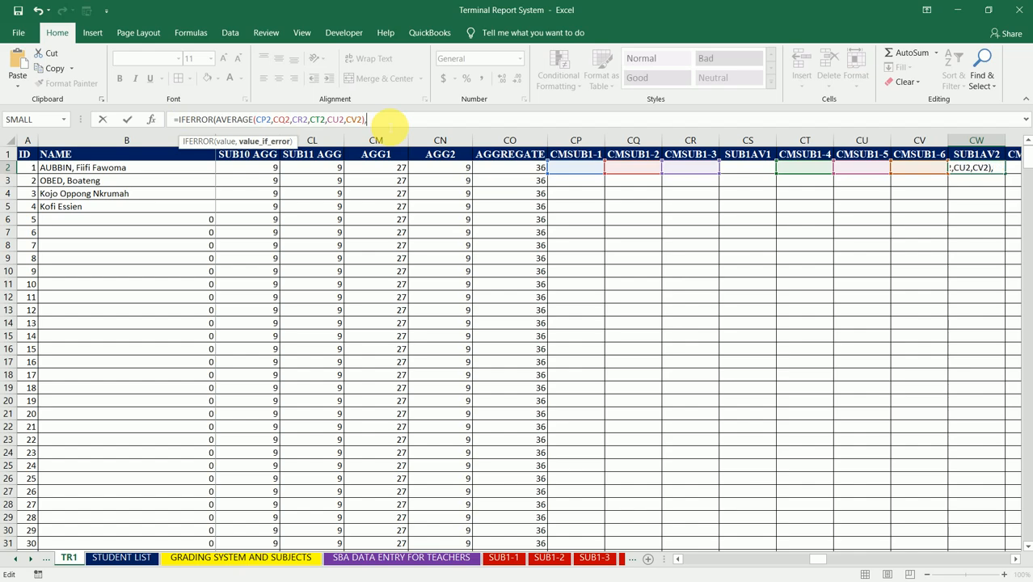
pyautogui.write('" ")')
pyautogui.hotkey('ctrl', 'Return')
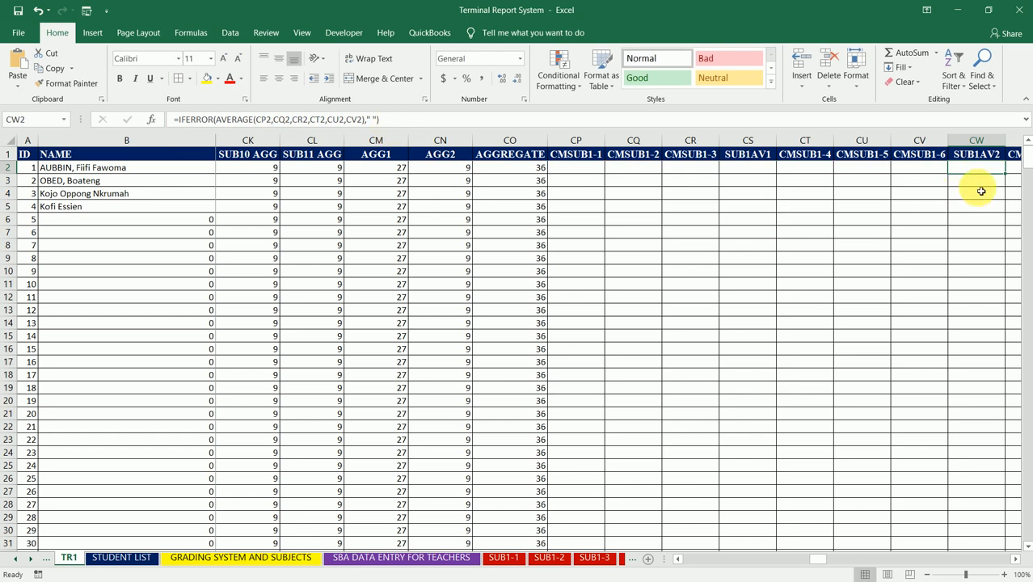
pyautogui.doubleClick(1007, 174)
# - Start an AVERAGE formula in cell DA2, under SUB1AV3, with the scores CP2, CQ2 and CR2
pyautogui.click(986, 171)
pyautogui.press('Right')
pyautogui.press('Right')
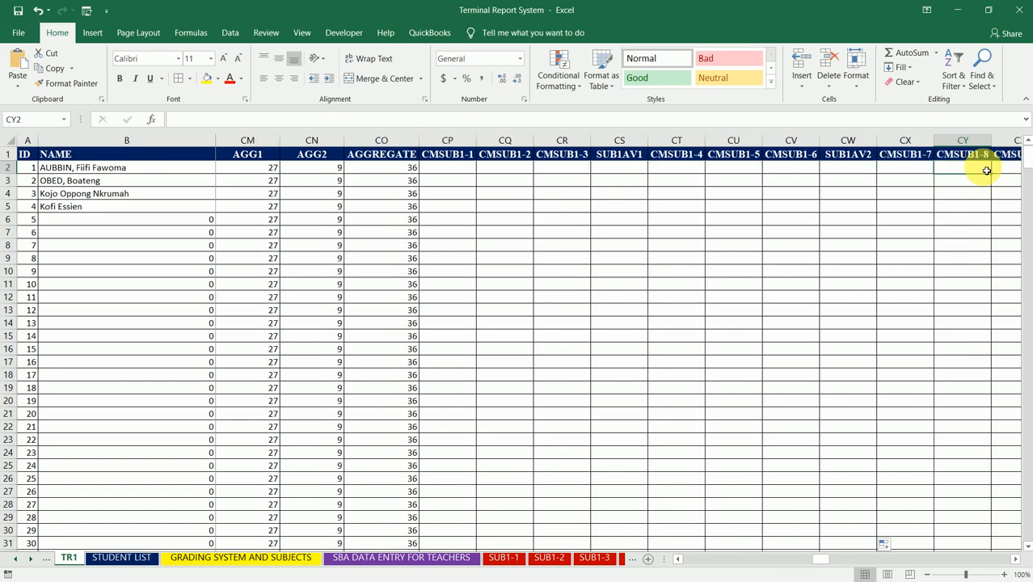
pyautogui.press('Right')
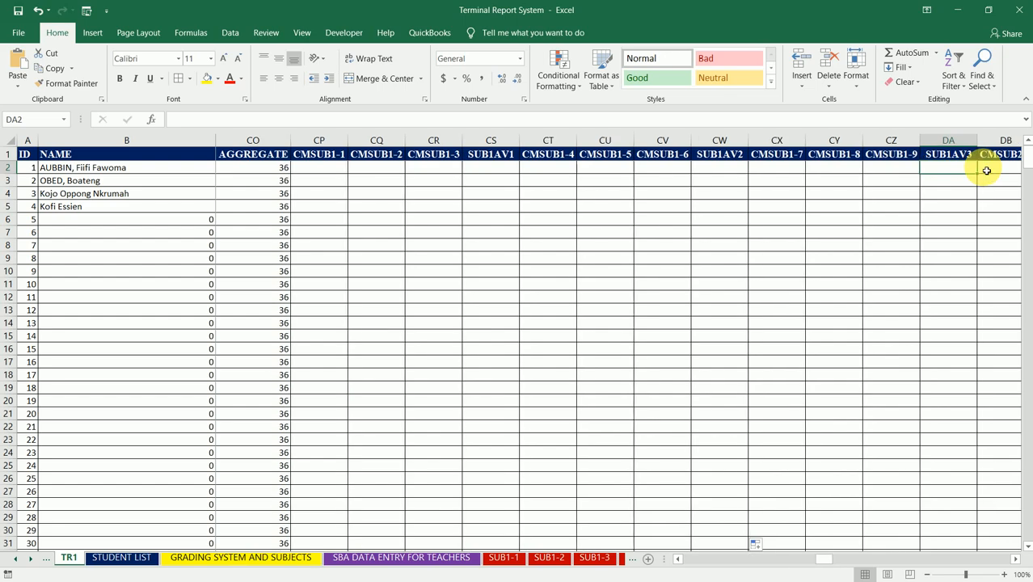
pyautogui.write('=AV')
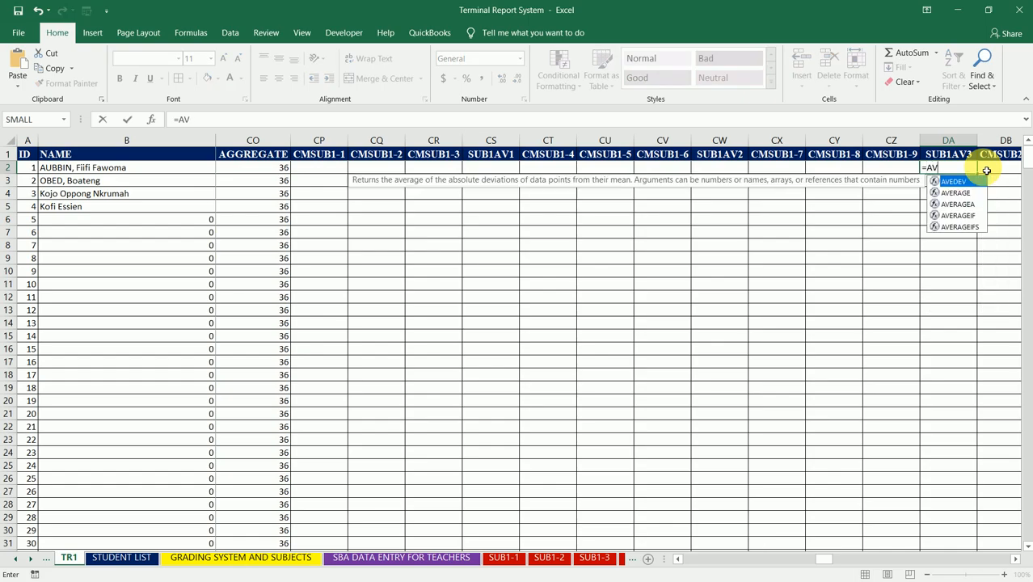
pyautogui.write('ERAGE(')
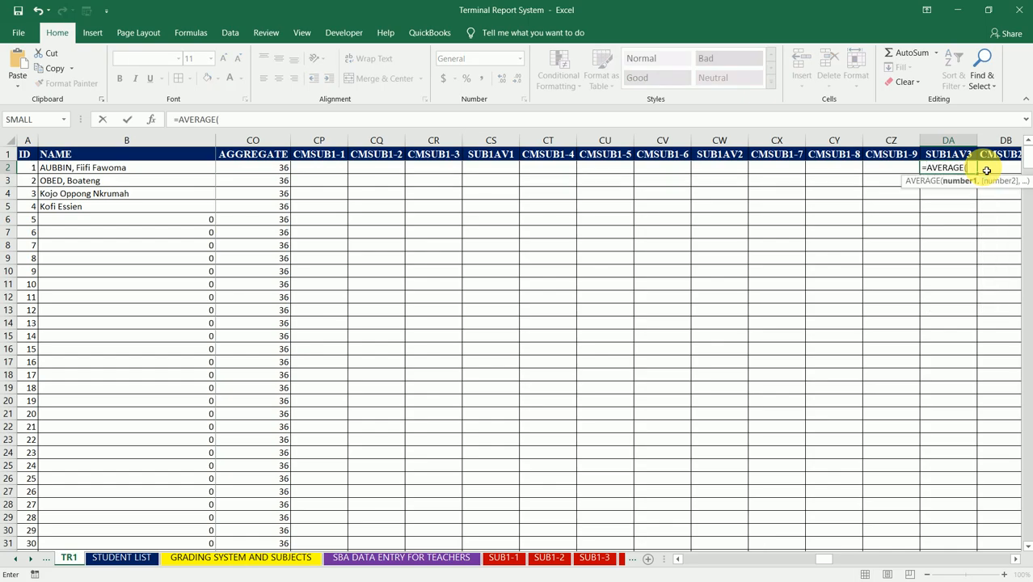
pyautogui.click(330, 172)
pyautogui.write(',')
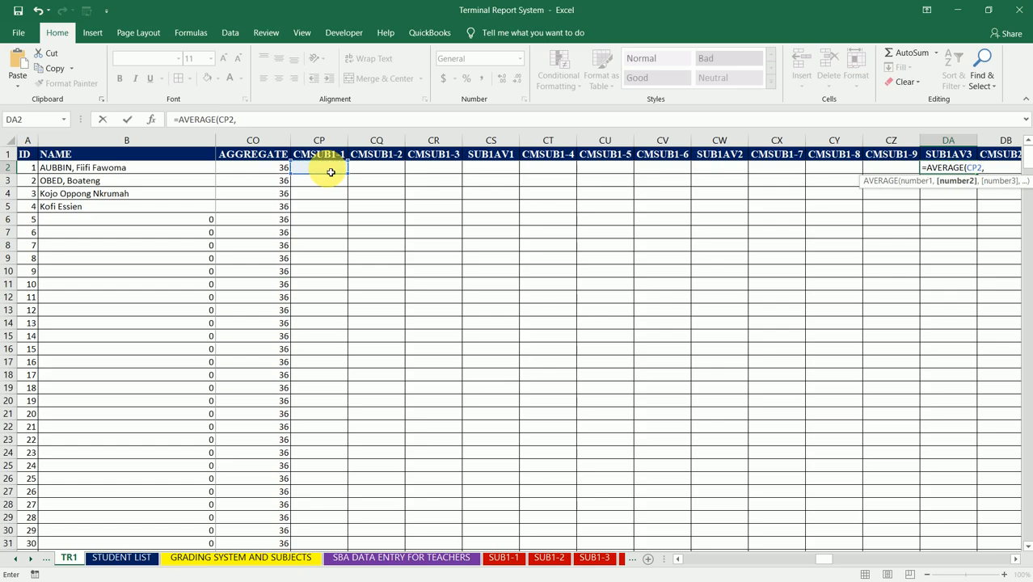
pyautogui.click(372, 170)
pyautogui.write(',')
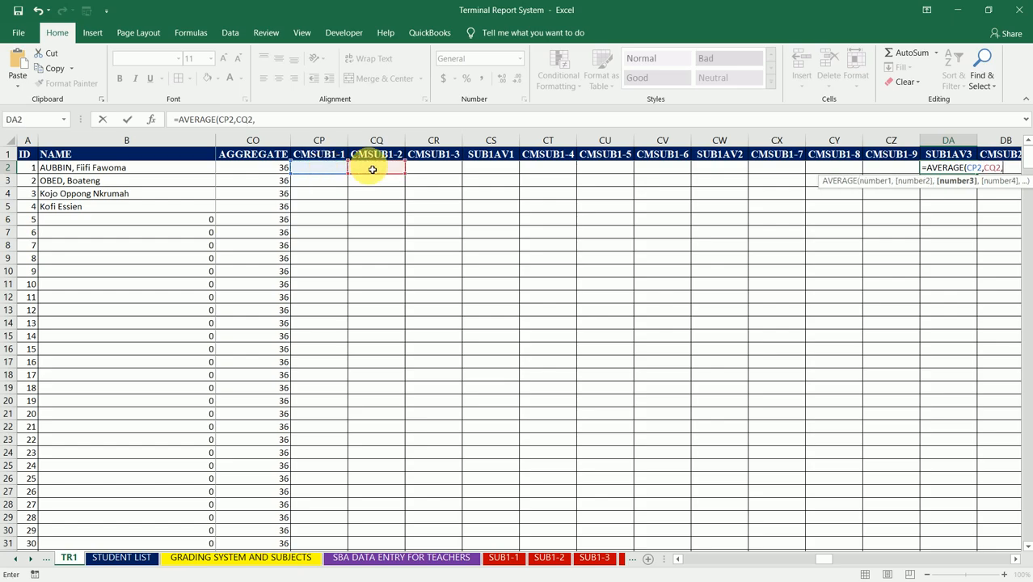
pyautogui.click(421, 169)
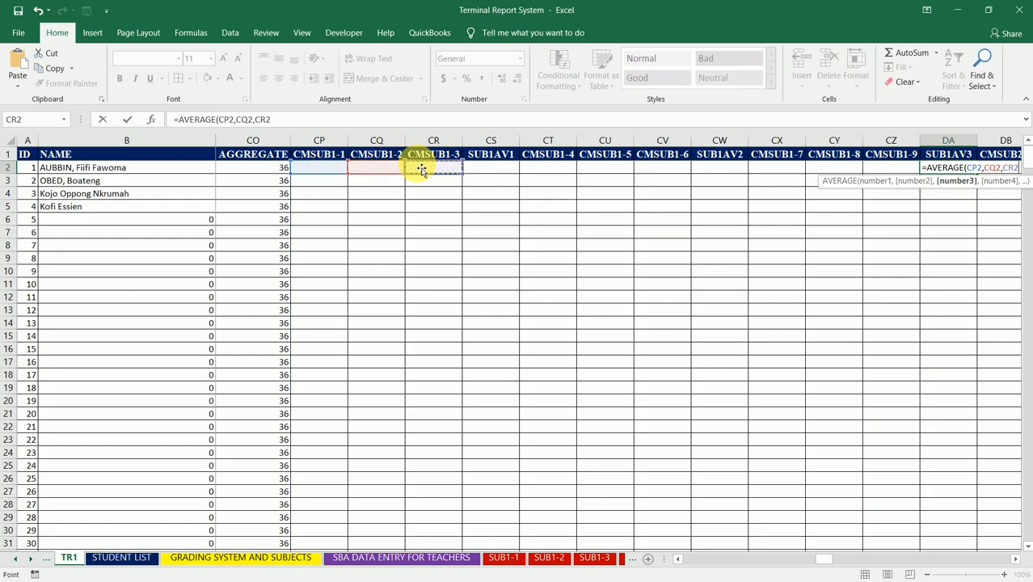
pyautogui.write(',')
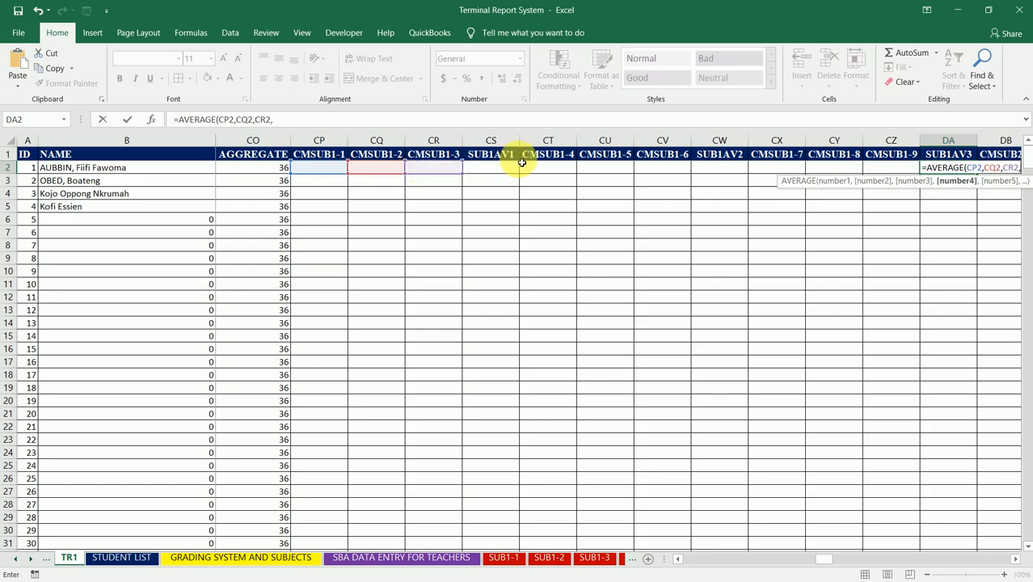
# - Add the scores CT2, CU2 and CV2 to the AVERAGE formula in DA2 under SUB1AV3
pyautogui.click(538, 173)
pyautogui.write(',')
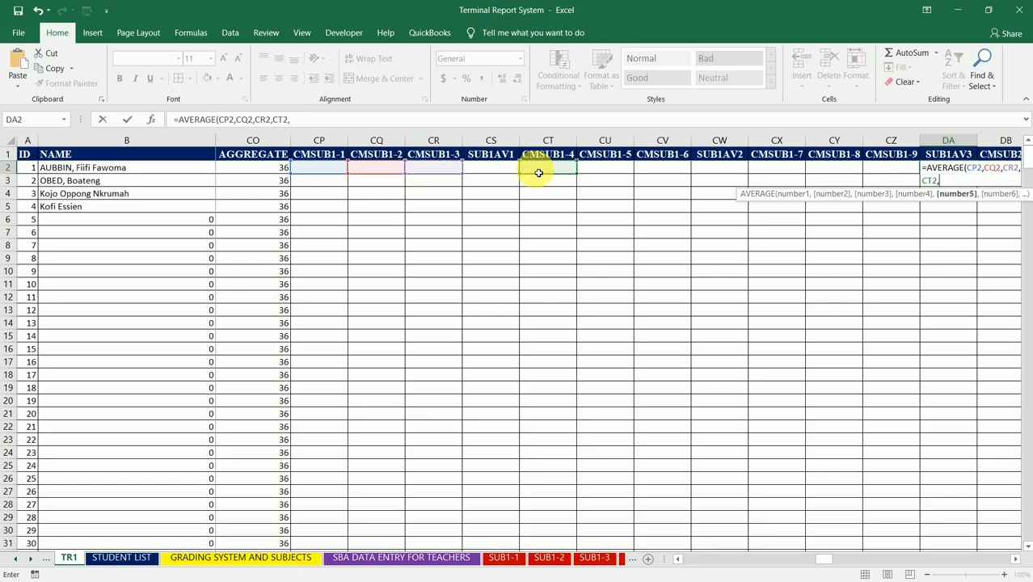
pyautogui.click(605, 173)
pyautogui.write(',')
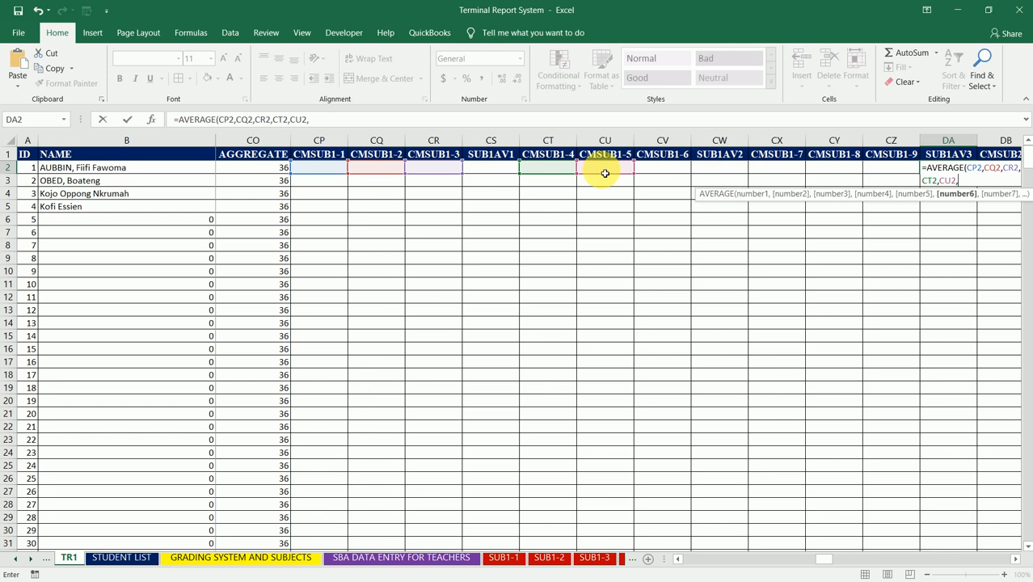
pyautogui.click(672, 169)
pyautogui.write(',')
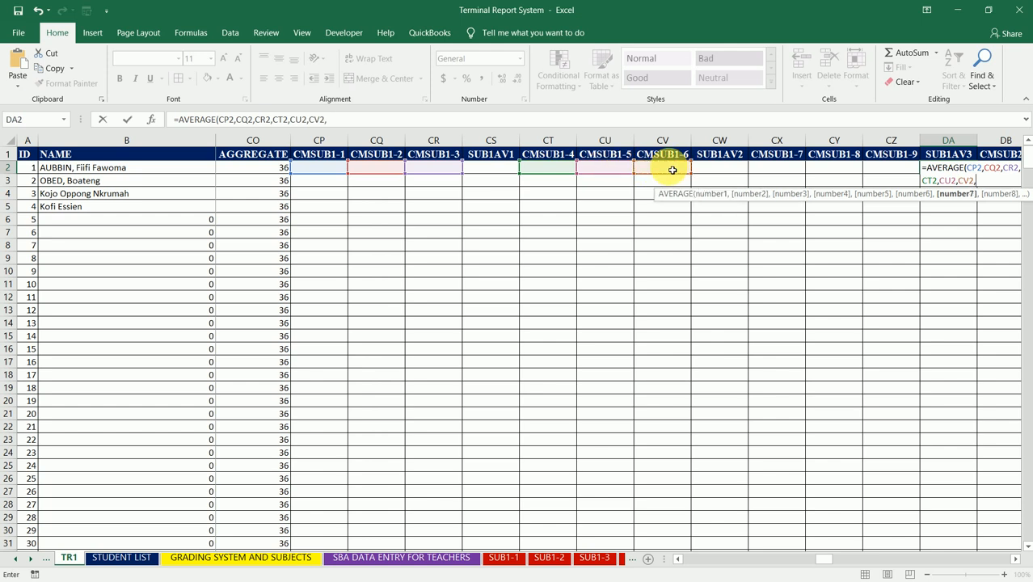
# - Add CX2, CY2 and CZ2 to the SUB1AV3 average and complete it as =AVERAGE(CP2,CQ2,CR2,CT2,CU2,CV2,CX2,CY2,CZ2)
pyautogui.click(788, 173)
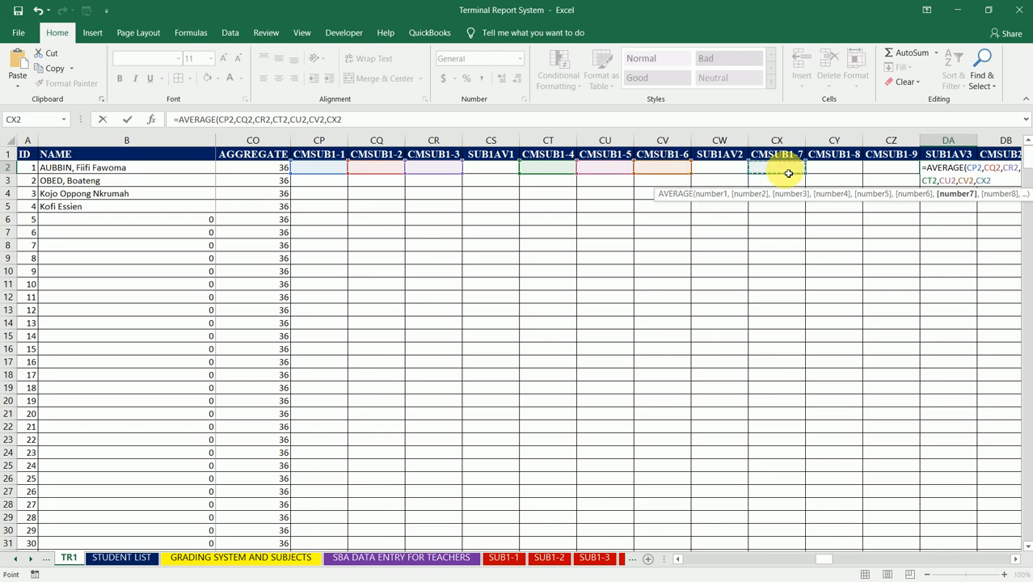
pyautogui.write(',')
pyautogui.click(833, 173)
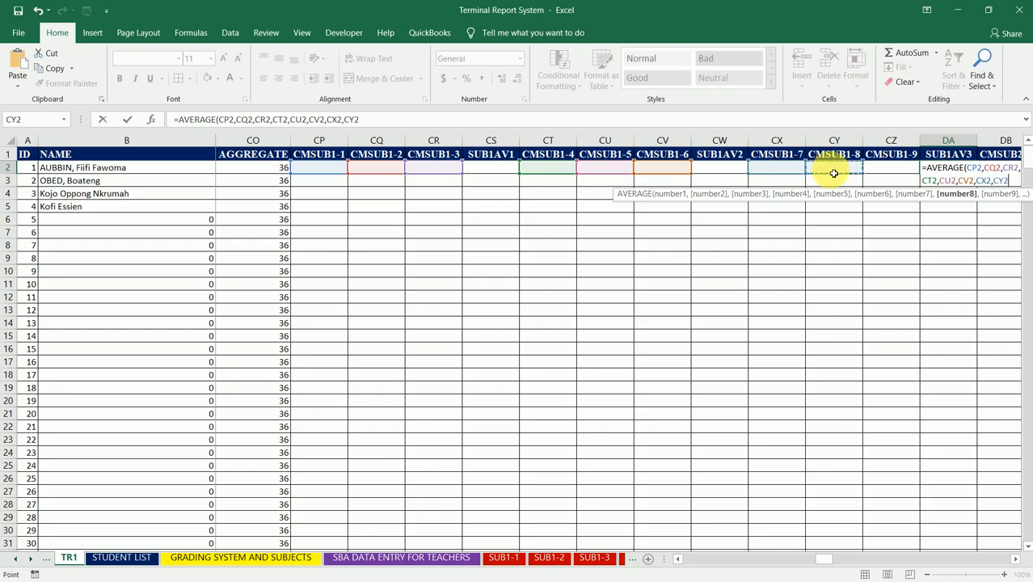
pyautogui.write(',')
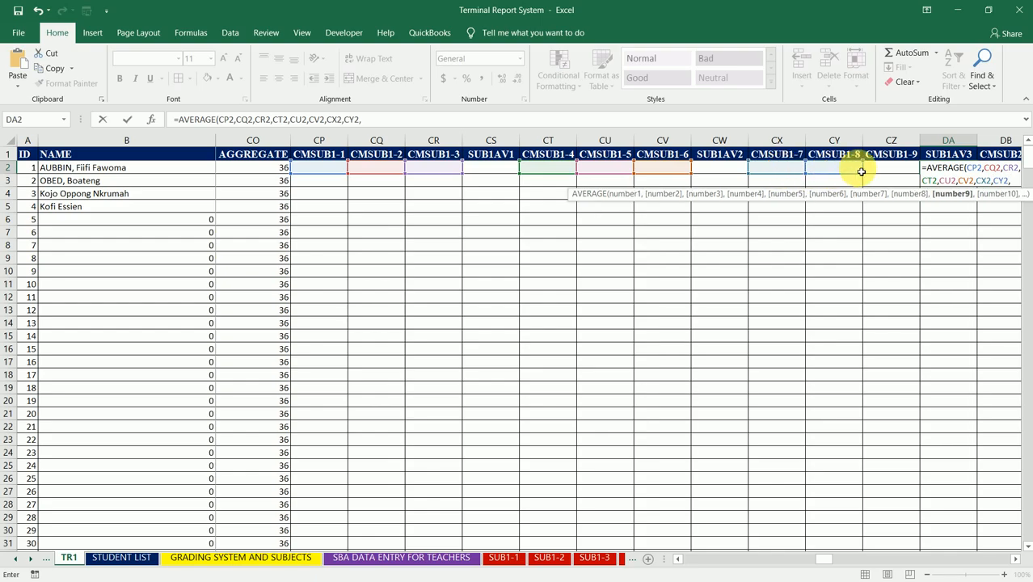
pyautogui.click(899, 169)
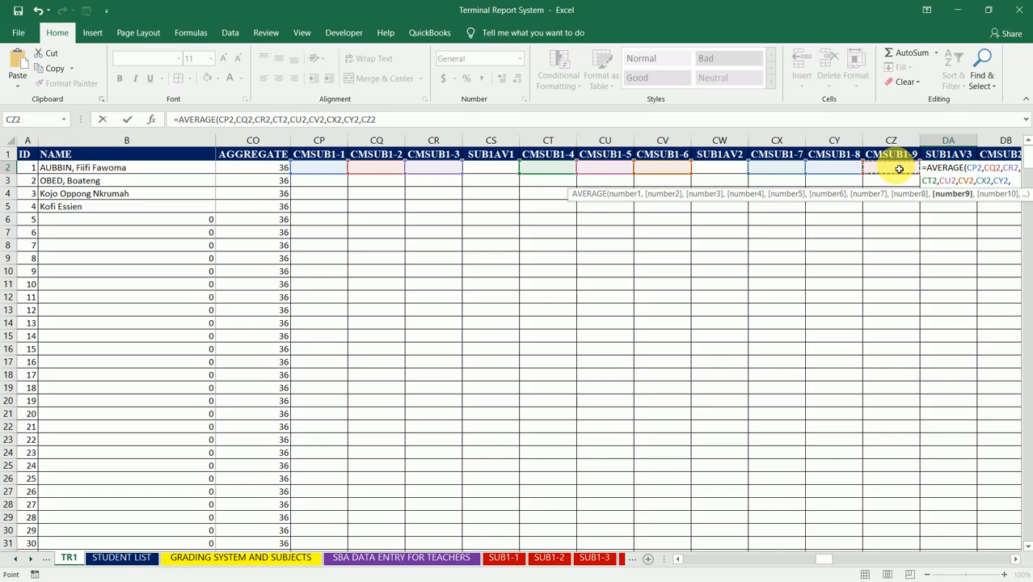
pyautogui.write(')')
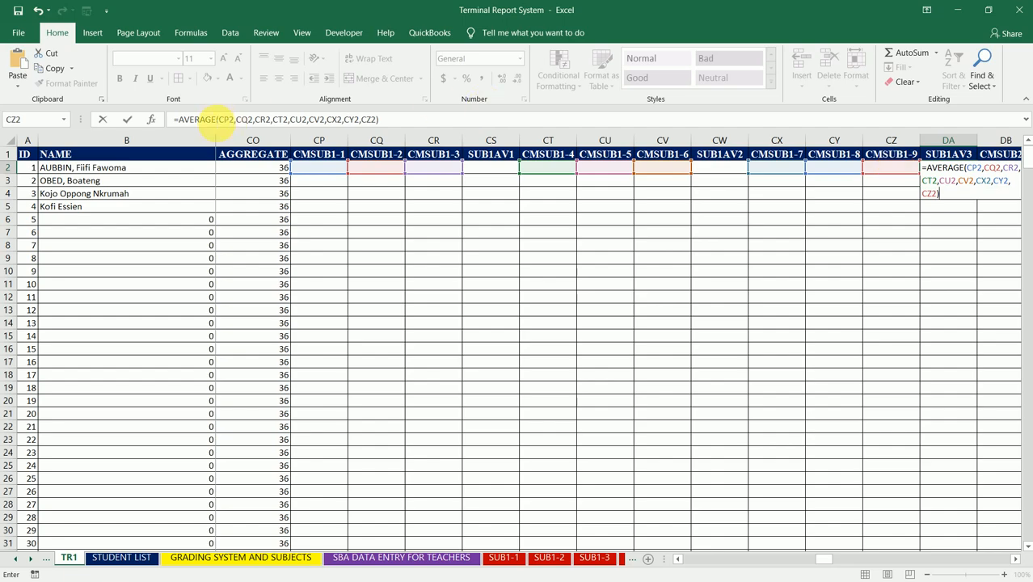
# - Wrap the DA2 average in IFERROR with " " as the error value and fill it down the SUB1AV3 column
pyautogui.click(183, 119)
pyautogui.write('IFERROR')
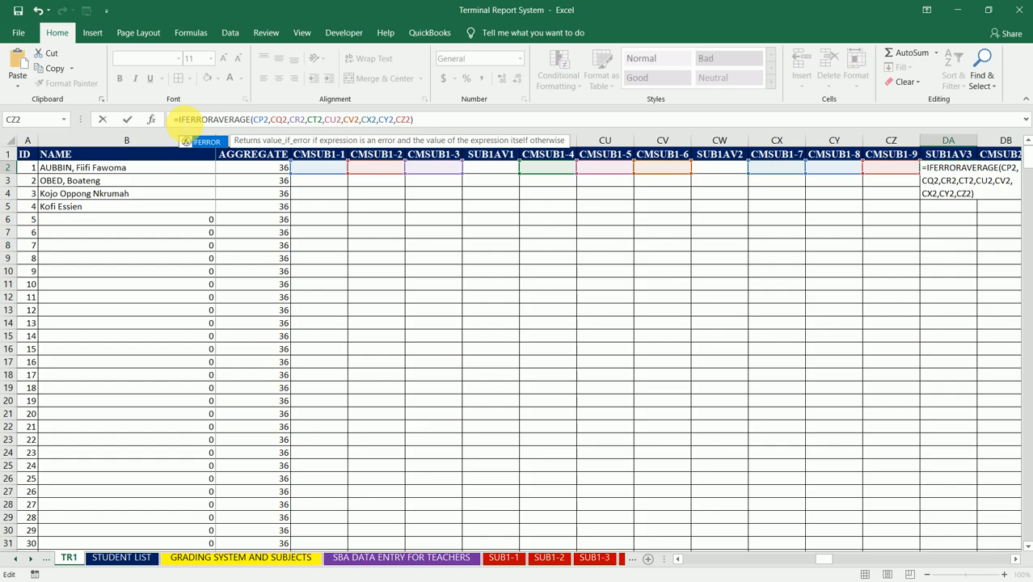
pyautogui.press('Tab')
pyautogui.click(428, 121)
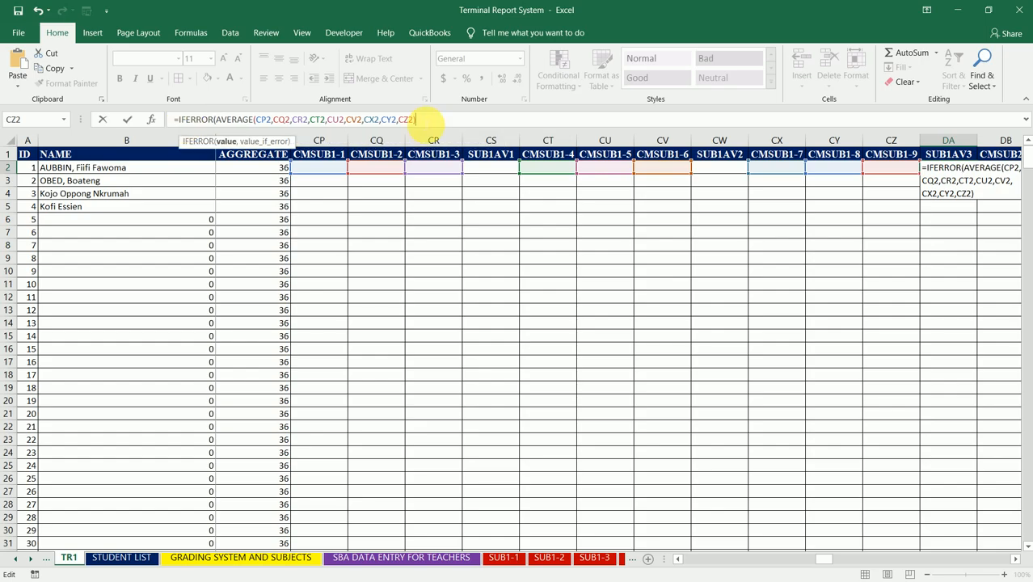
pyautogui.write('," ")')
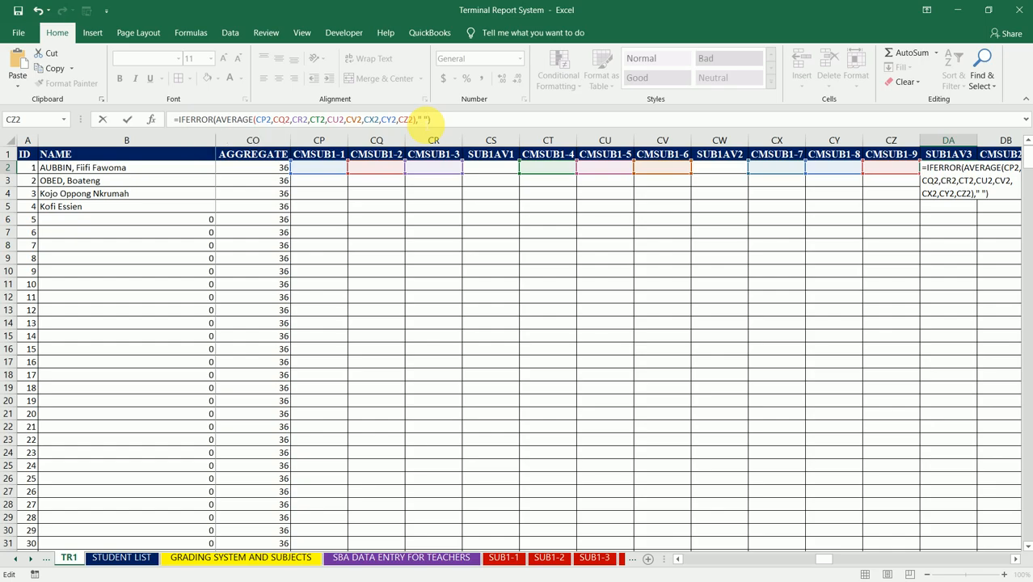
pyautogui.press('Return')
pyautogui.press('Up')
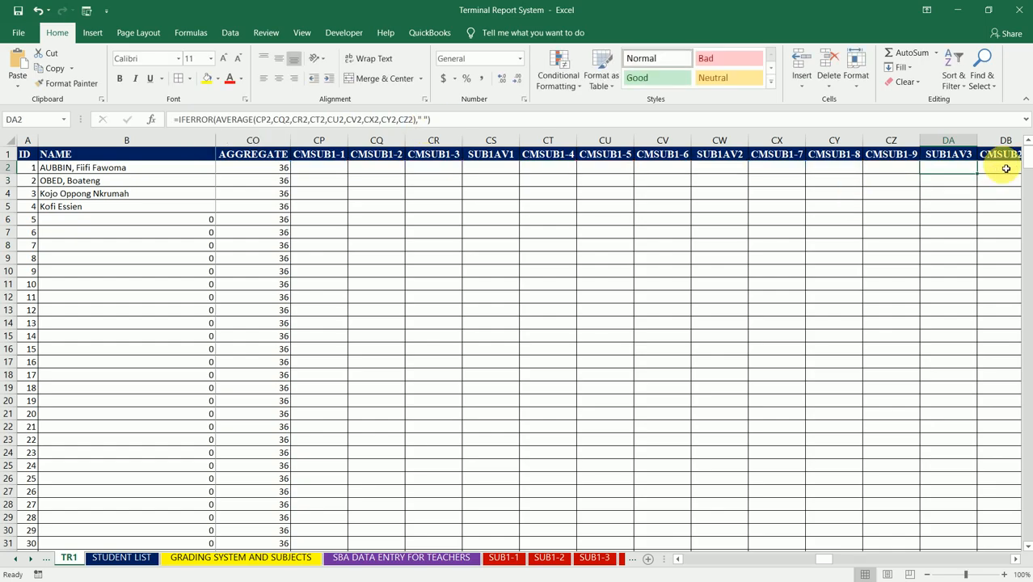
pyautogui.doubleClick(982, 180)
pyautogui.click(955, 170)
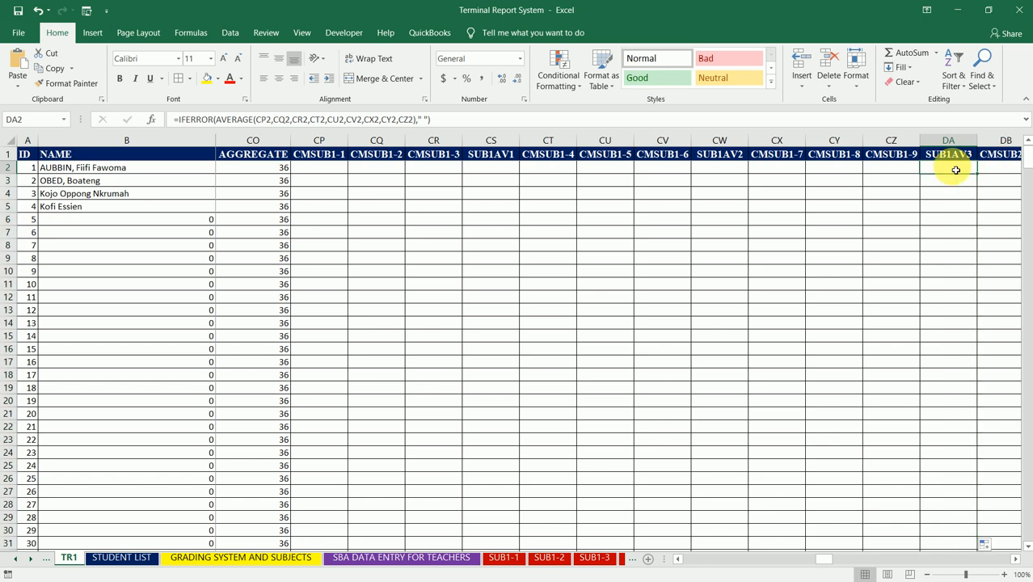
# - Copy the SUB1AV1 formula from CS2 into DE2 under SUB2AV1
pyautogui.click(498, 173)
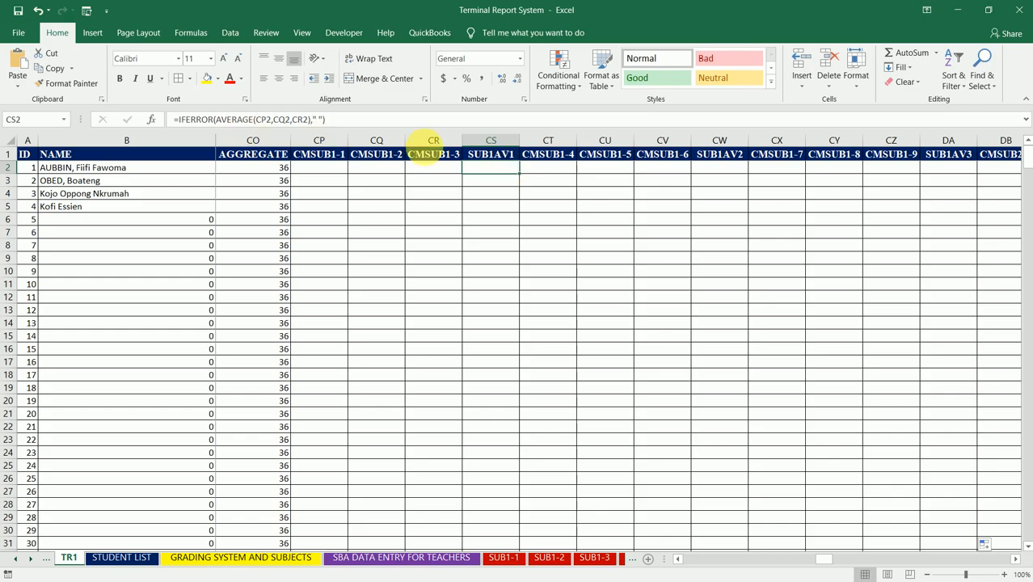
pyautogui.hotkey('ctrl', 'c')
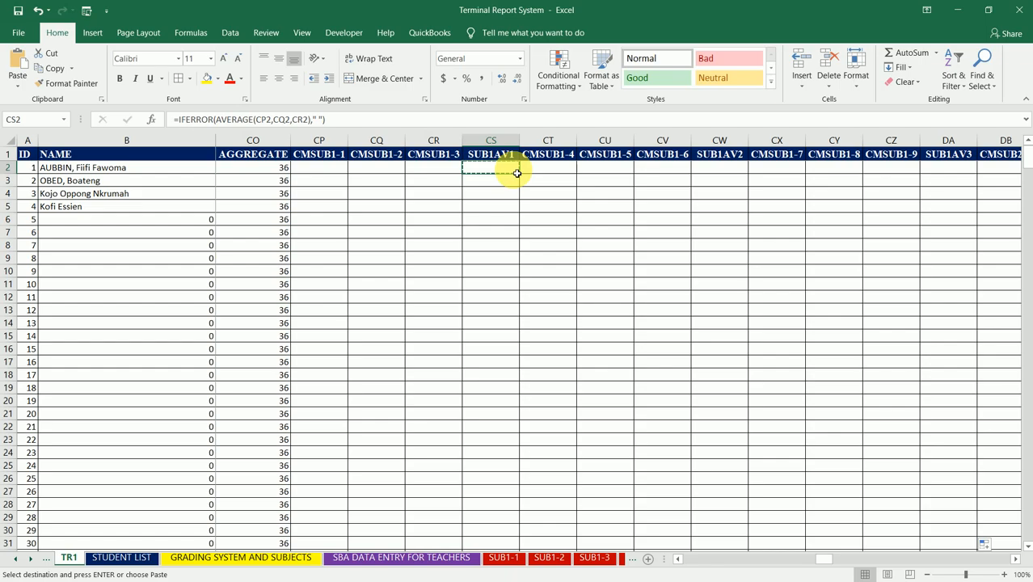
pyautogui.click(1011, 173)
pyautogui.press('Right')
pyautogui.press('Right')
pyautogui.press('Right')
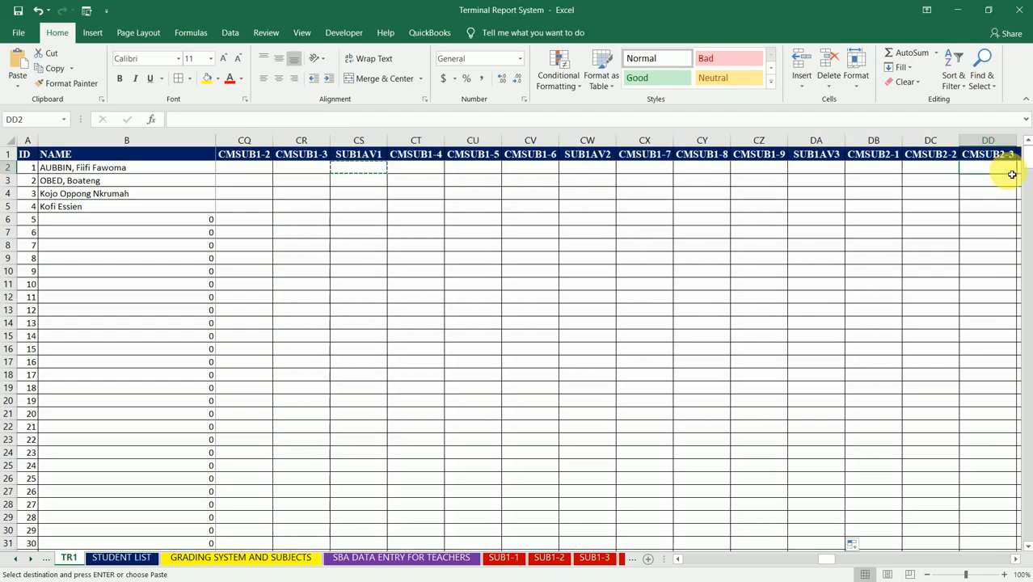
pyautogui.press('Left')
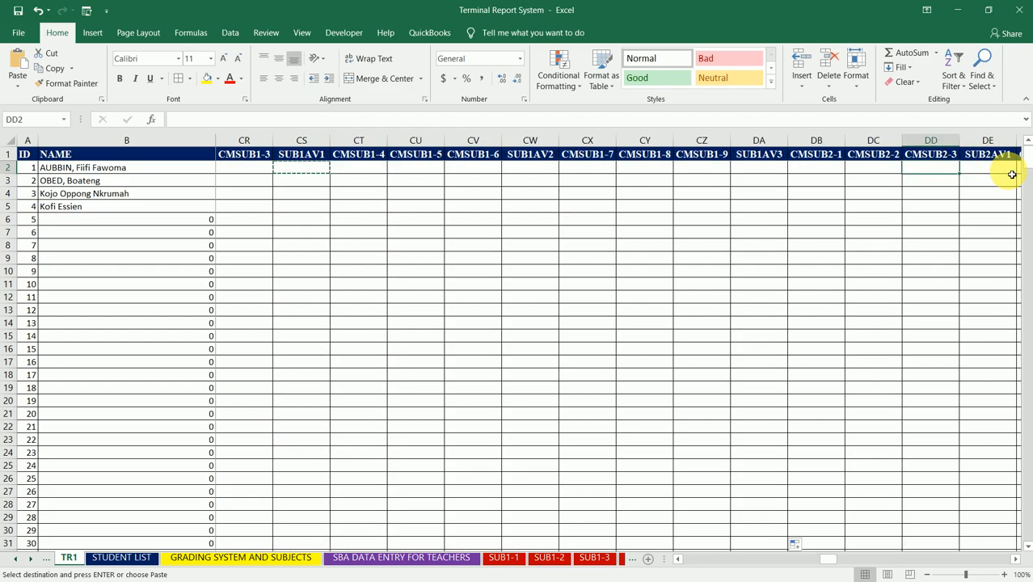
pyautogui.press('Left')
pyautogui.press('Left')
pyautogui.press('Right')
pyautogui.press('Right')
pyautogui.press('Right')
pyautogui.press('Right')
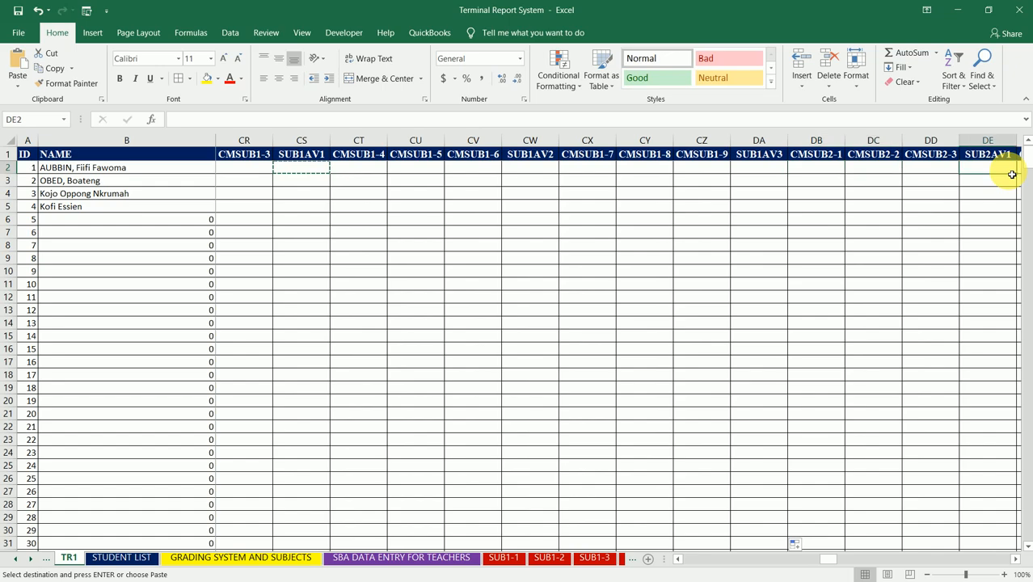
pyautogui.press('Left')
pyautogui.hotkey('ctrl', 'v')
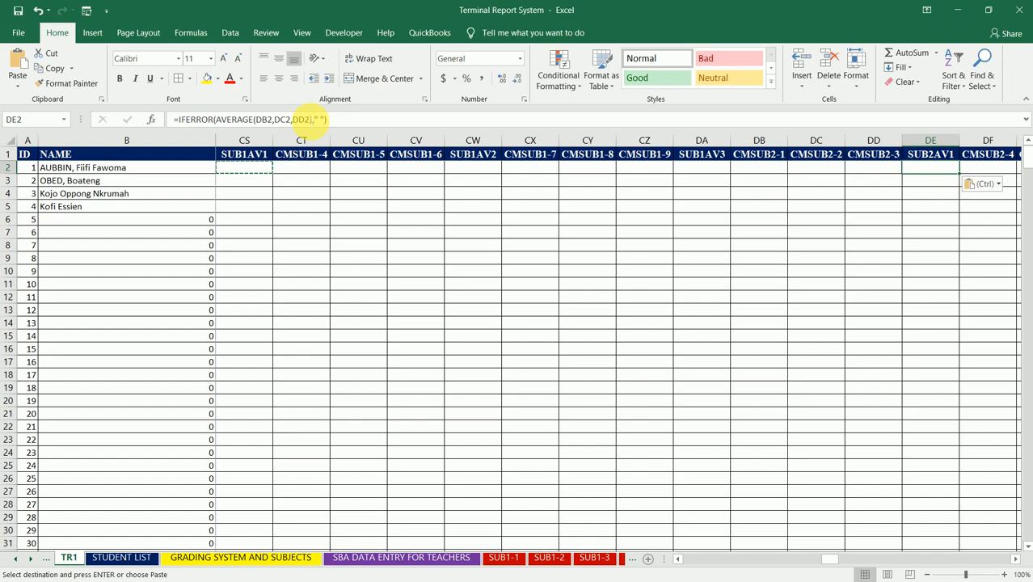
# - Check the score references in the DE2 formula and fill it down the SUB2AV1 column
pyautogui.click(303, 119)
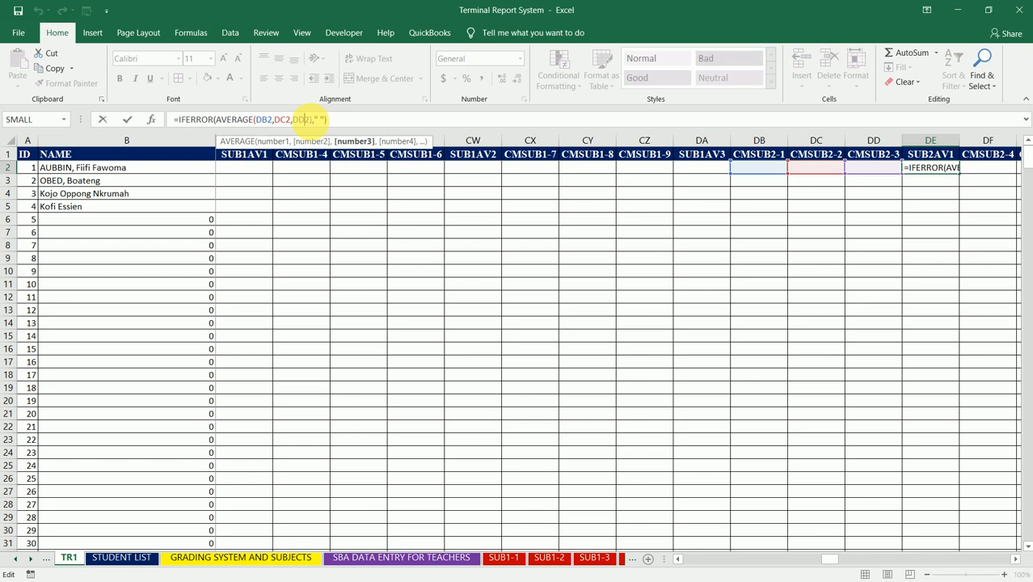
pyautogui.hotkey('ctrl', 'Return')
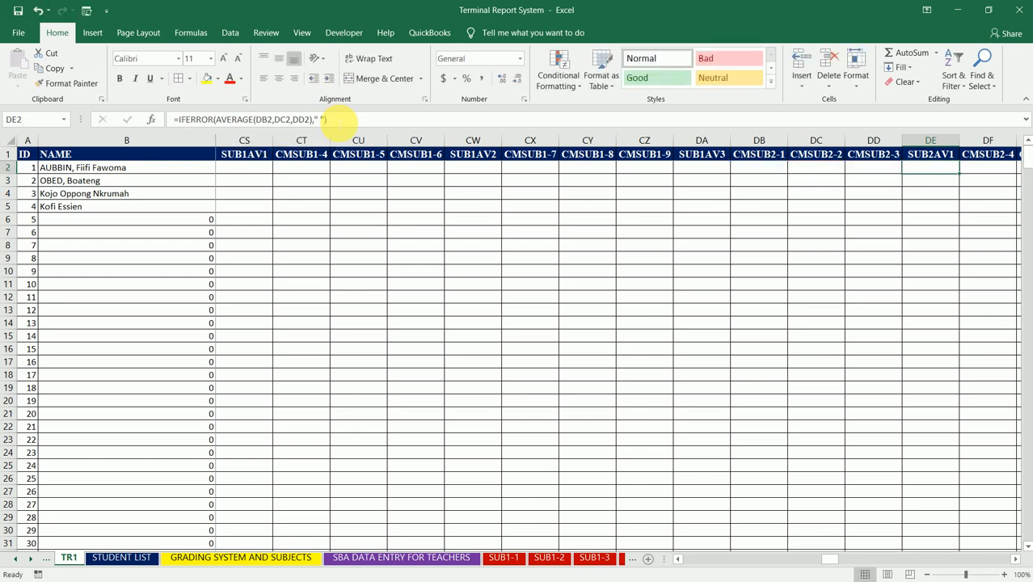
pyautogui.doubleClick(963, 177)
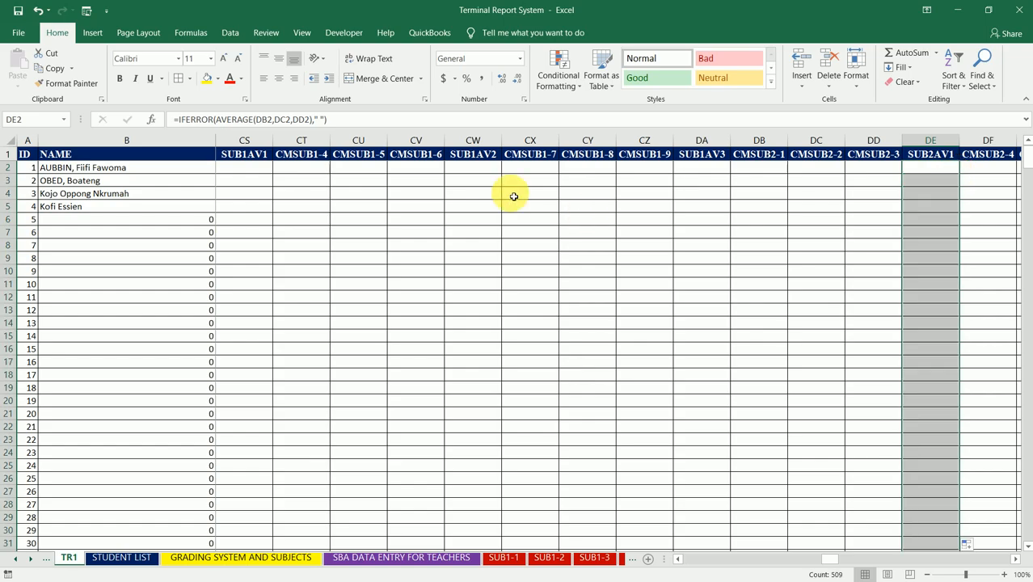
# - Copy the whole first-subject block CP2:DA2, from CMSUB1-1 to SUB1AV3, and paste it starting at DB2 under CMSUB2-1
pyautogui.click(383, 172)
pyautogui.press('Left')
pyautogui.press('Left')
pyautogui.press('Left')
pyautogui.press('Left')
pyautogui.press('Left')
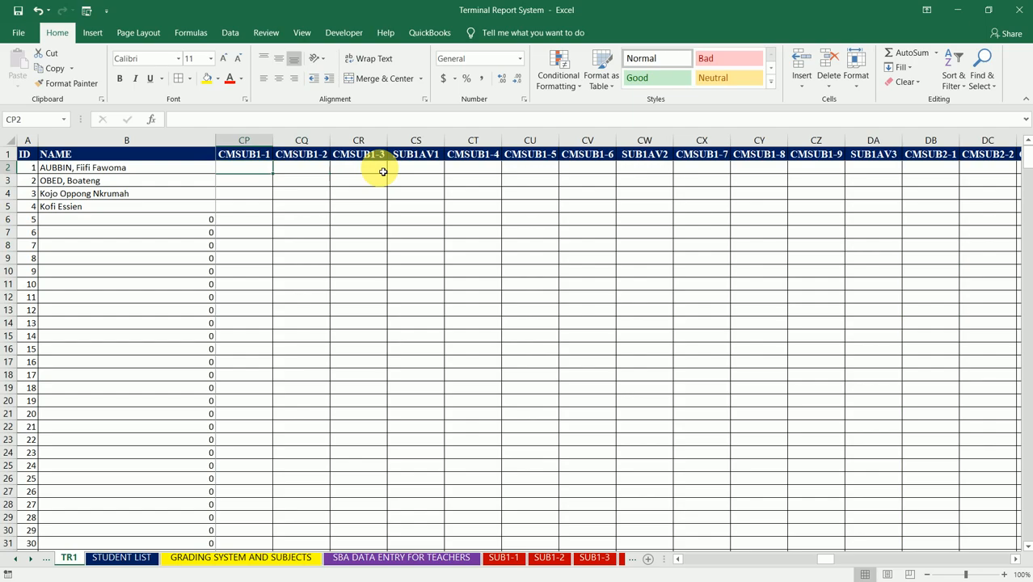
pyautogui.press('Left')
pyautogui.press('Left')
pyautogui.press('Right')
pyautogui.press('Right')
pyautogui.press('Right')
pyautogui.press('Left')
pyautogui.hotkey('shift', 'Right')
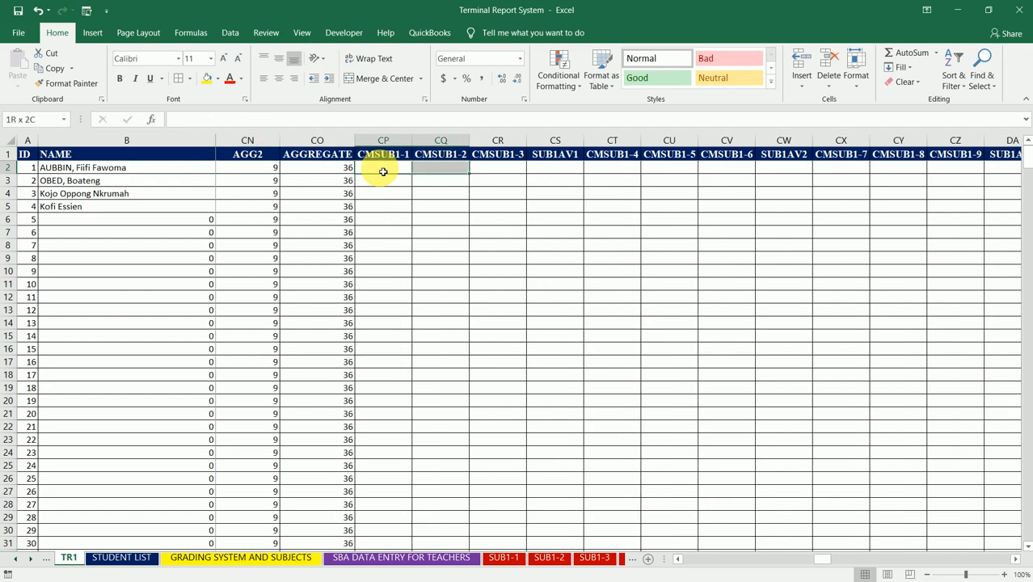
pyautogui.hotkey('shift', 'Right')
pyautogui.hotkey('shift', 'Right')
pyautogui.hotkey('shift', 'Right')
pyautogui.hotkey('shift', 'Right')
pyautogui.hotkey('shift', 'Right')
pyautogui.hotkey('shift', 'Right')
pyautogui.hotkey('shift', 'Right')
pyautogui.hotkey('shift', 'Right')
pyautogui.hotkey('shift', 'Right')
pyautogui.hotkey('shift', 'Right')
pyautogui.hotkey('shift', 'Right')
pyautogui.hotkey('shift', 'Right')
pyautogui.hotkey('shift', 'Right')
pyautogui.hotkey('shift', 'Right')
pyautogui.hotkey('shift', 'Right')
pyautogui.hotkey('shift', 'Left')
pyautogui.hotkey('shift', 'Left')
pyautogui.hotkey('shift', 'Left')
pyautogui.hotkey('shift', 'Left')
pyautogui.hotkey('shift', 'Right')
pyautogui.hotkey('shift', 'Left')
pyautogui.hotkey('shift', 'Left')
pyautogui.hotkey('shift', 'Left')
pyautogui.hotkey('shift', 'Right')
pyautogui.hotkey('shift', 'Right')
pyautogui.hotkey('shift', 'Left')
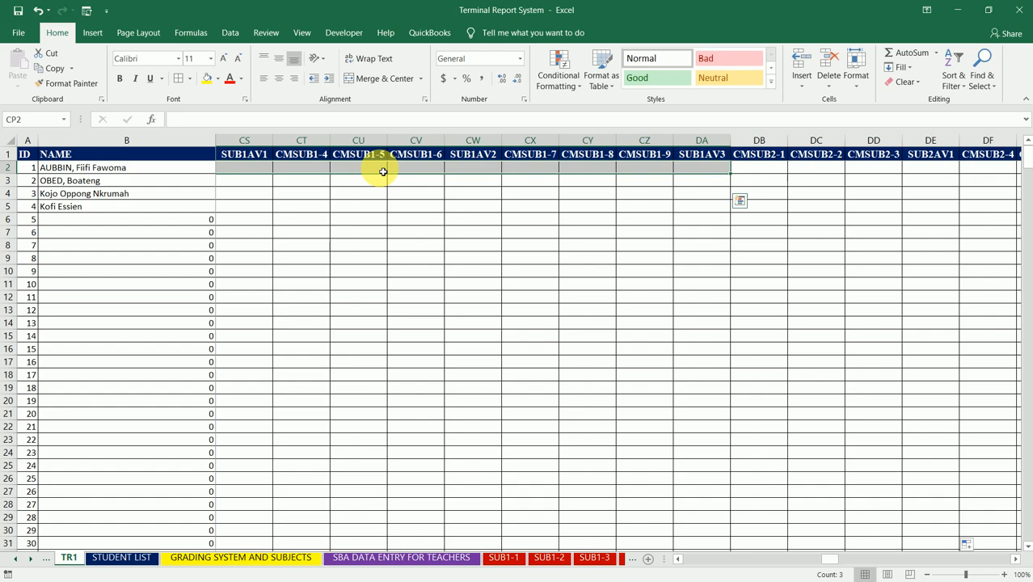
pyautogui.hotkey('ctrl', 'c')
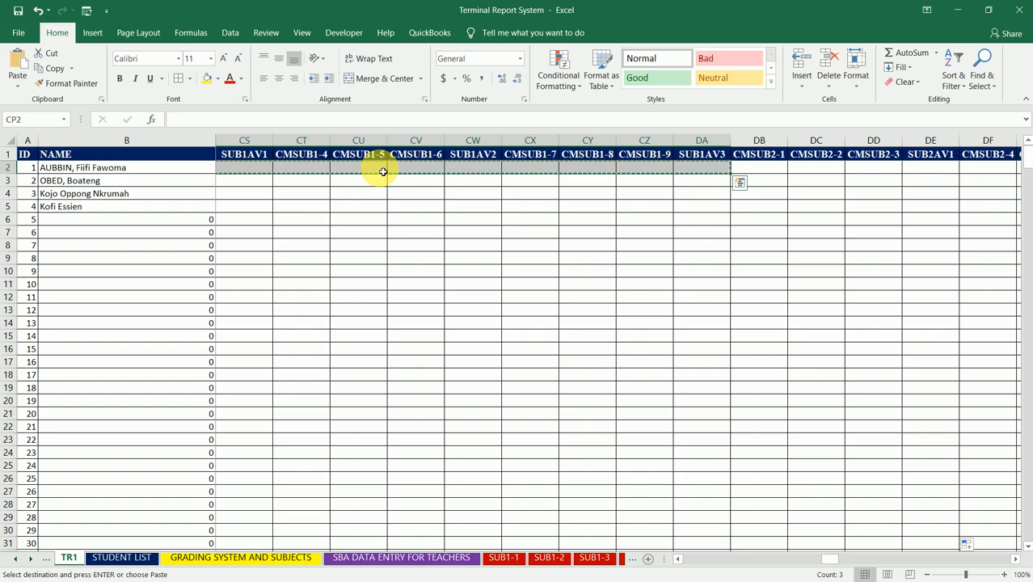
pyautogui.click(777, 170)
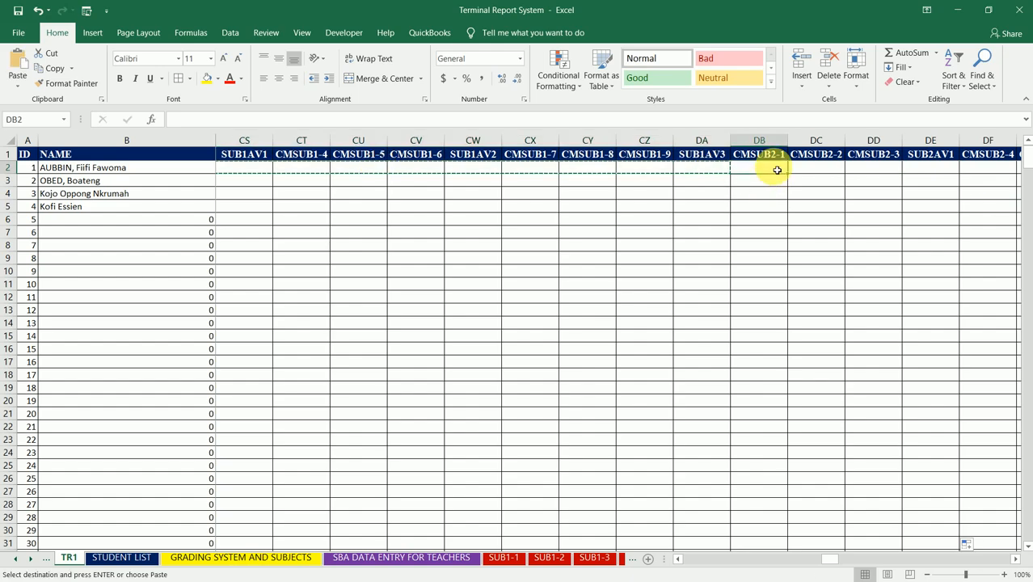
pyautogui.hotkey('ctrl', 'v')
# - Examine which score cells the pasted formulas in DE2, DI2 and DM2 refer to, under SUB2AV1, SUB2AV2 and SUB2AV3
pyautogui.click(941, 168)
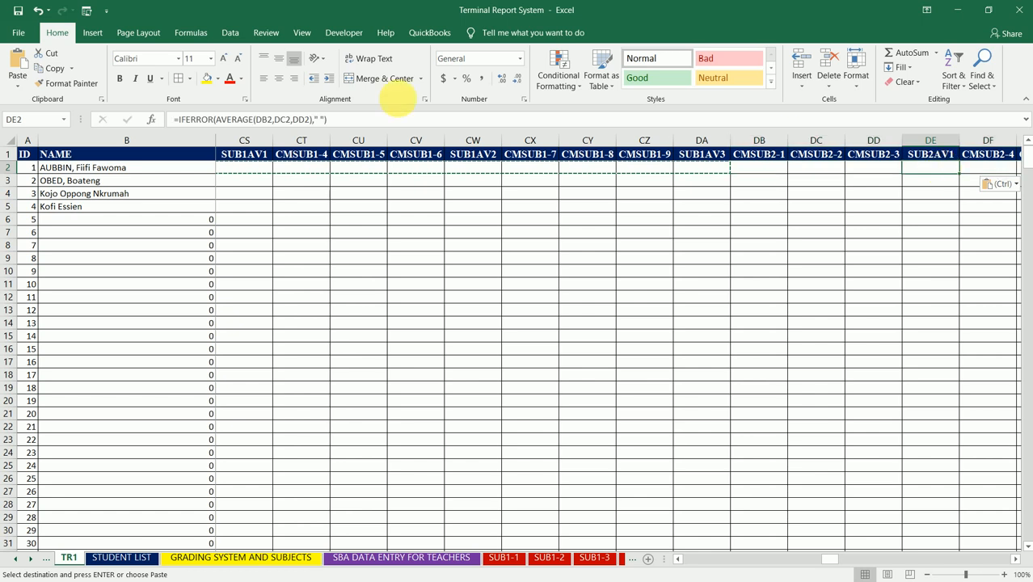
pyautogui.click(305, 119)
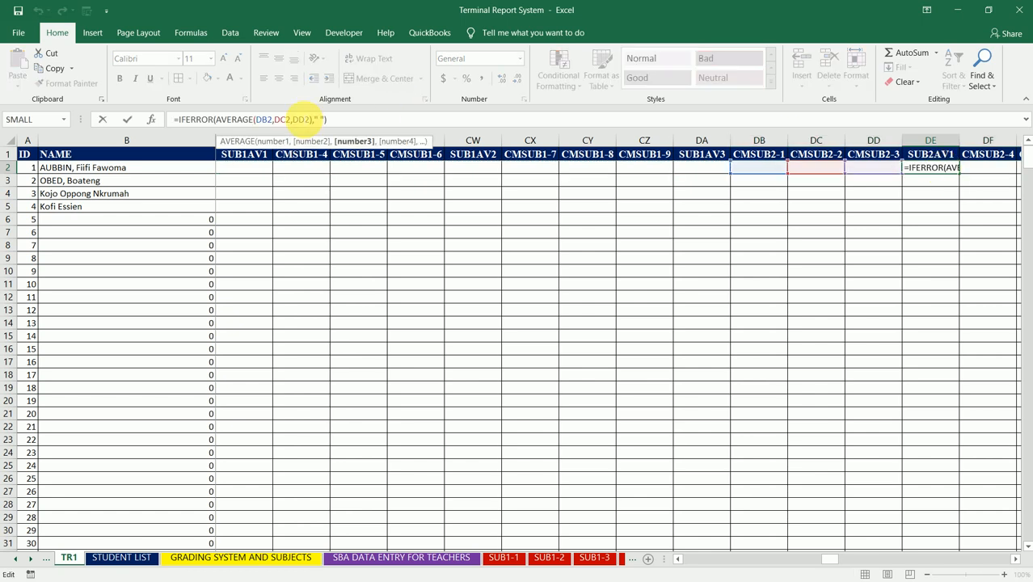
pyautogui.press('Escape')
pyautogui.press('Right')
pyautogui.press('Right')
pyautogui.press('Right')
pyautogui.press('Right')
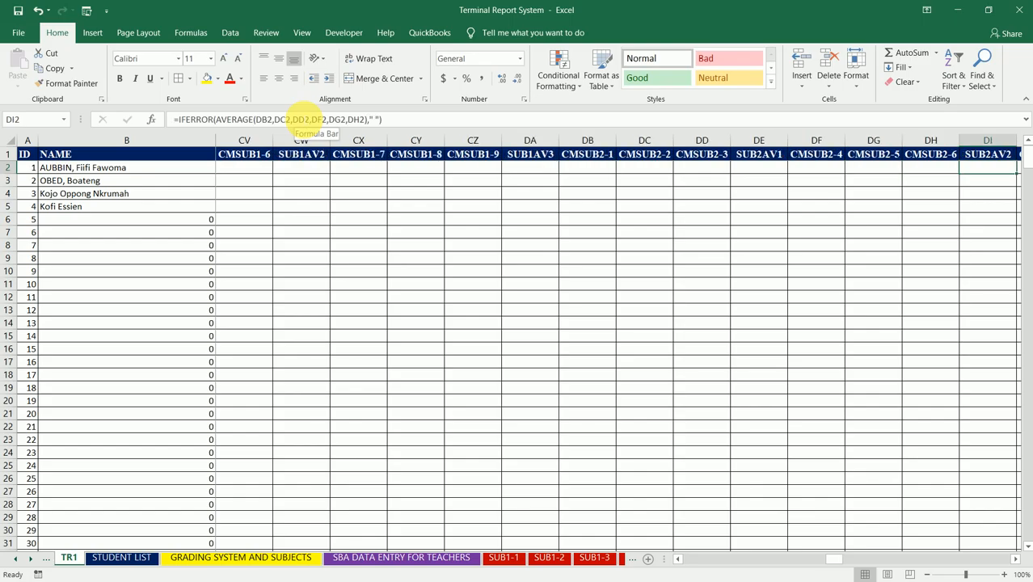
pyautogui.click(298, 119)
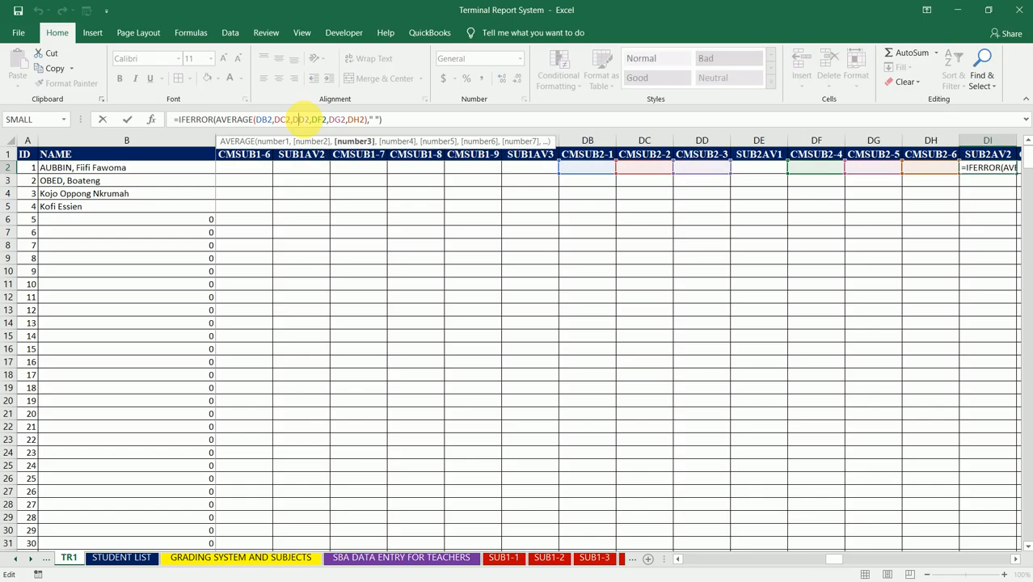
pyautogui.press('Escape')
pyautogui.press('Right')
pyautogui.press('Right')
pyautogui.press('Right')
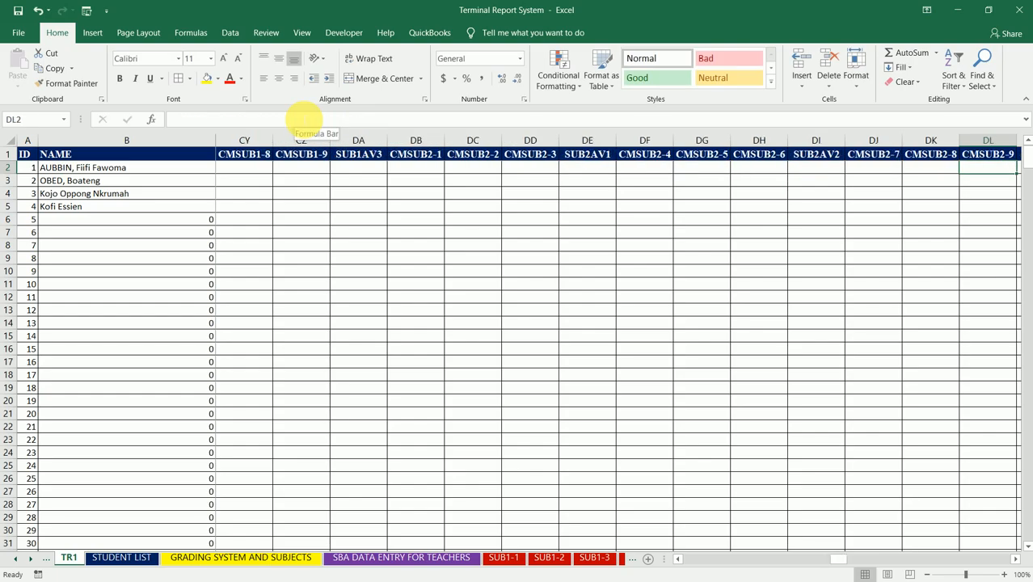
pyautogui.press('Right')
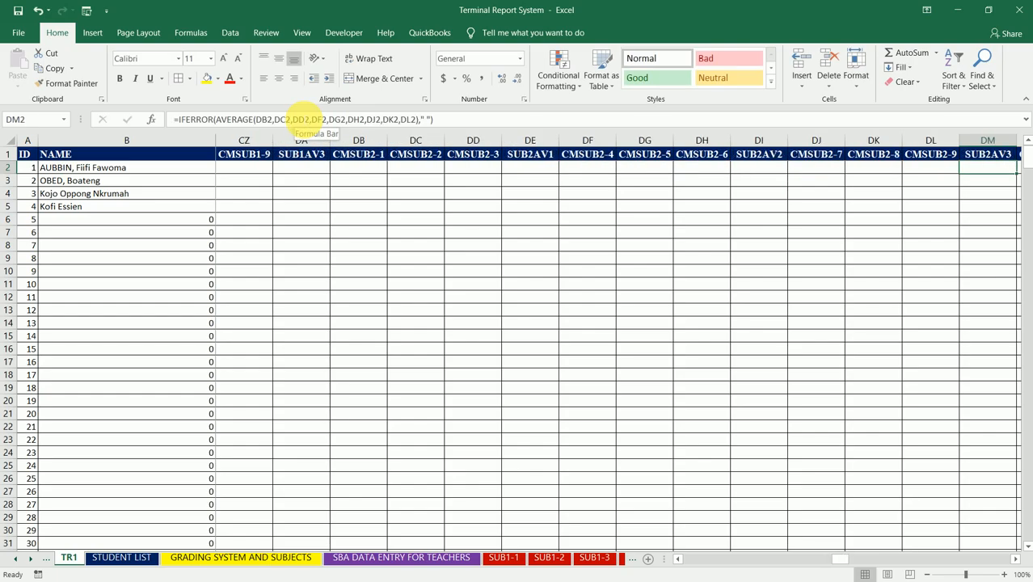
pyautogui.click(316, 120)
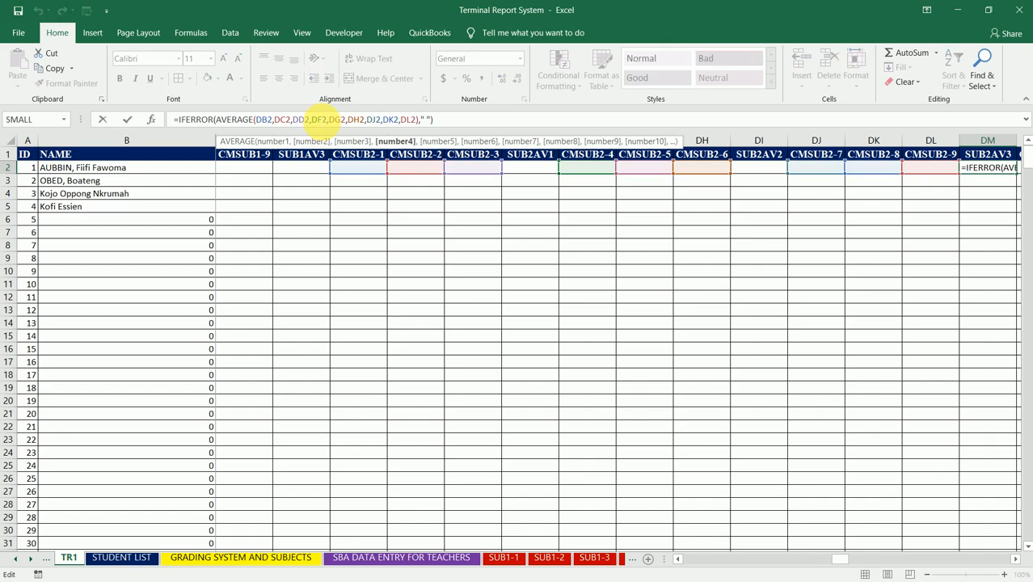
pyautogui.press('Escape')
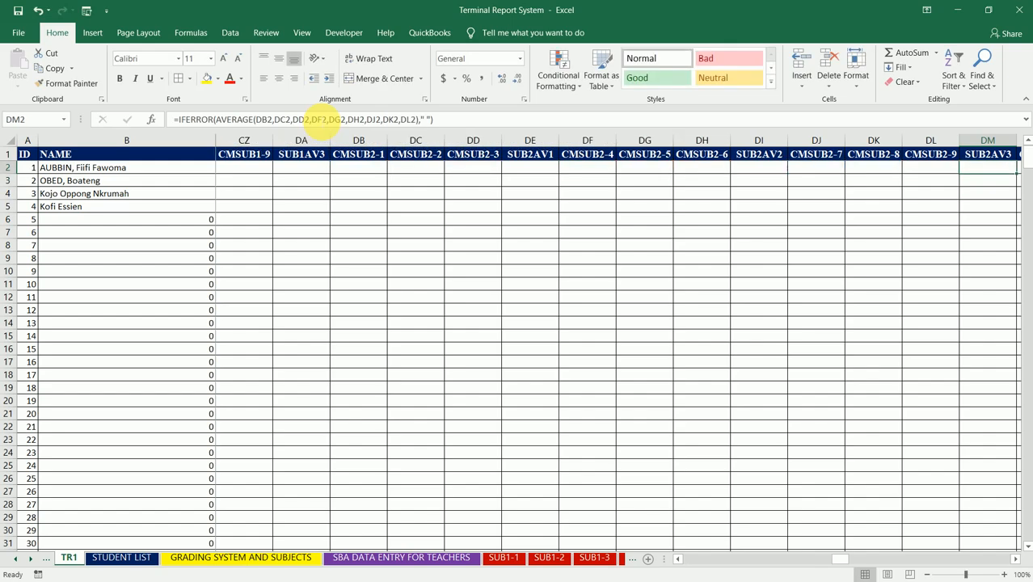
# - Copy the second-subject block DB2:DM2, from CMSUB2-1 to SUB2AV3
pyautogui.press('Left')
pyautogui.press('Left')
pyautogui.press('Left')
pyautogui.press('Left')
pyautogui.press('Left')
pyautogui.press('Left')
pyautogui.press('Left')
pyautogui.press('Left')
pyautogui.press('Left')
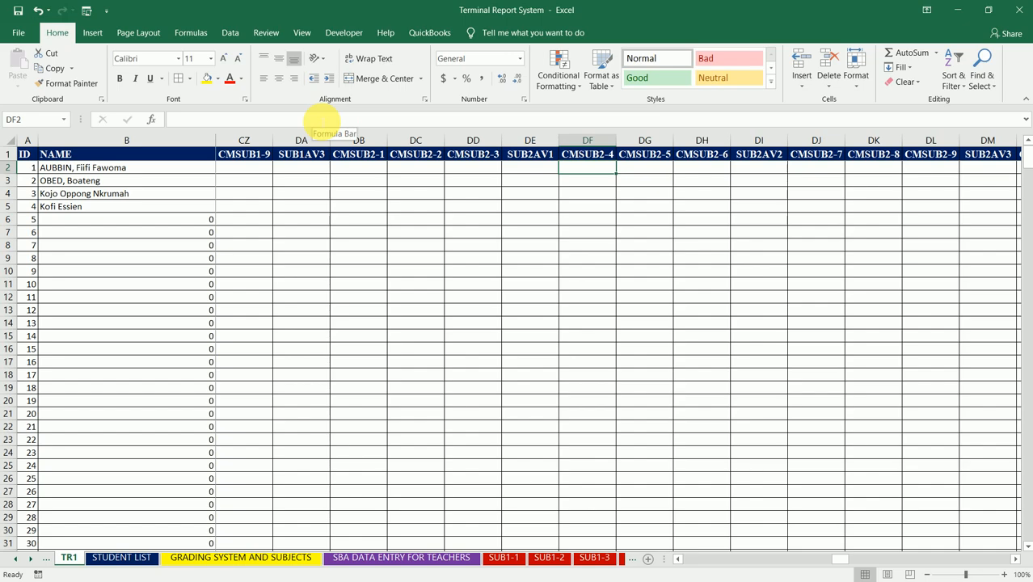
pyautogui.press('Left')
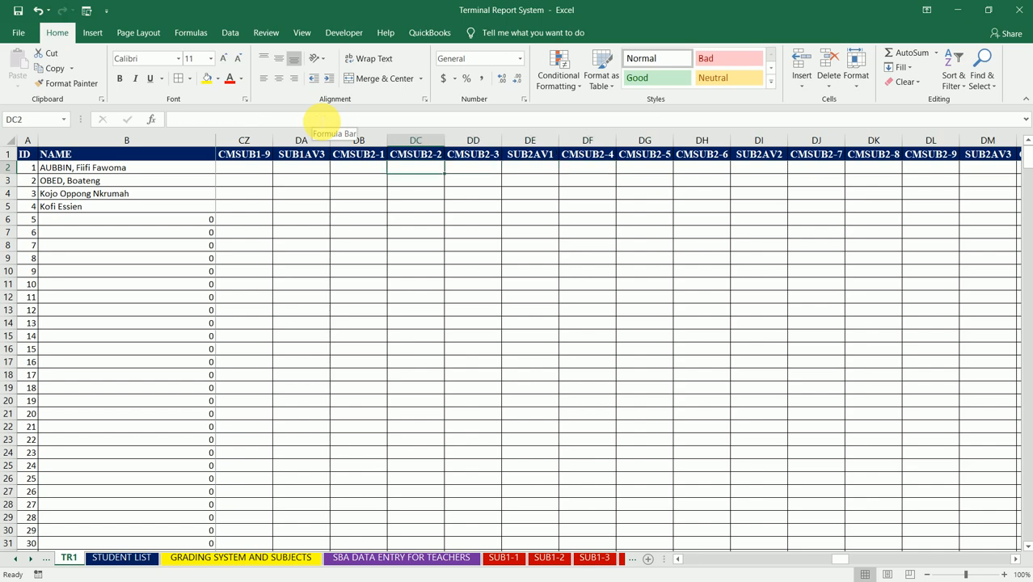
pyautogui.press('Right')
pyautogui.press('Right')
pyautogui.press('Left')
pyautogui.press('Right')
pyautogui.press('Left')
pyautogui.press('Left')
pyautogui.press('Left')
pyautogui.press('Left')
pyautogui.press('Left')
pyautogui.press('Right')
pyautogui.press('Right')
pyautogui.hotkey('shift', 'Right')
pyautogui.hotkey('shift', 'Right')
pyautogui.hotkey('shift', 'Right')
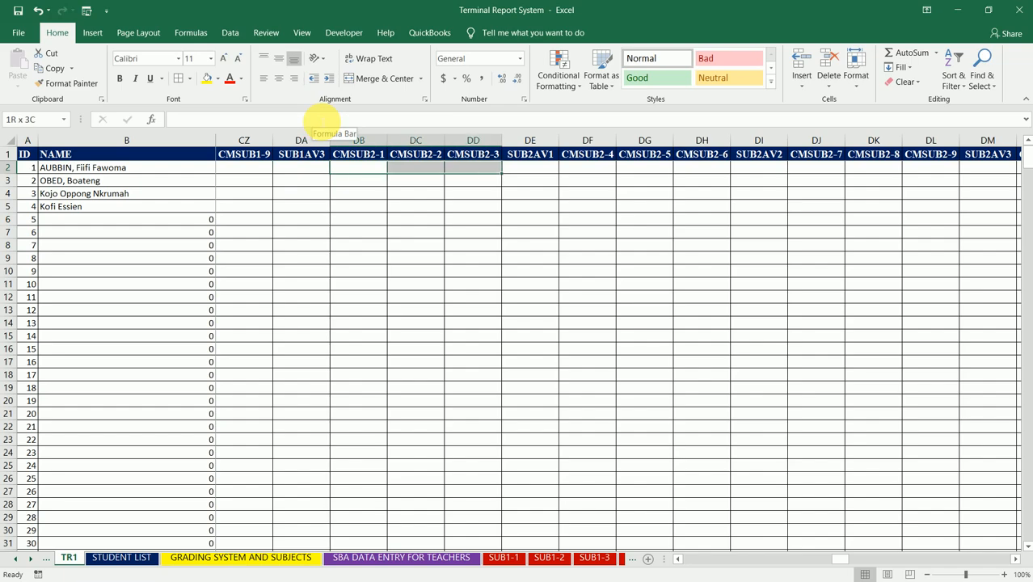
pyautogui.hotkey('shift', 'Right')
pyautogui.hotkey('shift', 'Right')
pyautogui.hotkey('shift', 'Right')
pyautogui.hotkey('shift', 'Right')
pyautogui.hotkey('shift', 'Right')
pyautogui.hotkey('shift', 'Right')
pyautogui.hotkey('shift', 'Right')
pyautogui.hotkey('shift', 'Right')
pyautogui.hotkey('shift', 'Right')
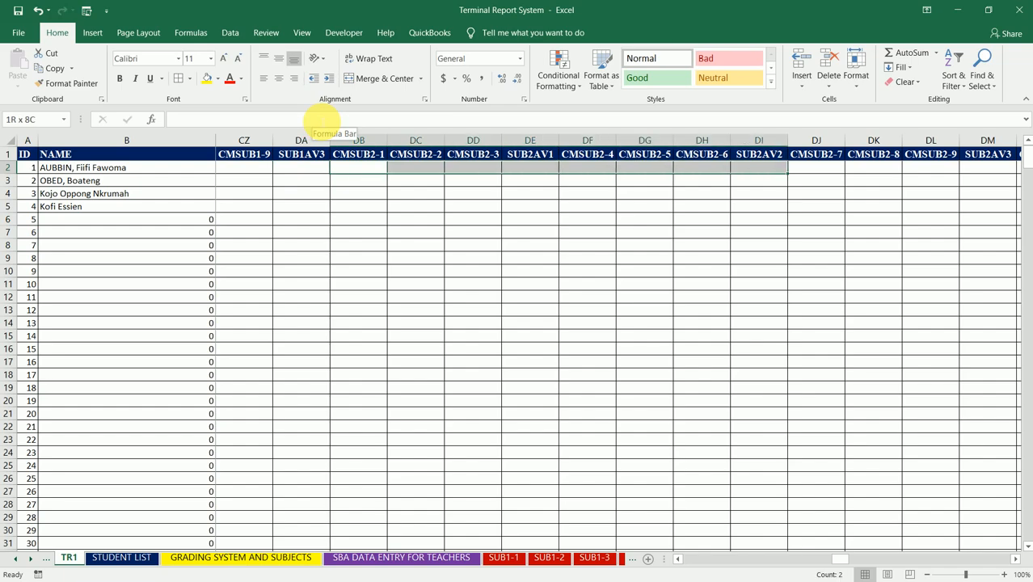
pyautogui.hotkey('shift', 'Right')
pyautogui.hotkey('shift', 'Left')
pyautogui.hotkey('shift', 'Left')
pyautogui.hotkey('shift', 'Left')
pyautogui.hotkey('ctrl', 'v')
pyautogui.hotkey('shift', 'Right')
pyautogui.hotkey('ctrl', 'c')
# - Paste the copied subject block starting at DN2 under CMSUB3-1
pyautogui.press('Right')
pyautogui.press('Right')
pyautogui.press('Right')
pyautogui.press('Right')
pyautogui.press('Right')
pyautogui.press('Right')
pyautogui.press('Right')
pyautogui.press('Right')
pyautogui.press('Right')
pyautogui.press('Right')
pyautogui.press('Right')
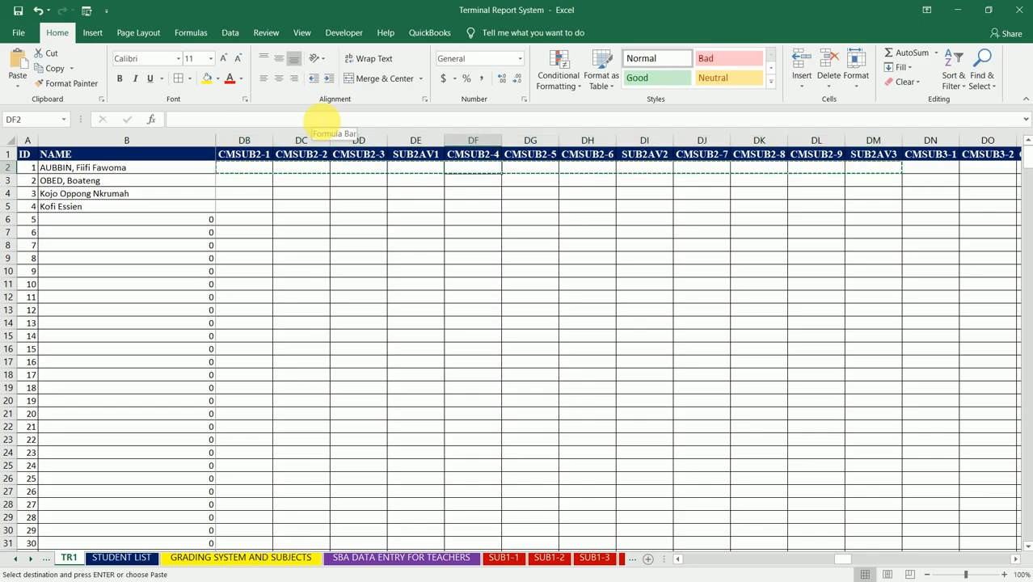
pyautogui.press('Right')
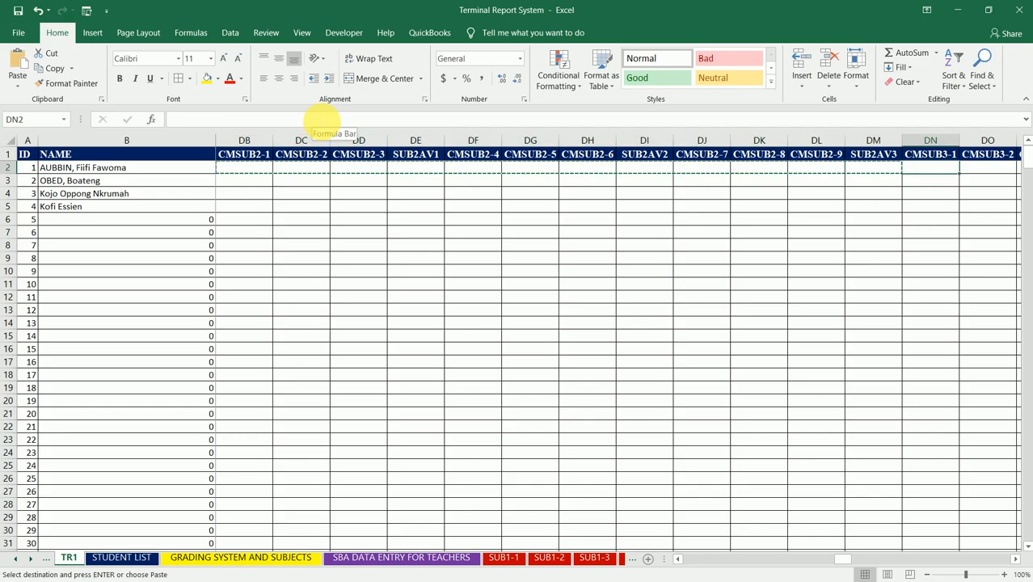
pyautogui.hotkey('ctrl', 'v')
# - Paste the subject block starting at DZ2 under CMSUB4-1 and check the SUB4AV1 formula in EC2
pyautogui.press('Right')
pyautogui.press('Right')
pyautogui.press('Right')
pyautogui.press('Right')
pyautogui.press('Right')
pyautogui.press('Right')
pyautogui.press('Right')
pyautogui.press('Right')
pyautogui.press('Right')
pyautogui.press('Right')
pyautogui.press('Right')
pyautogui.press('Right')
pyautogui.press('Right')
pyautogui.press('Left')
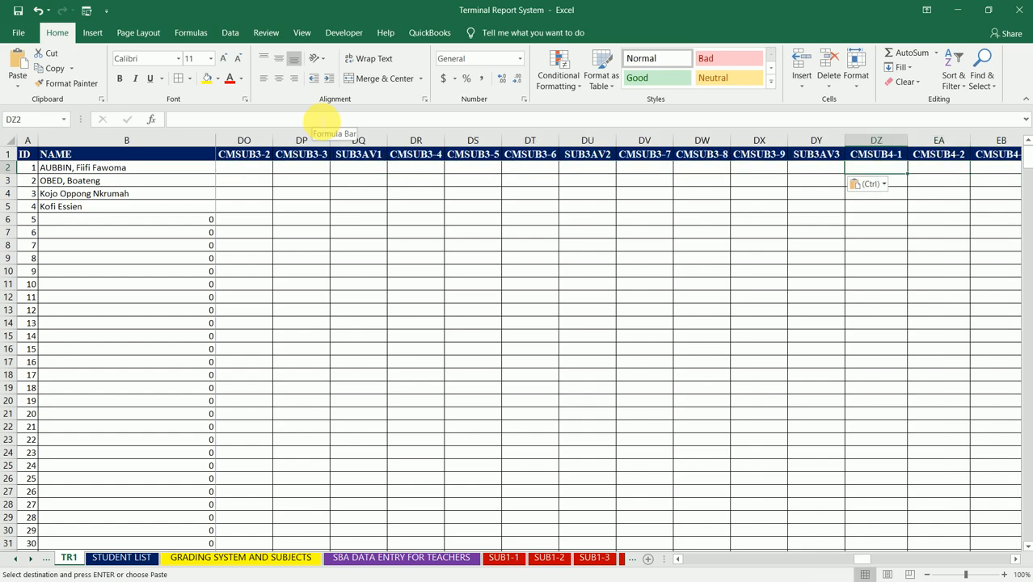
pyautogui.hotkey('shift', 'Right')
pyautogui.hotkey('shift', 'Right')
pyautogui.hotkey('ctrl', 'v')
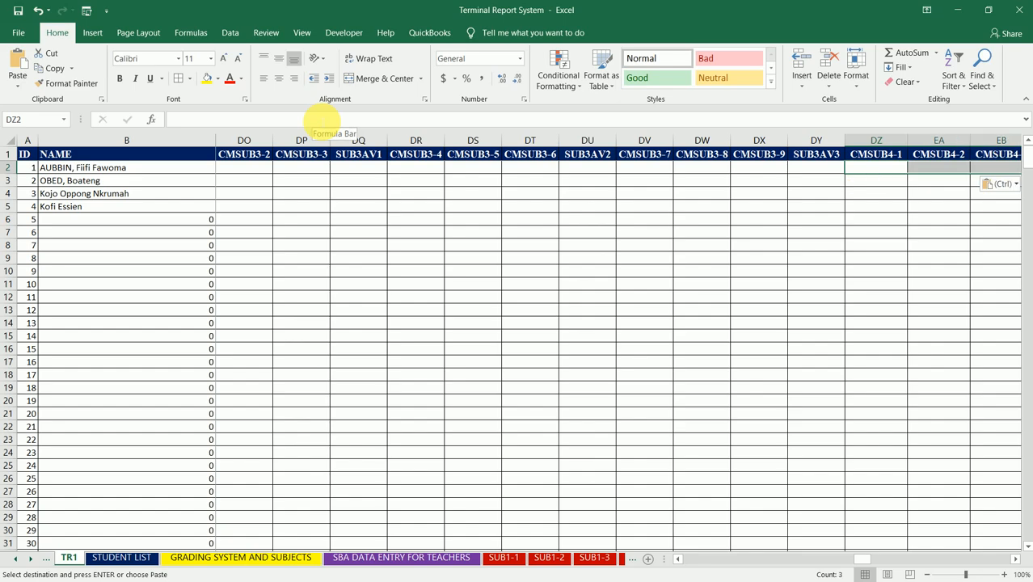
pyautogui.press('Right')
pyautogui.press('Right')
pyautogui.press('Right')
pyautogui.press('Right')
pyautogui.press('Right')
pyautogui.press('Right')
pyautogui.press('Right')
pyautogui.press('Right')
pyautogui.press('Right')
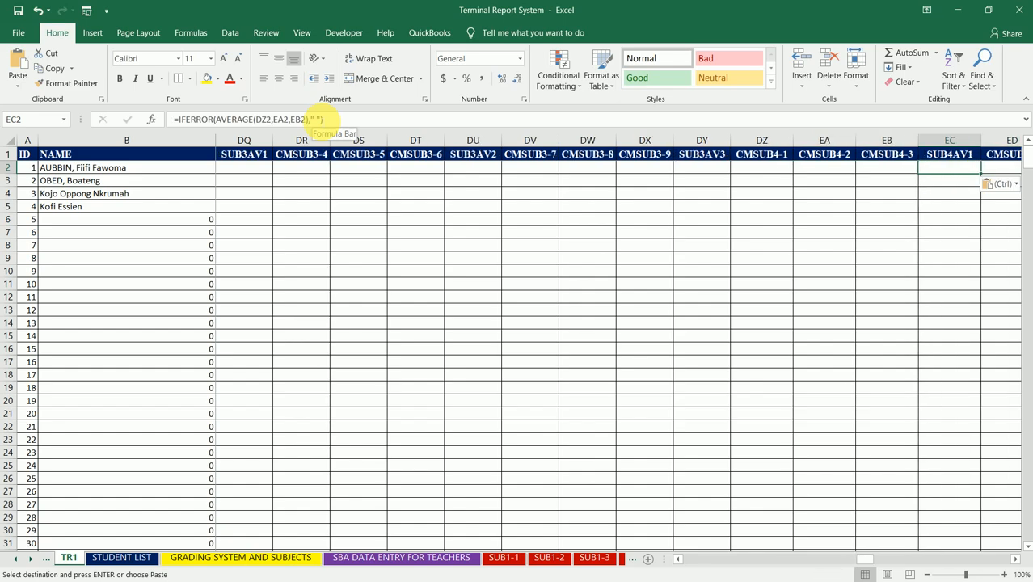
# - Paste the subject block starting at EL2 under CMSUB5-1 and check the SUB5AV3 formula in EW2
pyautogui.press('Right')
pyautogui.press('Right')
pyautogui.hotkey('ctrl', 'v')
pyautogui.press('Right')
pyautogui.press('Left')
pyautogui.press('Right')
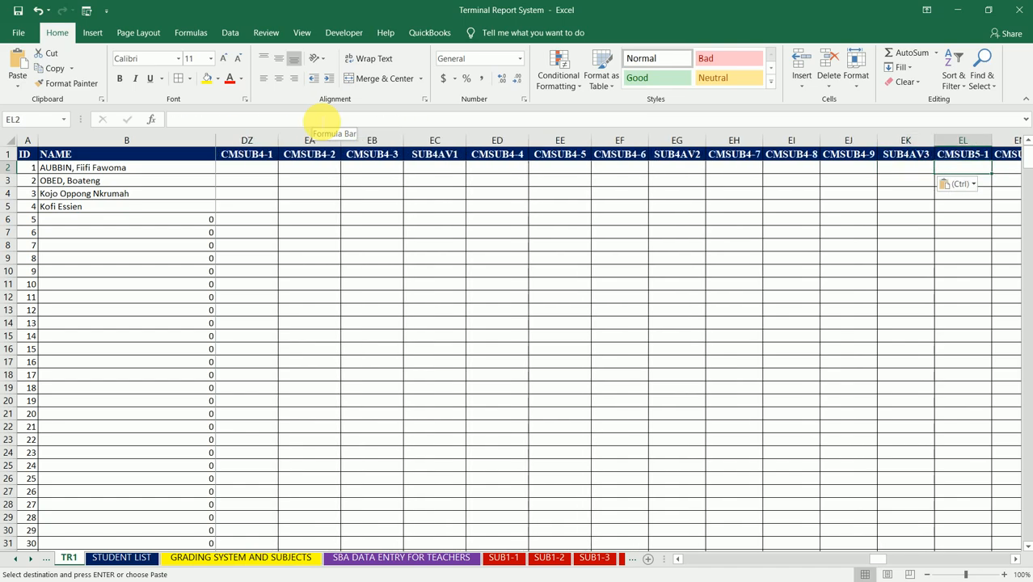
pyautogui.hotkey('shift', 'Right')
pyautogui.press('Right')
pyautogui.press('Right')
pyautogui.press('Right')
pyautogui.press('Right')
pyautogui.press('Right')
pyautogui.press('Right')
pyautogui.press('Right')
pyautogui.press('Right')
pyautogui.press('Right')
pyautogui.press('Right')
pyautogui.press('Right')
pyautogui.hotkey('ctrl', 'v')
pyautogui.press('Right')
pyautogui.press('Left')
pyautogui.press('Left')
pyautogui.press('Right')
pyautogui.press('Right')
# - Paste the subject block at EX2 under CMSUB6-1 and again at FJ2 under CMSUB7-1
pyautogui.press('Left')
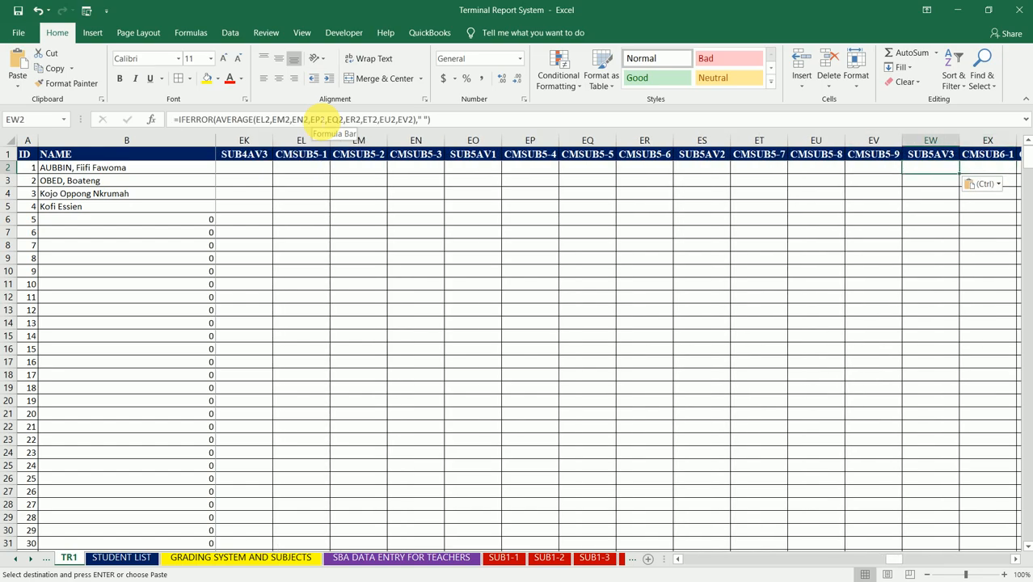
pyautogui.press('Right')
pyautogui.press('Right')
pyautogui.press('Right')
pyautogui.press('Right')
pyautogui.press('Right')
pyautogui.press('Right')
pyautogui.press('Right')
pyautogui.press('Right')
pyautogui.press('Right')
pyautogui.press('Right')
pyautogui.press('Right')
pyautogui.press('Right')
pyautogui.press('Right')
pyautogui.press('Left')
pyautogui.press('Right')
pyautogui.hotkey('shift', 'Right')
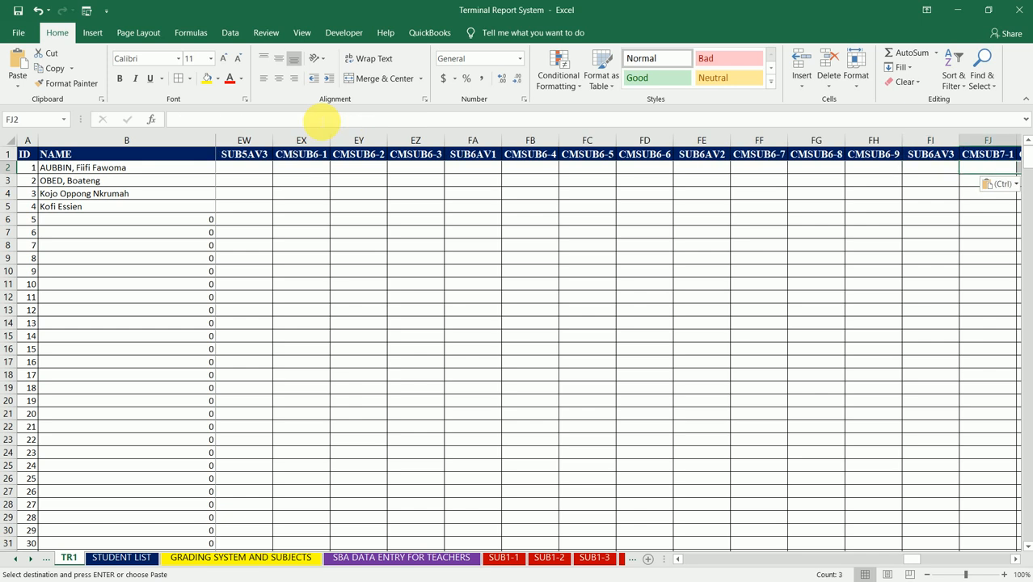
# - Check the SUB7AV3 formula in FU2 and paste the subject block starting at FV2 under CMSUB8-1
pyautogui.press('Right')
pyautogui.press('Right')
pyautogui.press('Right')
pyautogui.press('Right')
pyautogui.press('Right')
pyautogui.press('Right')
pyautogui.press('Right')
pyautogui.press('Right')
pyautogui.press('Right')
pyautogui.press('Right')
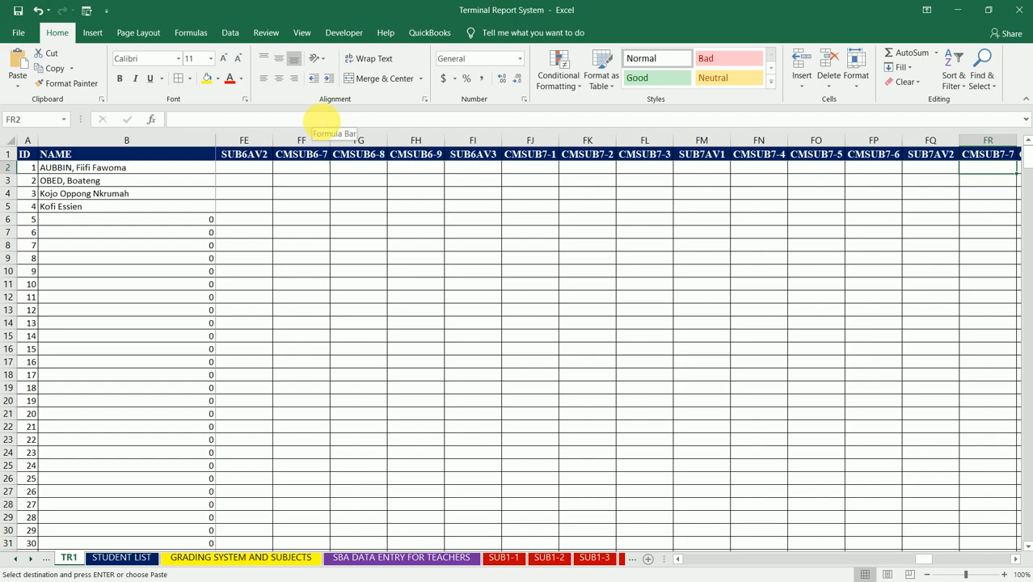
pyautogui.press('Right')
pyautogui.press('Right')
pyautogui.hotkey('ctrl', 'v')
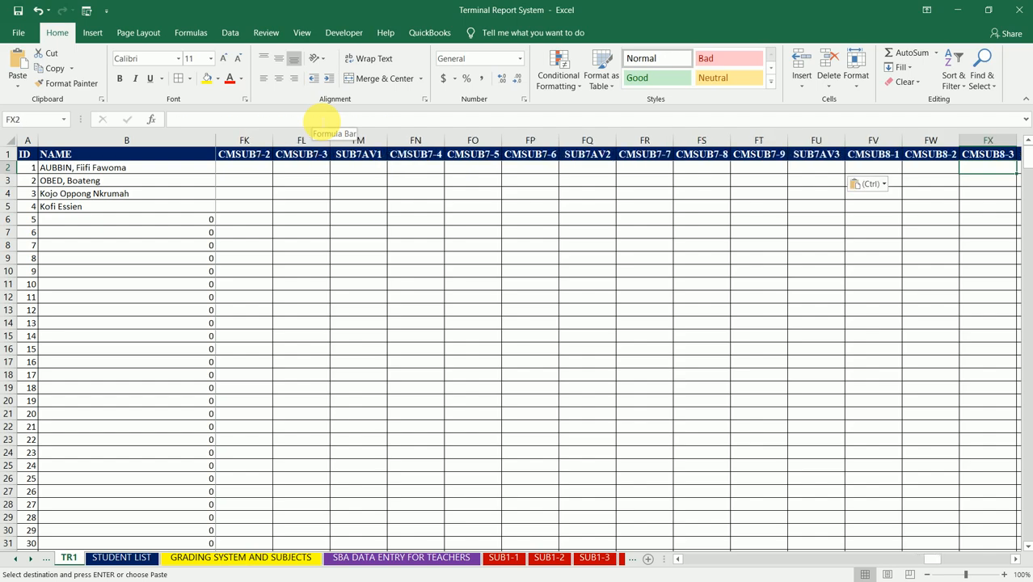
pyautogui.press('Left')
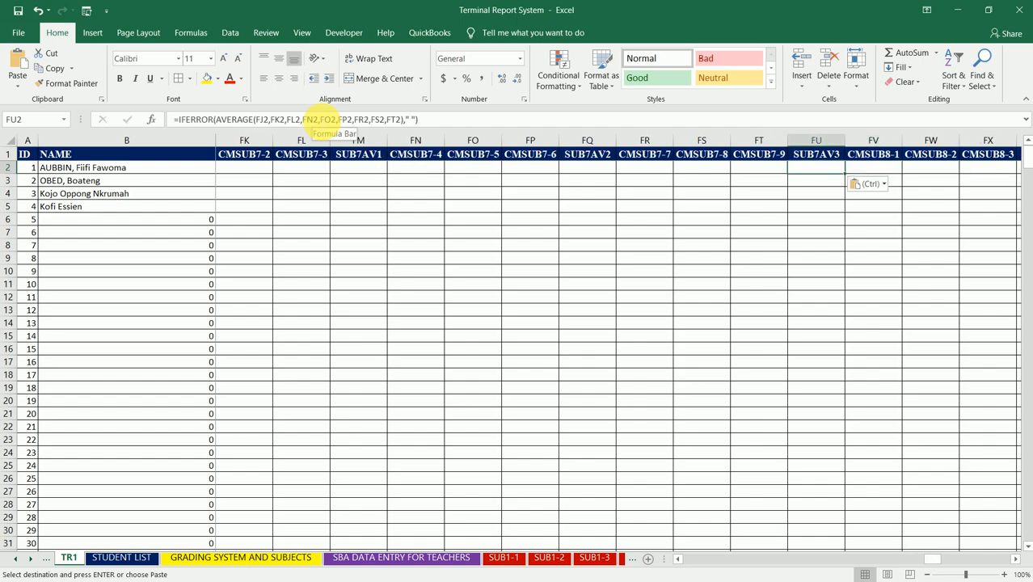
pyautogui.press('Right')
pyautogui.hotkey('shift', 'Right')
pyautogui.hotkey('shift', 'Right')
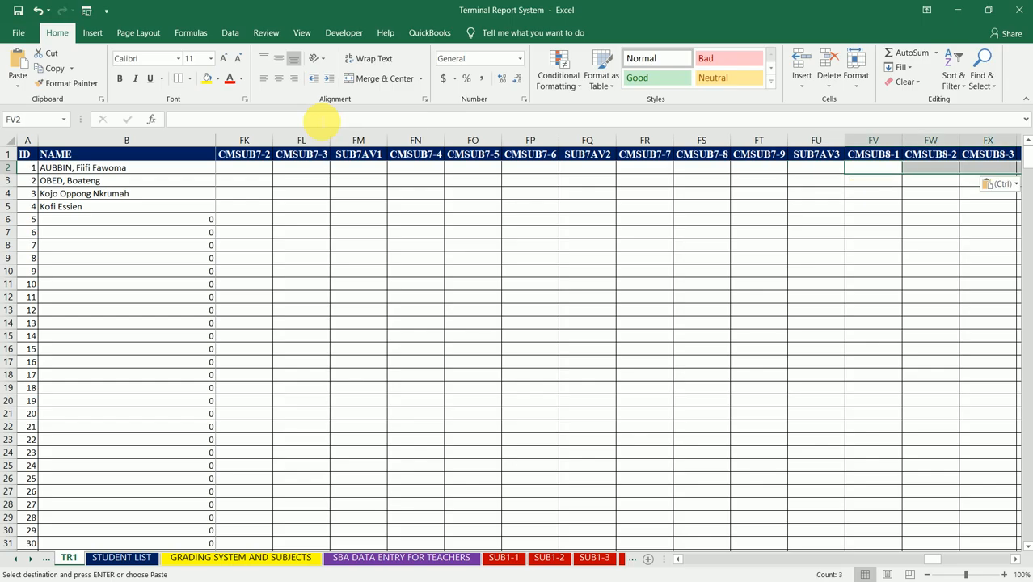
# - Paste the subject block starting at GH2 under CMSUB9-1
pyautogui.press('Right')
pyautogui.press('Right')
pyautogui.press('Right')
pyautogui.hotkey('ctrl', 'v')
pyautogui.press('Right')
pyautogui.press('Right')
pyautogui.press('Left')
pyautogui.press('Left')
pyautogui.press('Left')
pyautogui.press('Right')
# - Paste the subject block starting at GT2 under CMSUB10-1
pyautogui.press('Right')
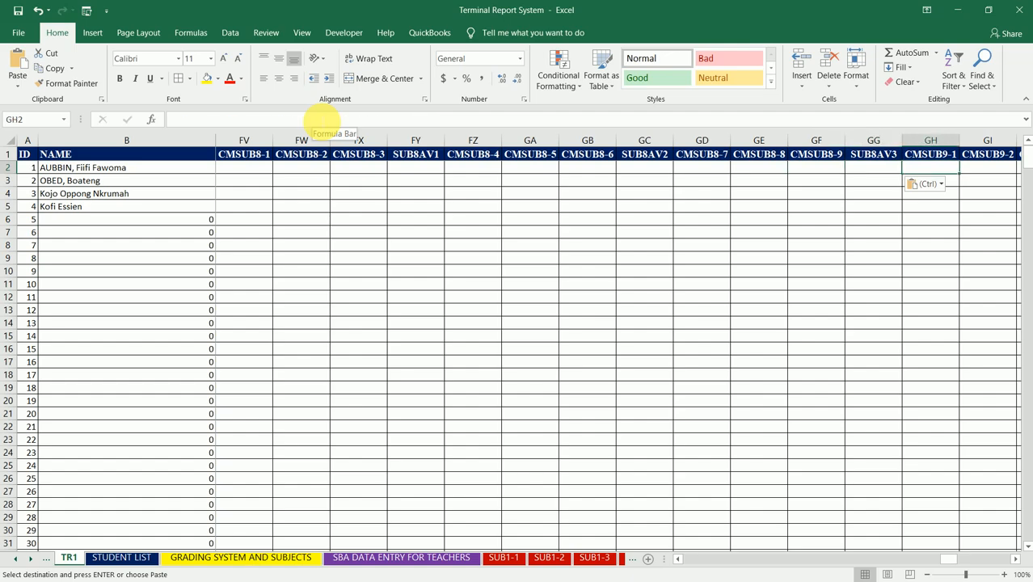
pyautogui.hotkey('ctrl', 'v')
pyautogui.press('Right')
pyautogui.press('Left')
pyautogui.press('Left')
pyautogui.press('Right')
pyautogui.press('Left')
pyautogui.press('Right')
pyautogui.press('Right')
pyautogui.press('Right')
pyautogui.press('Right')
pyautogui.press('Right')
pyautogui.press('Right')
pyautogui.press('Right')
pyautogui.press('Right')
pyautogui.press('Right')
pyautogui.press('Right')
pyautogui.press('Right')
pyautogui.press('Right')
pyautogui.press('Right')
pyautogui.press('Right')
pyautogui.press('Left')
pyautogui.press('Left')
pyautogui.press('Right')
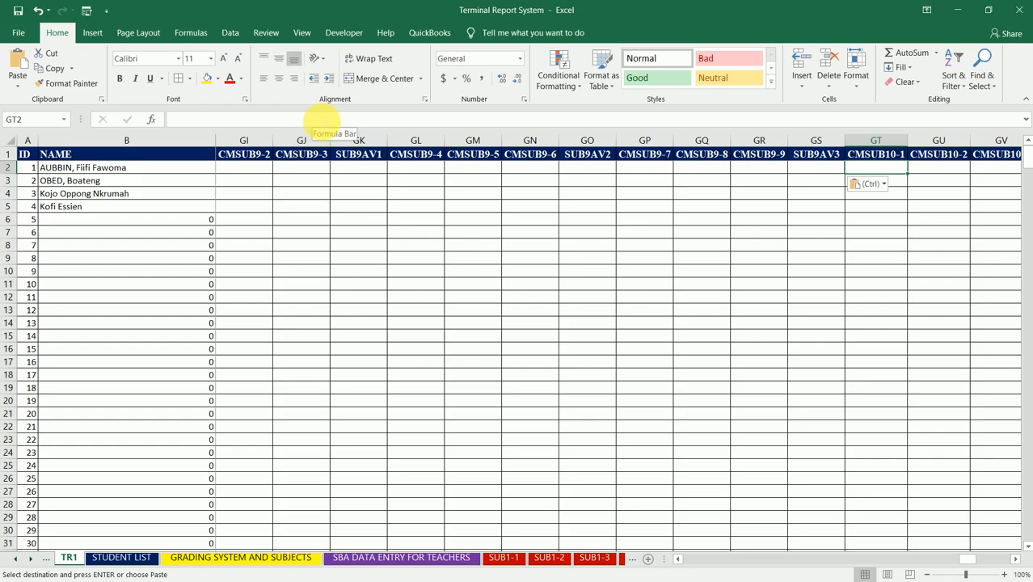
pyautogui.hotkey('shift', 'Right')
pyautogui.hotkey('shift', 'Right')
pyautogui.hotkey('ctrl', 'v')
# - Paste the subject block starting at HF2 under CMSUB11-1
pyautogui.press('Right')
pyautogui.press('Right')
pyautogui.press('Right')
pyautogui.press('Right')
pyautogui.press('Right')
pyautogui.press('Right')
pyautogui.press('Right')
pyautogui.press('Right')
pyautogui.press('Right')
pyautogui.press('Right')
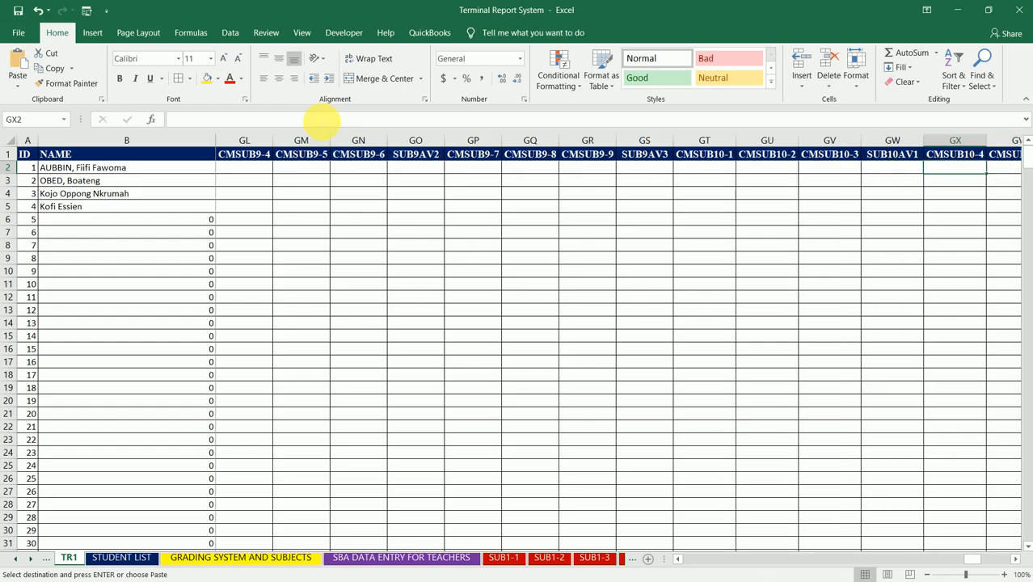
pyautogui.press('Right')
pyautogui.hotkey('ctrl', 'v')
pyautogui.press('Right')
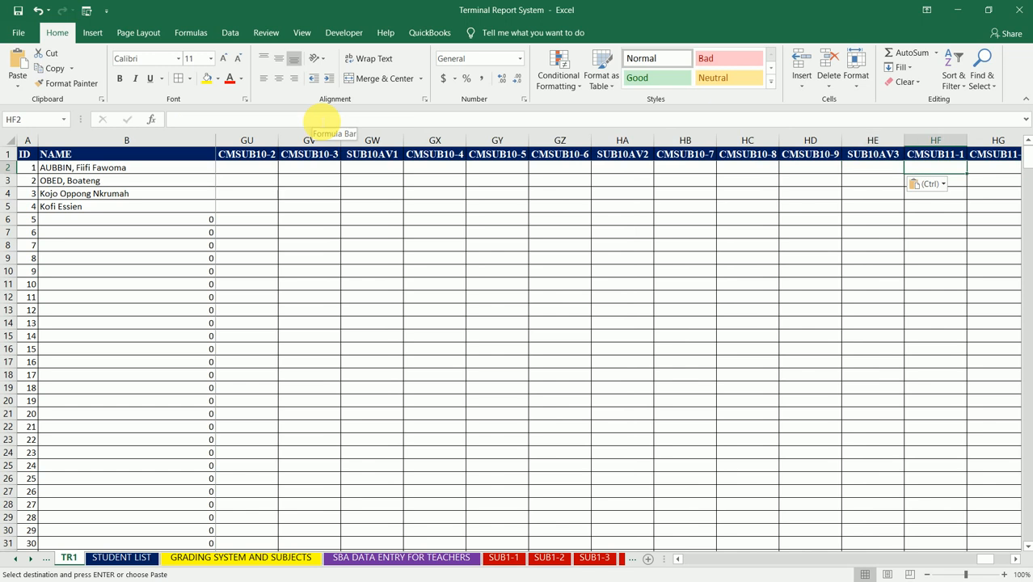
pyautogui.hotkey('ctrl', 'v')
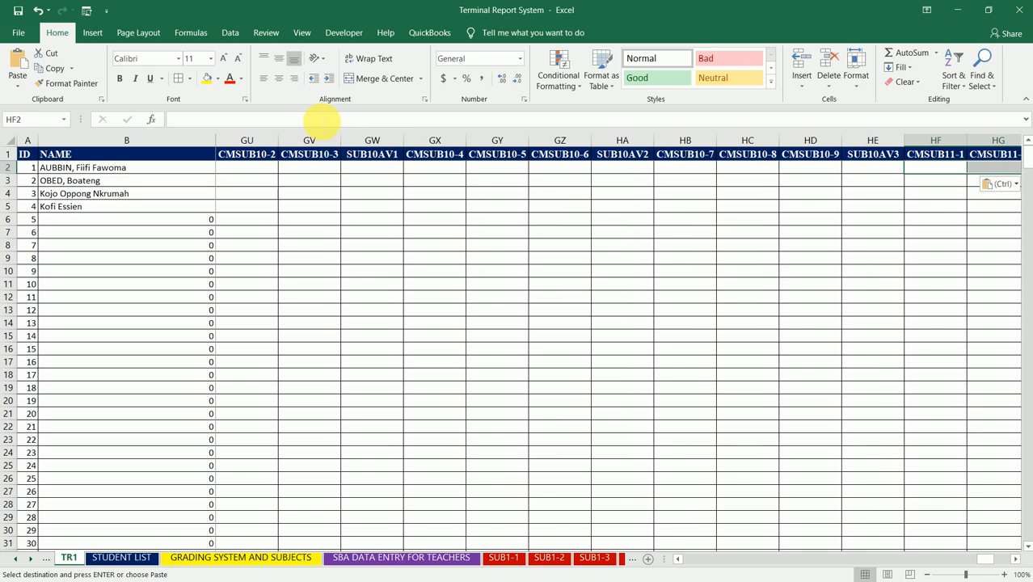
# - Examine which score cells the pasted formulas in HI2 and HQ2 refer to, under SUB11AV1 and SUB11AV3
pyautogui.press('Right')
pyautogui.press('Left')
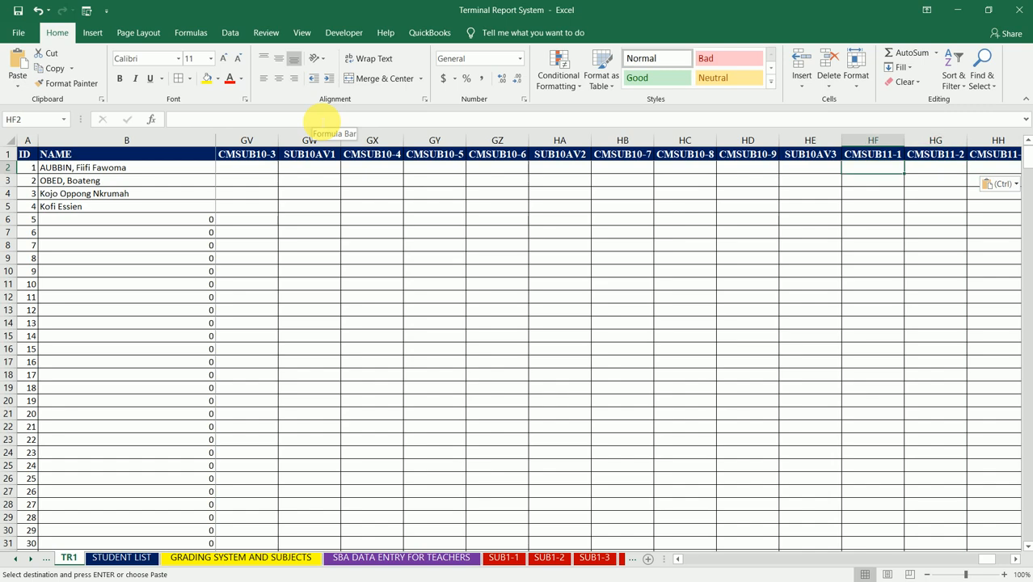
pyautogui.press('Right')
pyautogui.press('Right')
pyautogui.press('Right')
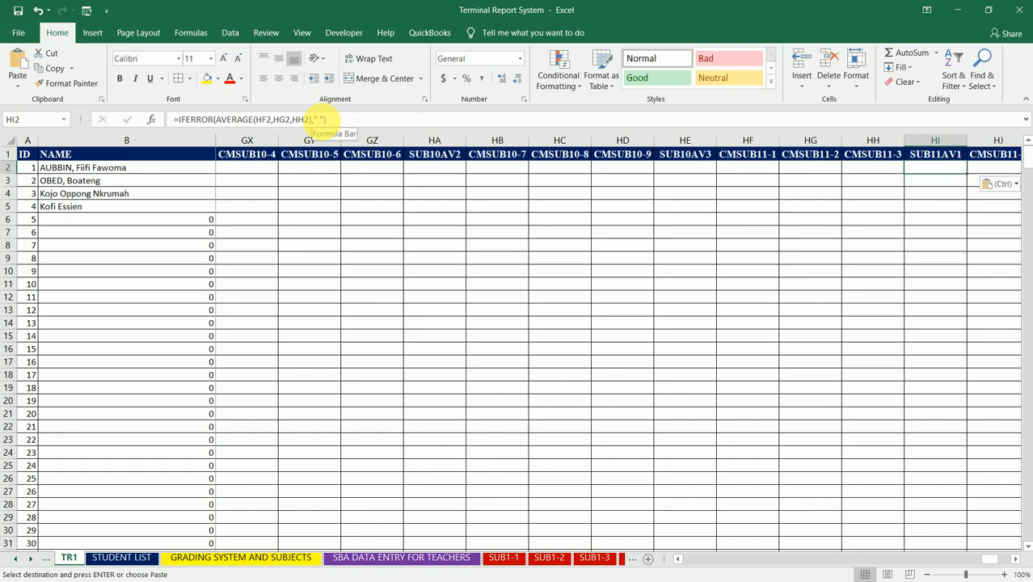
pyautogui.press('Right')
pyautogui.press('Right')
pyautogui.press('Right')
pyautogui.press('Right')
pyautogui.press('Right')
pyautogui.press('Right')
pyautogui.press('Right')
pyautogui.press('Right')
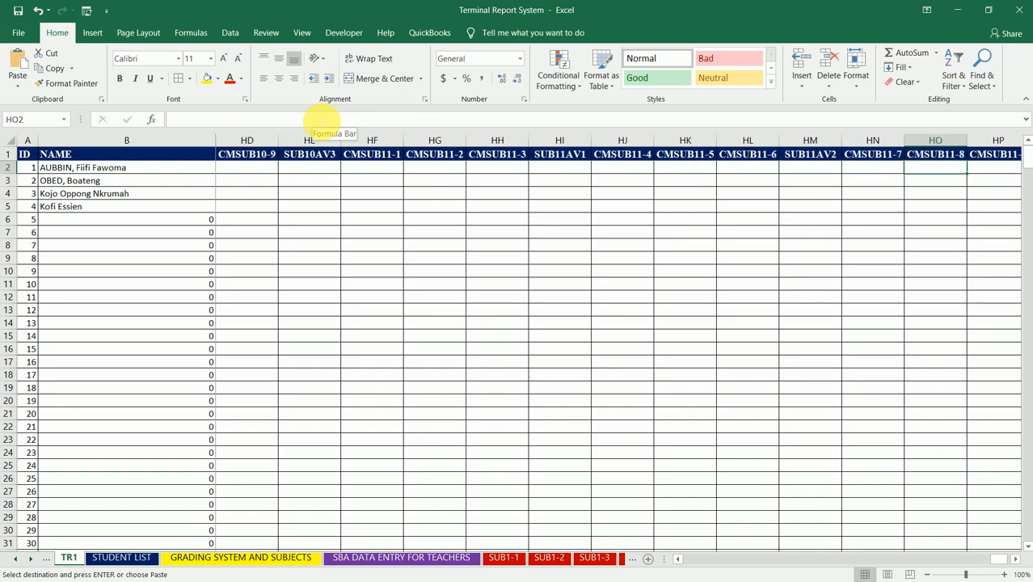
pyautogui.hotkey('ctrl', 'v')
pyautogui.click(316, 119)
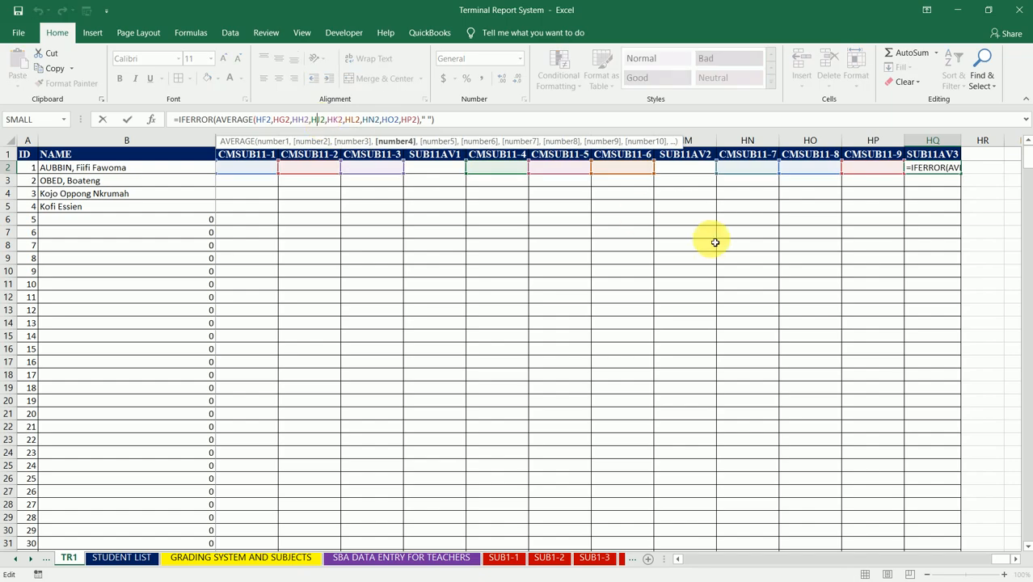
pyautogui.press('Escape')
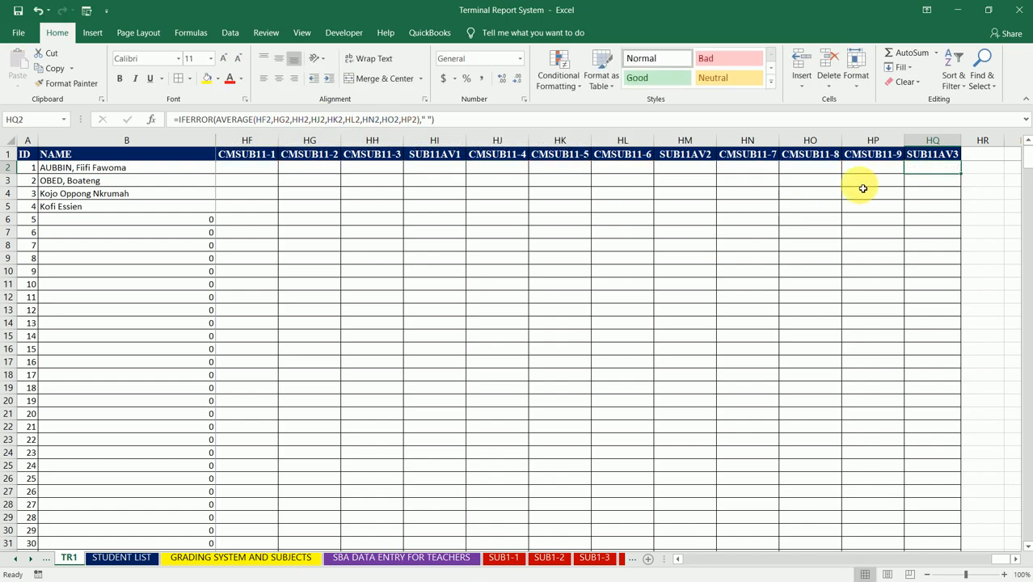
# - Fill the formulas in HQ2, HM2 and HI2 down the SUB11AV3, SUB11AV2 and SUB11AV1 columns
pyautogui.doubleClick(964, 177)
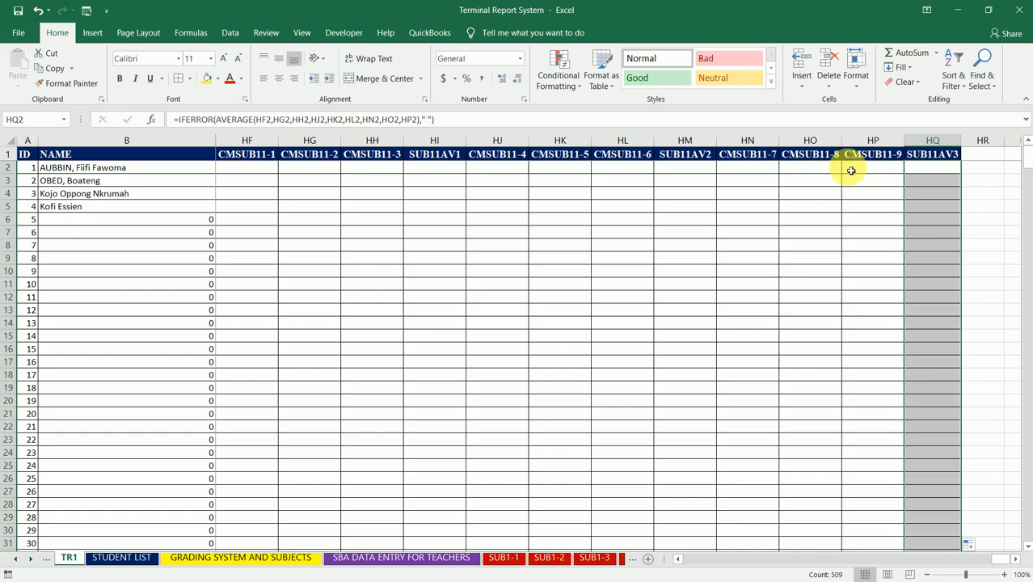
pyautogui.click(706, 176)
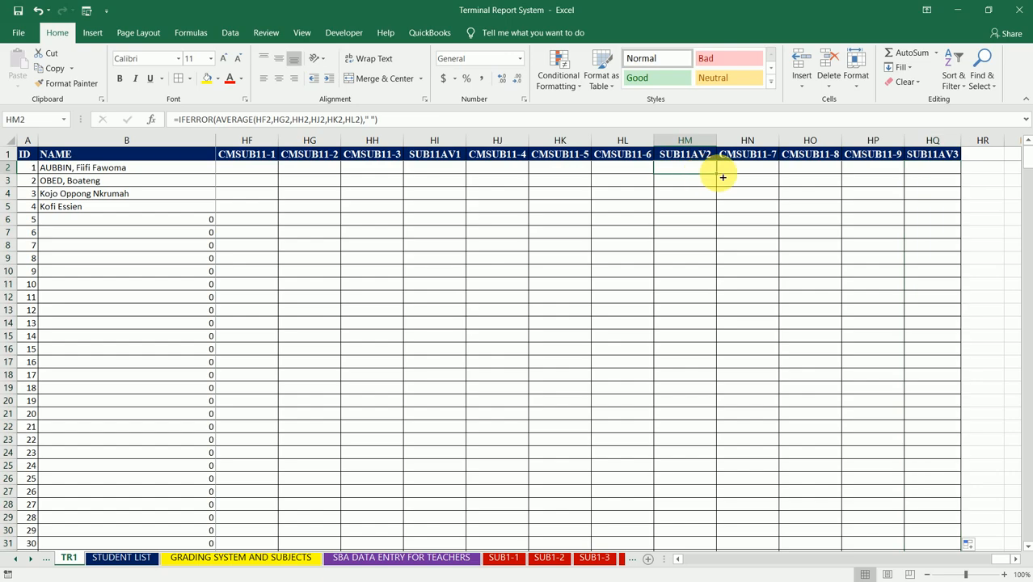
pyautogui.doubleClick(722, 178)
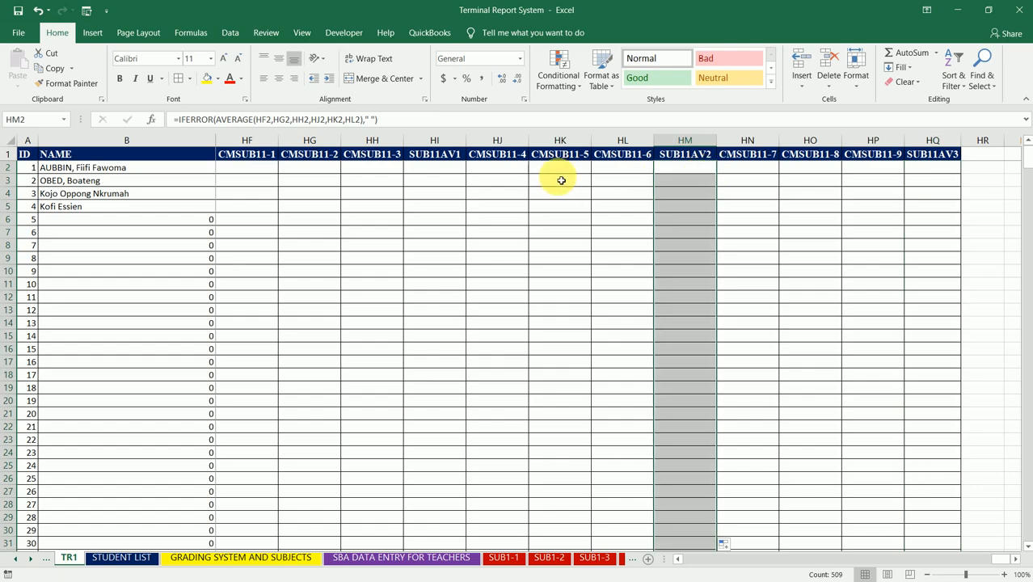
pyautogui.click(446, 173)
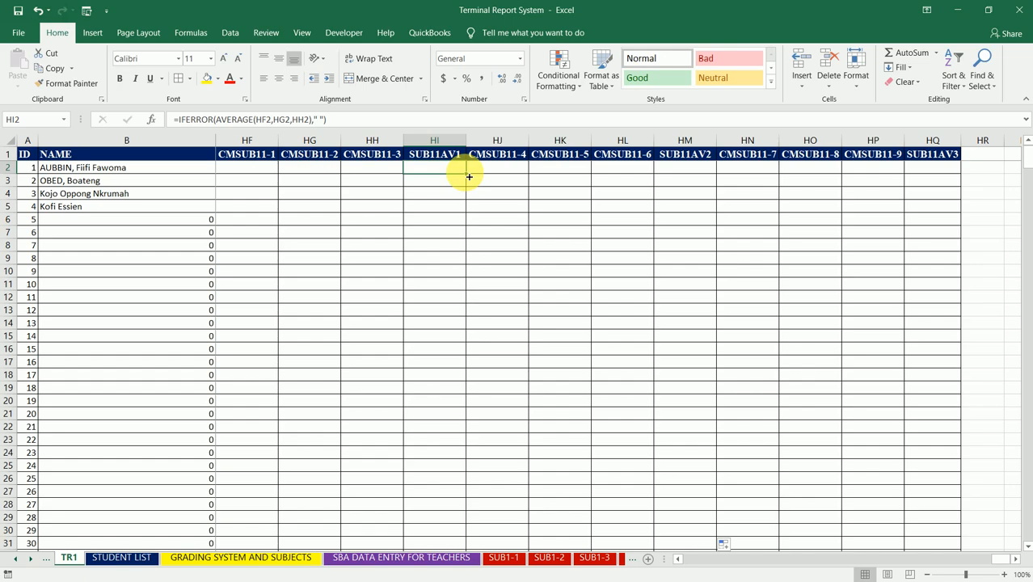
pyautogui.doubleClick(466, 174)
pyautogui.click(450, 175)
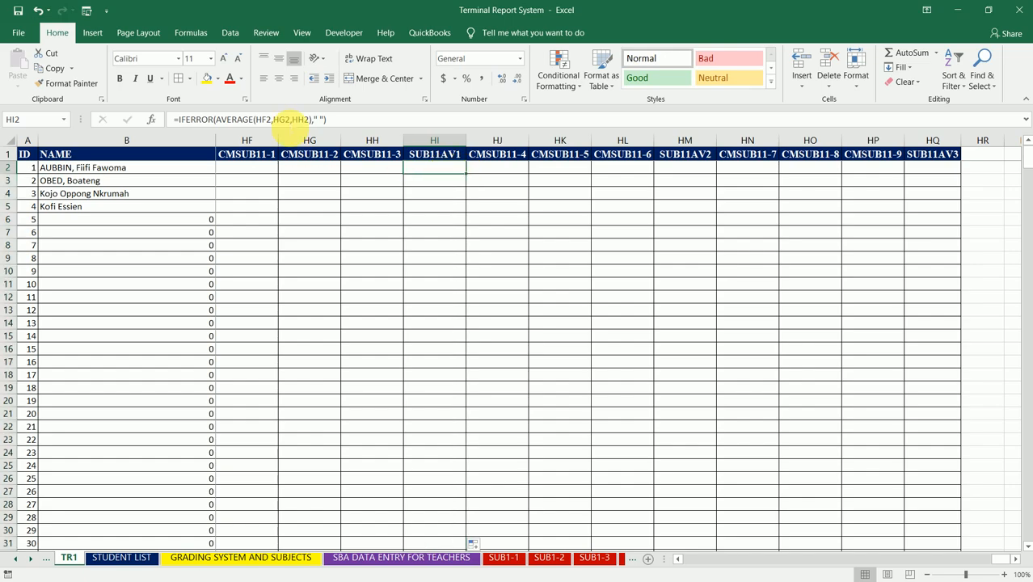
pyautogui.click(291, 119)
pyautogui.press('Escape')
# - Fill the formulas in HE2 and HA2 down the SUB10AV3 and SUB10AV2 columns
pyautogui.press('Left')
pyautogui.press('Left')
pyautogui.press('Left')
pyautogui.press('Left')
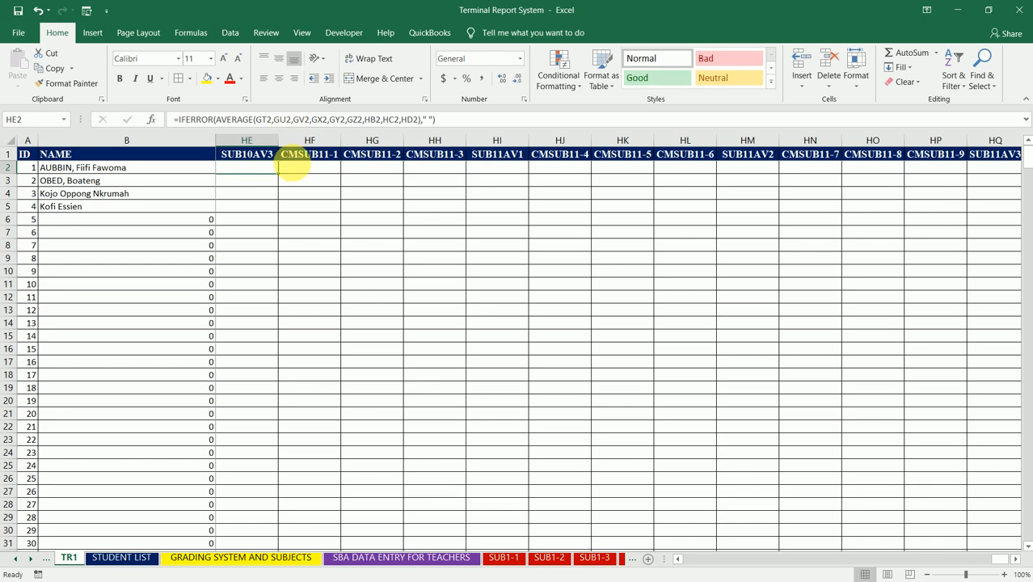
pyautogui.doubleClick(282, 176)
pyautogui.click(265, 166)
pyautogui.press('Left')
pyautogui.press('Left')
pyautogui.press('Left')
pyautogui.press('Left')
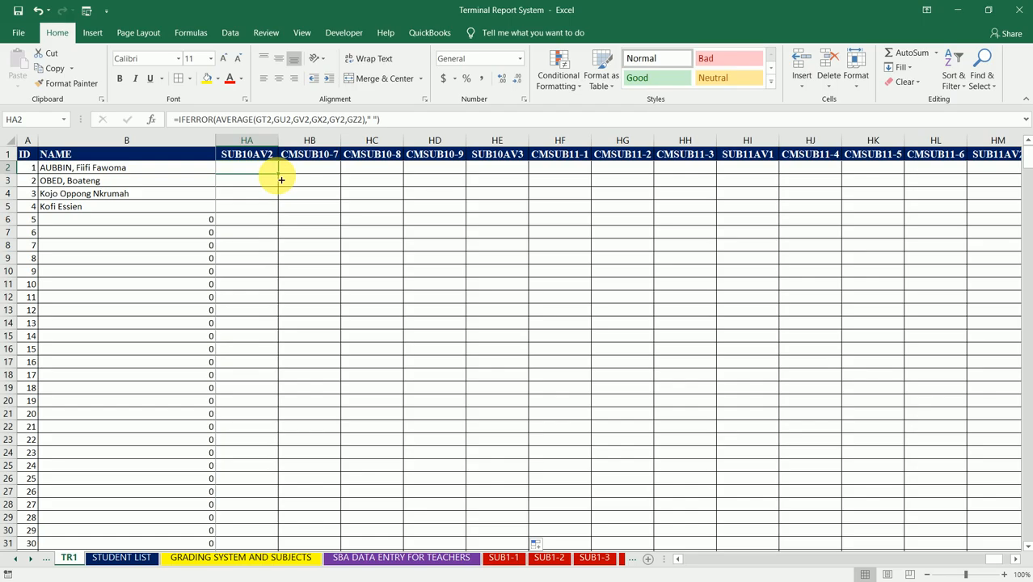
pyautogui.doubleClick(282, 178)
# - Fill the formula in GW2 down the SUB10AV1 column
pyautogui.press('Left')
pyautogui.press('Left')
pyautogui.press('Left')
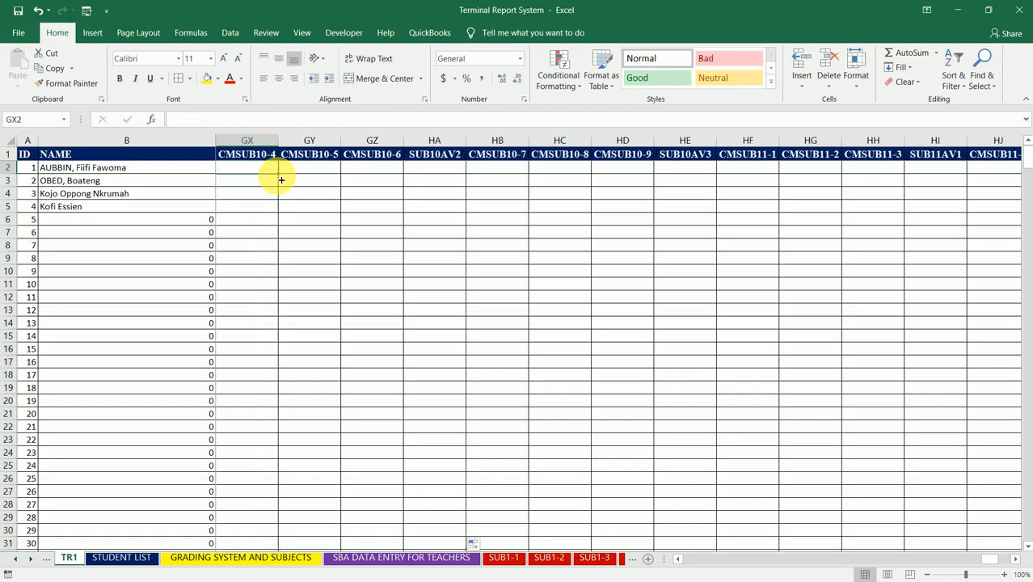
pyautogui.press('Left')
pyautogui.doubleClick(281, 179)
# - Fill the formulas in GS2 and GO2 down the SUB9AV3 and SUB9AV2 columns
pyautogui.press('Left')
pyautogui.press('Left')
pyautogui.press('Left')
pyautogui.press('Left')
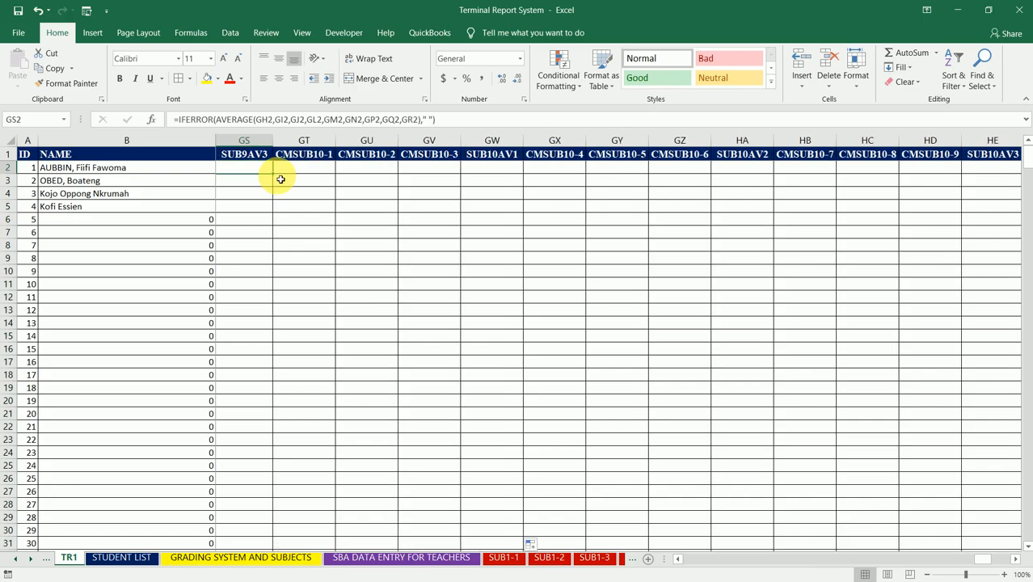
pyautogui.doubleClick(277, 179)
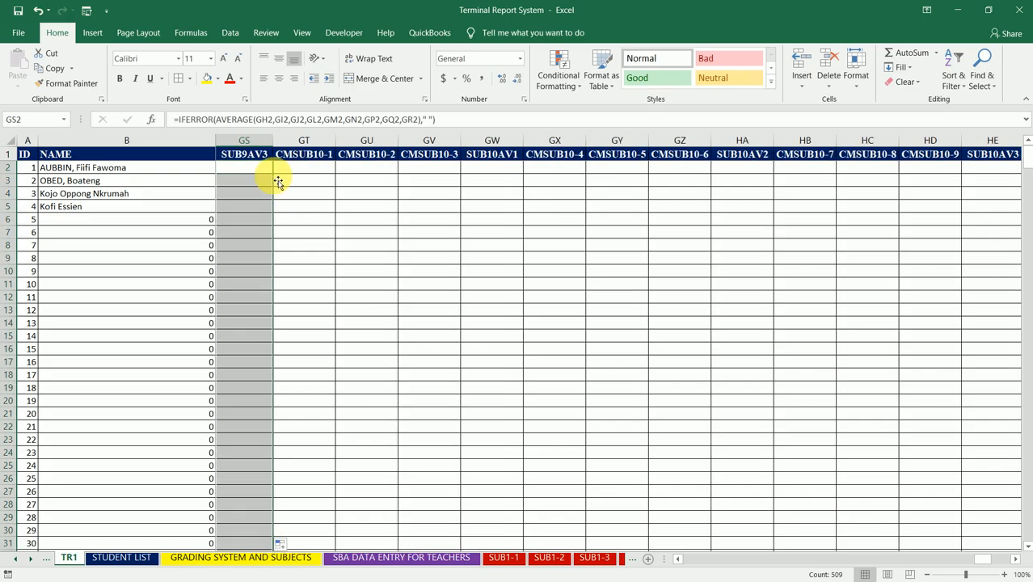
pyautogui.press('Left')
pyautogui.press('Left')
pyautogui.press('Left')
pyautogui.press('Left')
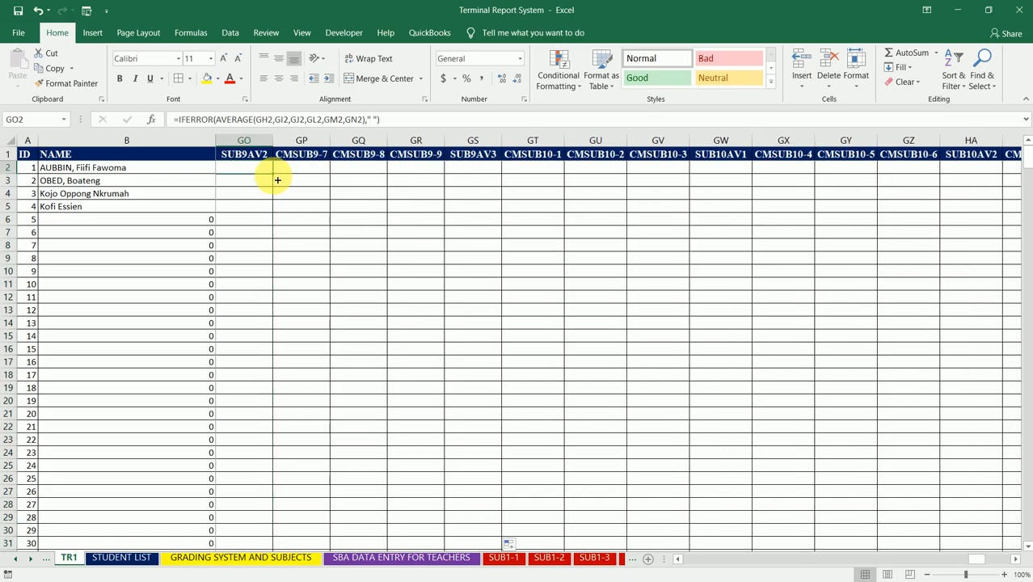
pyautogui.doubleClick(277, 180)
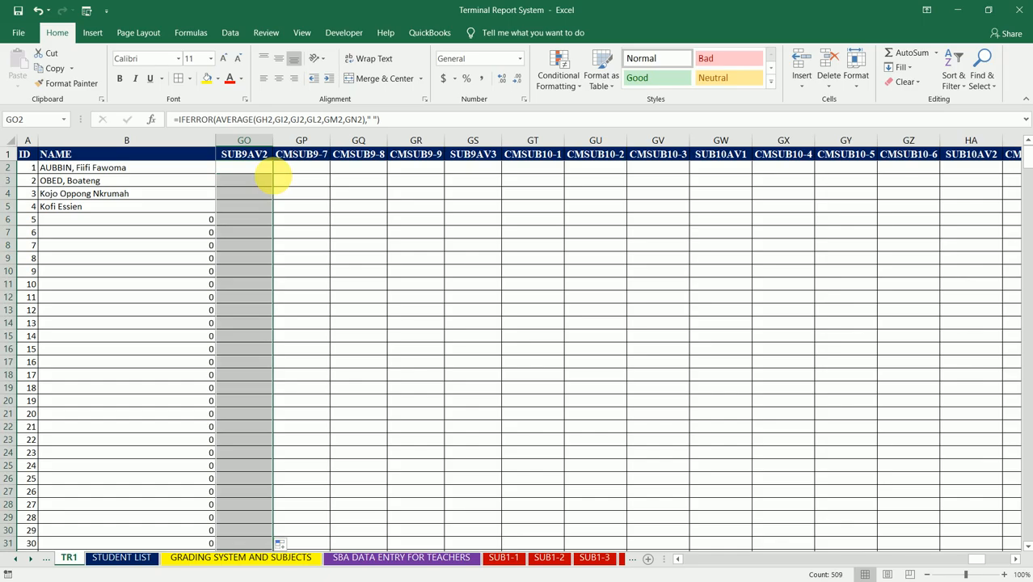
# - Fill the formula in GK2 down the SUB9AV1 column
pyautogui.press('Left')
pyautogui.press('Left')
pyautogui.press('Left')
# - Fill the formulas in GG2 and GC2 down the SUB8AV3 and SUB8AV2 columns
pyautogui.press('Left')
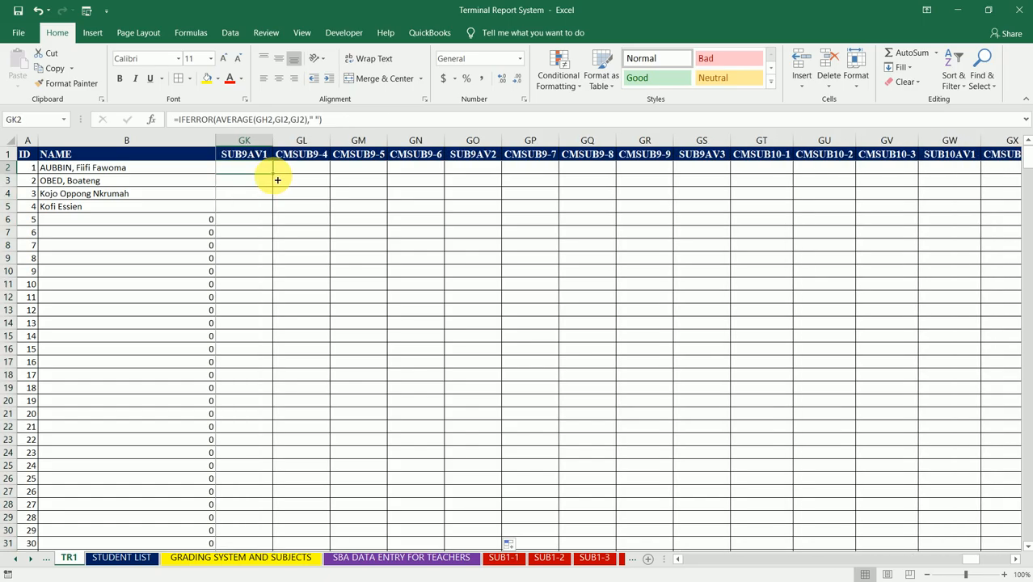
pyautogui.doubleClick(277, 179)
pyautogui.press('Left')
pyautogui.press('Left')
pyautogui.press('Left')
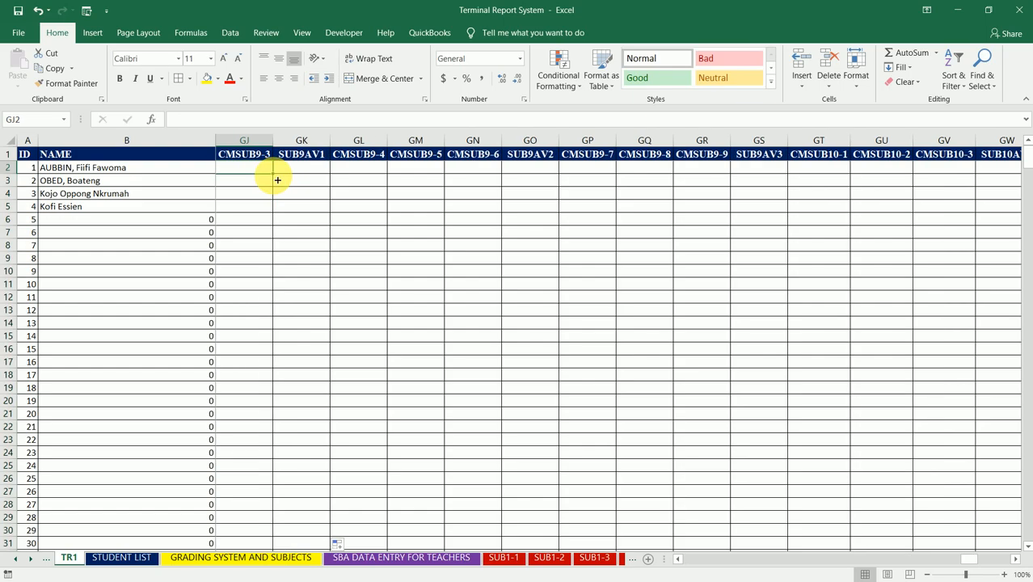
pyautogui.press('Left')
pyautogui.doubleClick(277, 179)
pyautogui.press('Left')
pyautogui.press('Left')
pyautogui.press('Left')
pyautogui.press('Left')
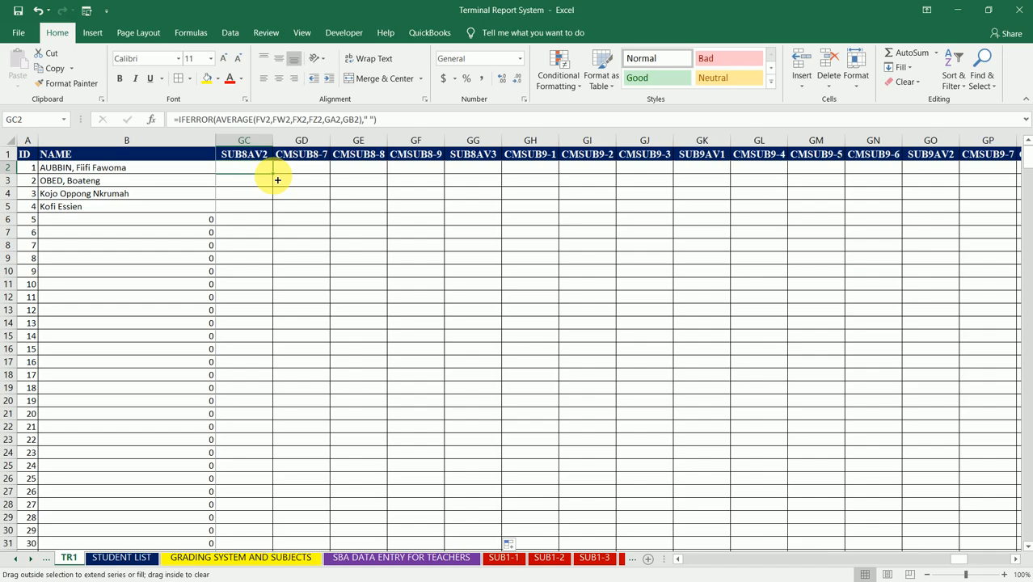
pyautogui.doubleClick(278, 179)
# - Fill the formula in FY2 down the SUB8AV1 column
pyautogui.press('Left')
pyautogui.press('Left')
pyautogui.press('Left')
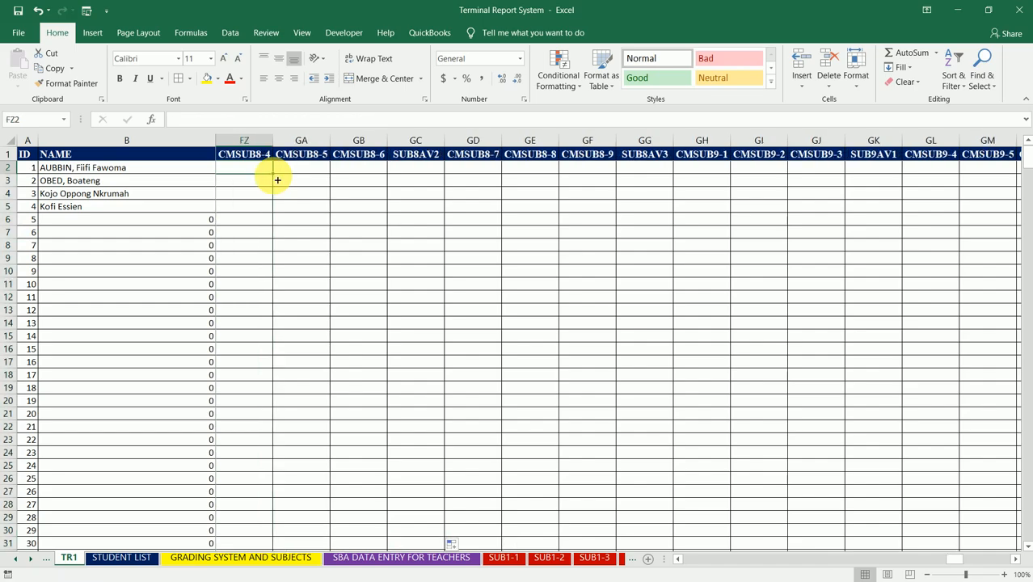
pyautogui.press('Left')
pyautogui.doubleClick(274, 175)
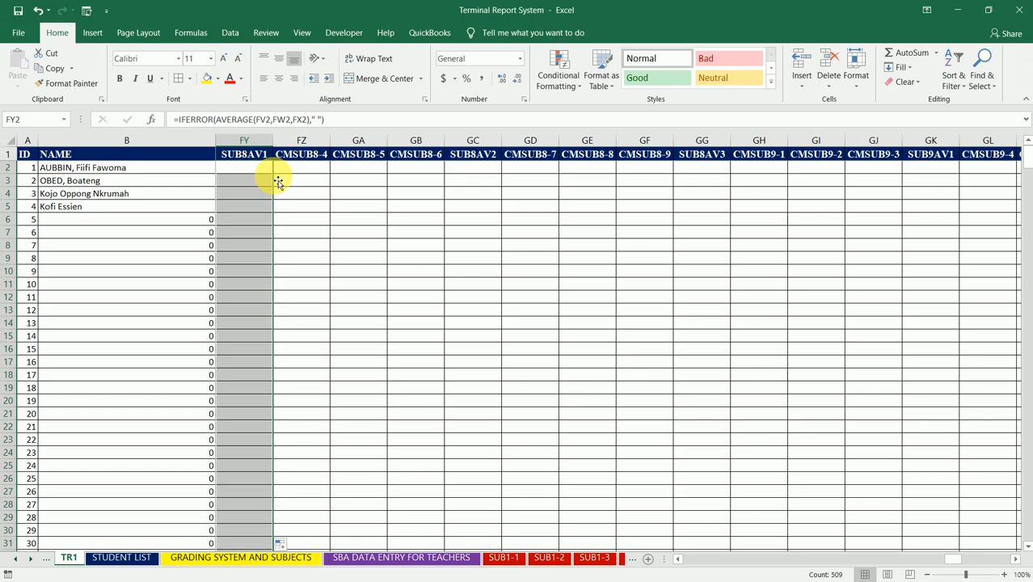
# - Fill the formulas in FU2 and FQ2 down the SUB7AV3 and SUB7AV2 columns
pyautogui.press('Left')
pyautogui.press('Left')
pyautogui.press('Left')
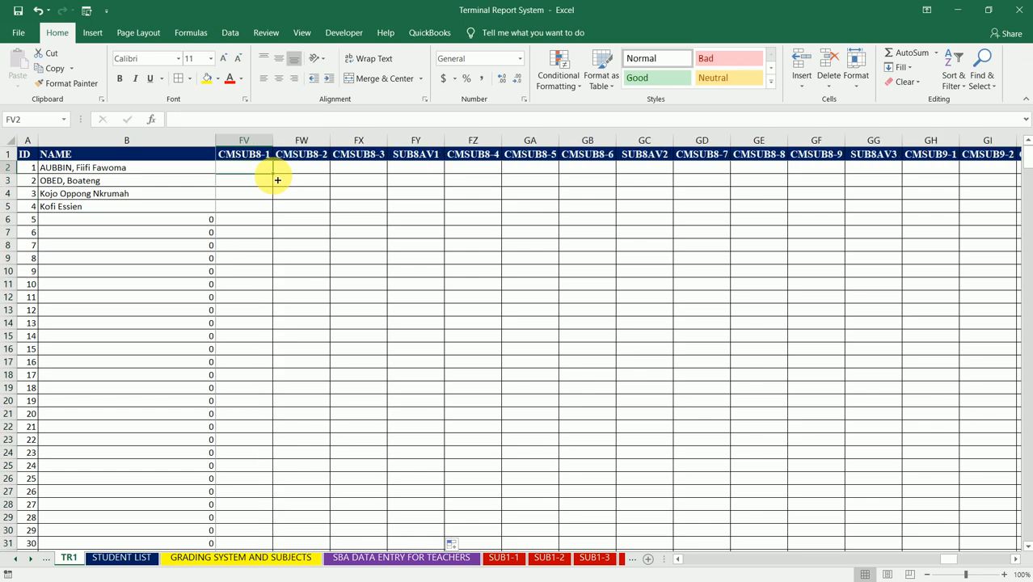
pyautogui.press('Left')
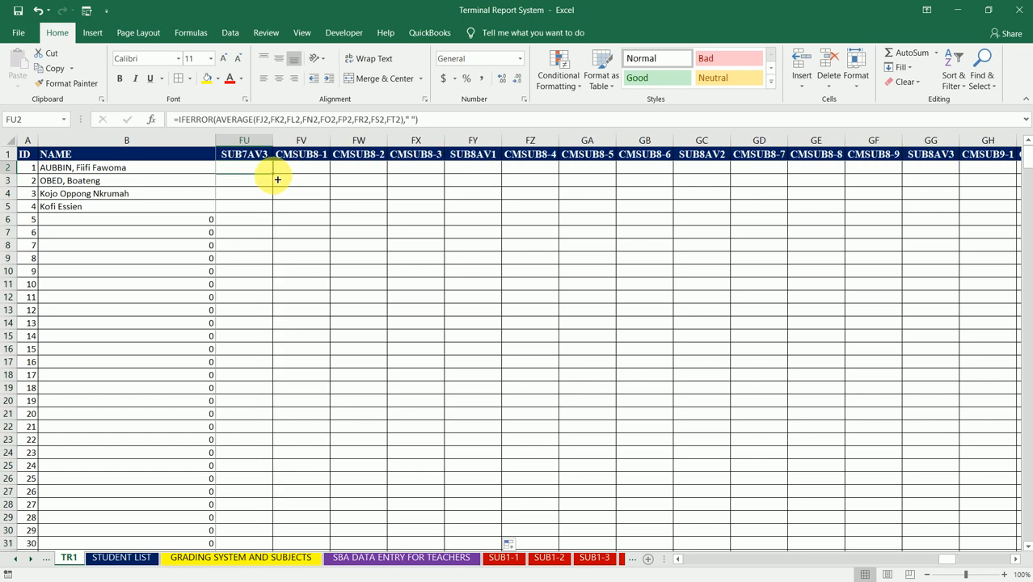
pyautogui.doubleClick(276, 178)
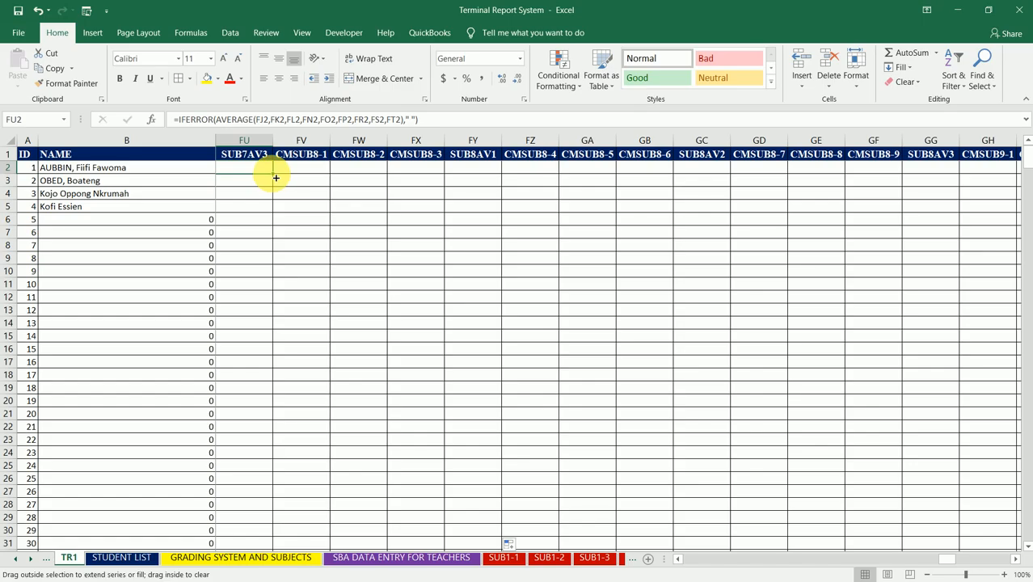
pyautogui.press('Left')
pyautogui.press('Left')
pyautogui.press('Left')
pyautogui.press('Left')
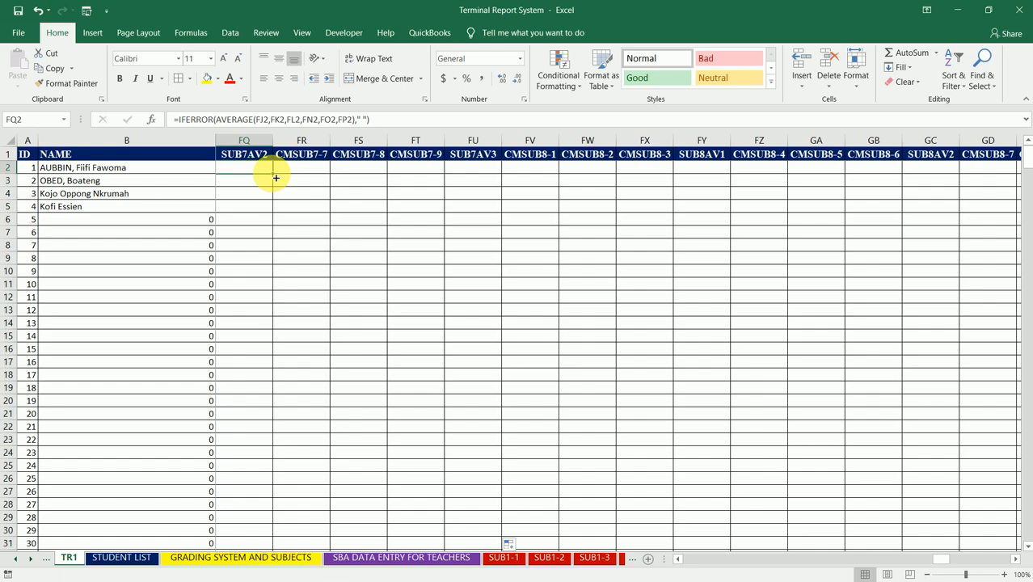
pyautogui.doubleClick(276, 177)
# - Fill the formula in FM2 down the SUB7AV1 column
pyautogui.press('Left')
pyautogui.press('Left')
pyautogui.press('Left')
pyautogui.press('Left')
pyautogui.doubleClick(276, 177)
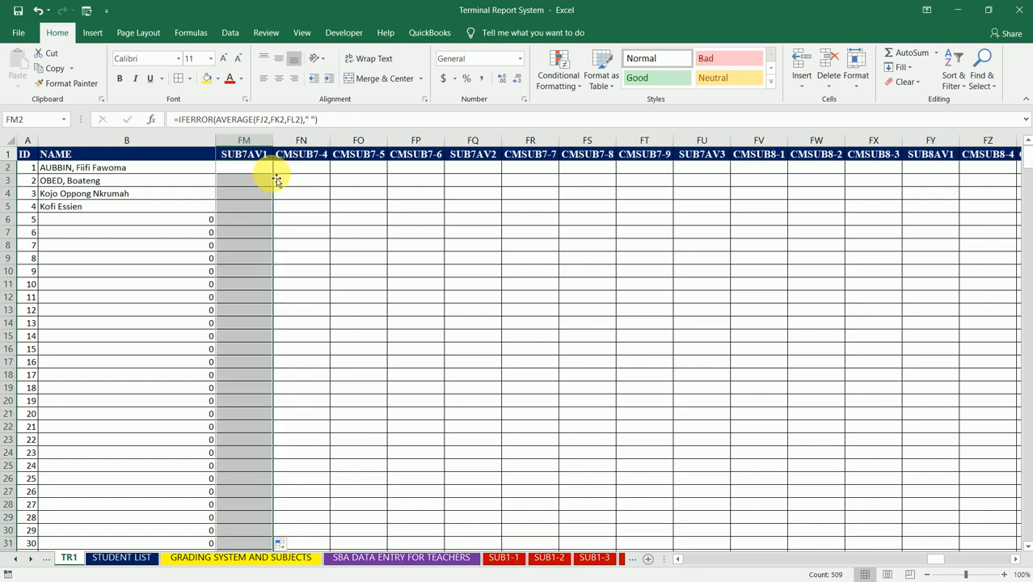
# - Fill the formulas in FI2 and FE2 down the SUB6AV3 and SUB6AV2 columns
pyautogui.press('Left')
pyautogui.press('Left')
pyautogui.press('Left')
pyautogui.press('Left')
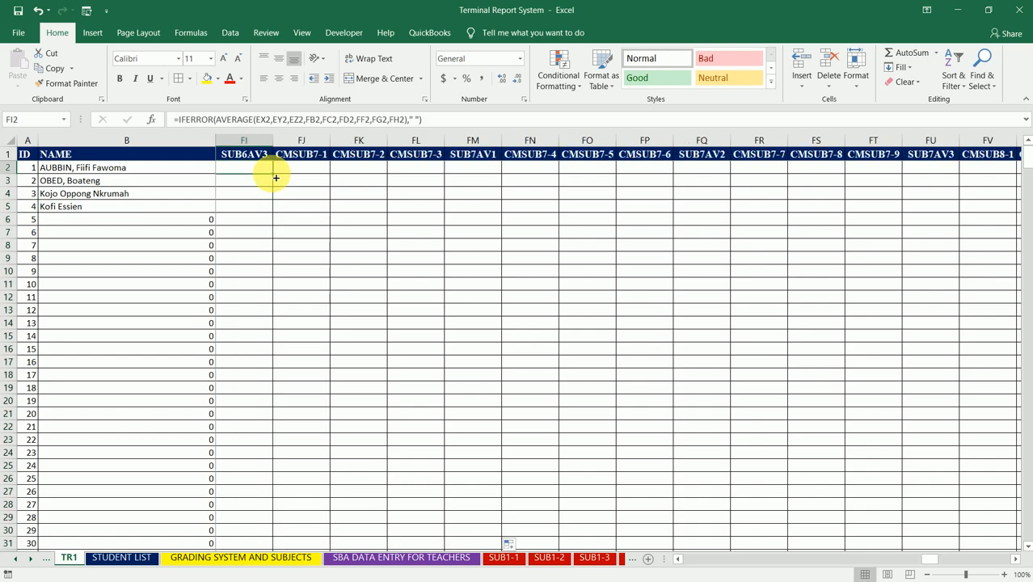
pyautogui.doubleClick(275, 178)
pyautogui.press('Left')
pyautogui.press('Left')
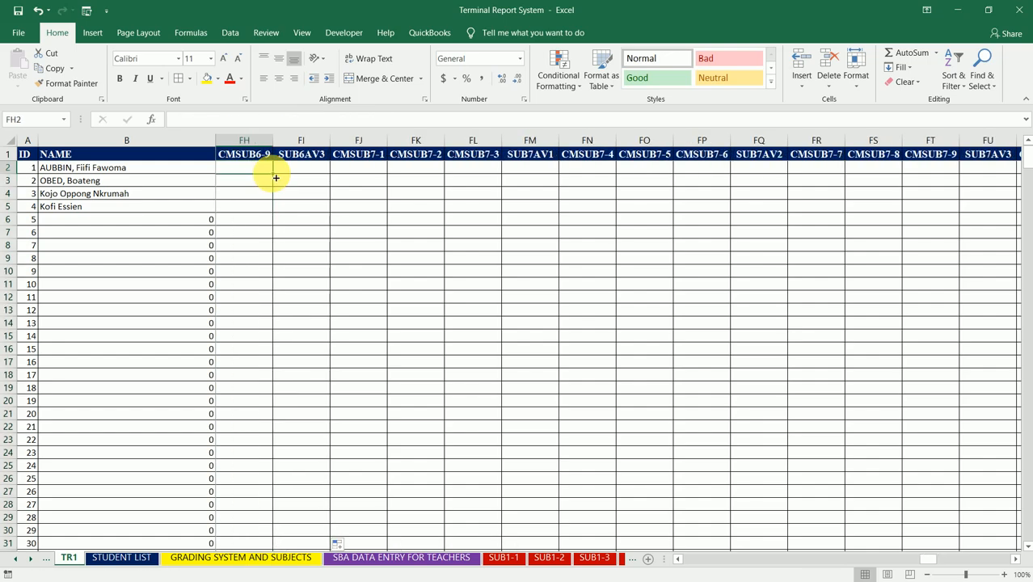
pyautogui.press('Left')
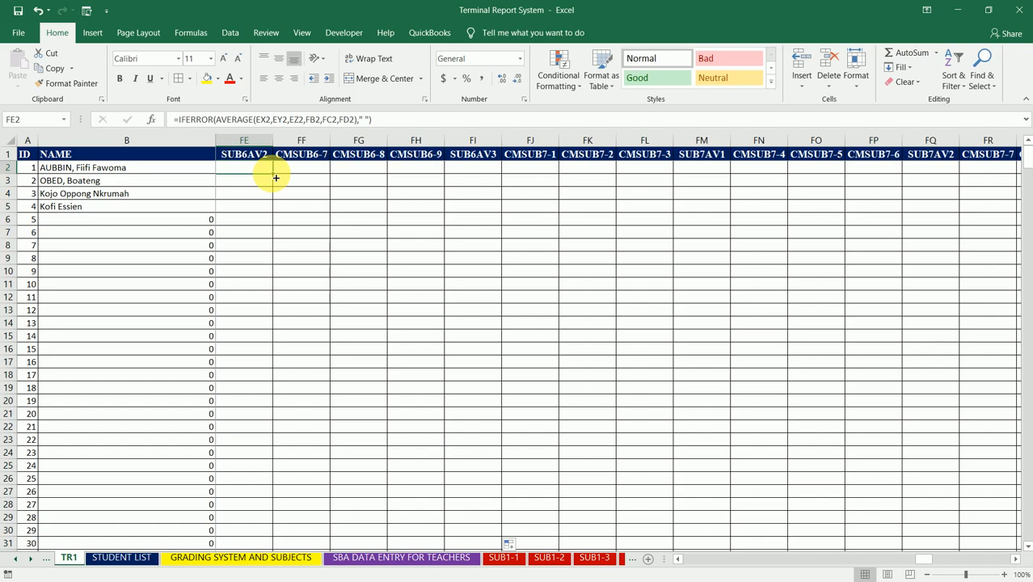
pyautogui.doubleClick(275, 178)
# - Fill the formula in FA2 down the SUB6AV1 column
pyautogui.press('Left')
pyautogui.press('Left')
pyautogui.press('Left')
pyautogui.press('Left')
pyautogui.press('Left')
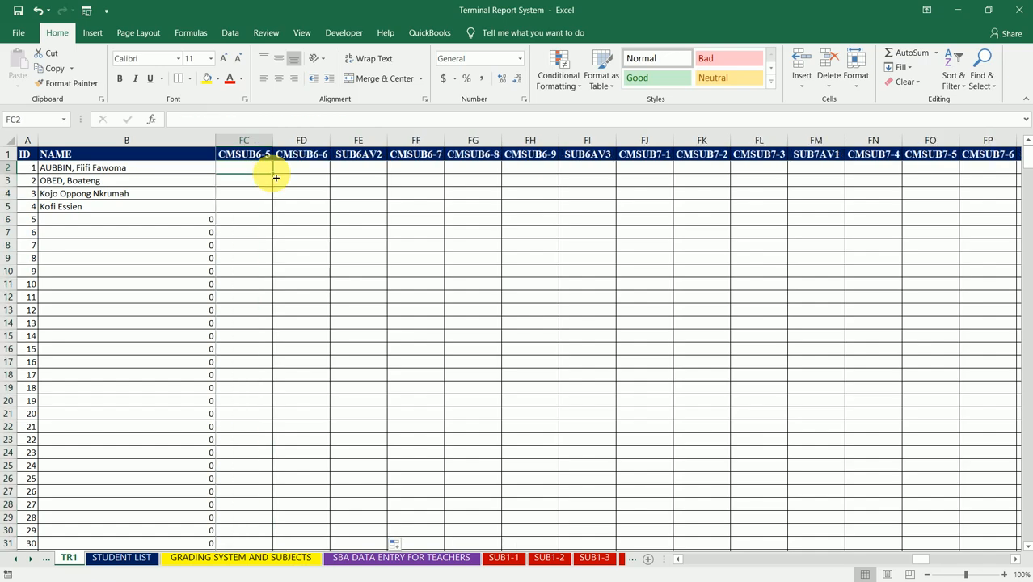
pyautogui.doubleClick(275, 178)
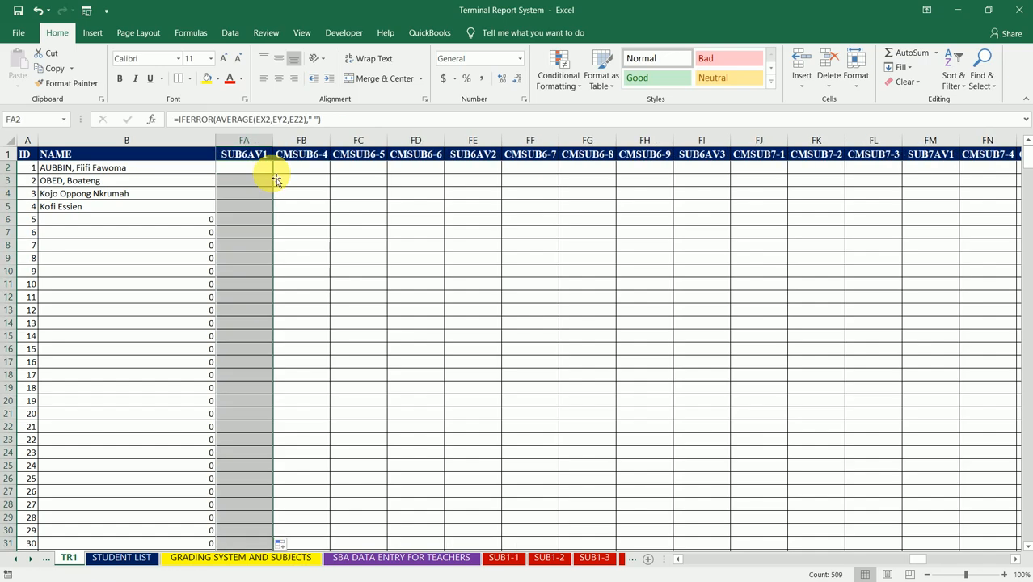
# - Fill the formulas in EW2 and ES2 down the SUB5AV3 and SUB5AV2 columns
pyautogui.press('Left')
pyautogui.press('Right')
pyautogui.press('Left')
pyautogui.press('Left')
pyautogui.press('Left')
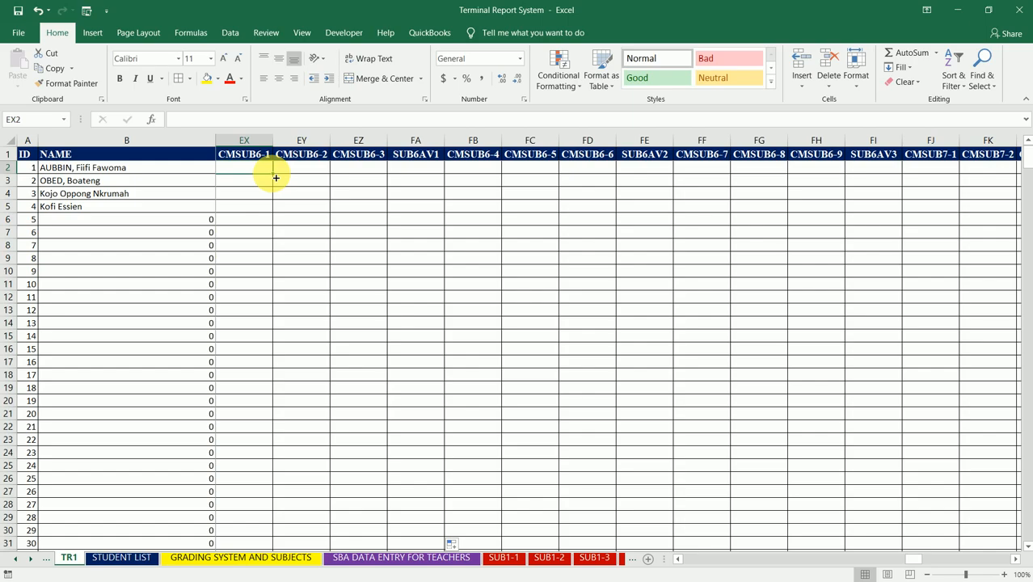
pyautogui.press('Left')
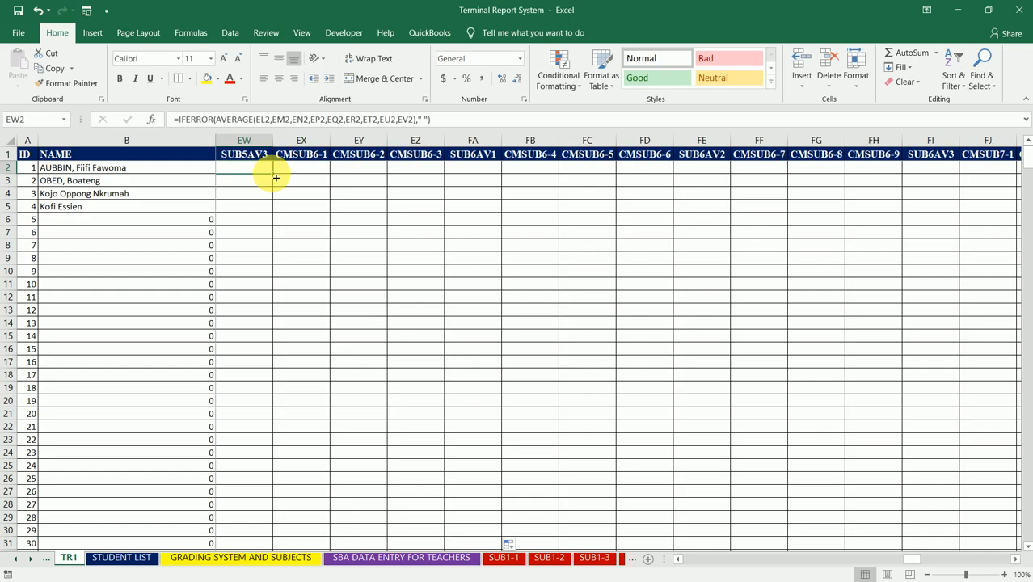
pyautogui.doubleClick(275, 177)
pyautogui.press('Left')
pyautogui.press('Left')
pyautogui.press('Left')
pyautogui.press('Left')
pyautogui.doubleClick(275, 177)
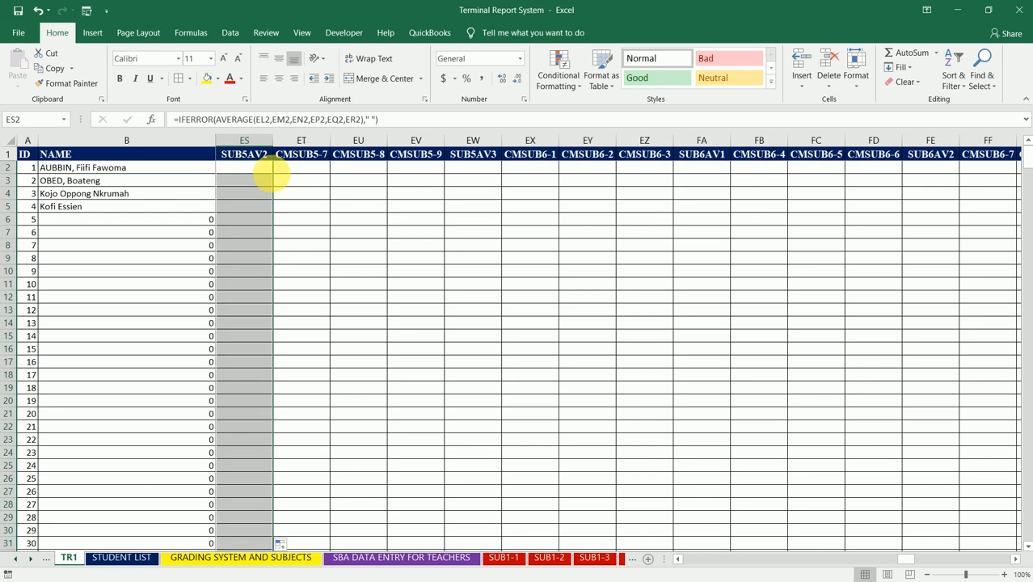
# - Fill the formula in EO2 down the SUB5AV1 column
pyautogui.press('Left')
pyautogui.press('Left')
pyautogui.press('Left')
# - Fill the formulas in EK2 and EG2 down the SUB4AV3 and SUB4AV2 columns
pyautogui.press('Left')
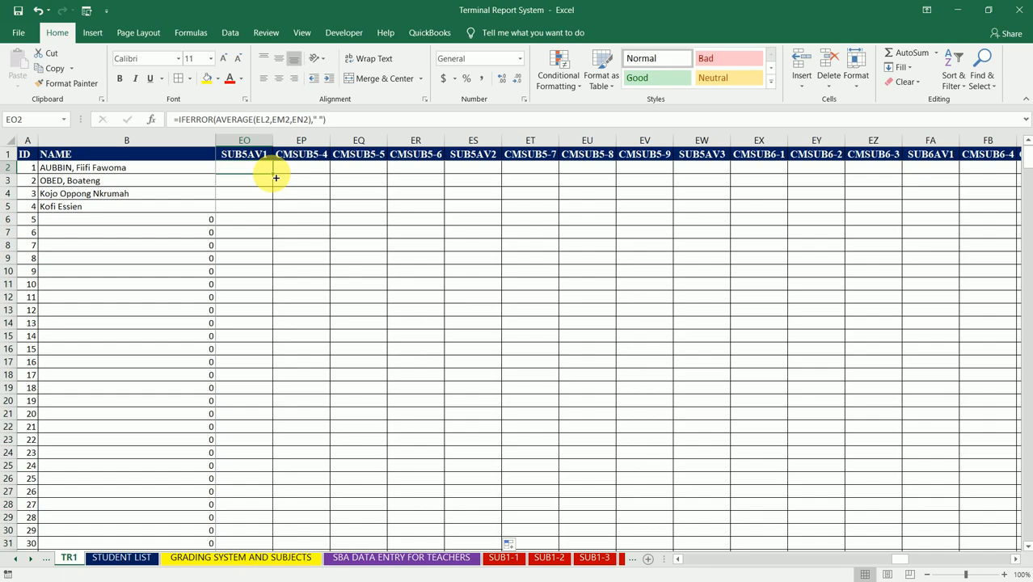
pyautogui.doubleClick(276, 177)
pyautogui.press('Left')
pyautogui.press('Left')
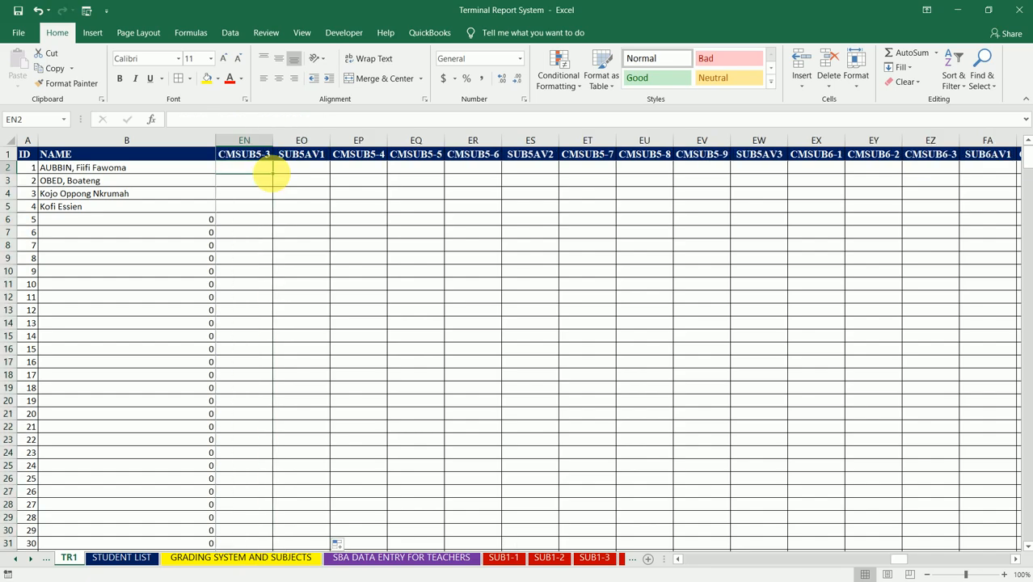
pyautogui.press('Left')
pyautogui.press('Left')
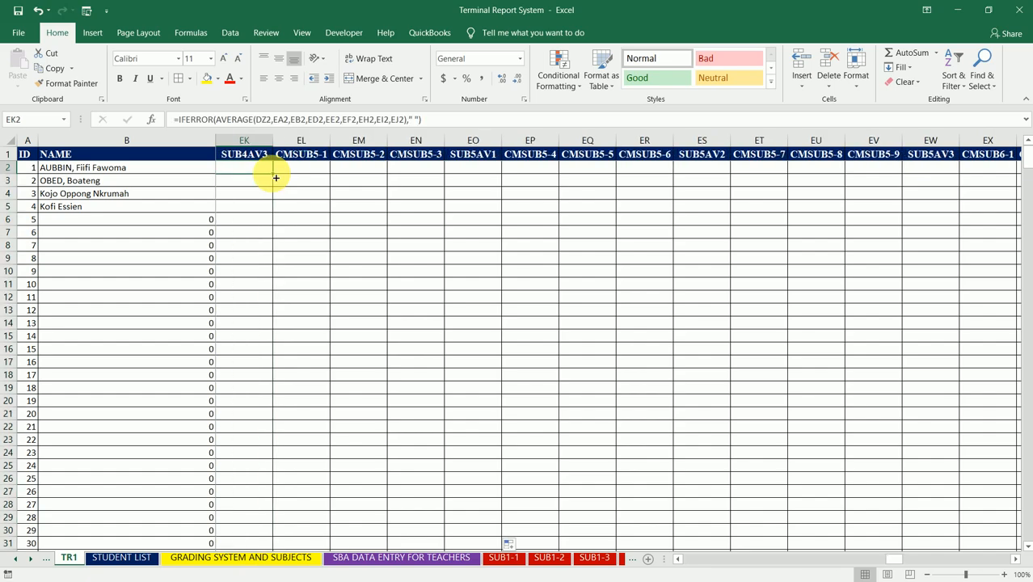
pyautogui.doubleClick(276, 177)
pyautogui.press('Left')
pyautogui.press('Left')
pyautogui.press('Left')
pyautogui.press('Left')
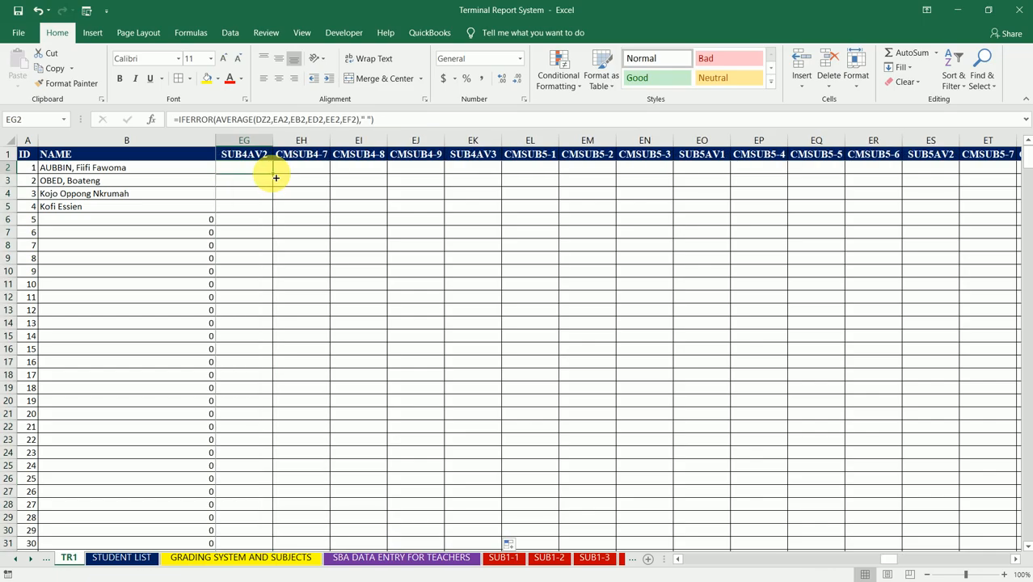
pyautogui.doubleClick(275, 177)
# - Fill the formula in EC2 down the SUB4AV1 column
pyautogui.press('Left')
pyautogui.press('Left')
pyautogui.press('Left')
pyautogui.press('Left')
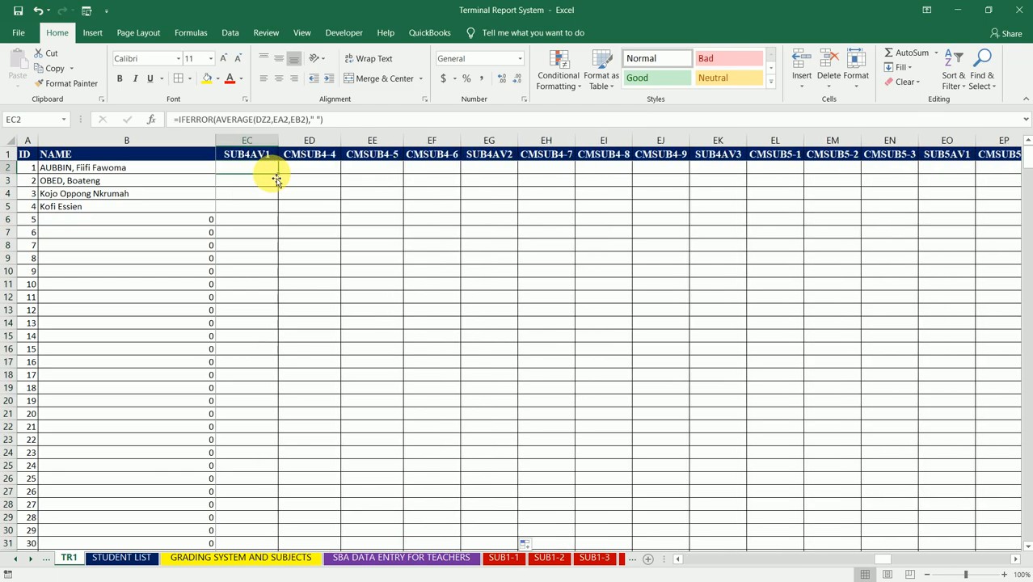
pyautogui.doubleClick(284, 177)
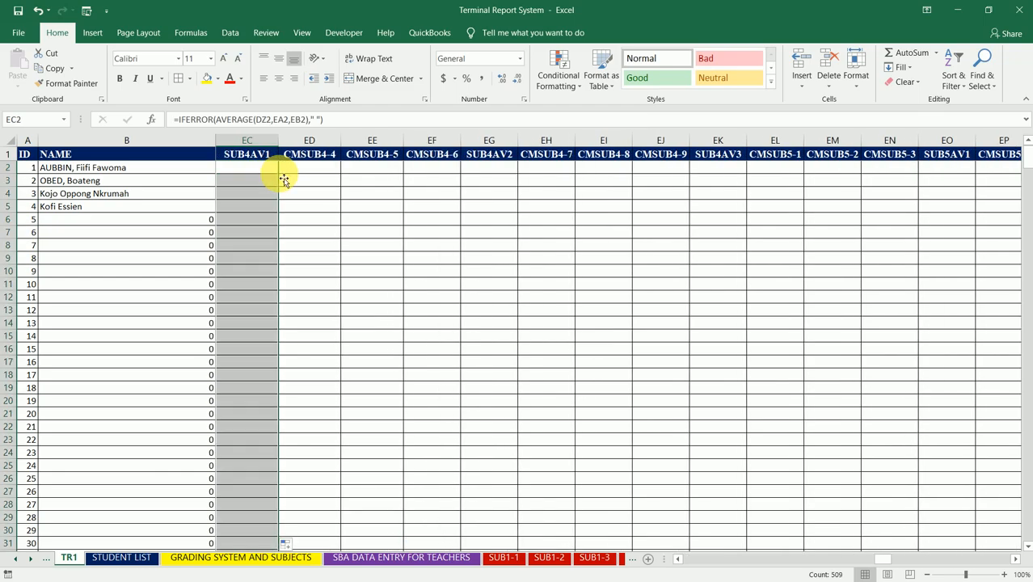
# - Fill the formulas in DY2 and DU2 down the SUB3AV3 and SUB3AV2 columns
pyautogui.press('Left')
pyautogui.press('Left')
pyautogui.press('Left')
pyautogui.press('Left')
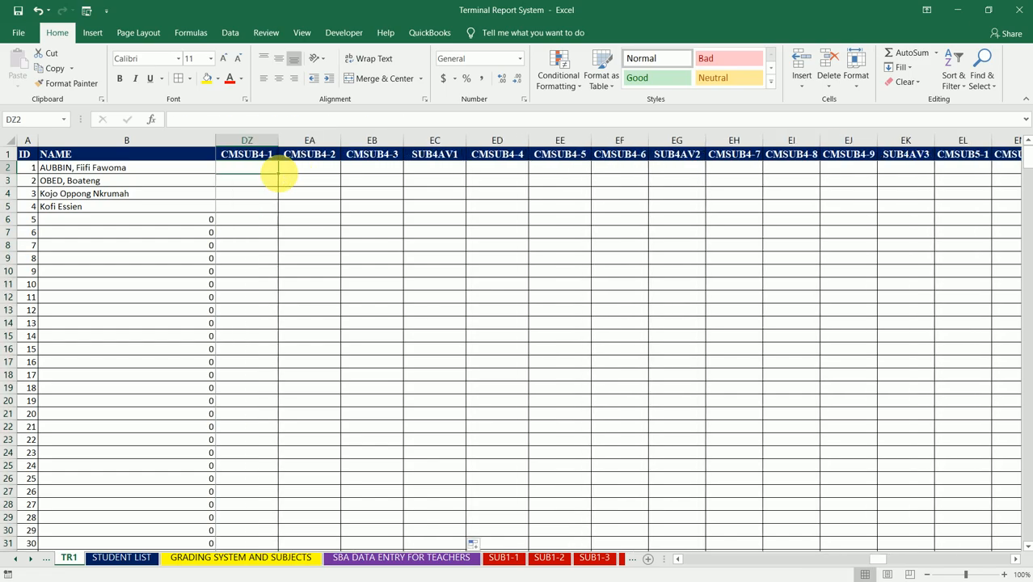
pyautogui.doubleClick(283, 177)
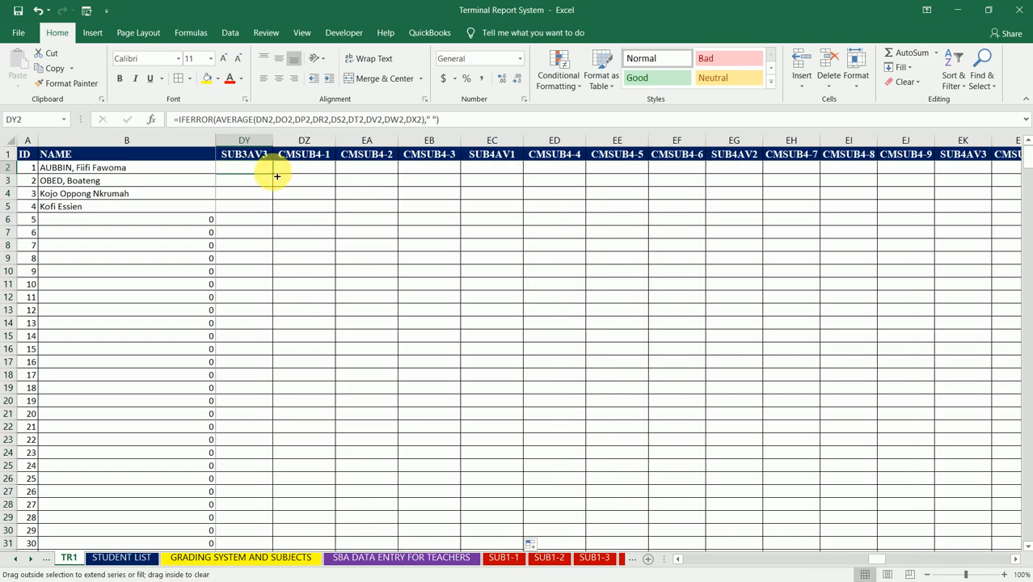
pyautogui.press('Left')
pyautogui.press('Left')
pyautogui.press('Left')
pyautogui.press('Left')
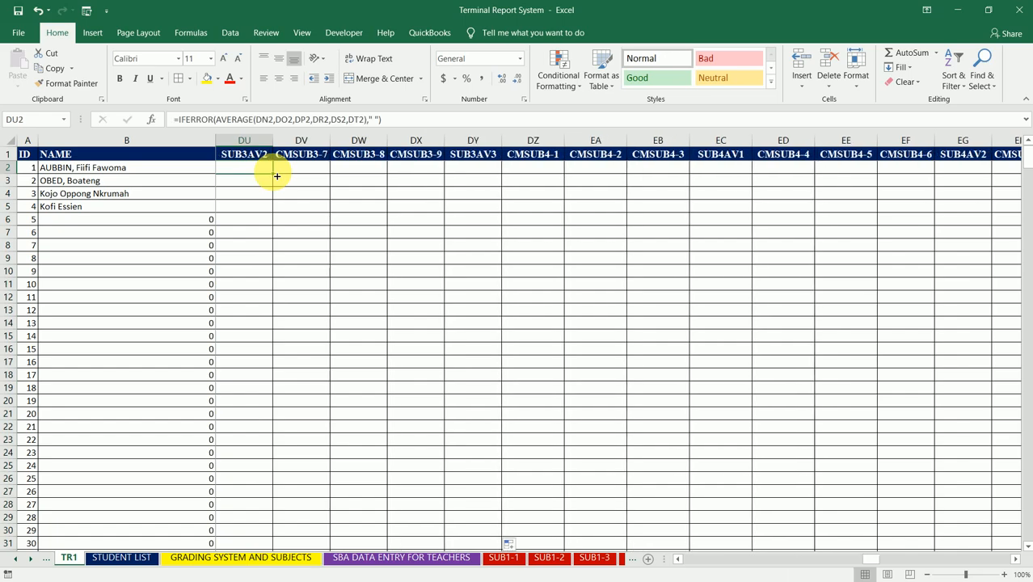
pyautogui.doubleClick(277, 176)
# - Fill the formula in DQ2 down the SUB3AV1 column
pyautogui.press('Left')
pyautogui.press('Left')
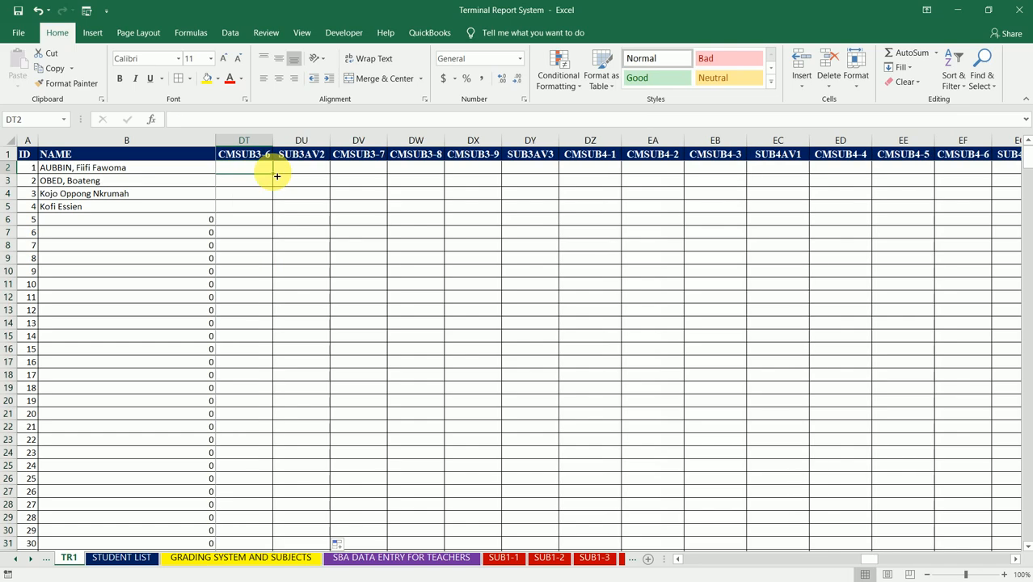
pyautogui.press('Left')
pyautogui.press('Left')
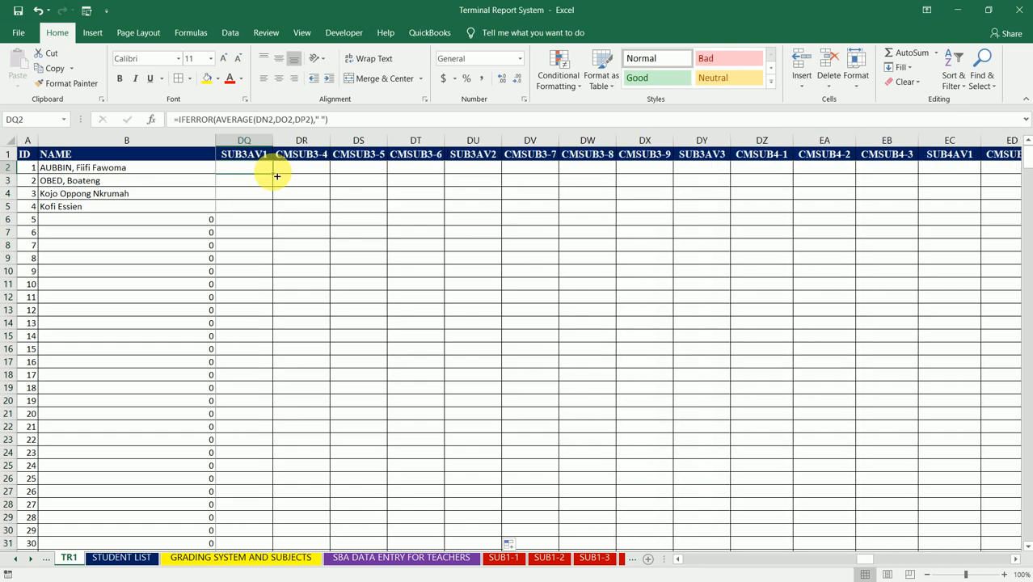
pyautogui.doubleClick(277, 176)
# - Fill the formulas in DM2 and DI2 down the SUB2AV3 and SUB2AV2 columns
pyautogui.press('Left')
pyautogui.press('Left')
pyautogui.press('Left')
pyautogui.press('Left')
pyautogui.doubleClick(276, 177)
# - Fill the formula in DE2 down the SUB2AV1 column
pyautogui.press('Left')
pyautogui.press('Left')
pyautogui.press('Left')
pyautogui.press('Left')
pyautogui.doubleClick(276, 176)
pyautogui.press('Left')
pyautogui.press('Left')
# - Fill the formulas in DA2 and CW2 down the SUB1AV3 and SUB1AV2 columns
pyautogui.press('Left')
pyautogui.press('Left')
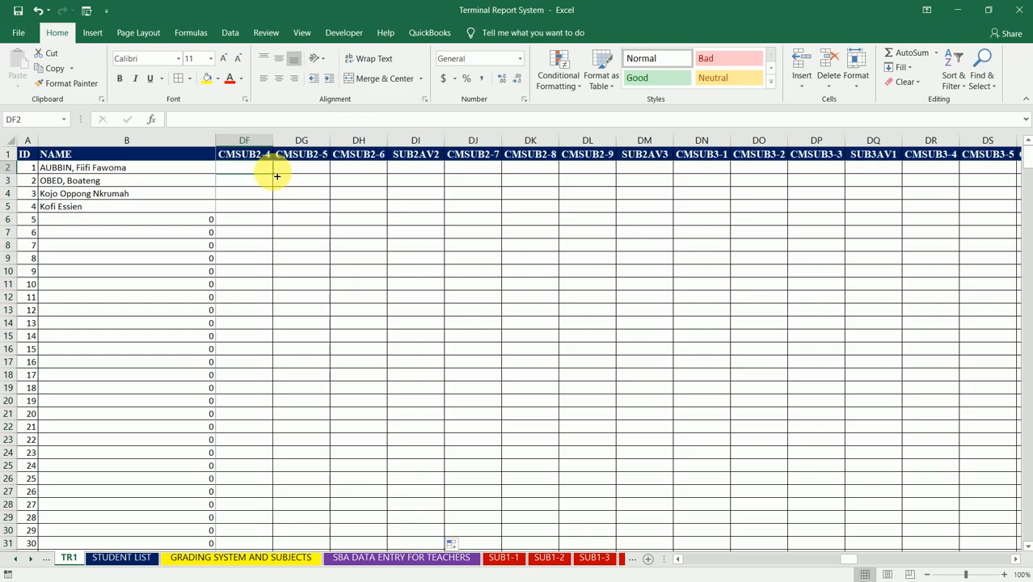
pyautogui.doubleClick(277, 176)
pyautogui.press('Left')
pyautogui.press('Left')
pyautogui.press('Left')
pyautogui.press('Left')
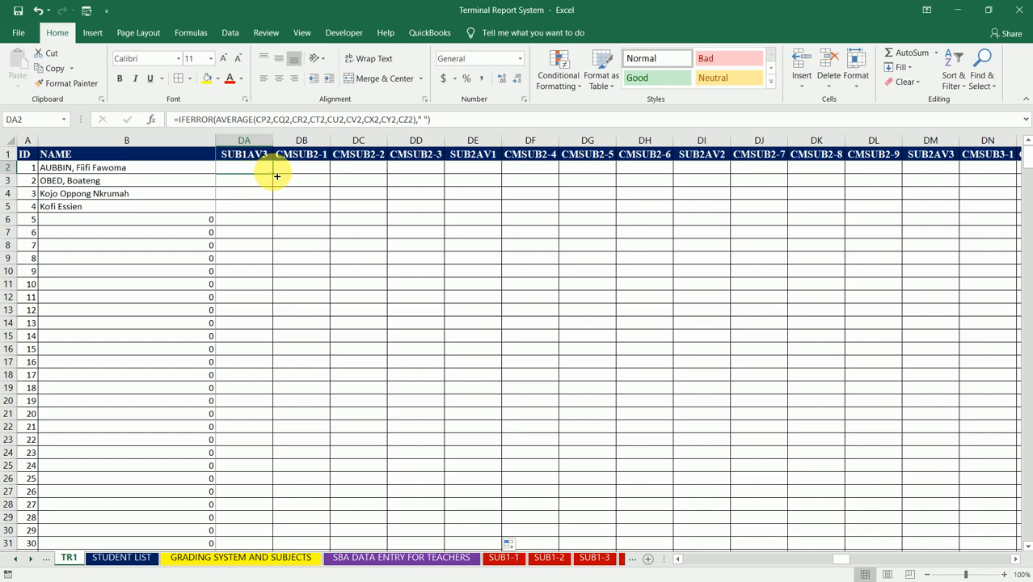
pyautogui.doubleClick(277, 177)
pyautogui.press('Left')
pyautogui.press('Left')
pyautogui.press('Left')
pyautogui.press('Left')
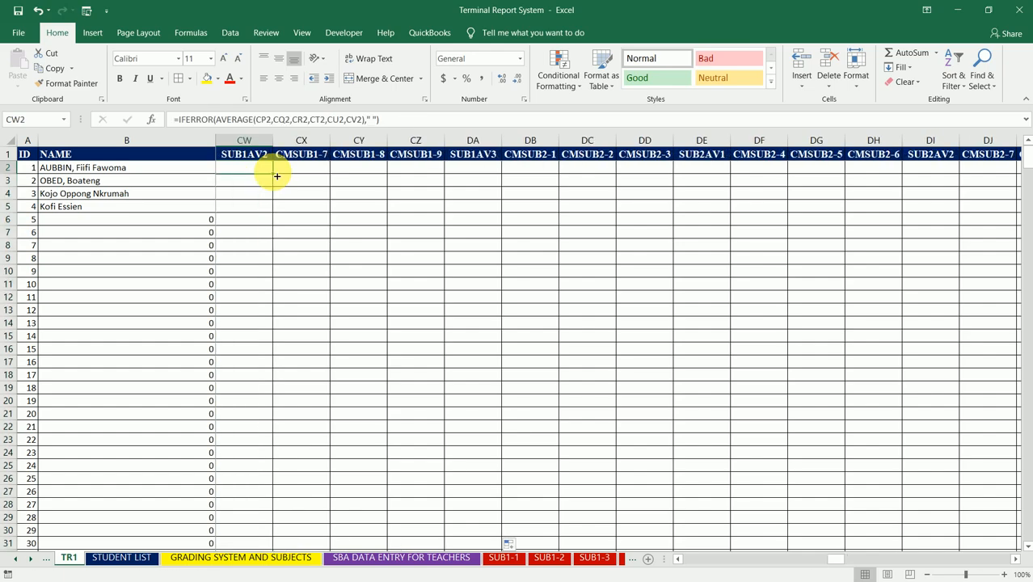
pyautogui.doubleClick(273, 174)
# - Fill the formula in CS2 down the SUB1AV1 column
pyautogui.press('Left')
pyautogui.press('Left')
pyautogui.press('Left')
pyautogui.press('Left')
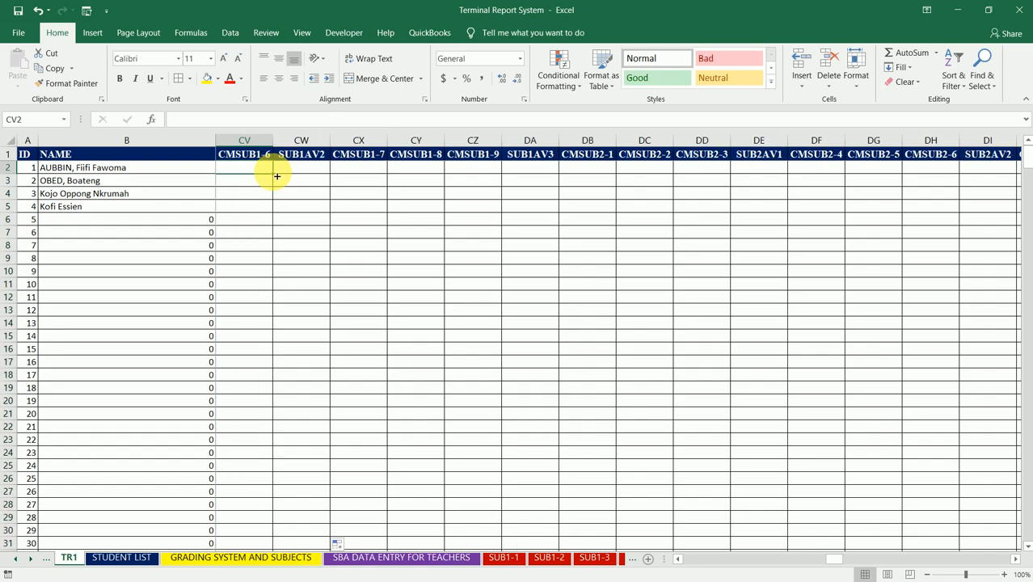
pyautogui.doubleClick(275, 175)
pyautogui.press('Left')
pyautogui.press('Left')
pyautogui.press('Left')
pyautogui.press('Left')
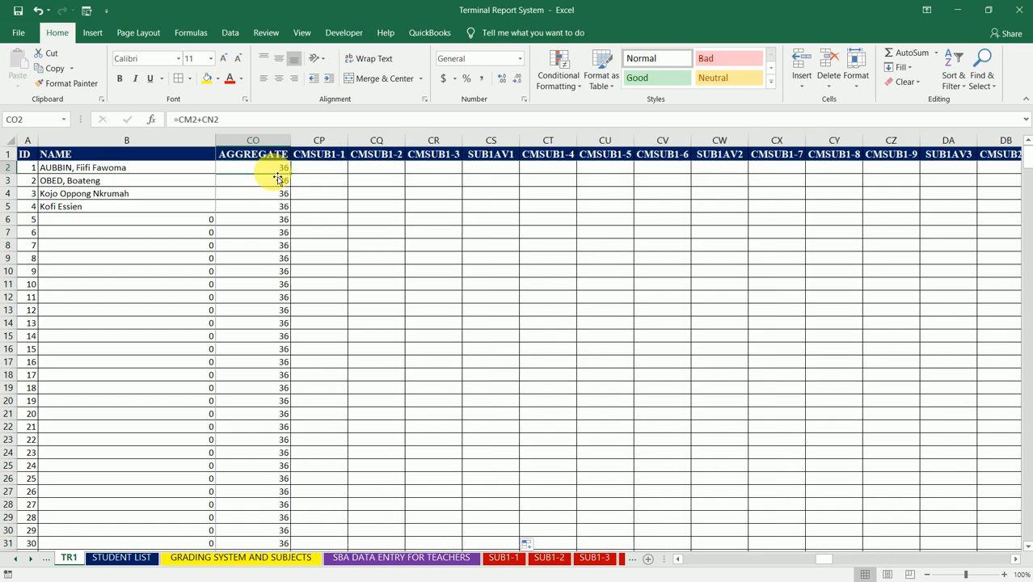
# - Check the cell references of the average formulas in row 2 of the SUB1AV1, SUB1AV2 and SUB1AV3 columns
pyautogui.press('Right')
pyautogui.press('Right')
pyautogui.press('Right')
pyautogui.press('Right')
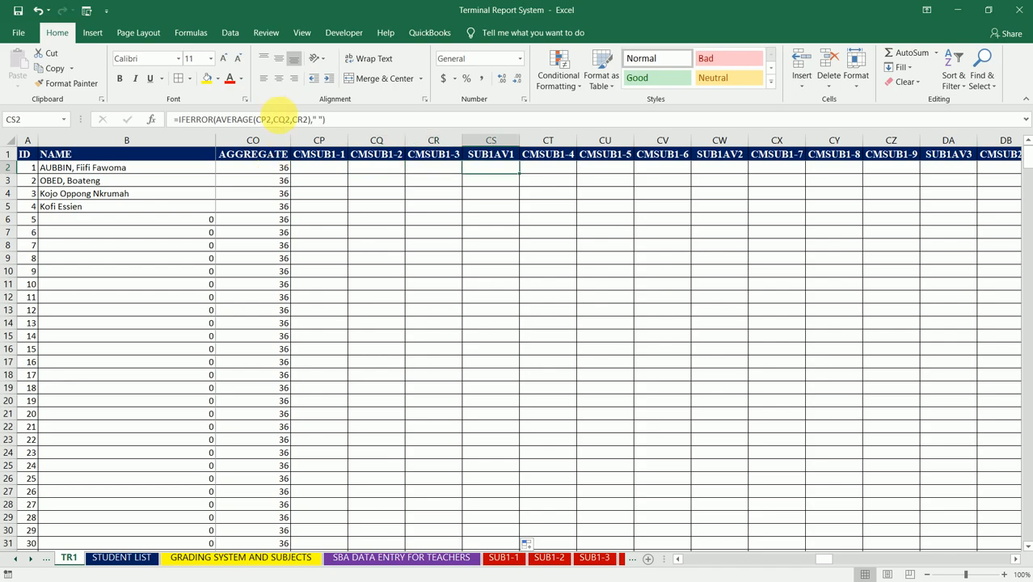
pyautogui.click(279, 118)
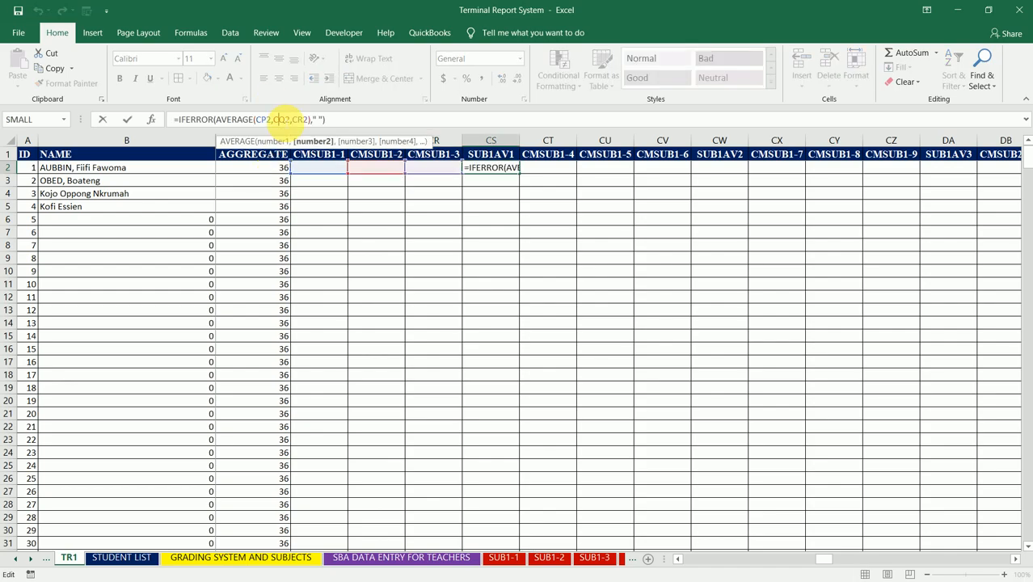
pyautogui.press('Escape')
pyautogui.press('Right')
pyautogui.press('Right')
pyautogui.press('Right')
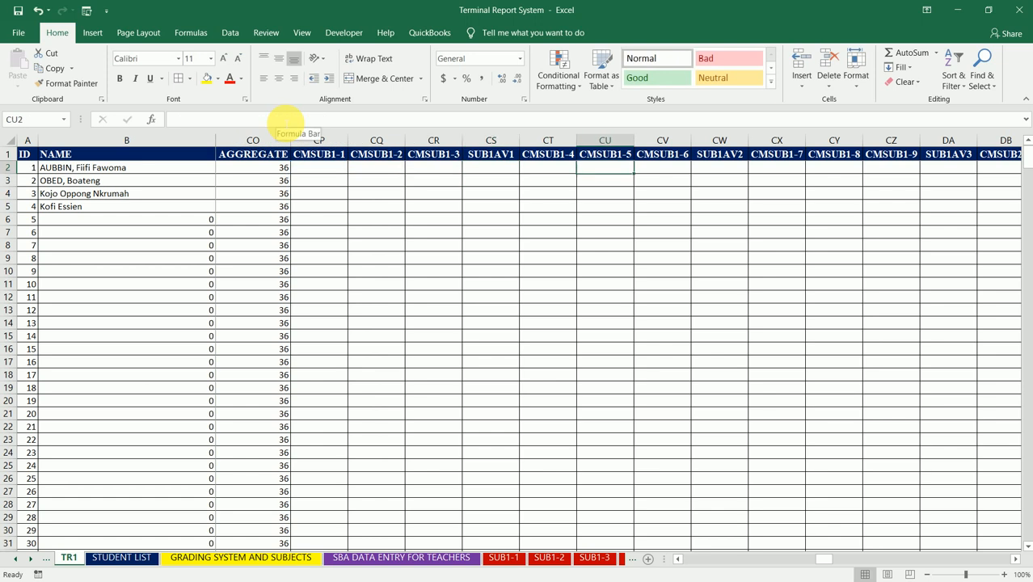
pyautogui.press('Right')
pyautogui.click(286, 119)
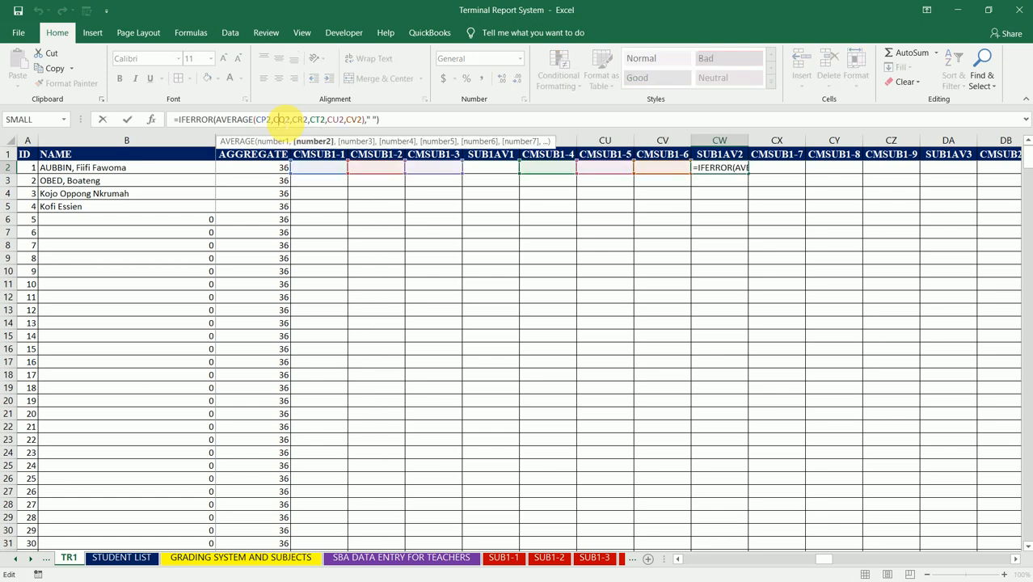
pyautogui.press('Escape')
pyautogui.press('Right')
pyautogui.press('Right')
pyautogui.press('Right')
pyautogui.click(286, 118)
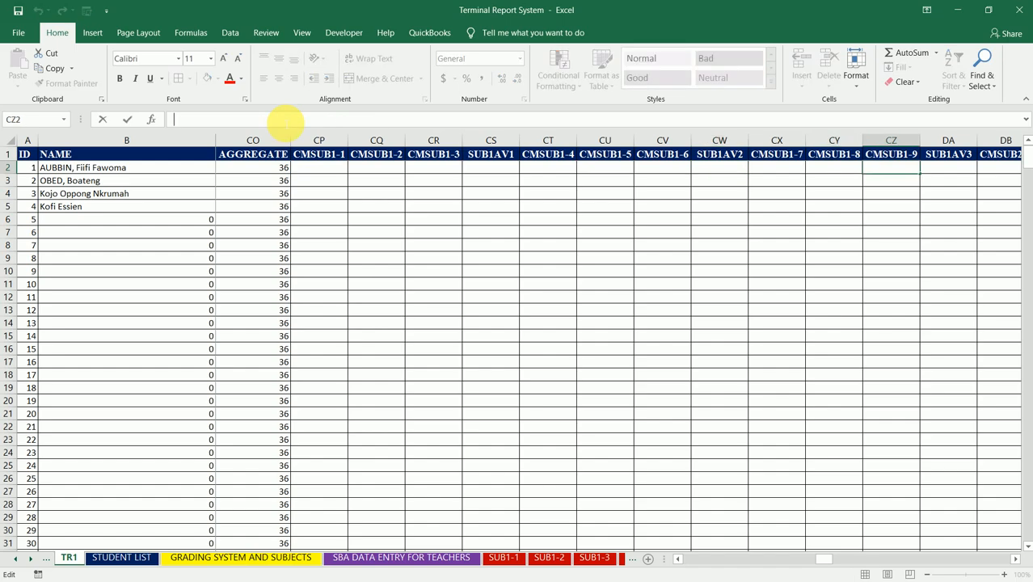
pyautogui.press('Escape')
pyautogui.press('Right')
pyautogui.click(286, 119)
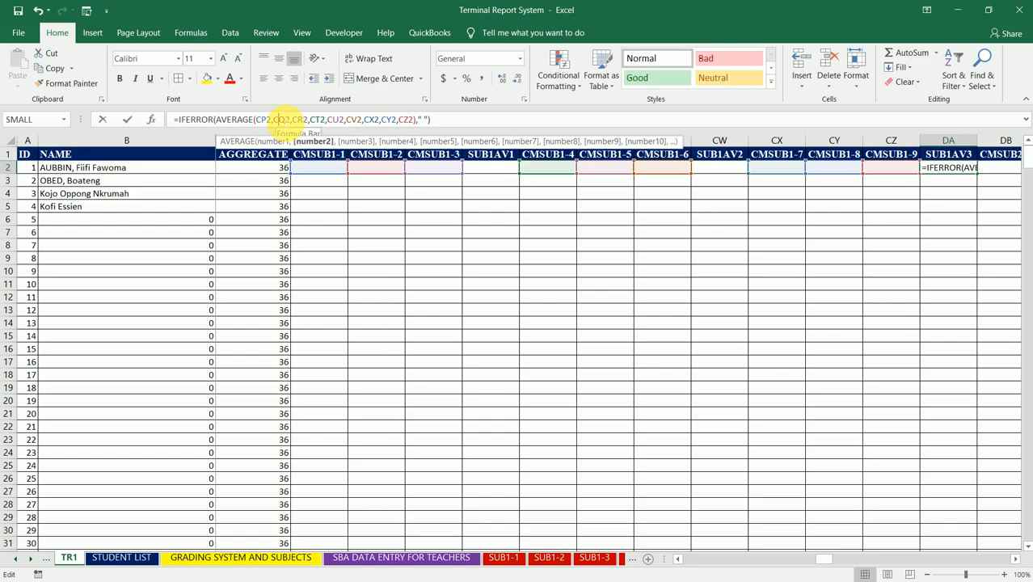
# - Check the cell references of the average formulas in row 2 of the SUB2AV1, SUB2AV2 and SUB2AV3 columns
pyautogui.press('Escape')
pyautogui.press('Right')
pyautogui.press('Right')
pyautogui.press('Right')
pyautogui.press('Right')
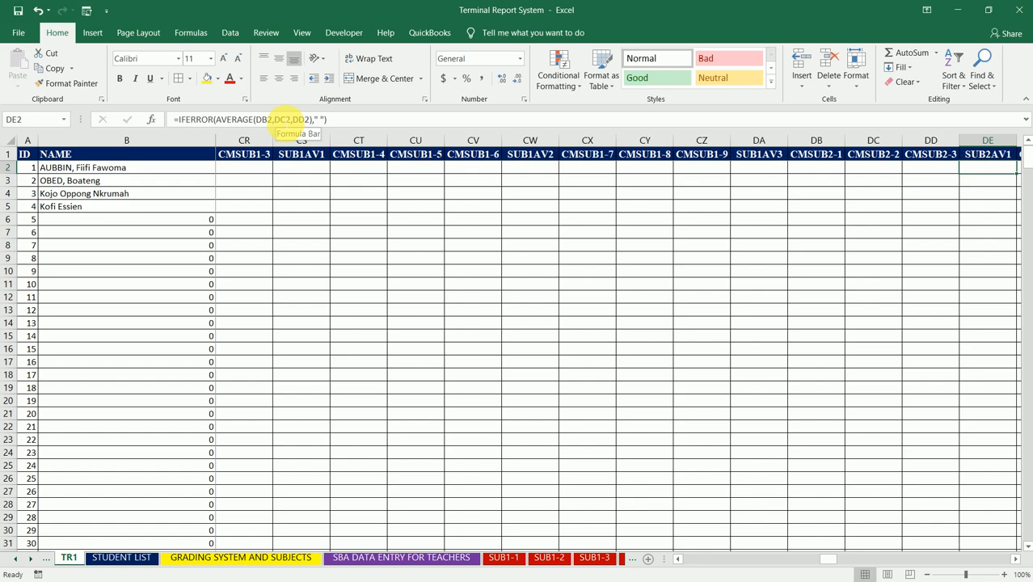
pyautogui.click(275, 118)
pyautogui.press('Return')
pyautogui.press('Up')
pyautogui.press('Right')
pyautogui.press('Right')
pyautogui.press('Right')
pyautogui.press('Right')
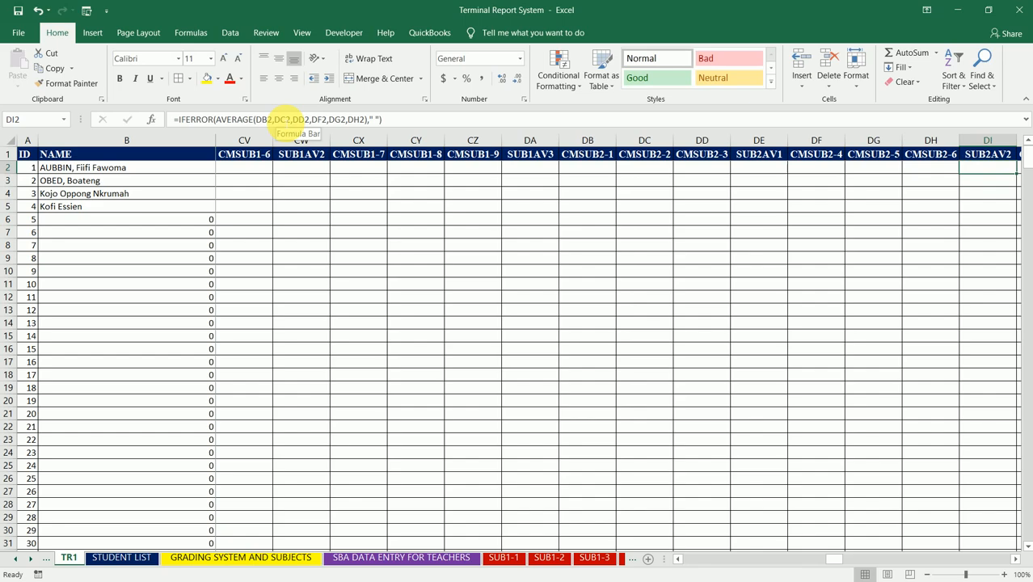
pyautogui.click(277, 120)
pyautogui.press('Escape')
pyautogui.press('Right')
pyautogui.press('Right')
pyautogui.press('Right')
# - Check the cell references of the average formulas in row 2 of the SUB3AV1 and SUB3AV2 columns
pyautogui.press('Right')
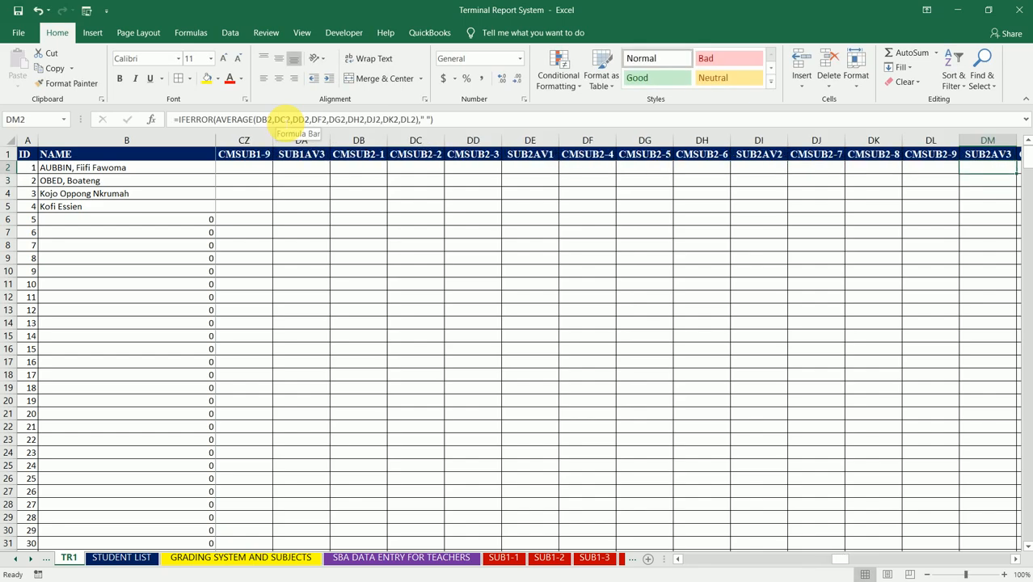
pyautogui.click(279, 119)
pyautogui.press('Escape')
pyautogui.press('Right')
pyautogui.press('Right')
pyautogui.press('Right')
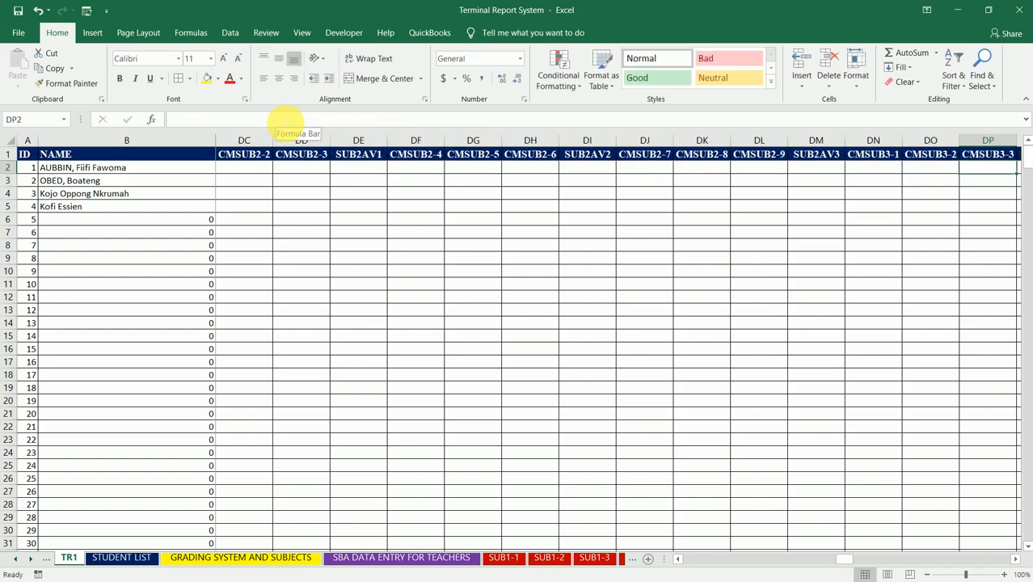
pyautogui.press('Right')
pyautogui.click(288, 119)
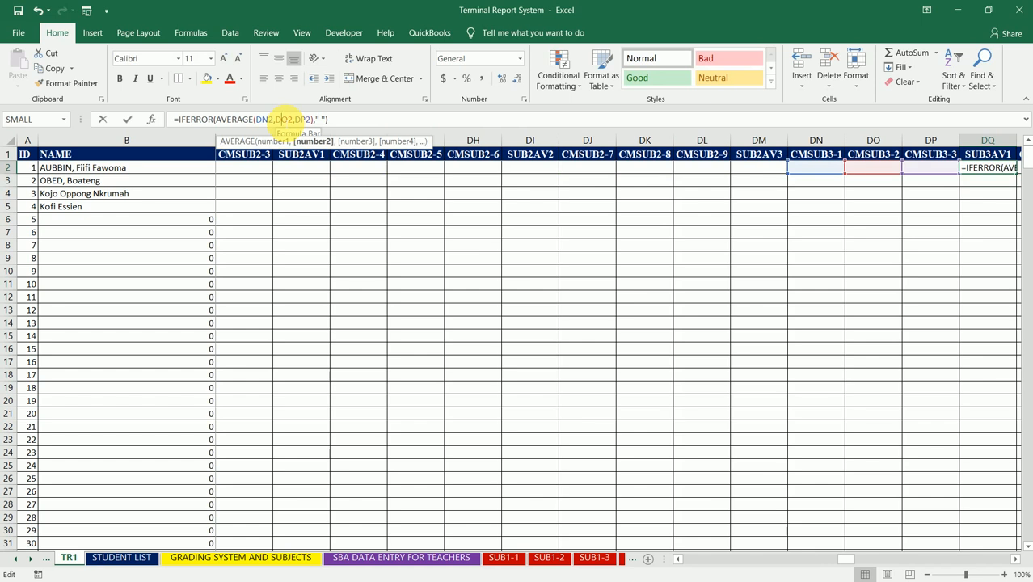
pyautogui.press('Escape')
pyautogui.press('Right')
pyautogui.press('Right')
pyautogui.press('Right')
pyautogui.press('Right')
pyautogui.click(288, 119)
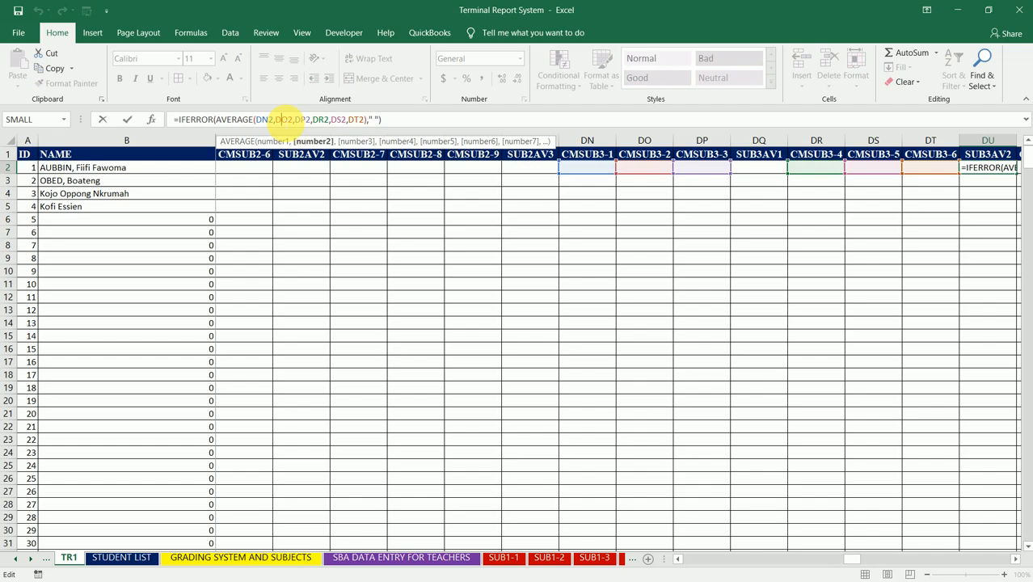
# - Check the cell references of the average formulas in row 2 of the SUB3AV3 and SUB4AV1 columns
pyautogui.press('Tab')
pyautogui.press('Tab')
pyautogui.press('Tab')
pyautogui.press('Tab')
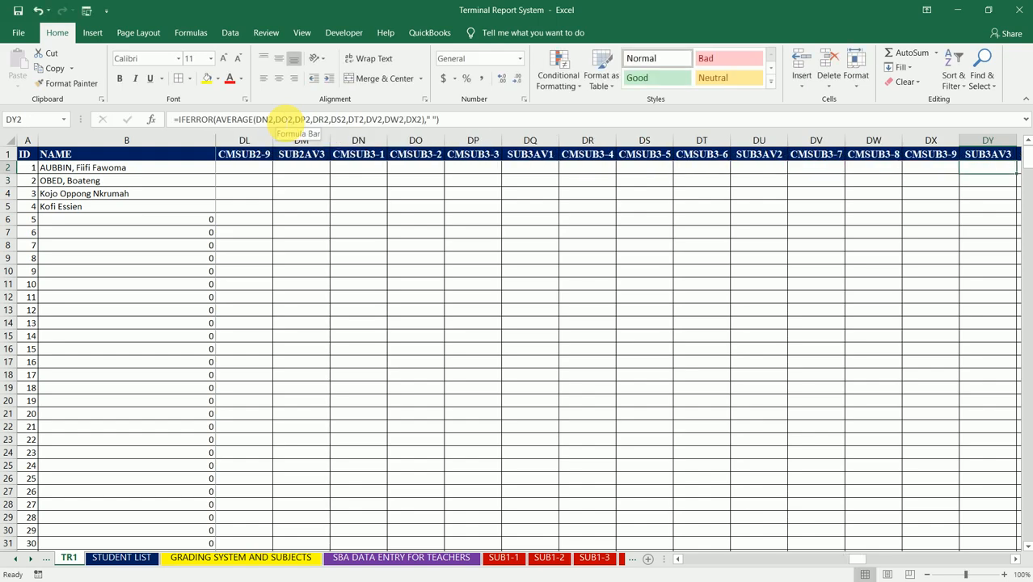
pyautogui.click(276, 118)
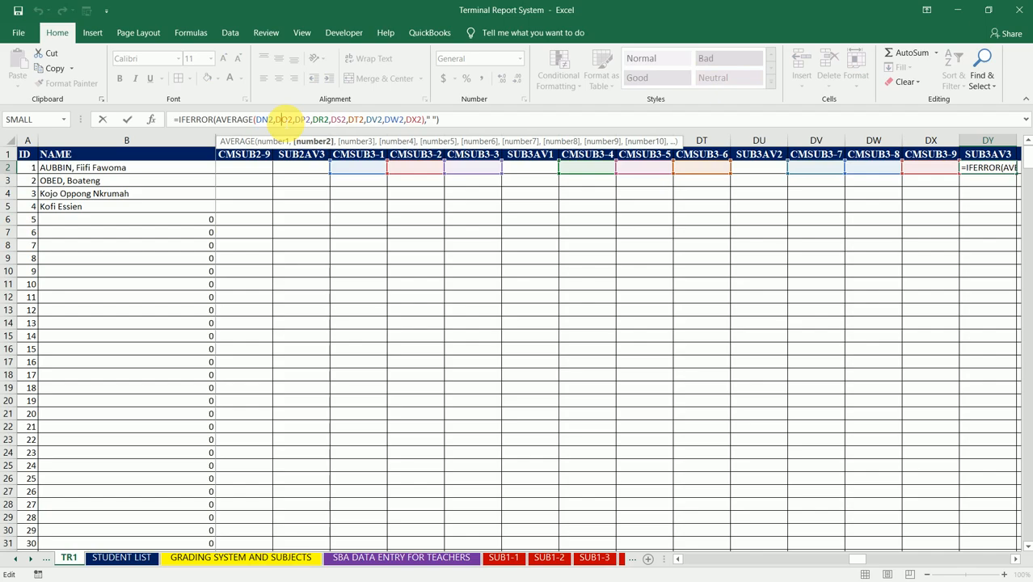
pyautogui.press('Tab')
pyautogui.press('Tab')
pyautogui.press('Tab')
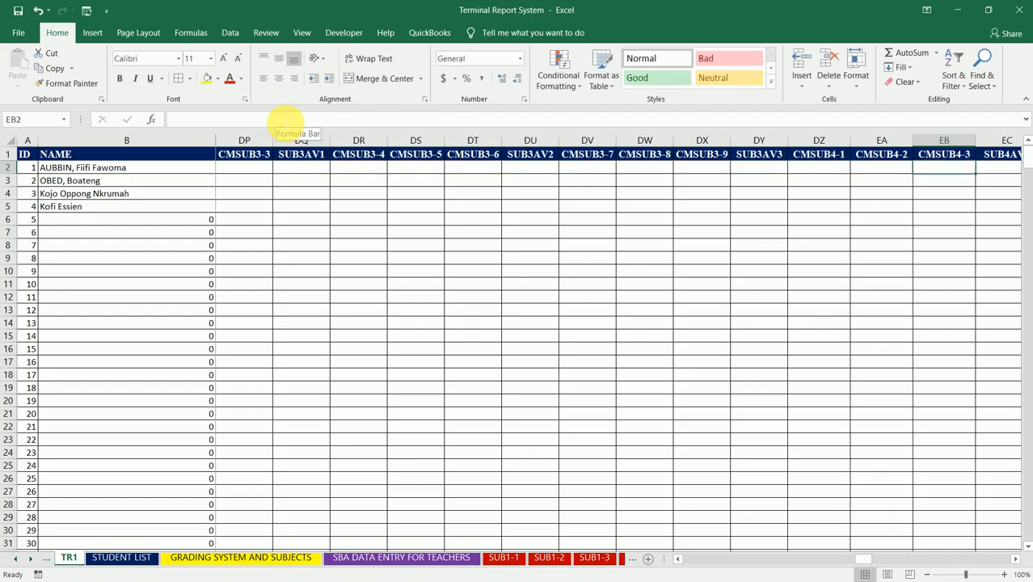
pyautogui.press('Tab')
pyautogui.click(286, 122)
pyautogui.press('Return')
pyautogui.press('Up')
# - Check the cell references of the average formulas in row 2 of the SUB4AV2 and SUB4AV3 columns
pyautogui.press('Right')
pyautogui.press('Right')
pyautogui.press('Right')
pyautogui.press('Right')
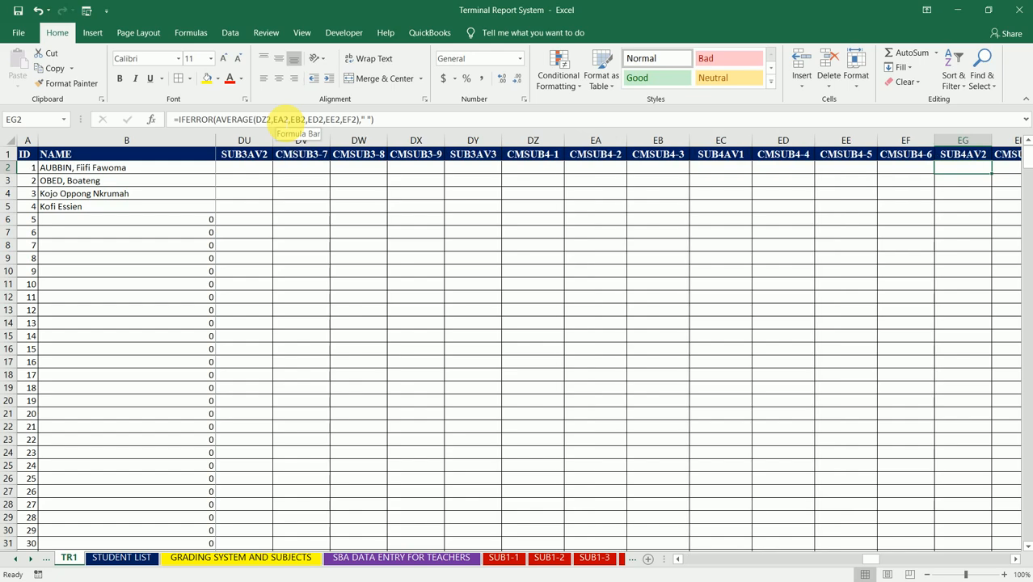
pyautogui.click(285, 121)
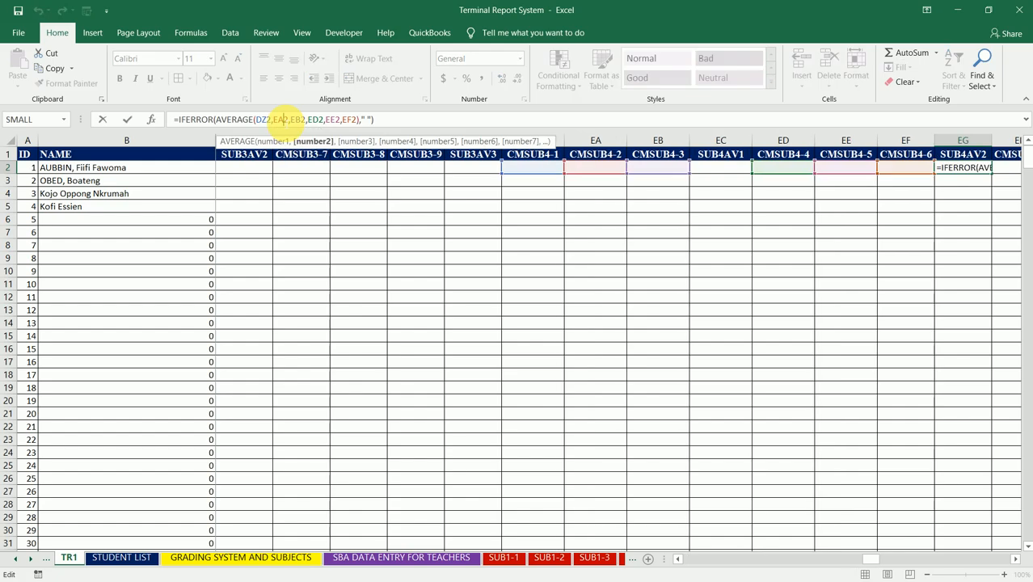
pyautogui.press('Return')
pyautogui.press('Up')
pyautogui.press('Right')
pyautogui.press('Right')
pyautogui.press('Right')
pyautogui.press('Right')
pyautogui.click(284, 120)
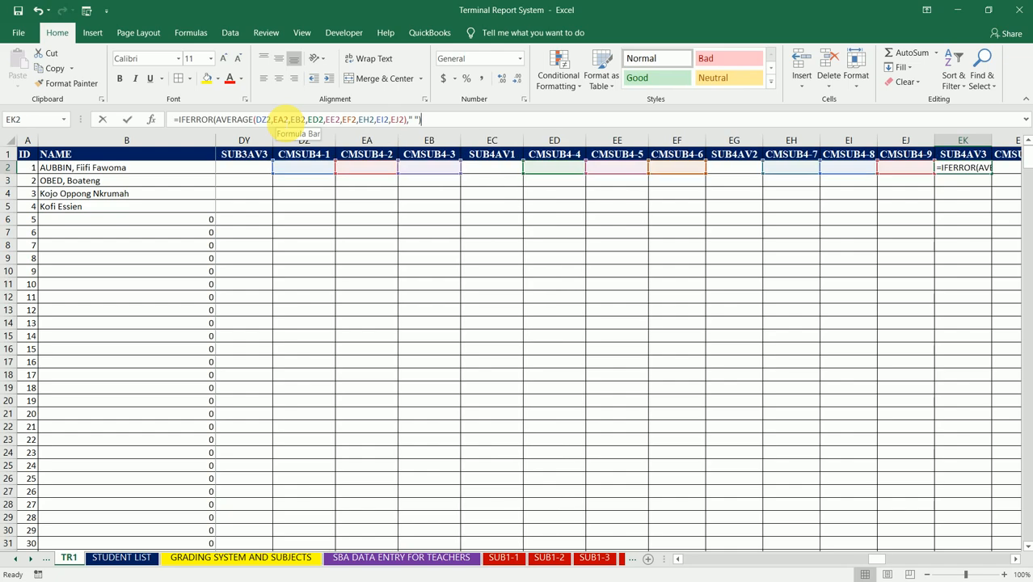
pyautogui.press('Escape')
# - Check the cell references of the average formulas in row 2 of the SUB5AV1 and SUB5AV2 columns
pyautogui.press('Right')
pyautogui.press('Right')
pyautogui.press('Right')
pyautogui.press('Right')
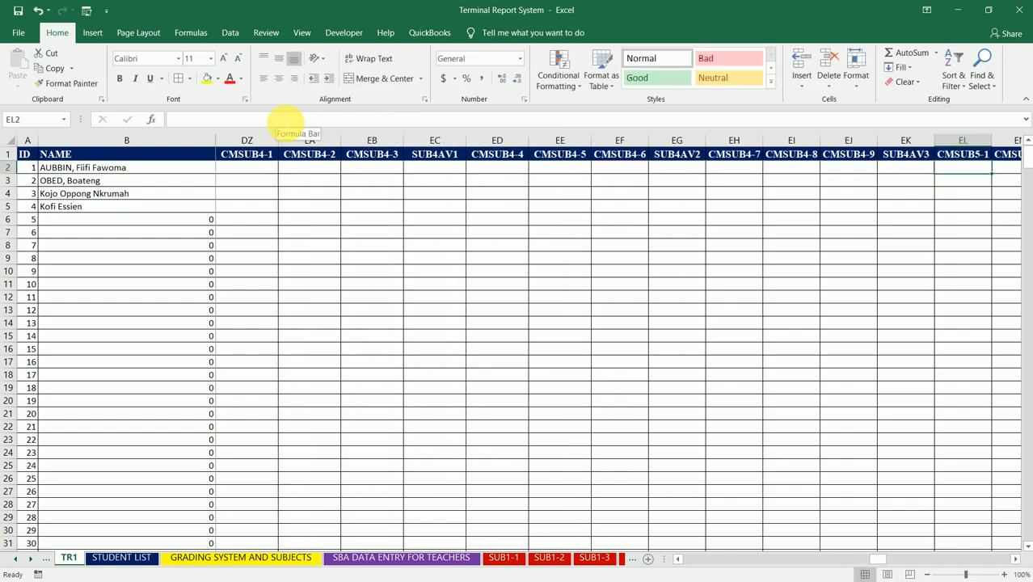
pyautogui.click(284, 121)
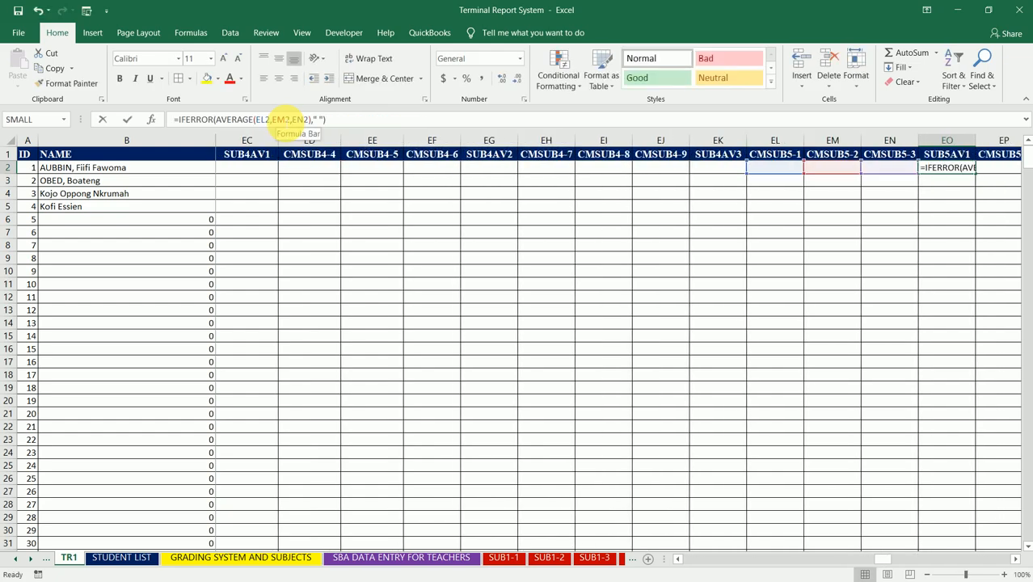
pyautogui.press('Escape')
pyautogui.press('Right')
# - Check the cell references of the average formulas in row 2 of the SUB5AV3 and SUB6AV1 columns
pyautogui.press('Right')
pyautogui.press('Right')
pyautogui.press('Right')
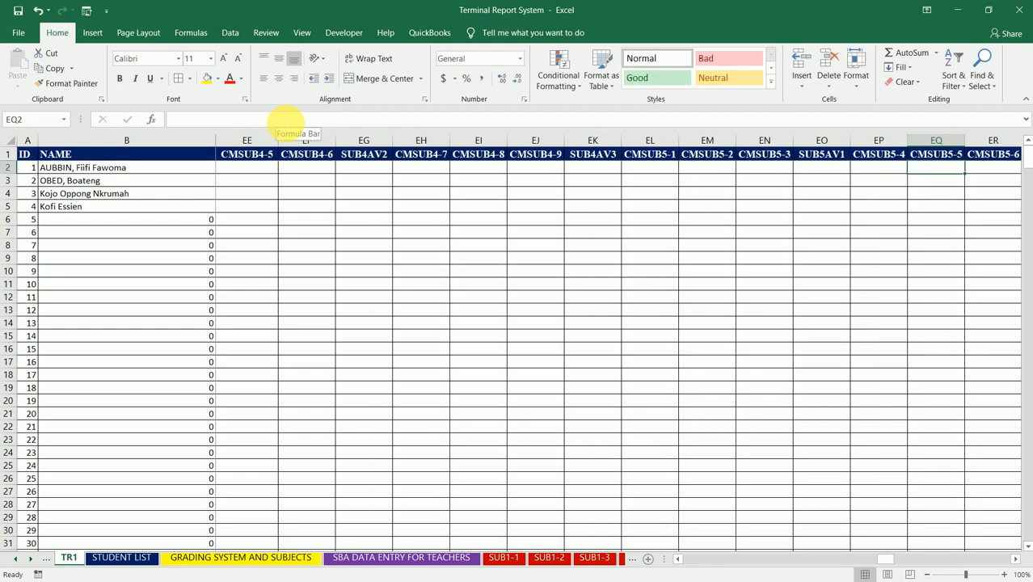
pyautogui.click(284, 121)
pyautogui.press('Escape')
pyautogui.press('Right')
pyautogui.press('Right')
pyautogui.press('Right')
pyautogui.press('Right')
pyautogui.click(284, 120)
pyautogui.press('Escape')
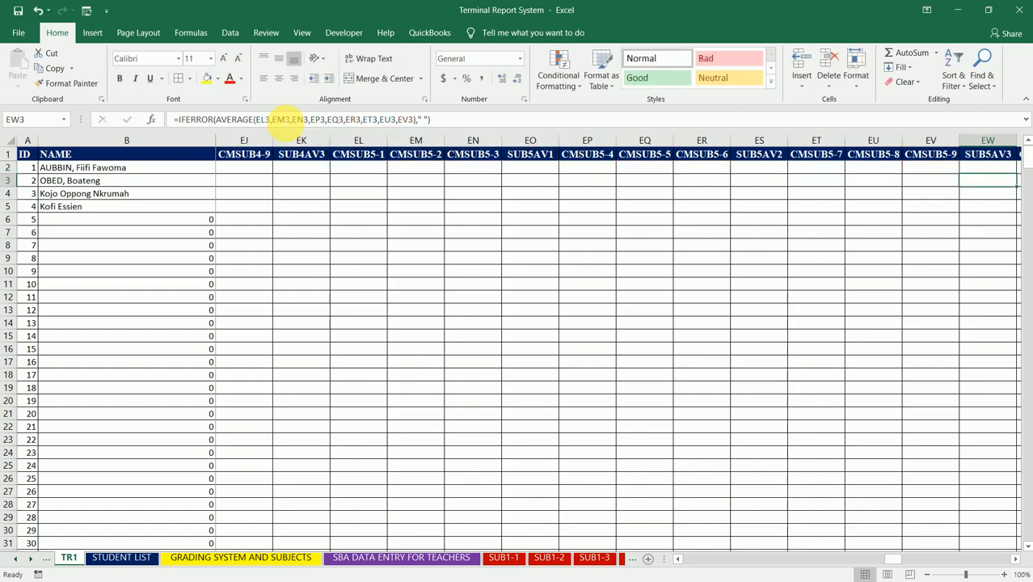
pyautogui.press('Right')
pyautogui.press('Right')
pyautogui.press('Right')
# - Check the cell references of the average formulas in row 2 of the SUB6AV2 and SUB6AV3 columns
pyautogui.press('Right')
pyautogui.press('Right')
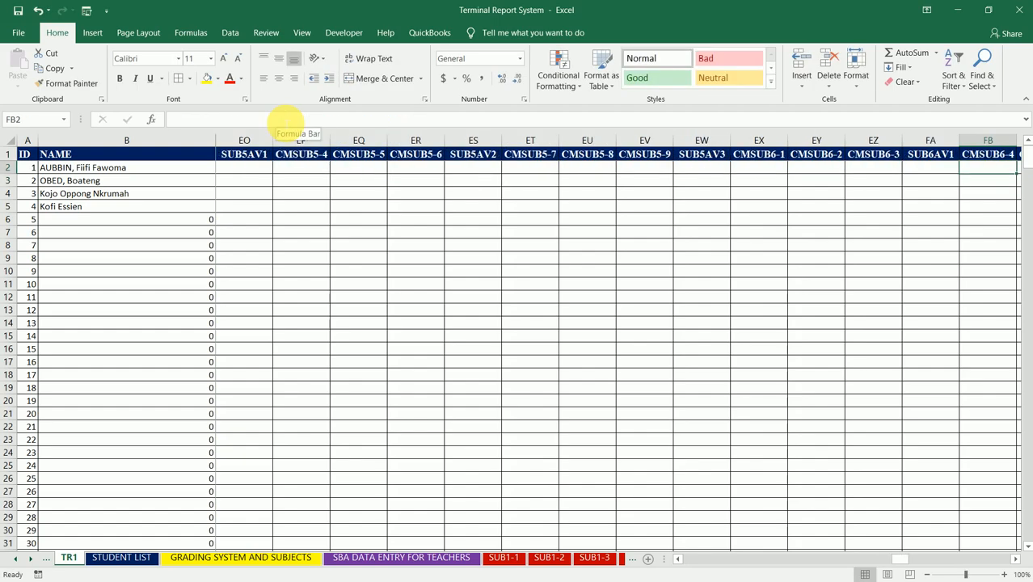
pyautogui.press('Left')
pyautogui.click(285, 121)
pyautogui.press('Escape')
pyautogui.press('Right')
pyautogui.press('Right')
pyautogui.press('Right')
pyautogui.press('Right')
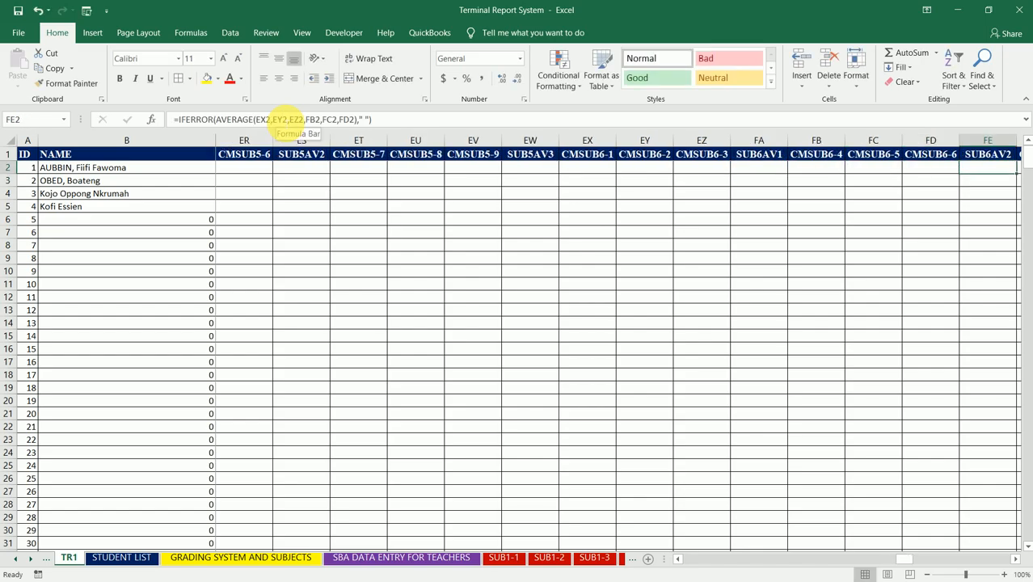
pyautogui.click(288, 119)
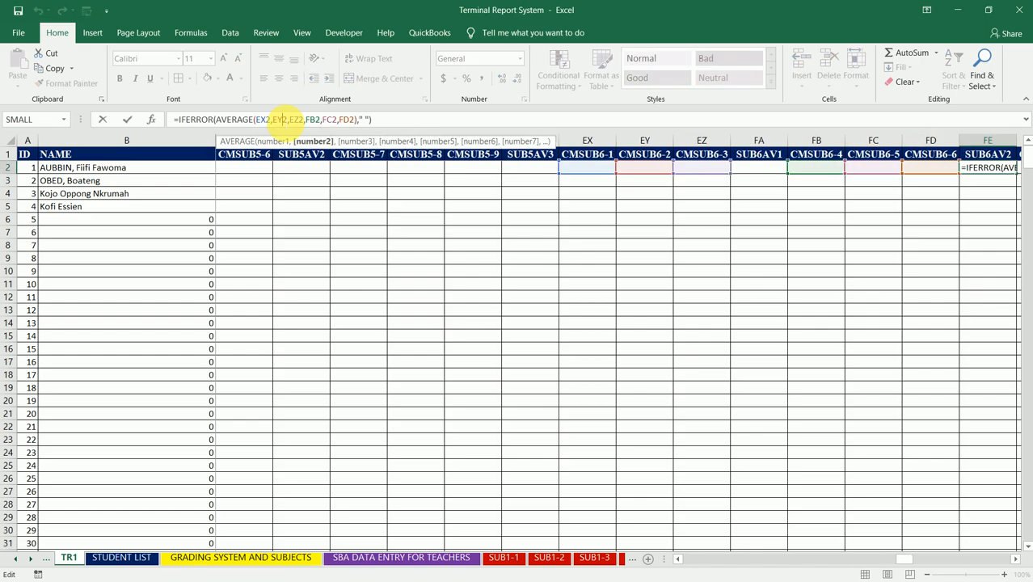
pyautogui.press('Escape')
pyautogui.press('Right')
pyautogui.press('Right')
pyautogui.press('Right')
pyautogui.press('Right')
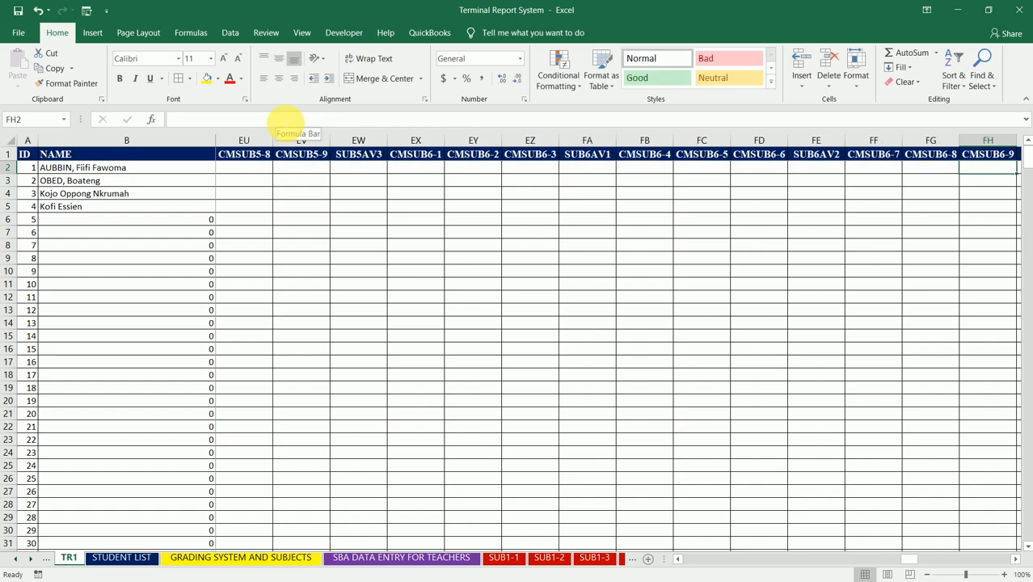
pyautogui.click(282, 120)
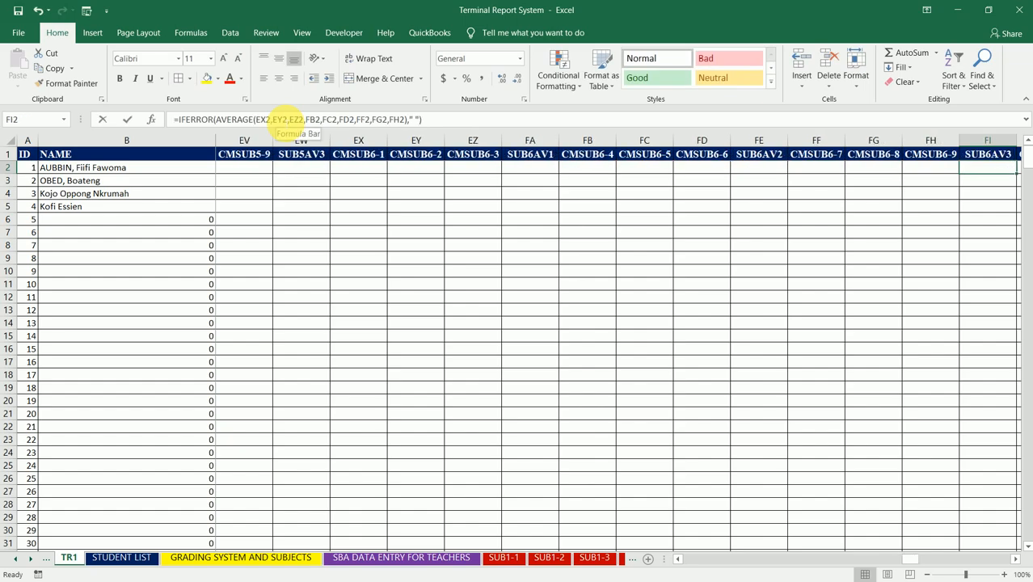
pyautogui.press('Escape')
# - Check the cell references of the average formulas in row 2 of the SUB7AV1 and SUB7AV2 columns
pyautogui.press('Right')
pyautogui.press('Right')
pyautogui.press('Right')
pyautogui.press('Right')
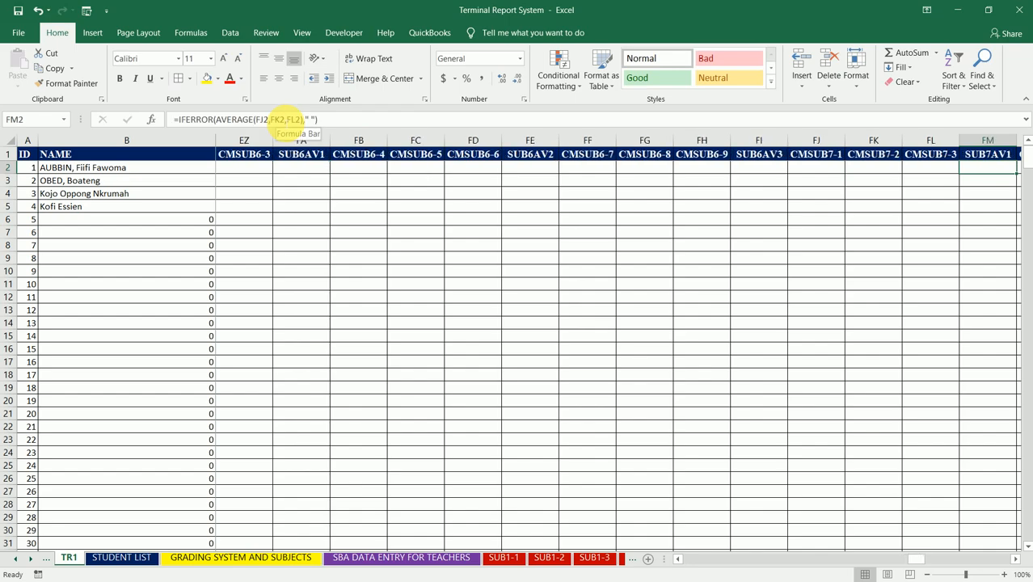
pyautogui.click(282, 119)
pyautogui.press('Escape')
pyautogui.press('Right')
pyautogui.press('Right')
pyautogui.press('Right')
pyautogui.press('Right')
pyautogui.click(287, 119)
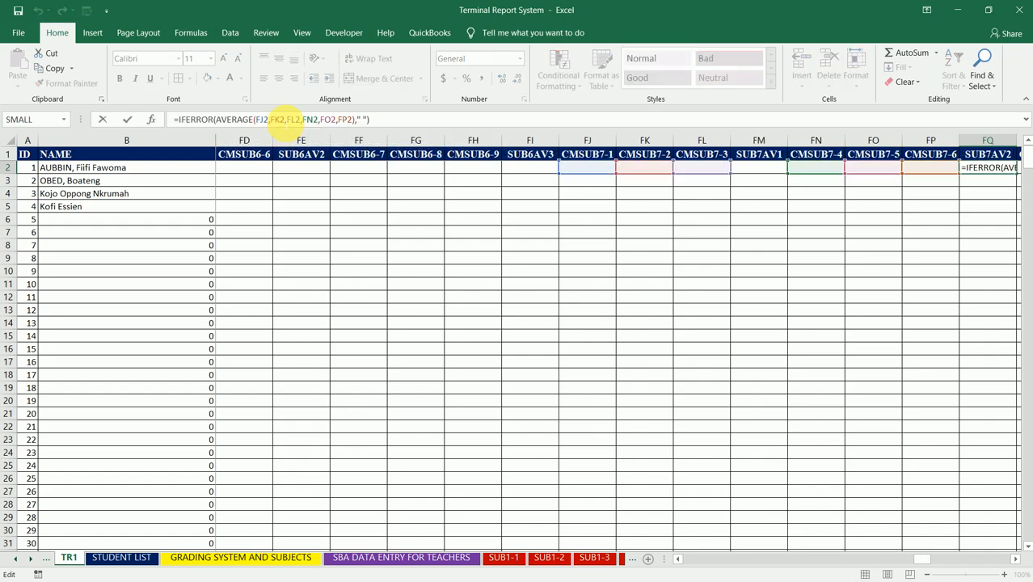
pyautogui.press('Escape')
# - Check the cell references of the average formulas in row 2 of the SUB7AV3 and SUB8AV1 columns
pyautogui.press('Right')
pyautogui.press('Right')
pyautogui.press('Right')
pyautogui.press('Right')
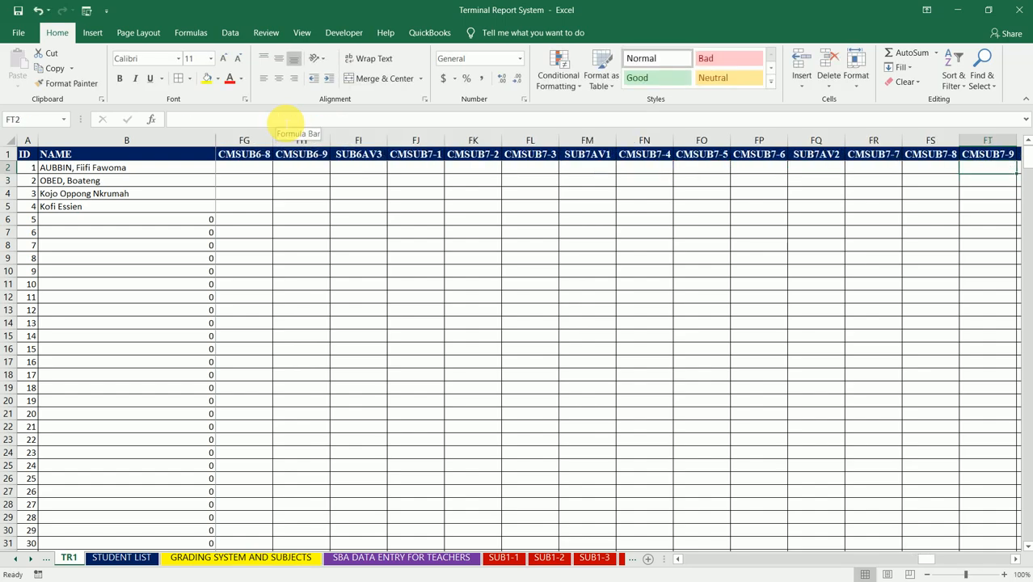
pyautogui.click(287, 119)
pyautogui.press('Escape')
pyautogui.press('Right')
pyautogui.press('Right')
pyautogui.press('Right')
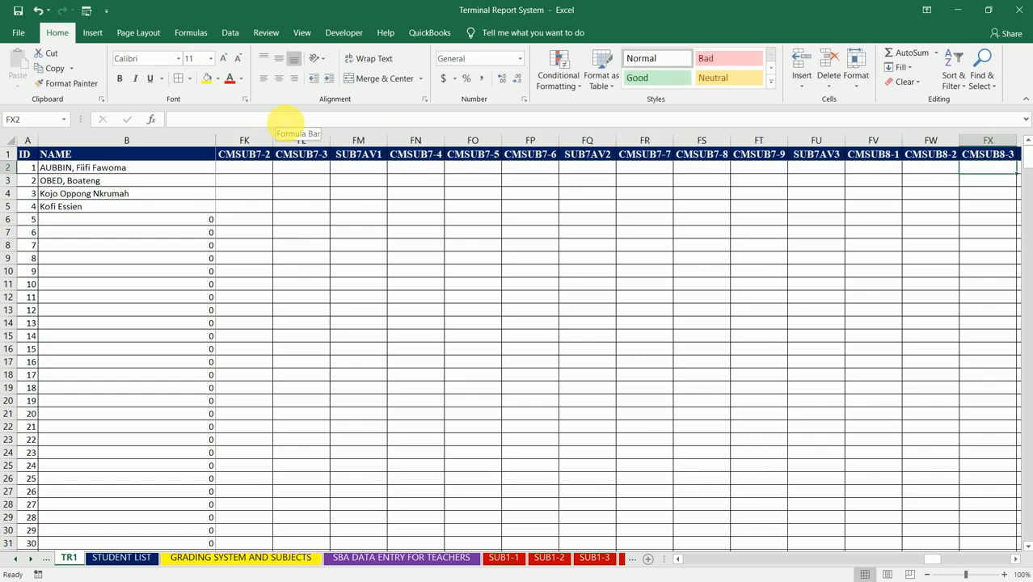
pyautogui.click(286, 120)
pyautogui.press('Escape')
pyautogui.press('Right')
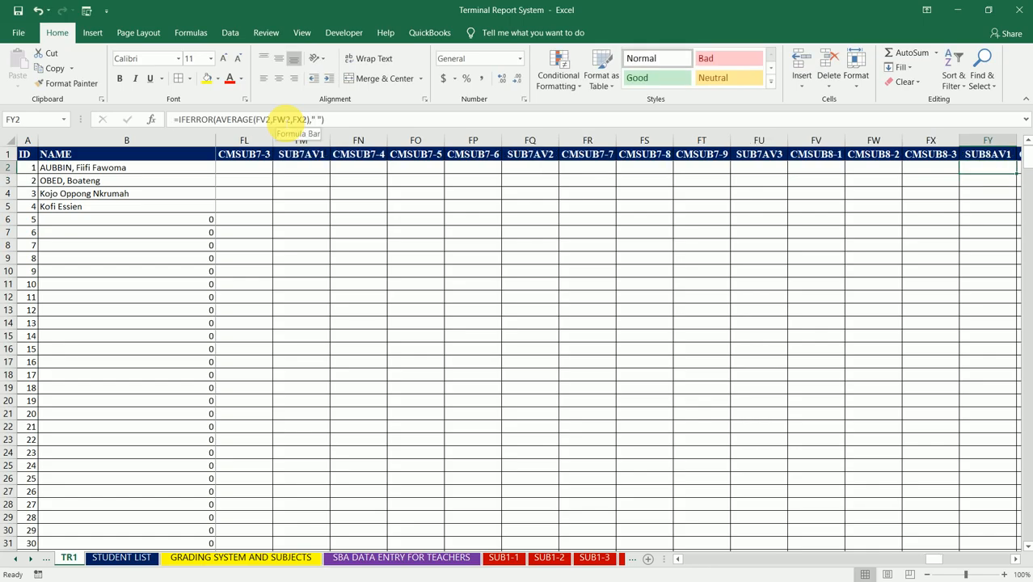
pyautogui.click(283, 120)
pyautogui.press('Escape')
# - Check the cell references of the average formulas in row 2 of the SUB8AV2 and SUB8AV3 columns
pyautogui.press('Right')
pyautogui.press('Right')
pyautogui.press('Right')
pyautogui.press('Right')
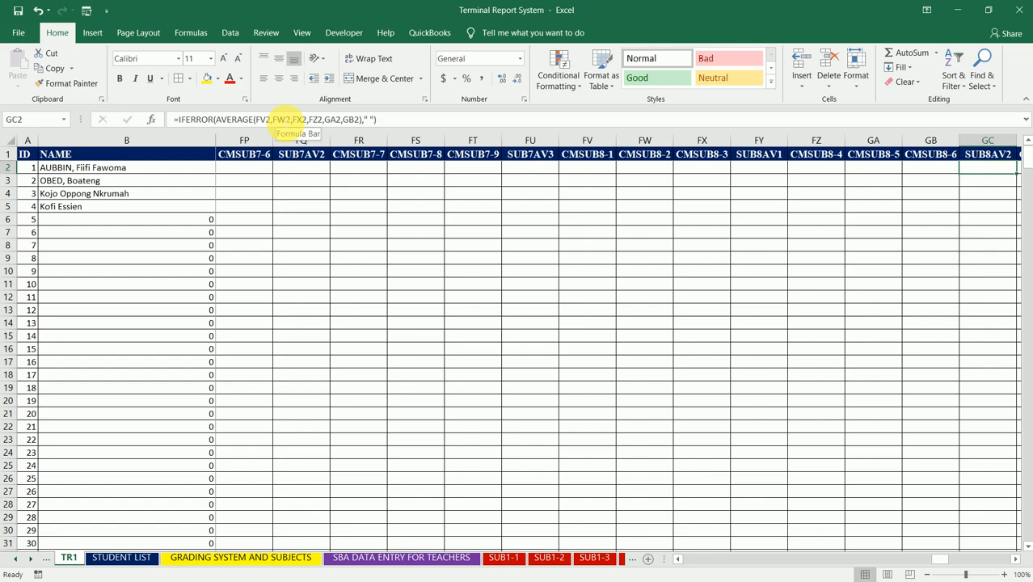
pyautogui.click(284, 119)
pyautogui.press('Return')
pyautogui.press('Up')
# - Check the cell references of the average formulas in row 2 of the SUB9AV1 and SUB9AV2 columns
pyautogui.press('Right')
pyautogui.press('Right')
pyautogui.press('Right')
pyautogui.press('Right')
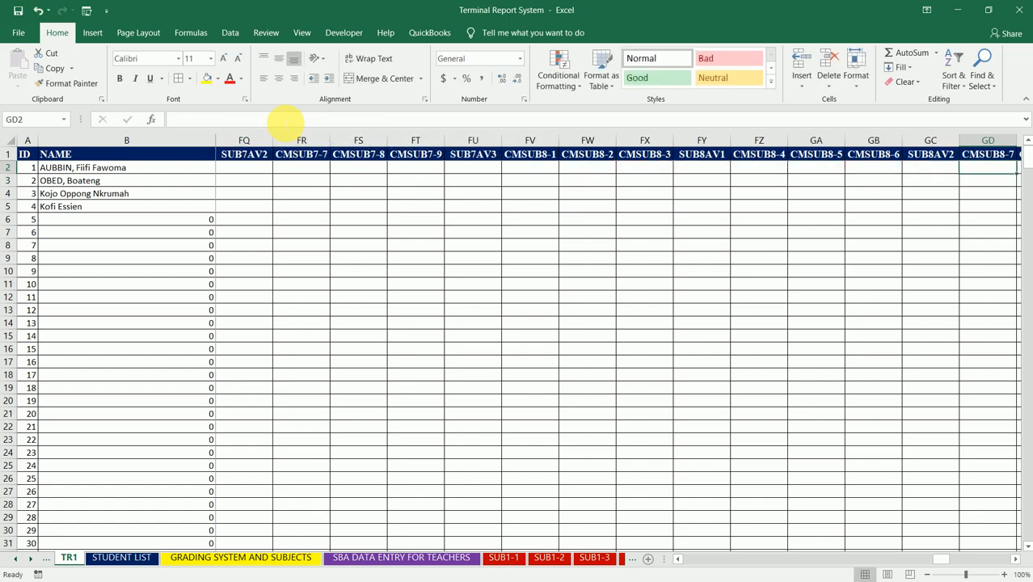
pyautogui.click(287, 120)
pyautogui.press('Return')
pyautogui.press('Up')
pyautogui.press('Right')
pyautogui.press('Right')
pyautogui.press('Right')
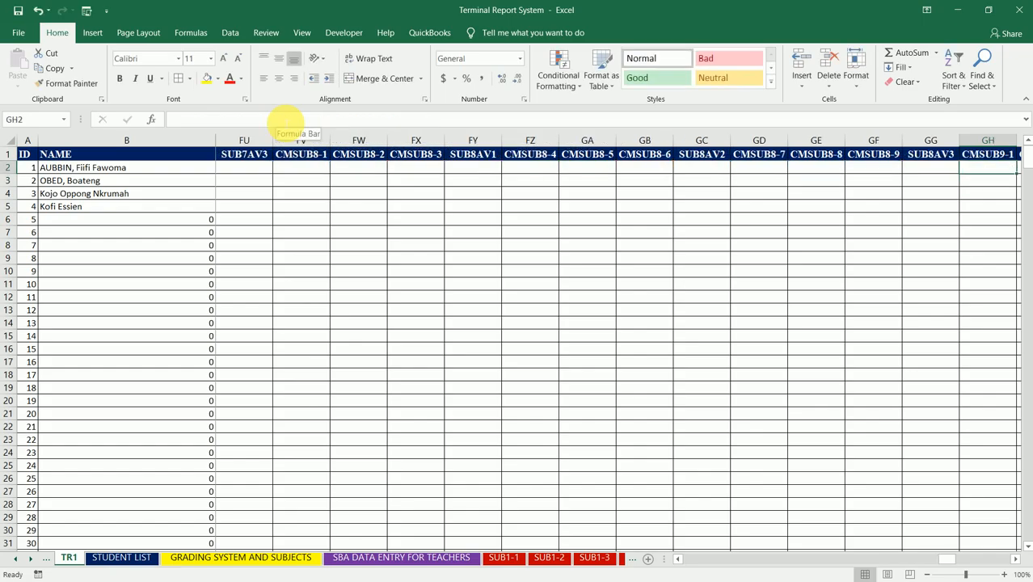
pyautogui.press('Right')
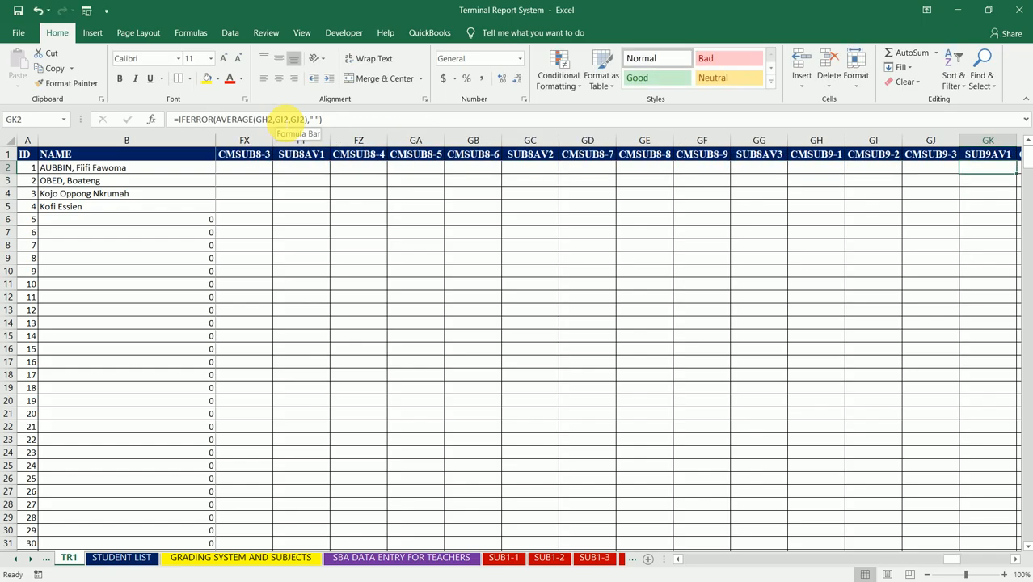
pyautogui.click(287, 120)
pyautogui.press('Escape')
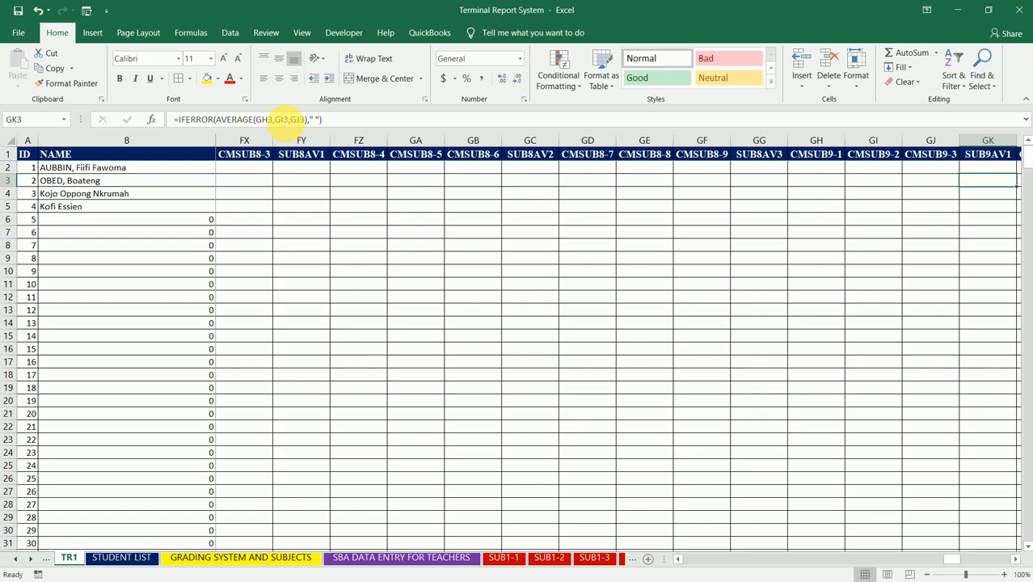
pyautogui.press('Right')
pyautogui.press('Right')
pyautogui.press('Right')
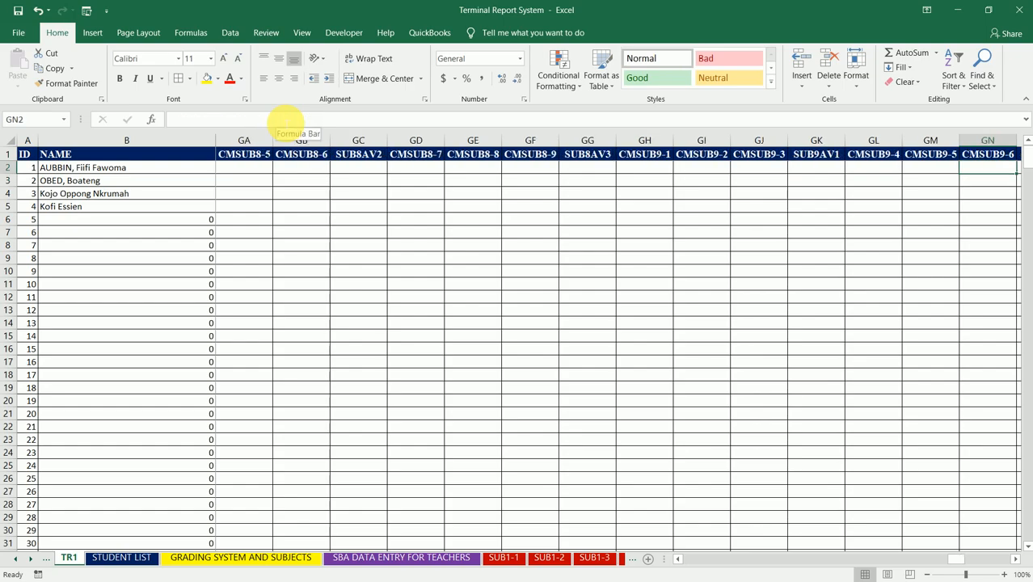
pyautogui.press('Right')
pyautogui.click(287, 119)
pyautogui.press('Return')
pyautogui.press('Up')
# - Check the cell references of the average formulas in row 2 of the SUB9AV3 and SUB10AV1 columns
pyautogui.press('Right')
pyautogui.press('Right')
pyautogui.press('Right')
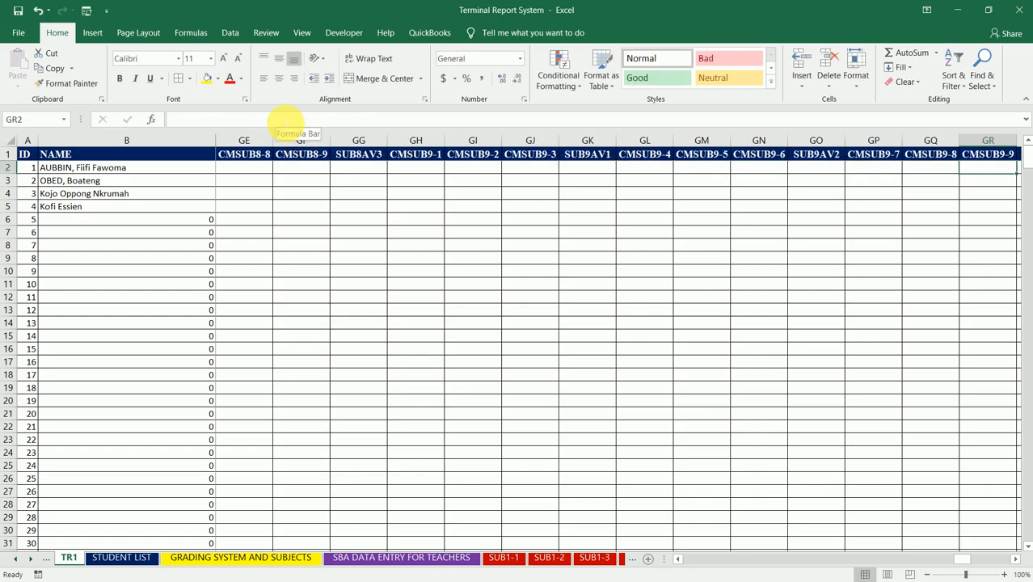
pyautogui.press('Right')
pyautogui.click(283, 119)
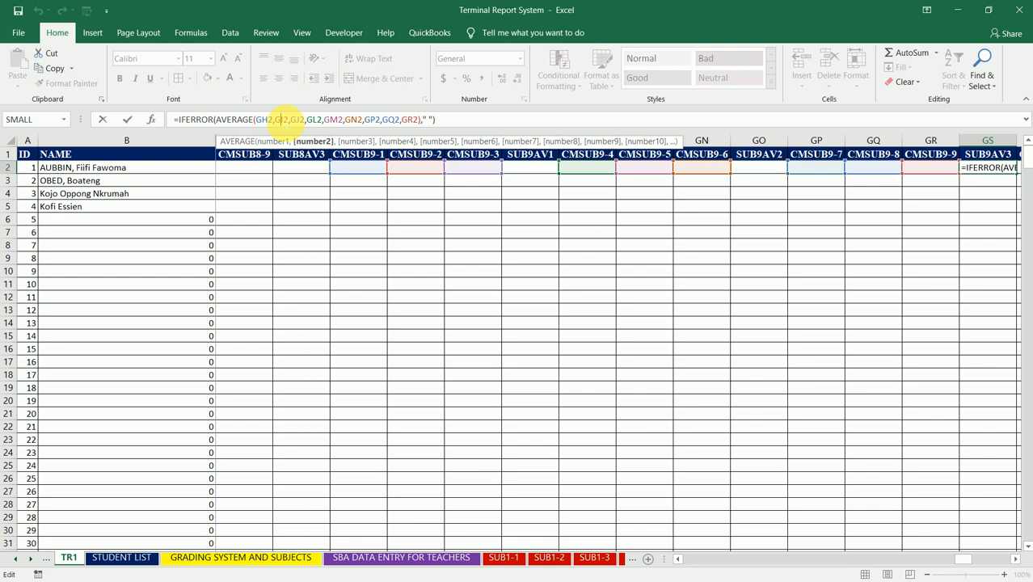
pyautogui.press('Return')
pyautogui.press('Up')
pyautogui.press('Right')
pyautogui.press('Right')
pyautogui.press('Right')
pyautogui.press('Right')
pyautogui.click(279, 120)
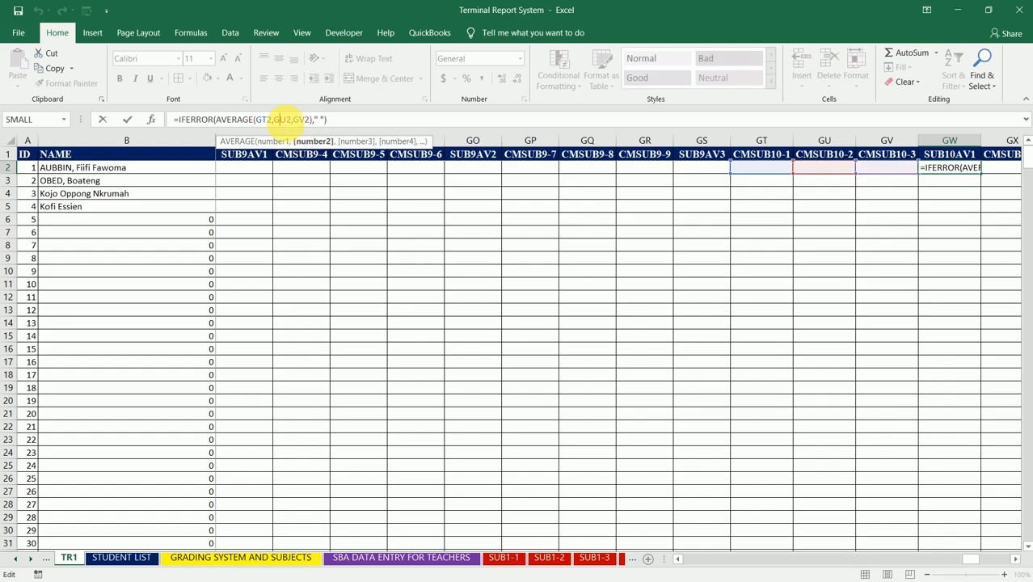
pyautogui.press('Return')
pyautogui.press('Up')
# - Check the cell references of the average formulas in row 2 of the SUB10AV2 and SUB10AV3 columns
pyautogui.press('Right')
pyautogui.press('Right')
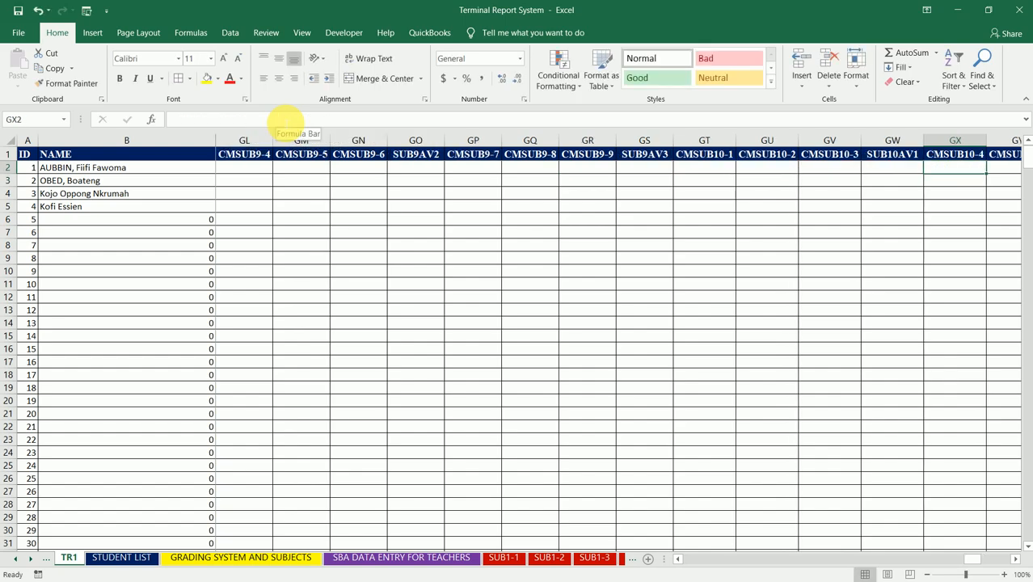
pyautogui.press('Right')
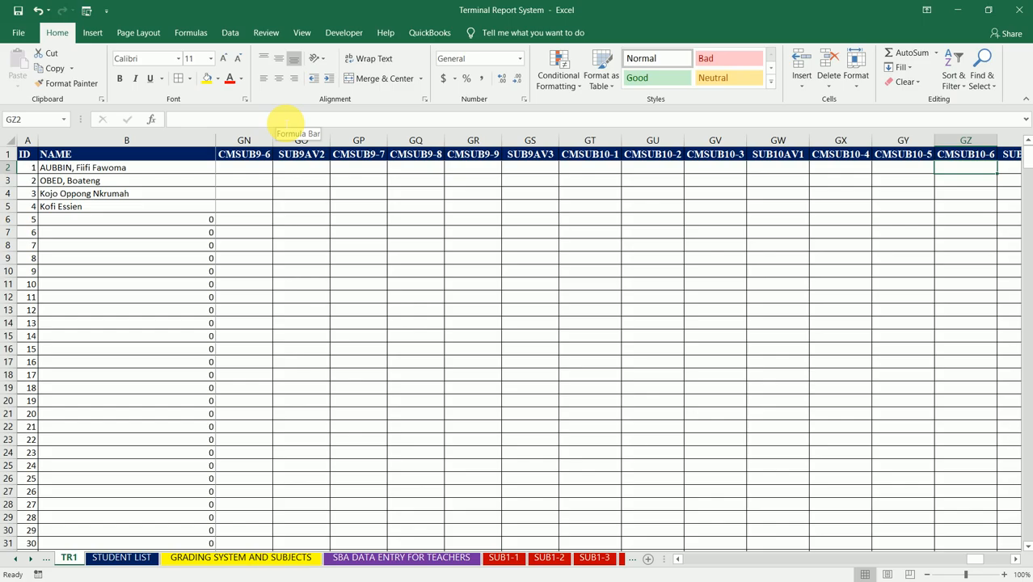
pyautogui.press('Right')
pyautogui.click(287, 118)
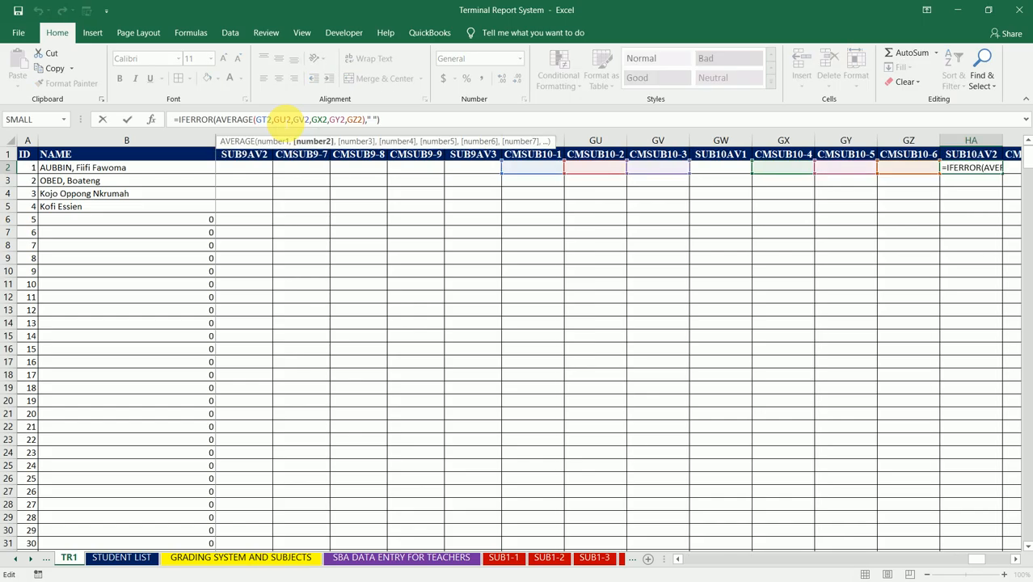
pyautogui.press('Tab')
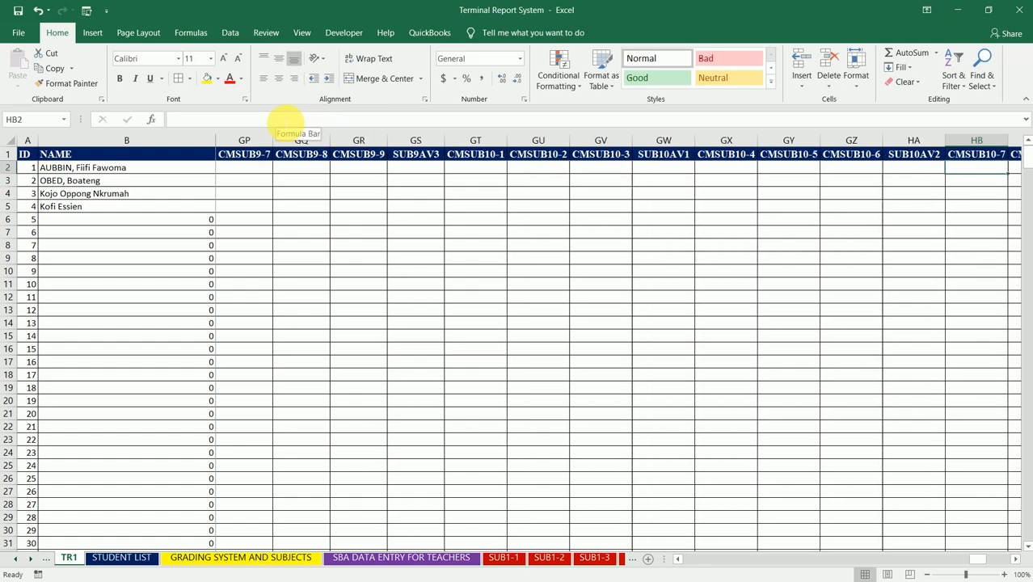
pyautogui.press('Right')
pyautogui.press('Right')
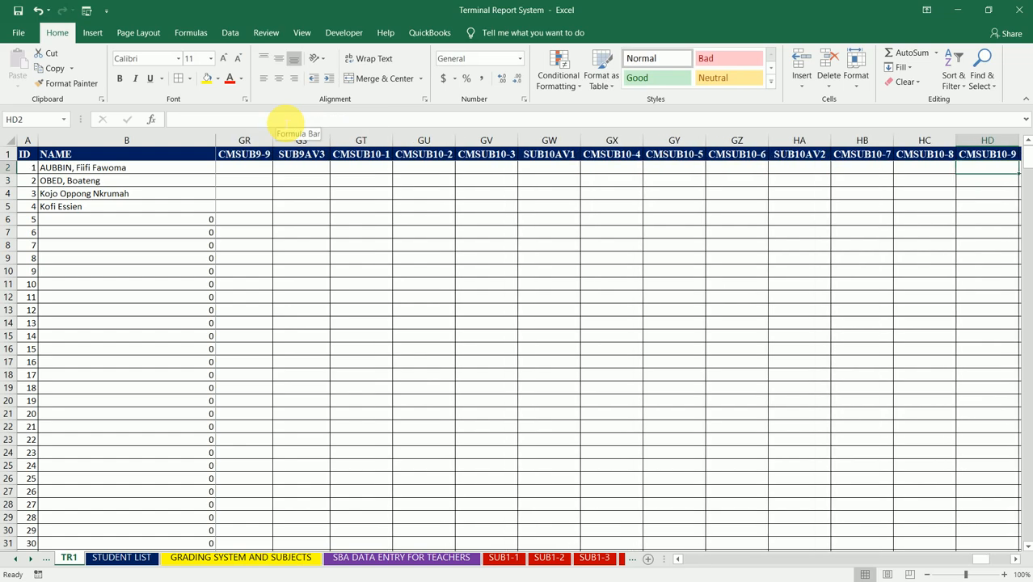
pyautogui.press('Right')
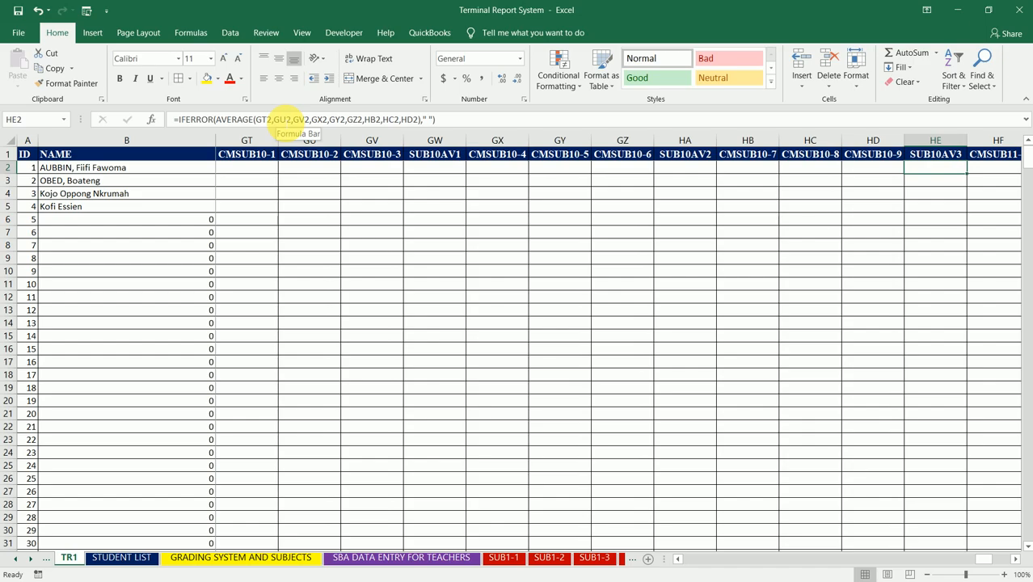
pyautogui.click(286, 119)
pyautogui.press('Escape')
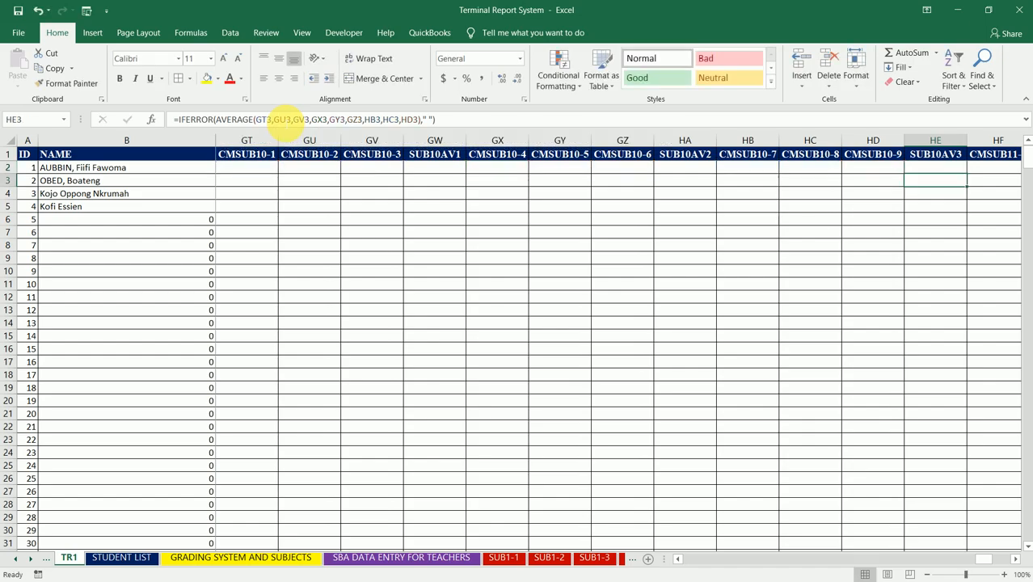
# - Check the cell references of the average formulas in row 2 of the SUB11AV1 and SUB11AV2 columns
pyautogui.press('Right')
pyautogui.press('Right')
pyautogui.press('Right')
pyautogui.press('Right')
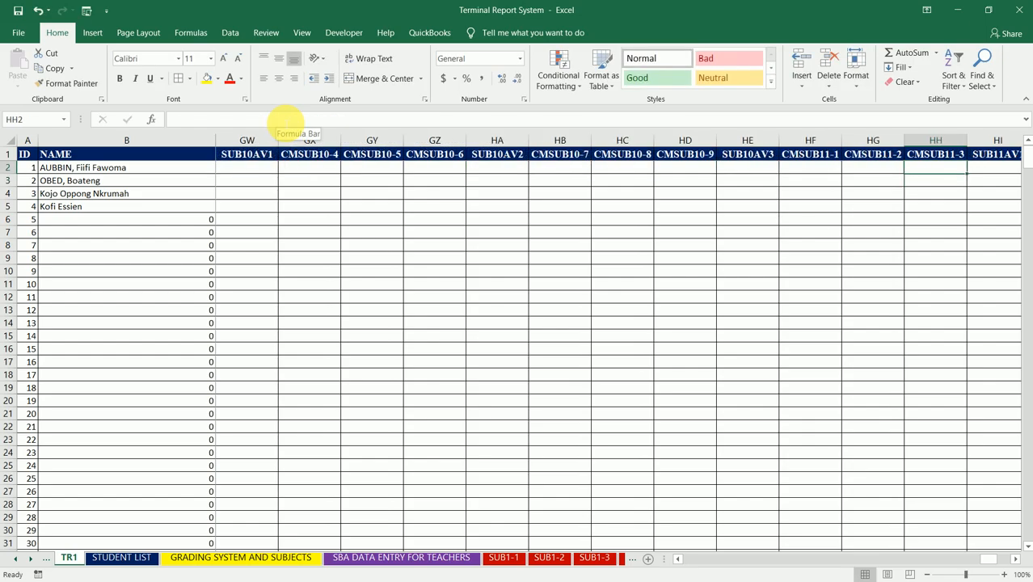
pyautogui.click(287, 120)
pyautogui.press('Escape')
pyautogui.press('Right')
pyautogui.press('Right')
pyautogui.press('Right')
pyautogui.press('Right')
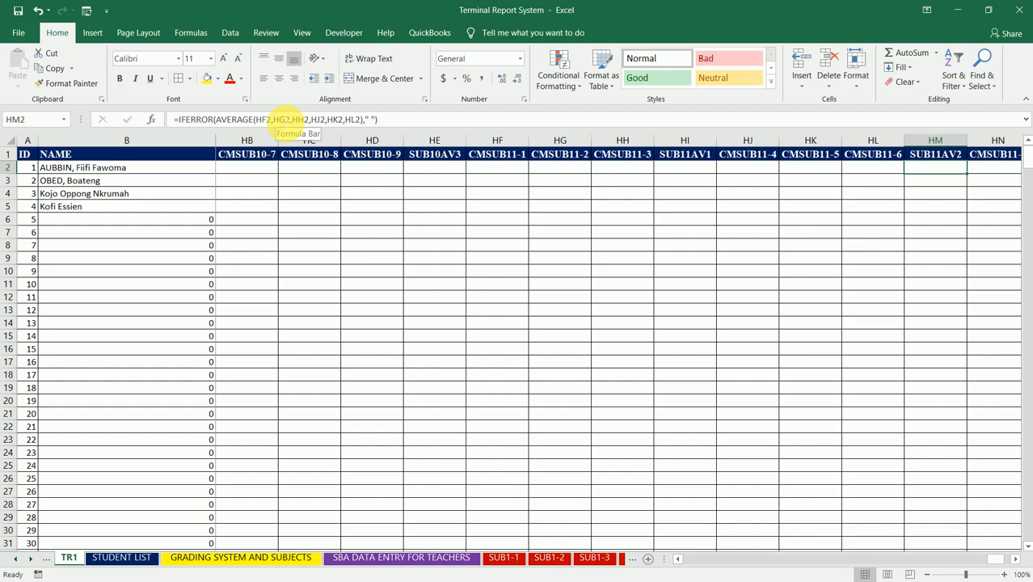
pyautogui.click(288, 119)
pyautogui.press('Escape')
# - Check the cell references of the average formula in row 2 of the SUB11AV3 column
pyautogui.press('Right')
pyautogui.press('Right')
pyautogui.press('Right')
pyautogui.press('Right')
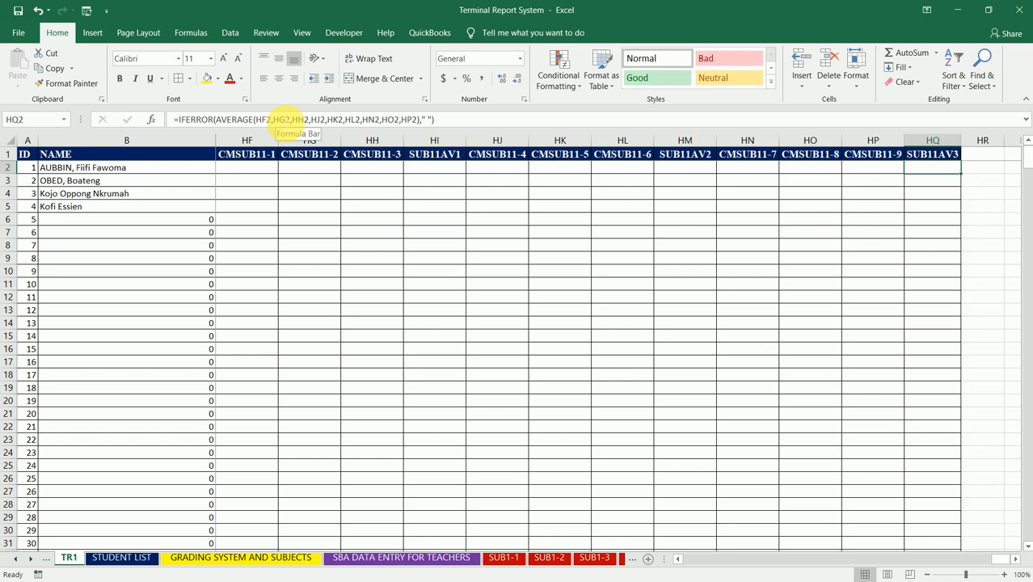
pyautogui.click(287, 120)
pyautogui.press('Escape')
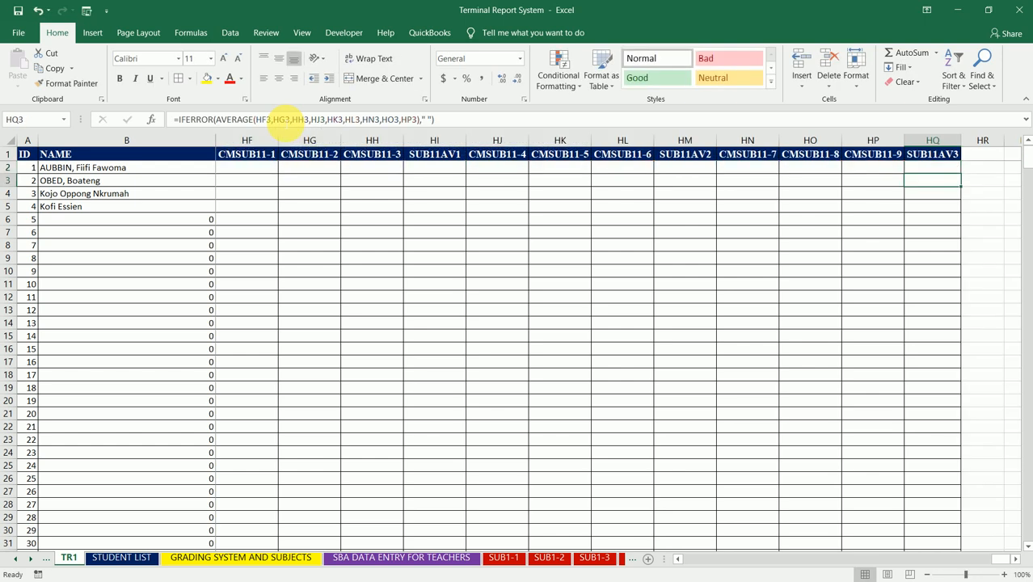
# - Look back along row 2 from the SUB11AV3 column to the GTS STD. column
pyautogui.press('Left')
pyautogui.press('Left')
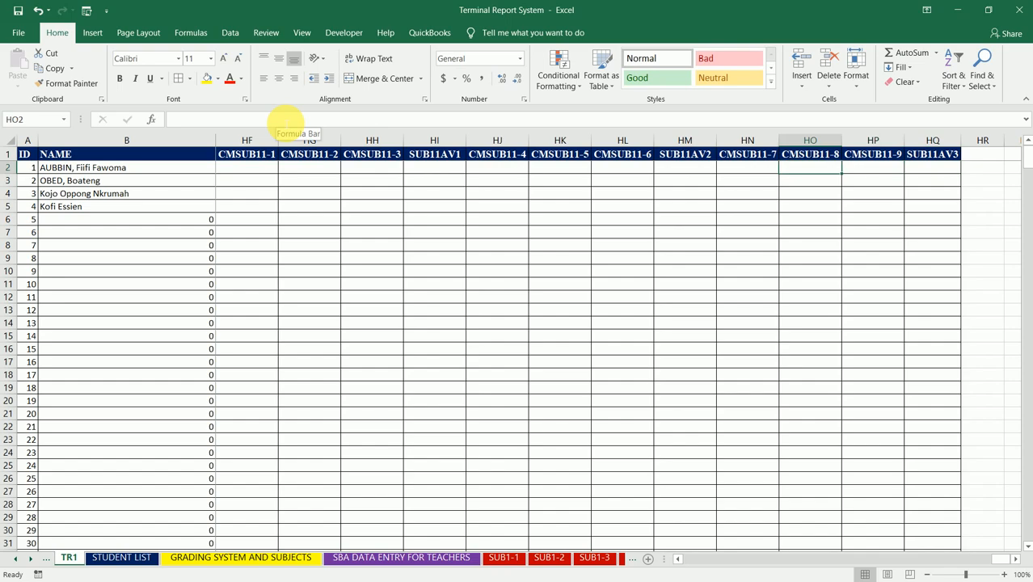
pyautogui.hotkey('ctrl', 'Left')
pyautogui.hotkey('ctrl', 'Left')
pyautogui.press('Left')
pyautogui.press('Left')
pyautogui.press('Left')
pyautogui.press('Left')
pyautogui.press('Left')
pyautogui.press('Left')
pyautogui.press('Left')
pyautogui.press('Left')
pyautogui.press('Left')
pyautogui.press('Left')
pyautogui.press('Left')
pyautogui.press('Left')
pyautogui.press('Left')
pyautogui.press('Left')
pyautogui.press('Left')
pyautogui.press('Left')
pyautogui.press('Left')
pyautogui.press('Left')
pyautogui.press('Left')
pyautogui.press('Left')
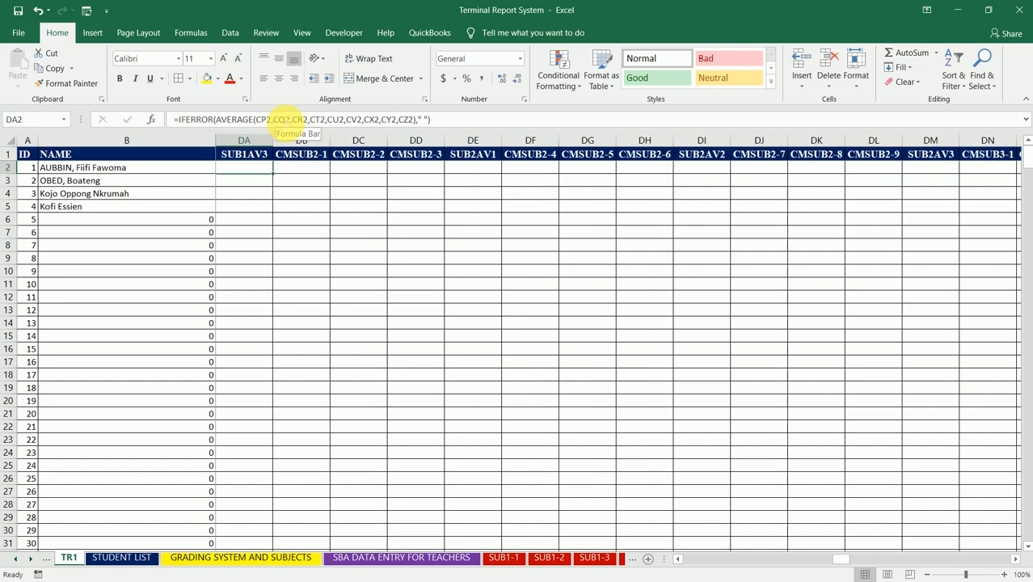
pyautogui.press('Right')
pyautogui.press('Right')
pyautogui.press('Right')
pyautogui.press('Right')
pyautogui.press('Right')
pyautogui.press('Right')
pyautogui.press('Right')
pyautogui.press('Right')
pyautogui.press('Left')
pyautogui.press('Left')
pyautogui.press('Left')
pyautogui.press('Left')
pyautogui.press('Left')
pyautogui.press('Left')
pyautogui.press('Left')
pyautogui.press('Left')
pyautogui.press('Left')
pyautogui.press('Left')
pyautogui.press('Left')
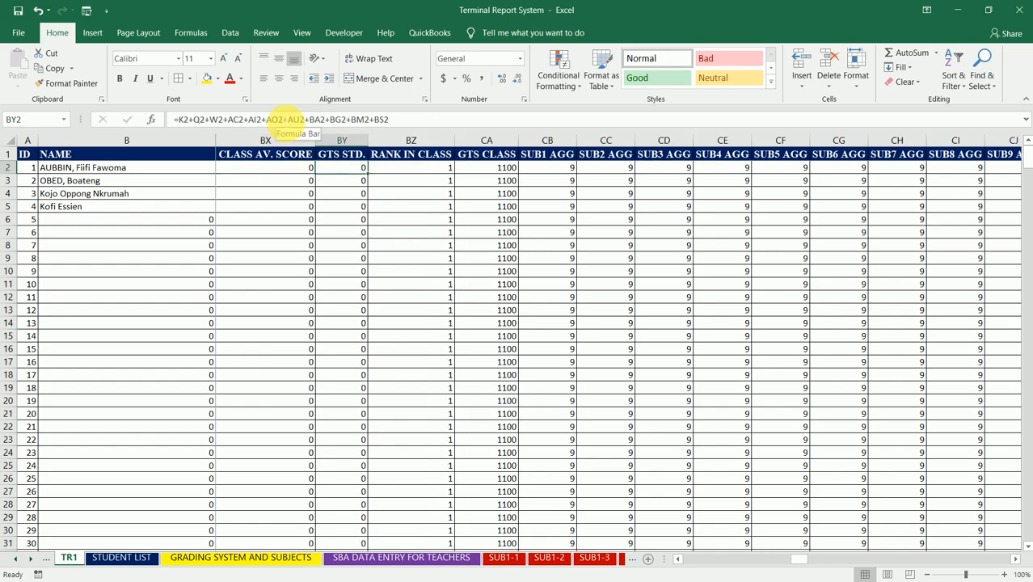
# - Examine the total formulas in rows 2 to 5 of the GTS STD. column
pyautogui.press('Right')
pyautogui.press('Right')
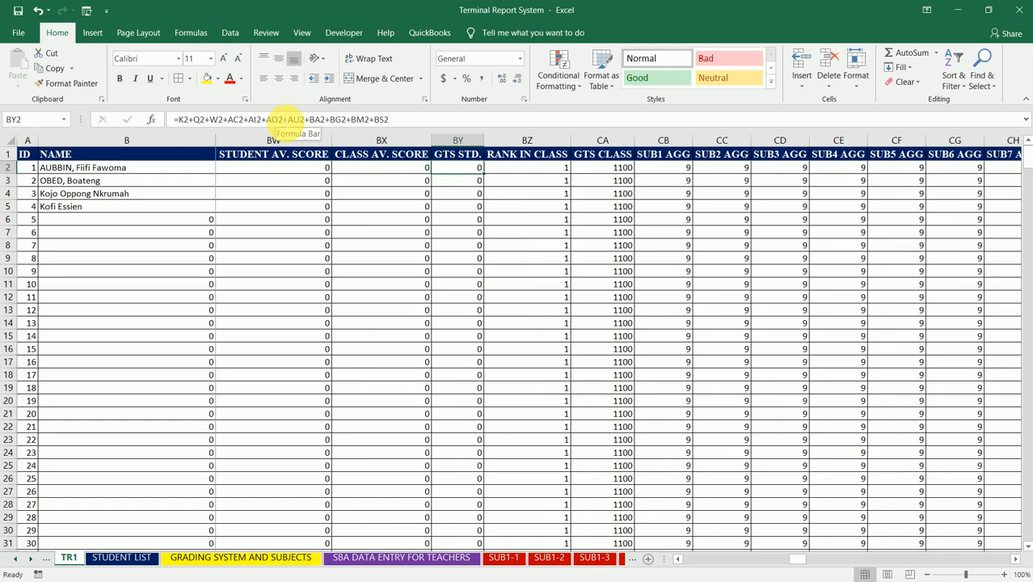
pyautogui.press('Down')
pyautogui.press('Down')
pyautogui.press('Down')
pyautogui.press('Down')
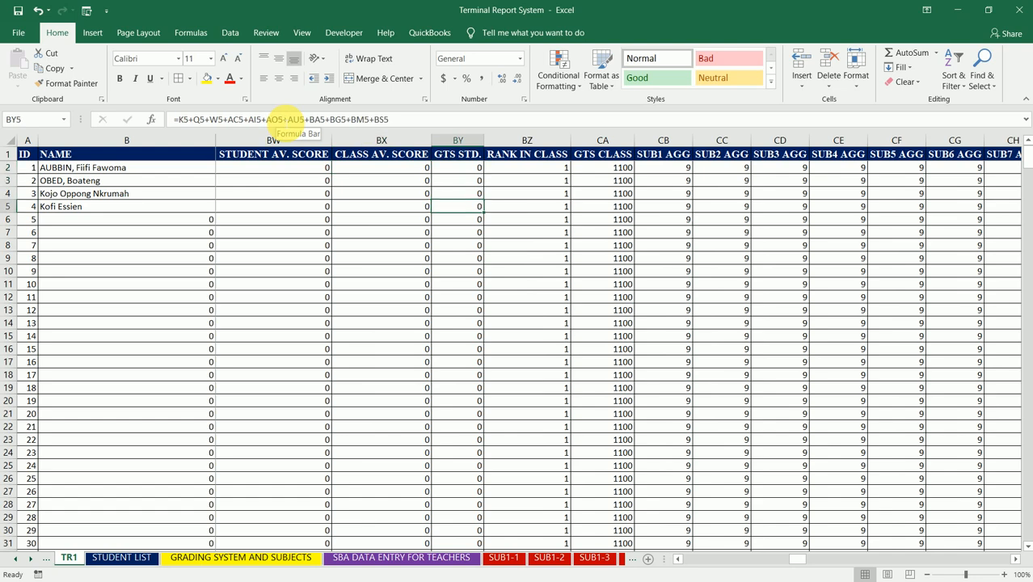
pyautogui.press('Up')
pyautogui.press('Up')
pyautogui.press('Up')
pyautogui.press('Up')
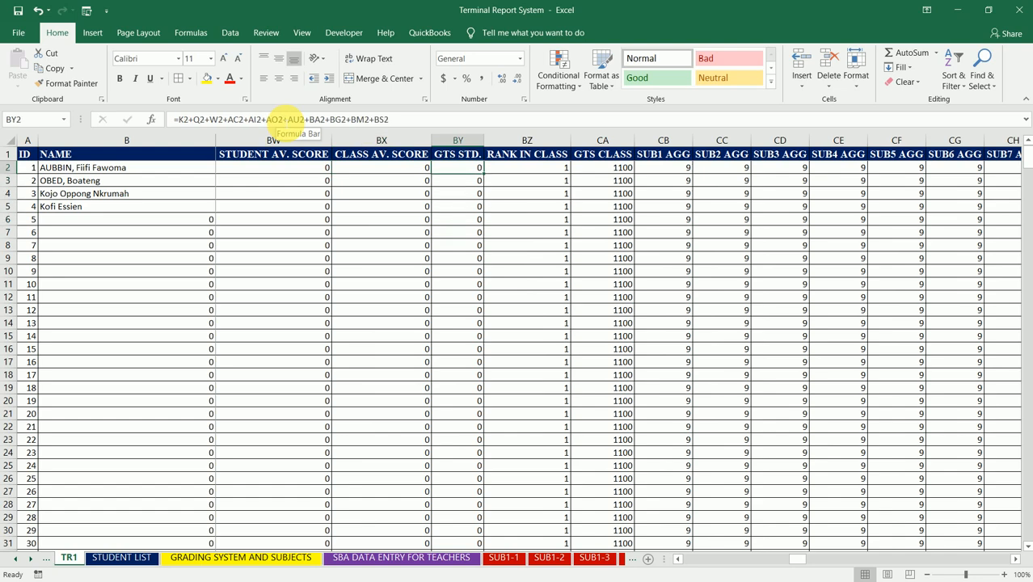
# - Examine the row 2 formulas of the CLASS AV. SCORE, STUDENT AV. SCORE and RANK IN CLASS columns
pyautogui.press('Left')
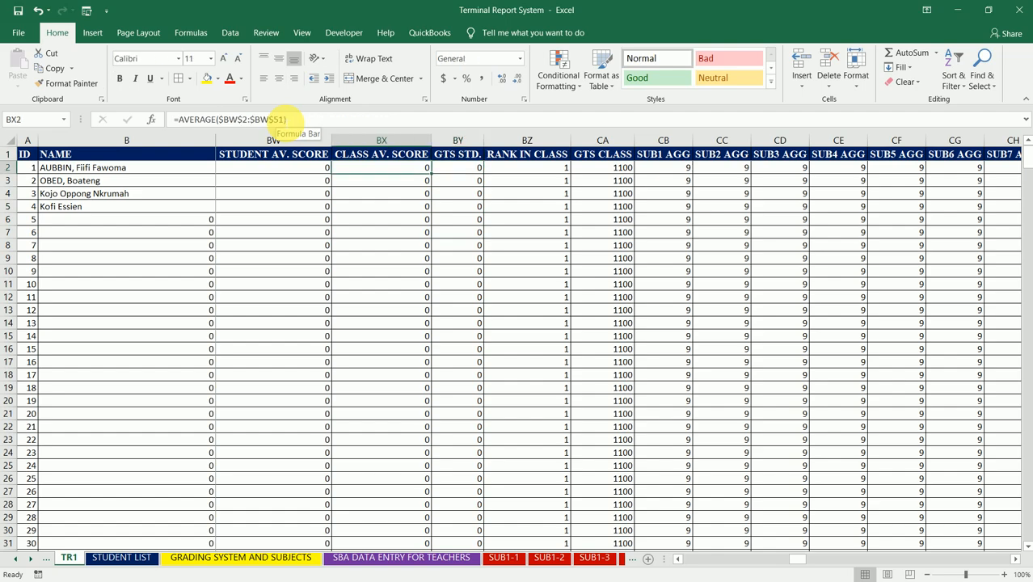
pyautogui.press('Left')
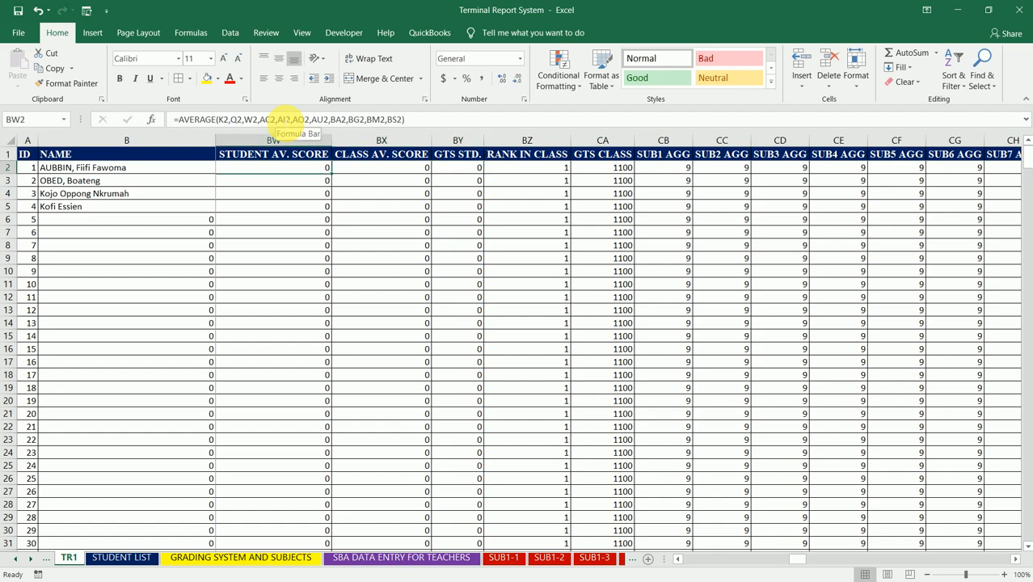
pyautogui.press('Left')
pyautogui.press('Right')
pyautogui.press('Right')
pyautogui.press('Right')
pyautogui.press('Right')
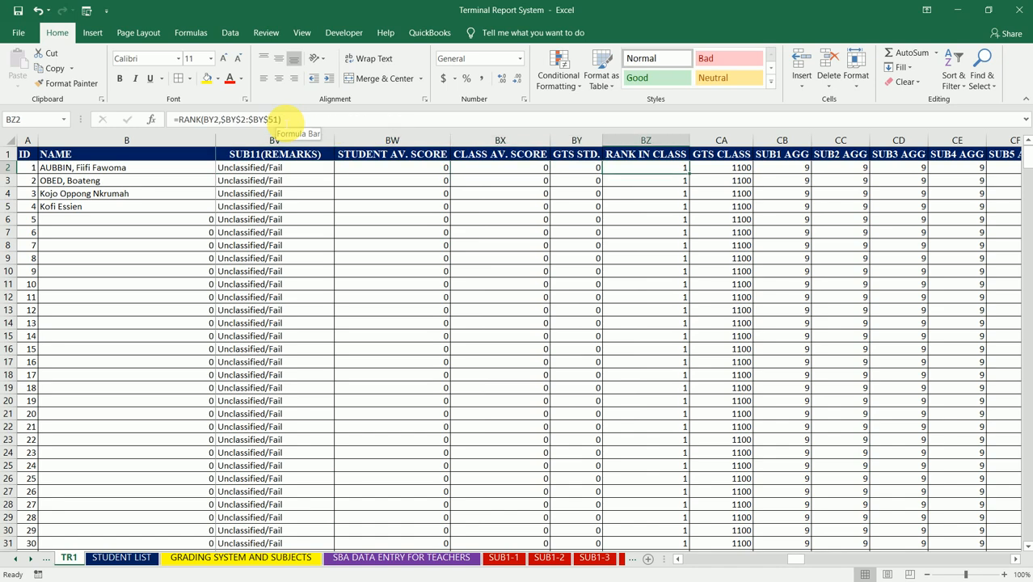
# - Examine the row 2 formulas of the GTS CLASS, SUB1 AGG and SUB2 AGG columns
pyautogui.press('Right')
pyautogui.press('Right')
pyautogui.press('Right')
pyautogui.press('Right')
pyautogui.press('Right')
pyautogui.press('Left')
pyautogui.press('Left')
# - Clear the stray numbers in cells J17:J26 on the GRADING SYSTEM AND SUBJECTS sheet
pyautogui.click(194, 557)
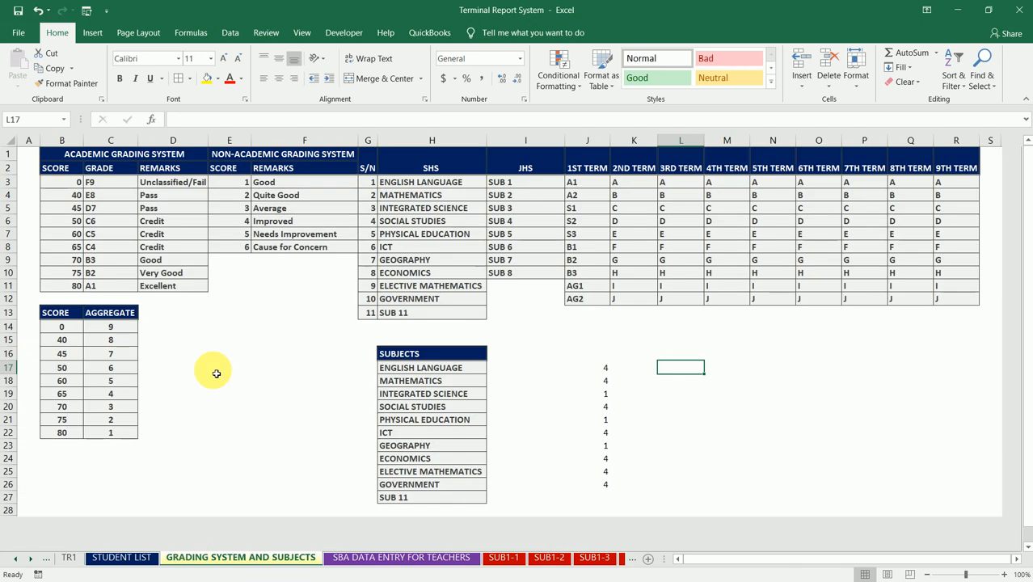
pyautogui.click(608, 370)
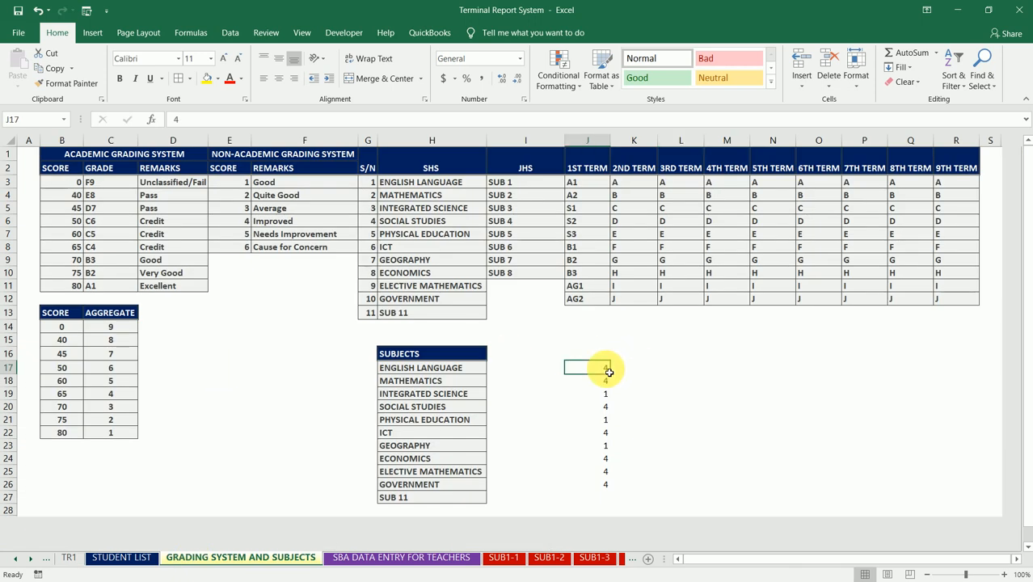
pyautogui.moveTo(608, 372); pyautogui.dragTo(606, 485)
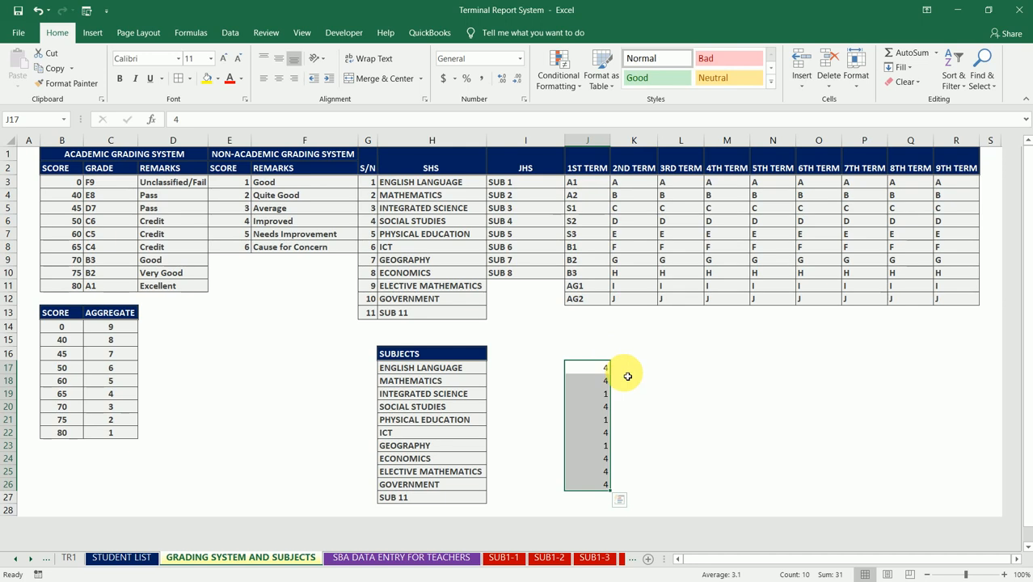
pyautogui.press('Delete')
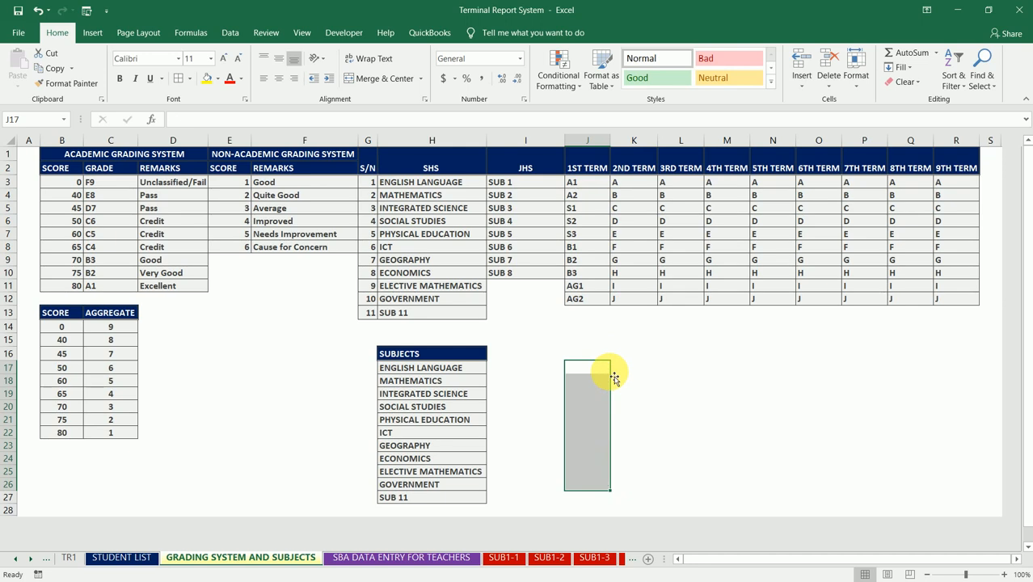
pyautogui.click(553, 374)
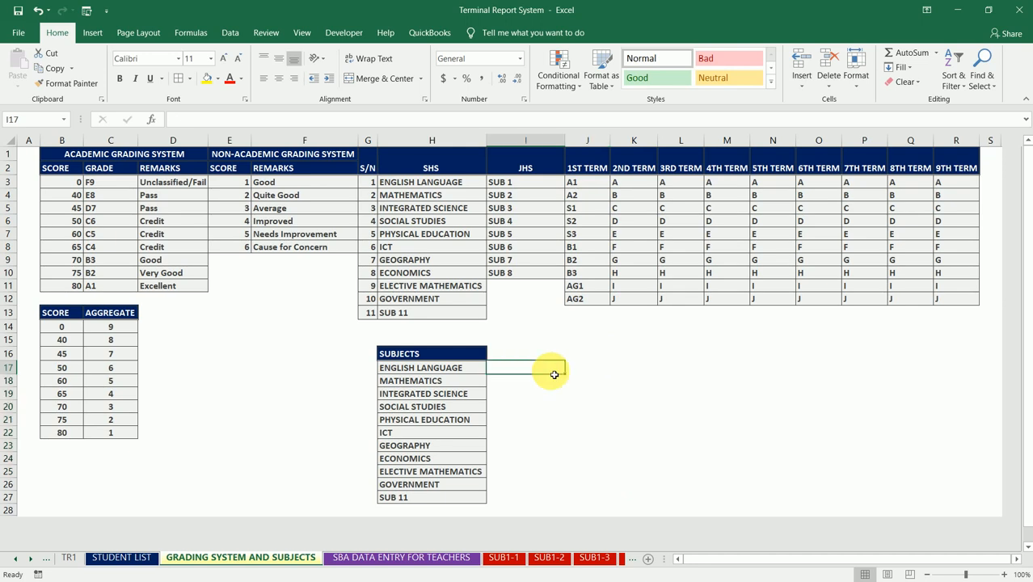
pyautogui.press('F9')
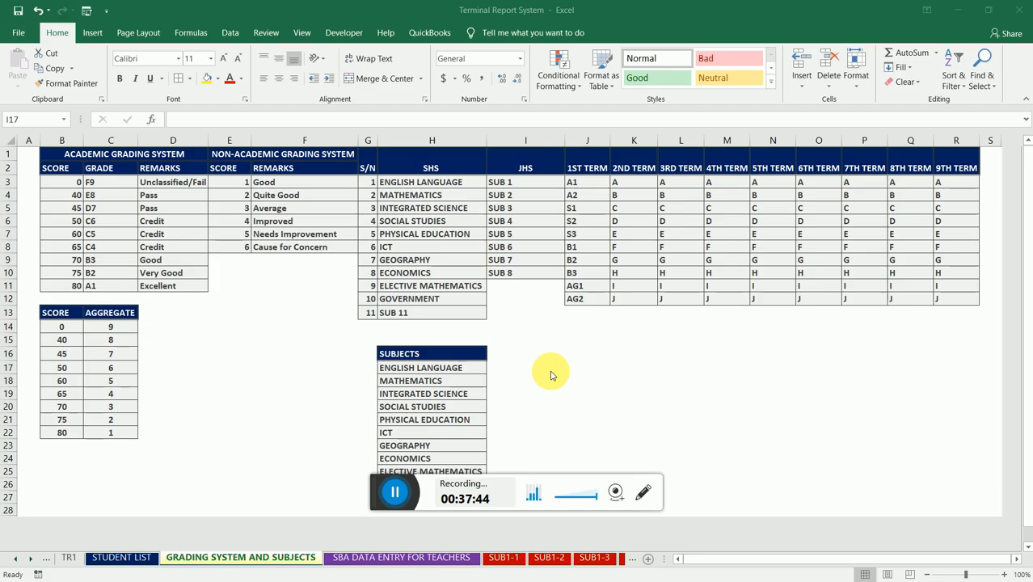
pyautogui.click(553, 373)
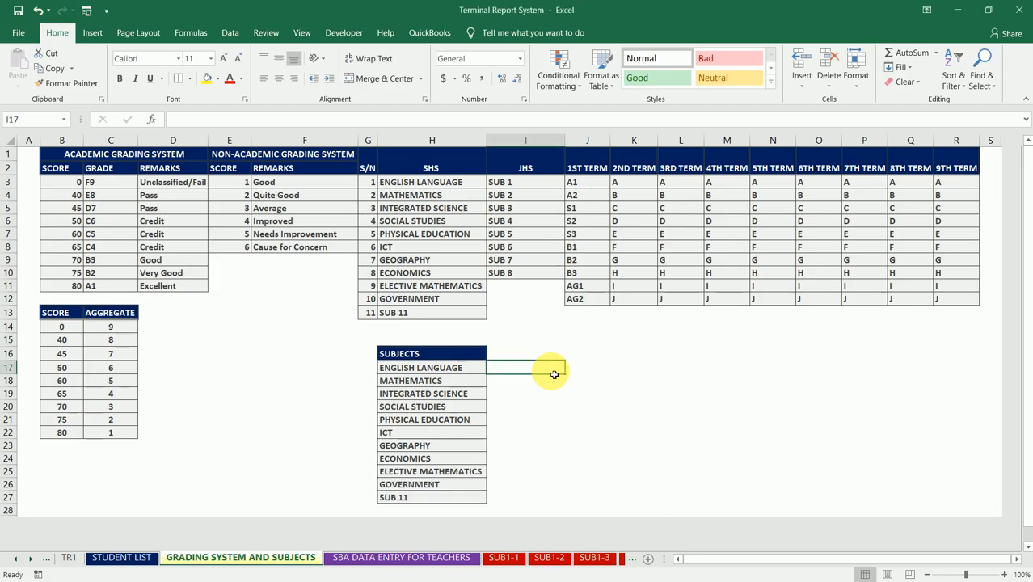
# - Return to the TR1 sheet and look along row 2 from the SUB3 AGG column to the CMSUB4-6 column
pyautogui.click(70, 558)
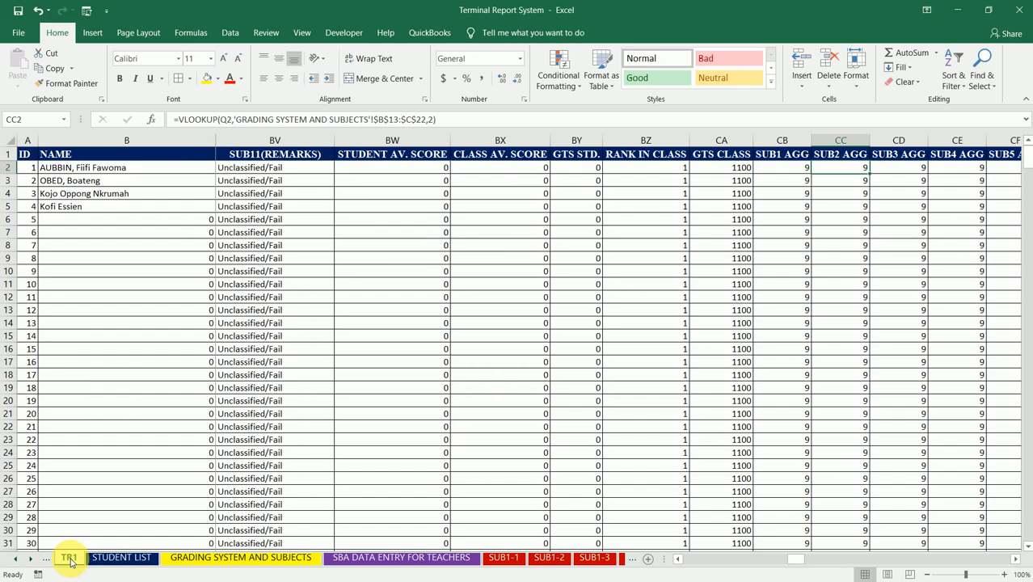
pyautogui.click(914, 167)
pyautogui.press('Right')
pyautogui.press('Right')
pyautogui.press('Right')
pyautogui.press('Right')
pyautogui.press('Right')
pyautogui.press('Right')
pyautogui.press('Right')
pyautogui.press('Right')
pyautogui.press('Right')
pyautogui.press('Right')
pyautogui.press('Right')
pyautogui.press('Right')
pyautogui.press('Right')
pyautogui.press('Right')
pyautogui.press('Right')
pyautogui.press('Right')
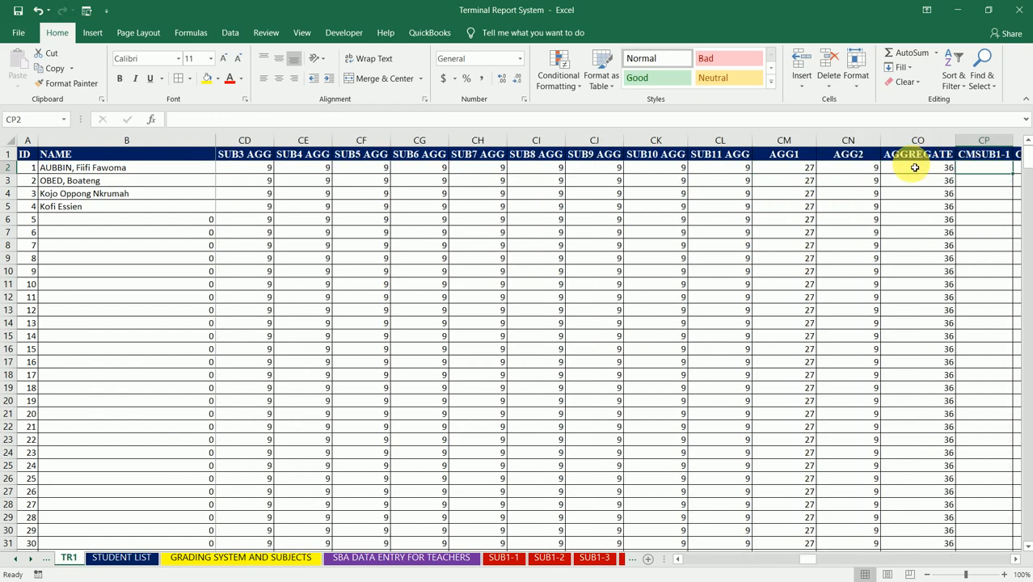
pyautogui.press('Right')
pyautogui.press('Right')
pyautogui.press('Right')
pyautogui.press('Right')
pyautogui.press('Right')
pyautogui.press('Right')
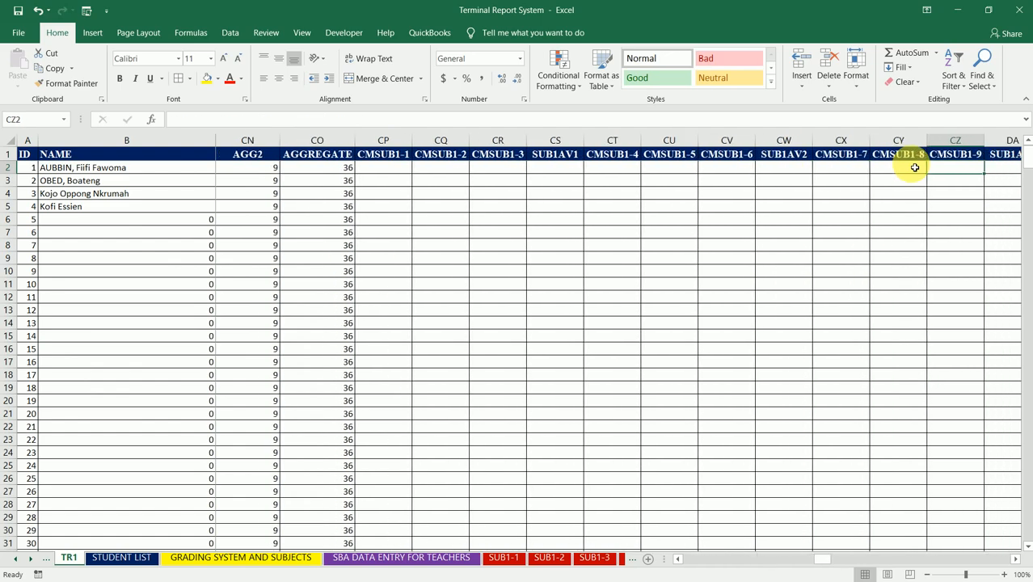
pyautogui.press('Right')
pyautogui.press('Right')
pyautogui.press('Right')
pyautogui.press('Right')
pyautogui.press('Right')
pyautogui.press('Right')
pyautogui.press('Right')
pyautogui.press('Right')
pyautogui.press('Right')
pyautogui.press('Right')
pyautogui.press('Right')
pyautogui.press('Right')
pyautogui.press('Right')
pyautogui.press('Right')
pyautogui.press('Right')
pyautogui.press('Right')
pyautogui.press('Right')
pyautogui.press('Right')
pyautogui.press('Right')
pyautogui.press('Right')
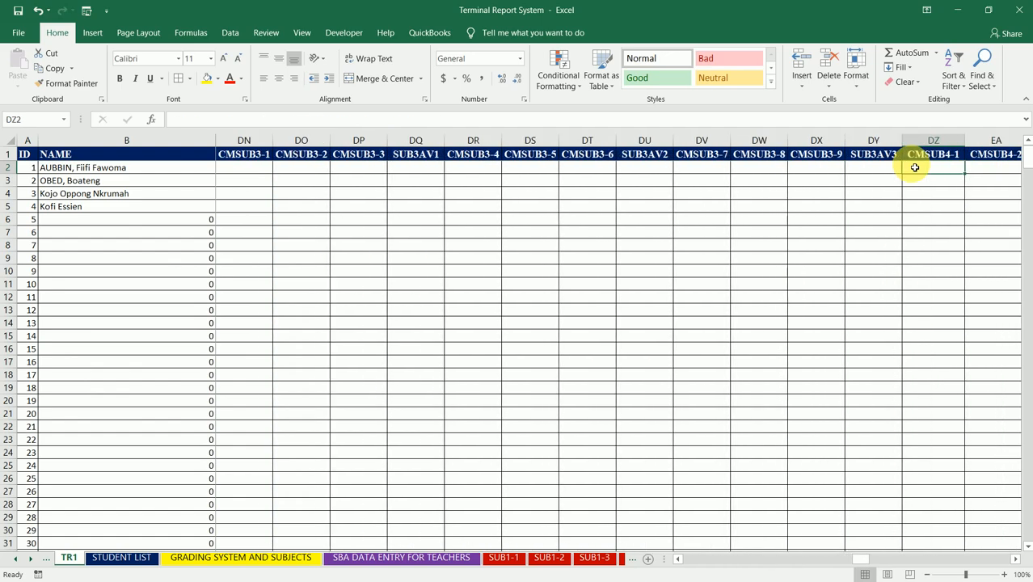
pyautogui.press('Right')
pyautogui.press('Right')
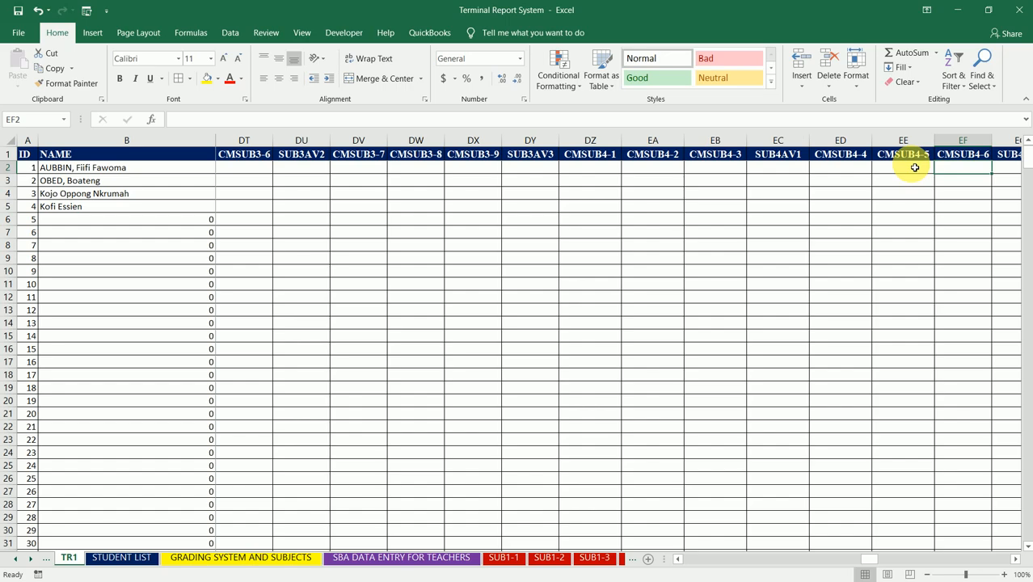